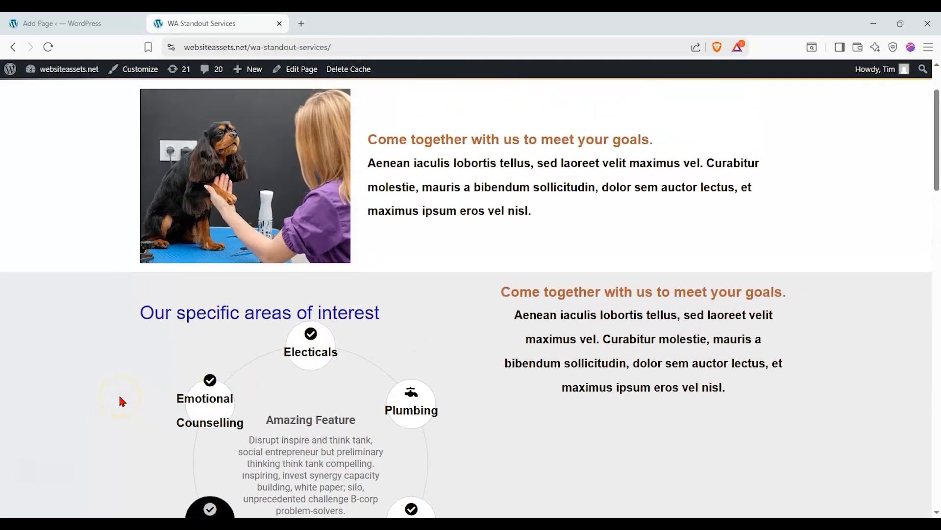
# Scroll up and down through the site to reach the admin Dashboard view.
pyautogui.scroll(-6, 119, 396)
pyautogui.scroll(2, 119, 396)
pyautogui.scroll(1, 122, 401)
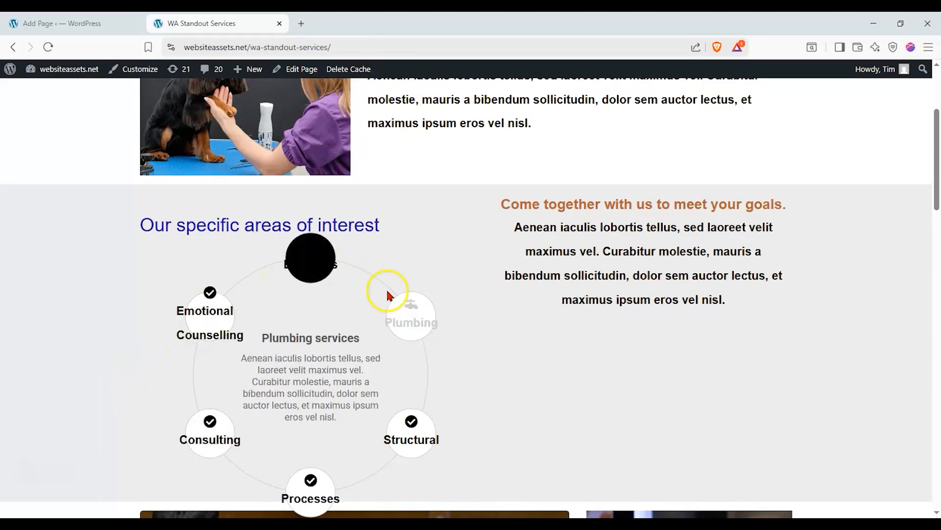
pyautogui.scroll(-4, 422, 371)
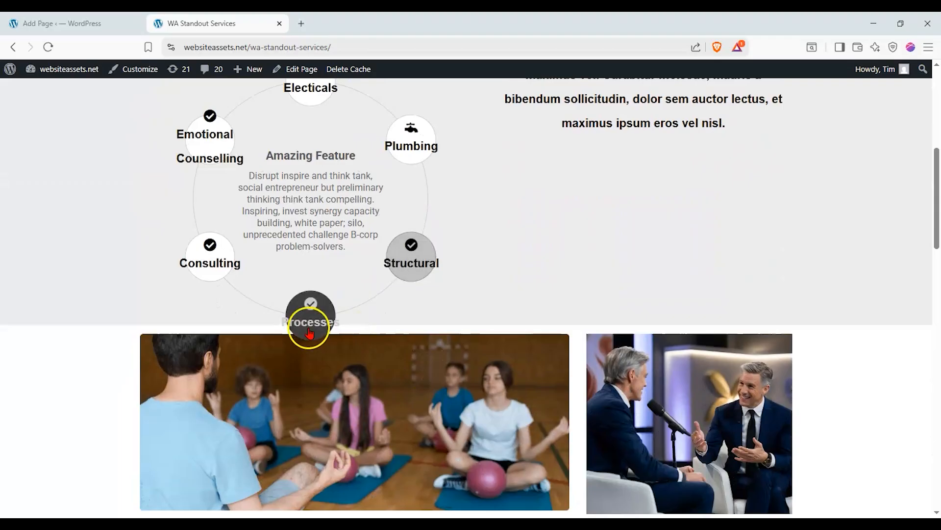
pyautogui.scroll(-4, 309, 325)
pyautogui.scroll(-7, 93, 308)
pyautogui.scroll(12, 90, 304)
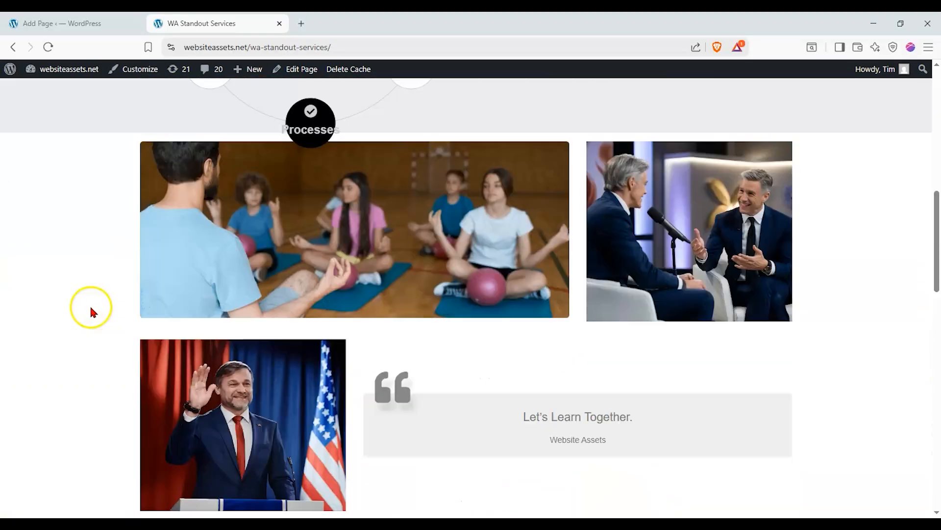
pyautogui.scroll(-10, 435, 183)
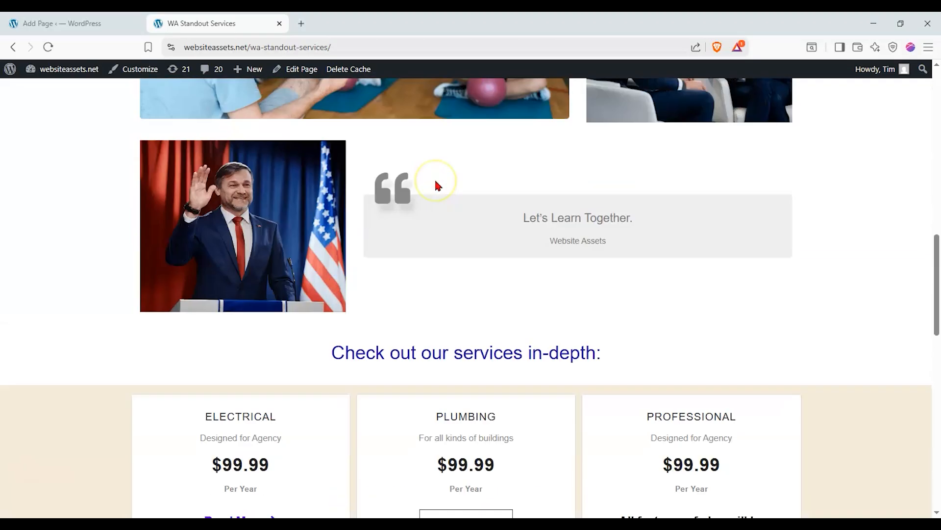
pyautogui.scroll(-5, 435, 182)
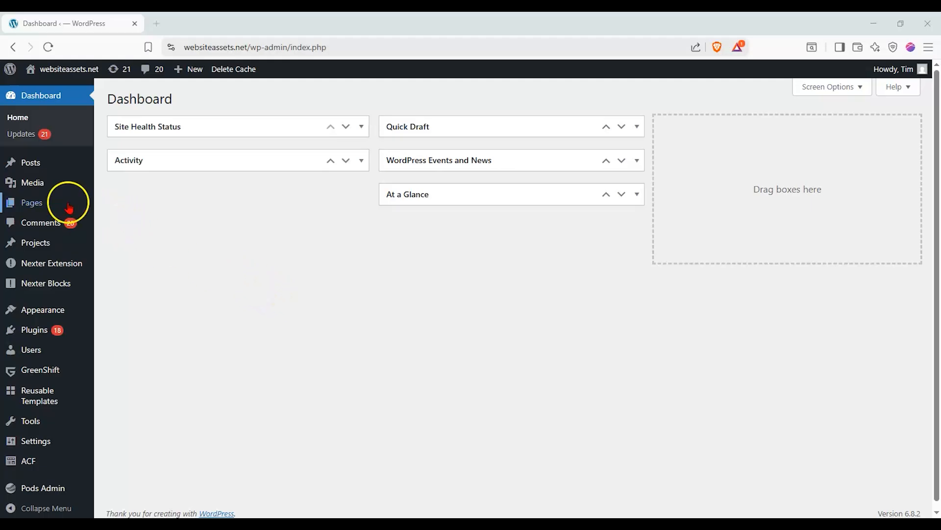
# Add a new page and title it 'WA Standout Services'.
pyautogui.moveTo(69, 203)
pyautogui.click(154, 225)
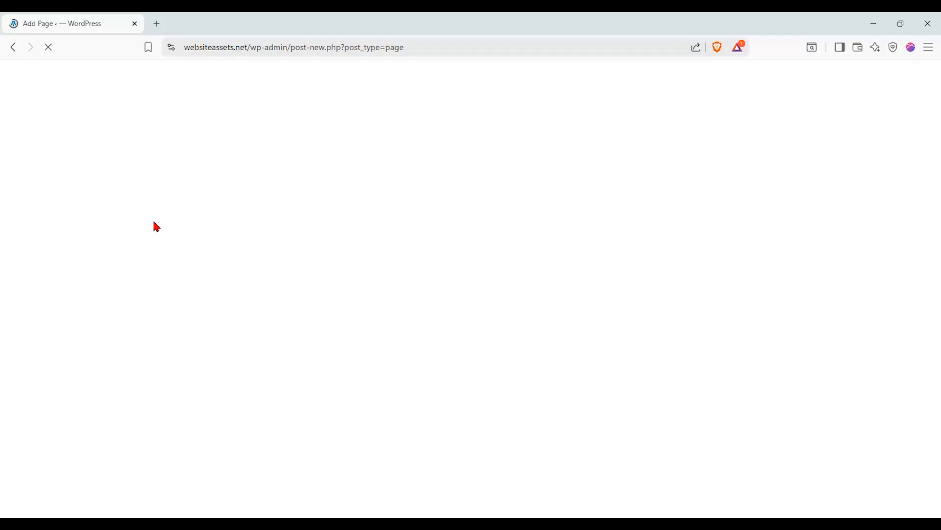
pyautogui.click(262, 157)
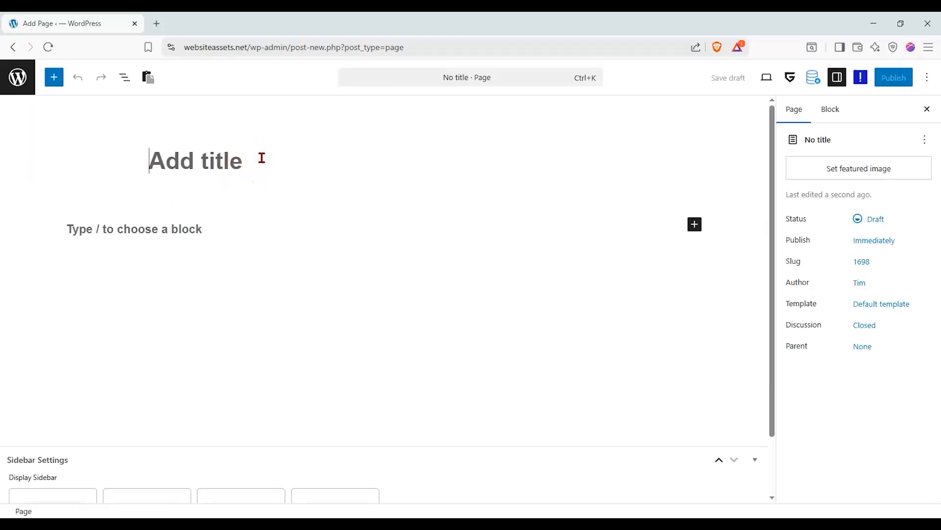
pyautogui.write('wa')
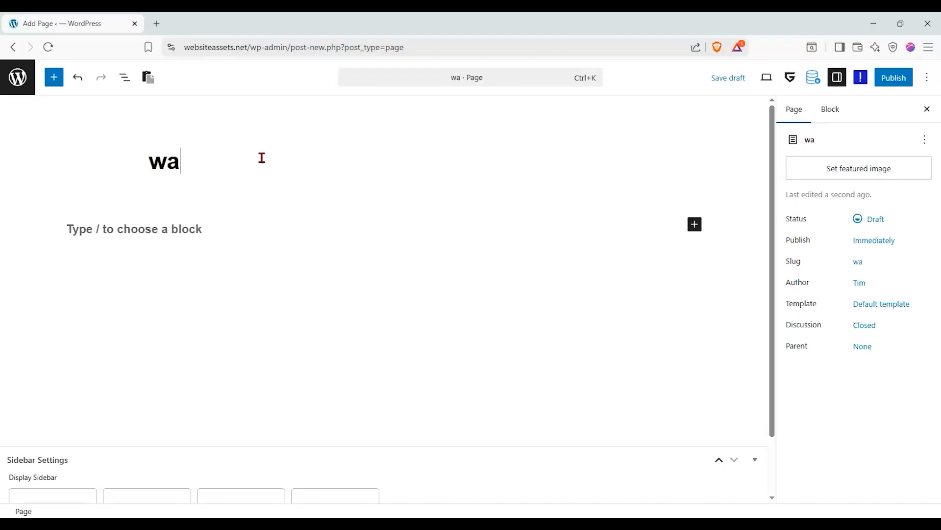
pyautogui.write(' sTANDOUT')
pyautogui.press('BackSpace')
pyautogui.press('BackSpace')
pyautogui.press('BackSpace')
pyautogui.press('BackSpace')
pyautogui.press('BackSpace')
pyautogui.press('BackSpace')
pyautogui.press('BackSpace')
pyautogui.press('BackSpace')
pyautogui.press('BackSpace')
pyautogui.press('BackSpace')
pyautogui.press('BackSpace')
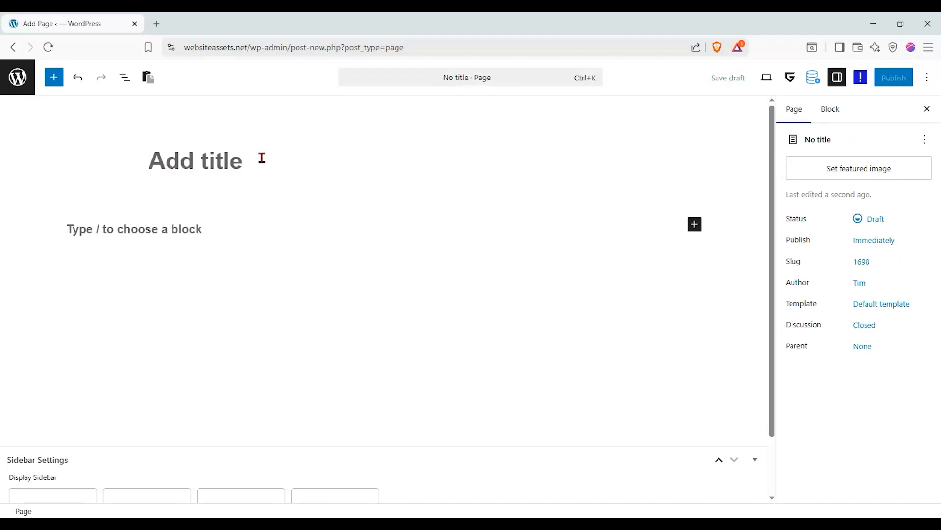
pyautogui.write('WA Stan')
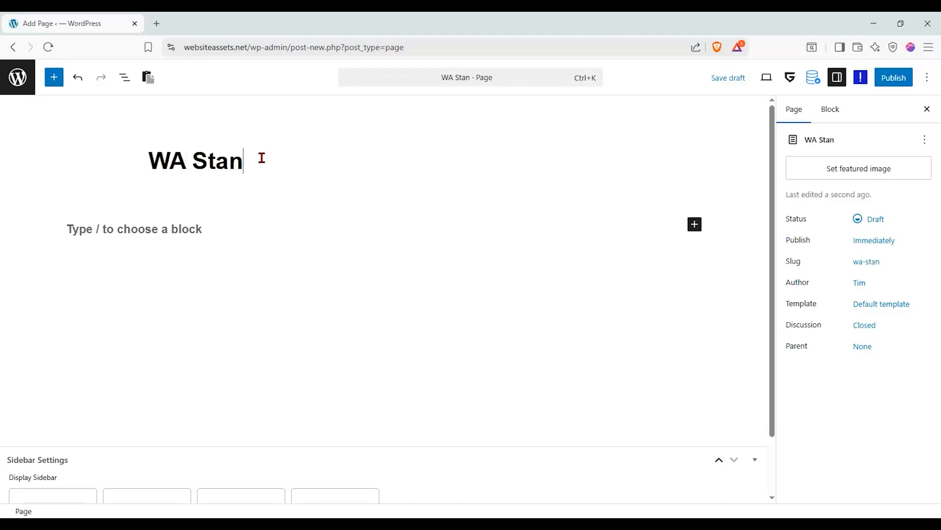
pyautogui.write('dout Serr')
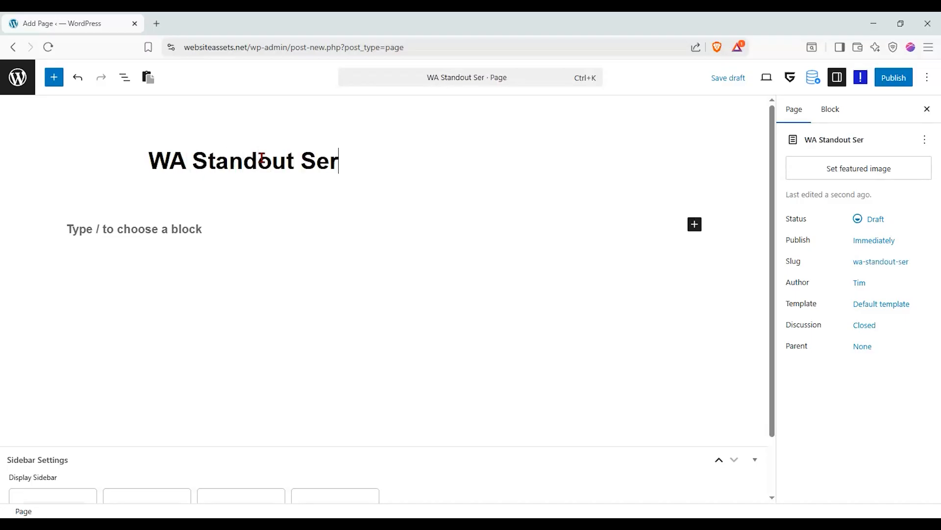
pyautogui.press('BackSpace')
pyautogui.write('vices')
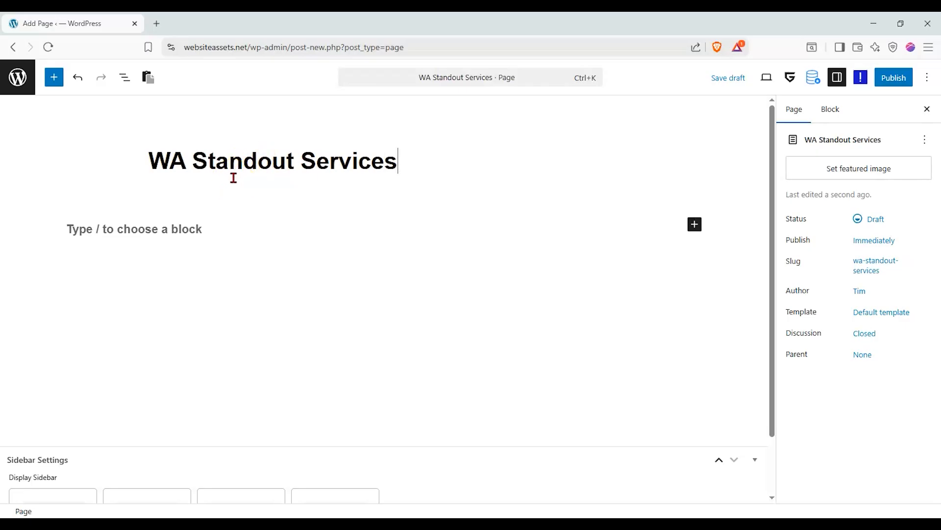
# Insert a Container block into the empty page body and choose its layout structure.
pyautogui.click(198, 219)
pyautogui.click(54, 77)
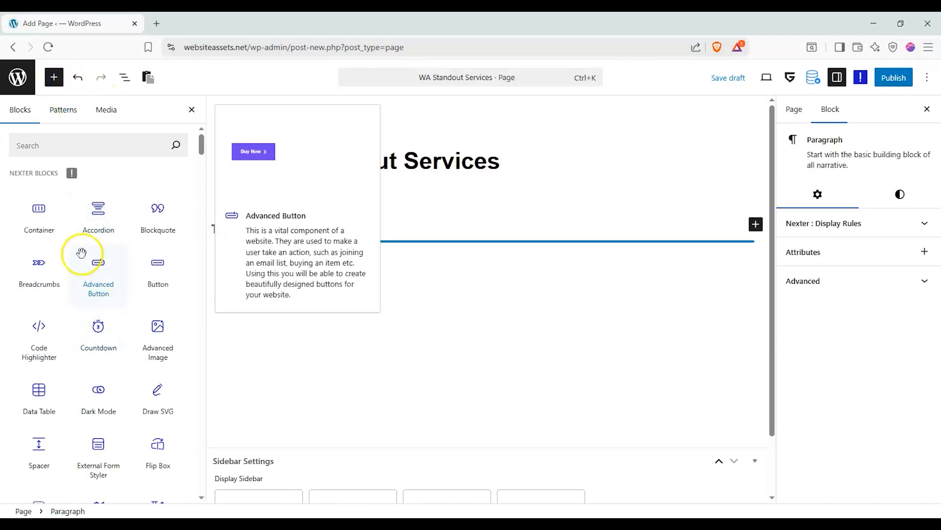
pyautogui.moveTo(39, 210); pyautogui.dragTo(346, 246)
pyautogui.click(465, 290)
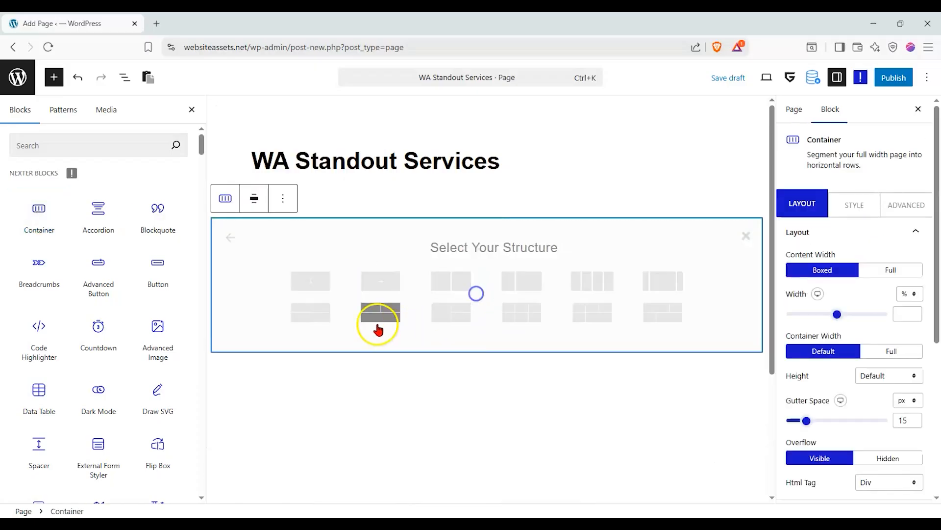
pyautogui.click(309, 280)
# Place an Advanced Heading block inside the container, designed from scratch.
pyautogui.scroll(-2, 132, 417)
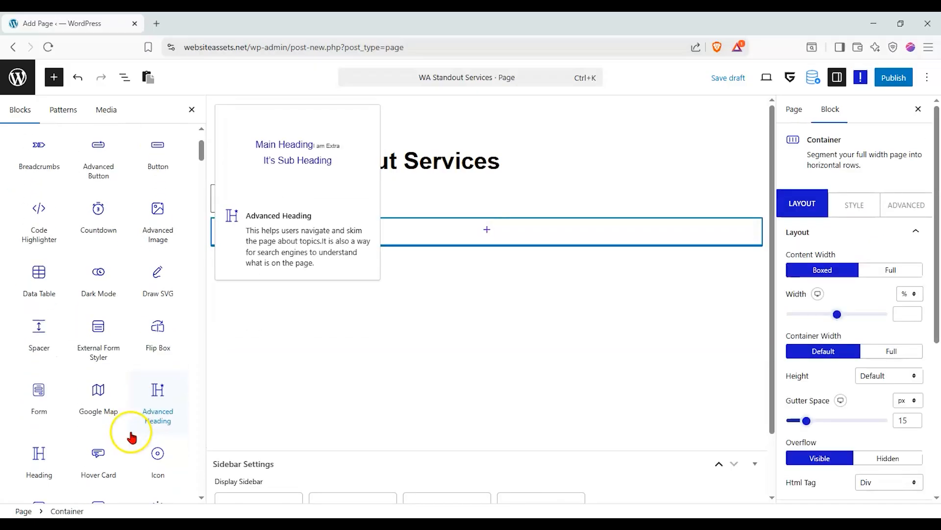
pyautogui.moveTo(164, 410); pyautogui.dragTo(507, 235)
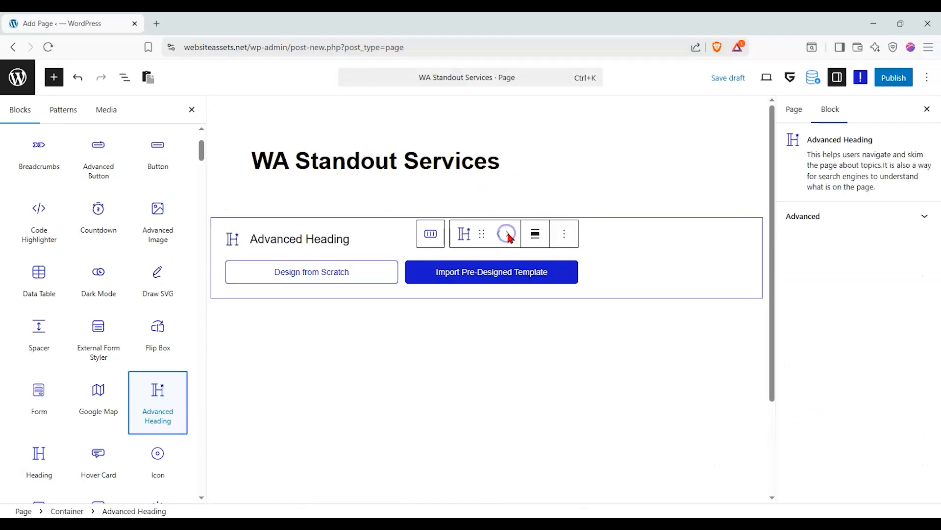
pyautogui.click(360, 267)
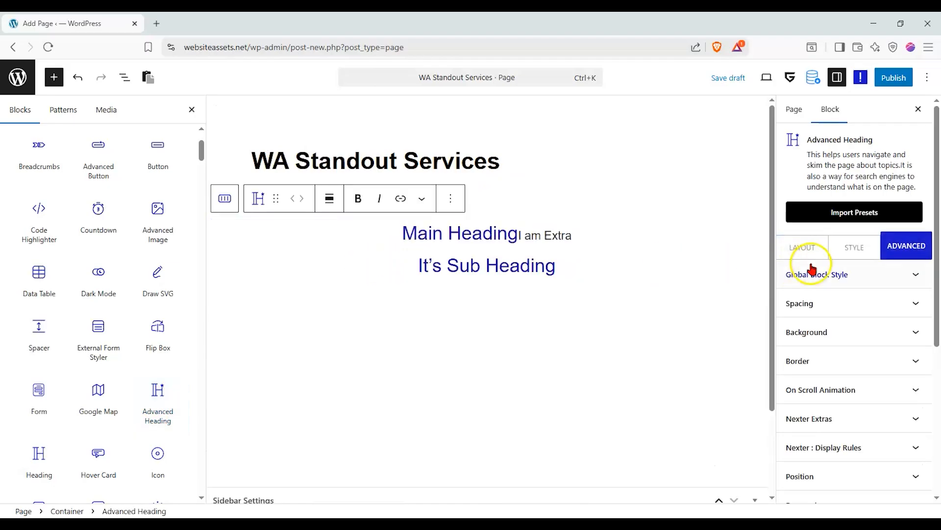
# Apply the double-line underlined main-heading style to the Advanced Heading.
pyautogui.click(811, 252)
pyautogui.scroll(-3, 834, 300)
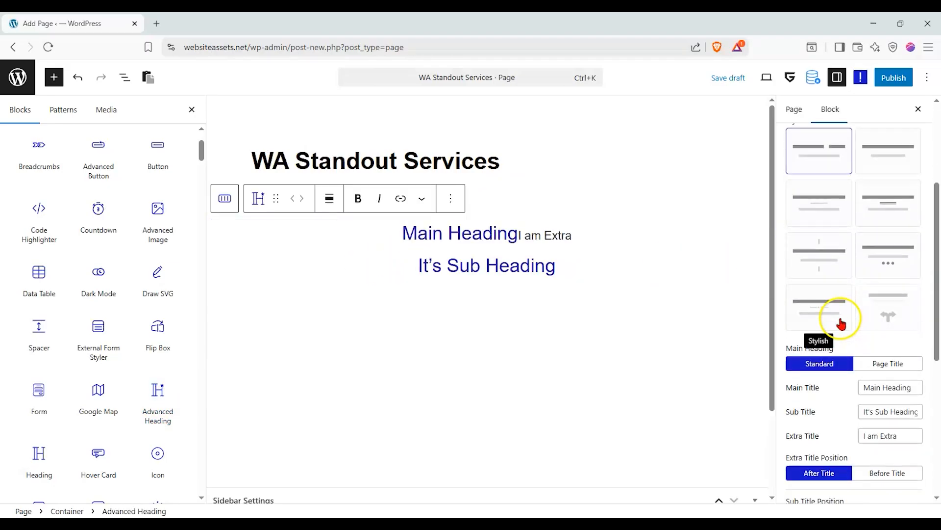
pyautogui.click(838, 266)
pyautogui.click(829, 305)
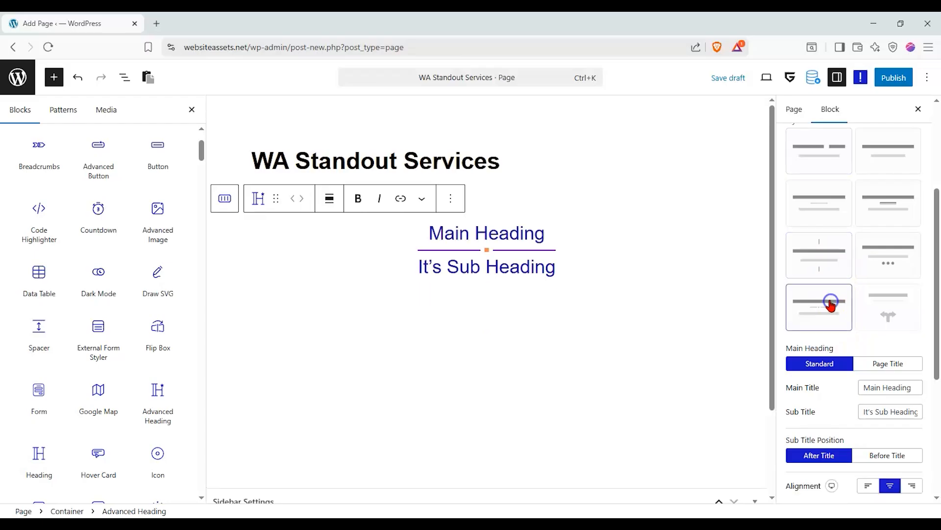
pyautogui.click(877, 243)
pyautogui.scroll(2, 879, 242)
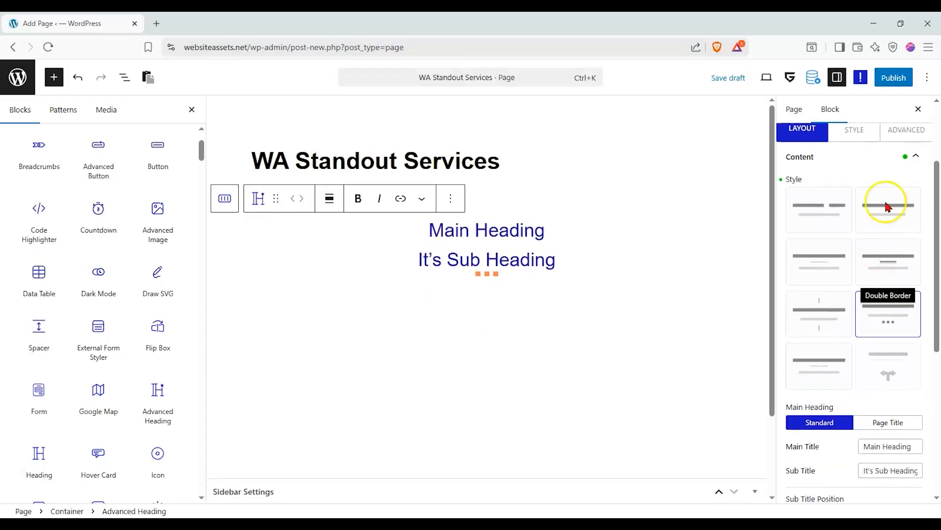
pyautogui.click(886, 207)
pyautogui.click(883, 264)
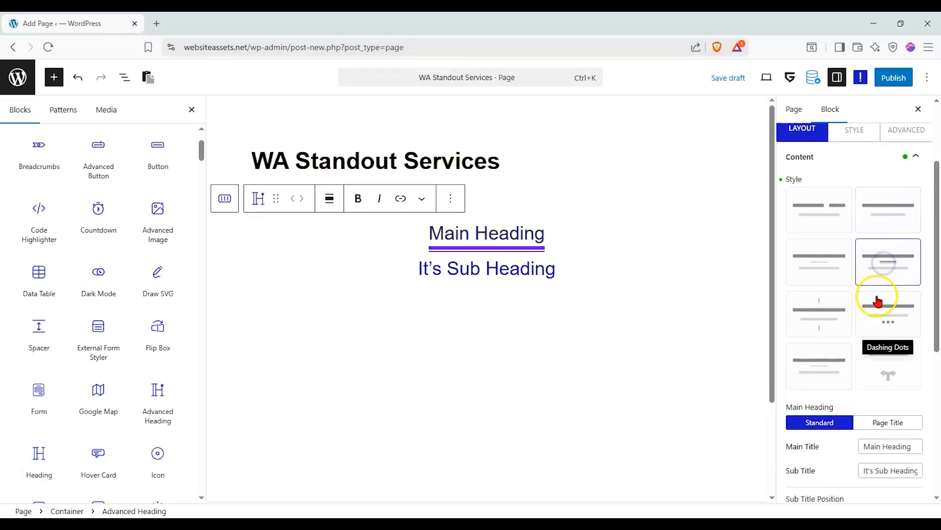
pyautogui.click(877, 300)
pyautogui.click(884, 253)
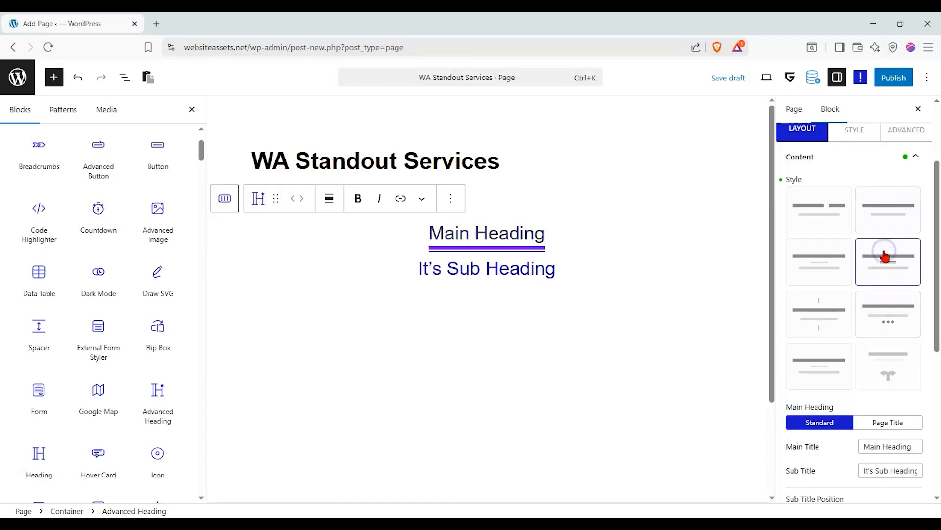
pyautogui.click(845, 201)
pyautogui.click(887, 280)
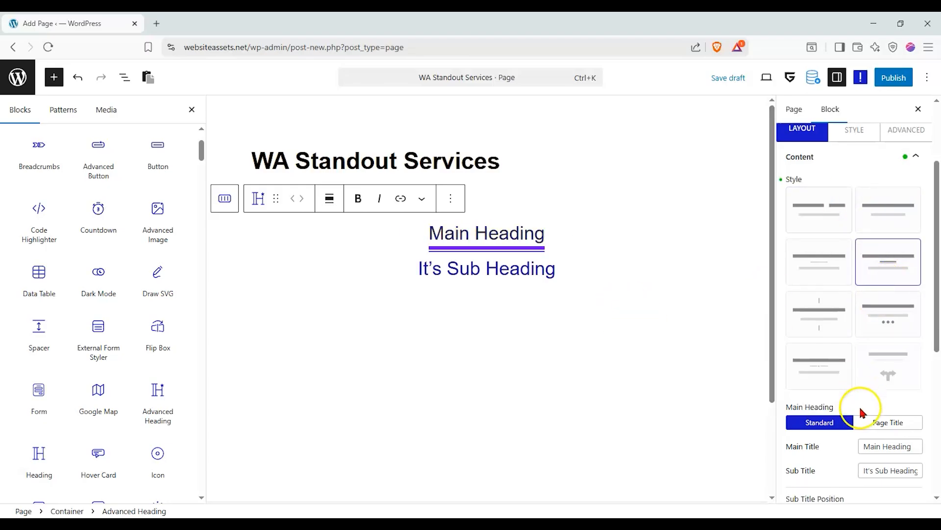
pyautogui.scroll(-1, 861, 414)
# Change the main heading text to 'Our Services'.
pyautogui.click(869, 390)
pyautogui.hotkey('ctrl', 'a')
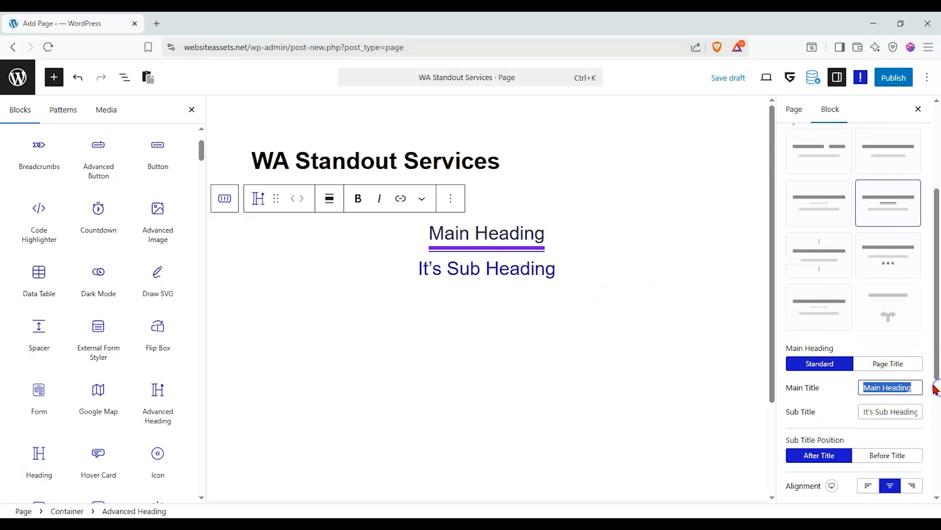
pyautogui.write('OU')
pyautogui.press('BackSpace')
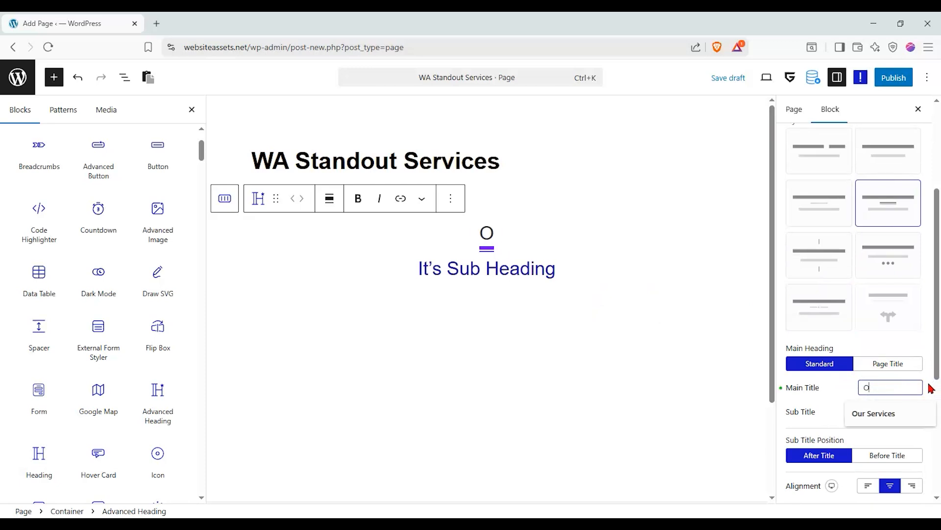
pyautogui.write('ur Services')
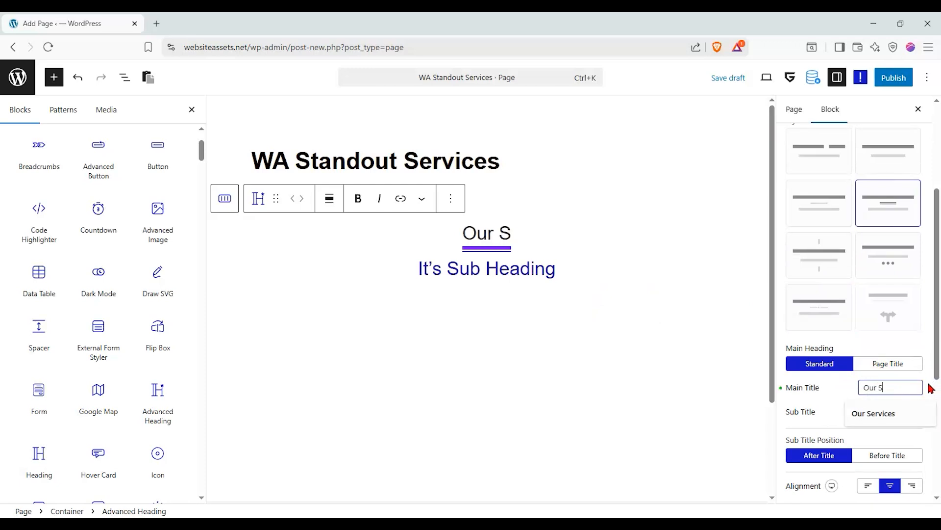
# Replace the subtitle with 'Award winning processes!'.
pyautogui.click(872, 412)
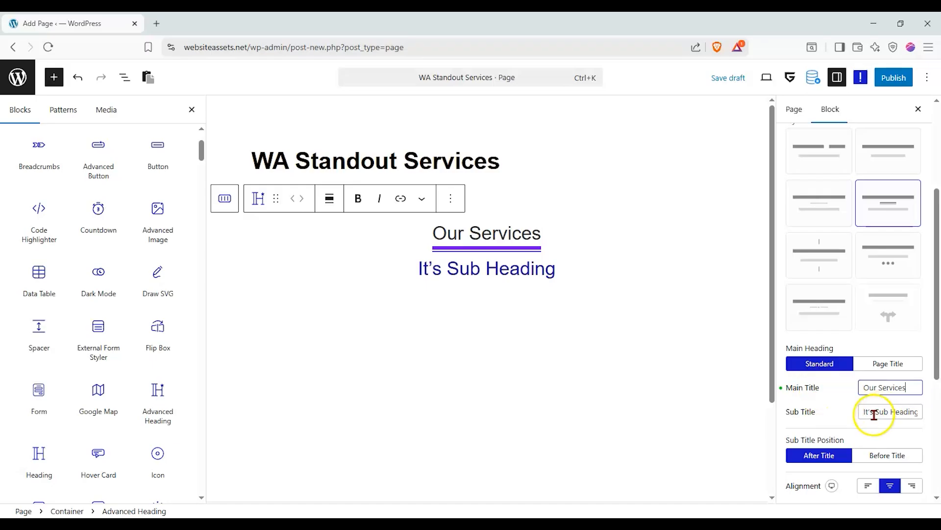
pyautogui.hotkey('ctrl', 'a')
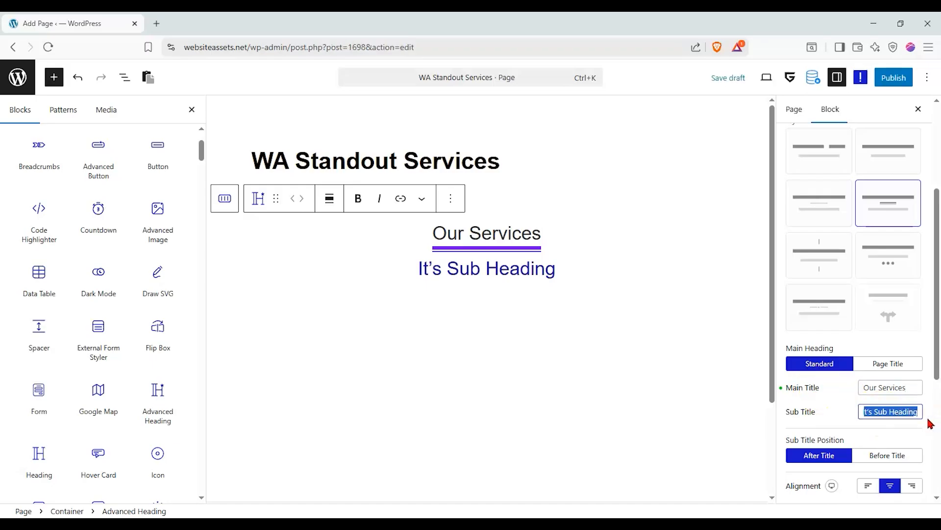
pyautogui.write('I')
pyautogui.press('BackSpace')
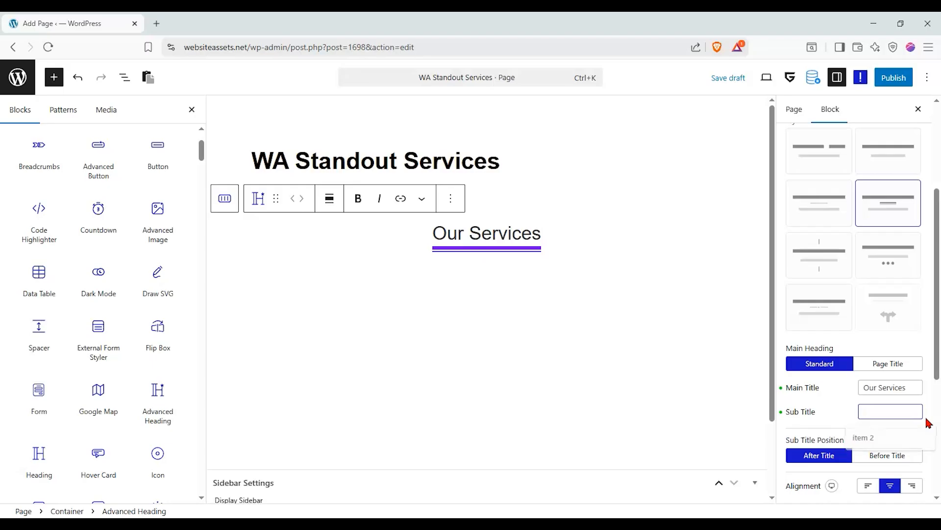
pyautogui.click(914, 412)
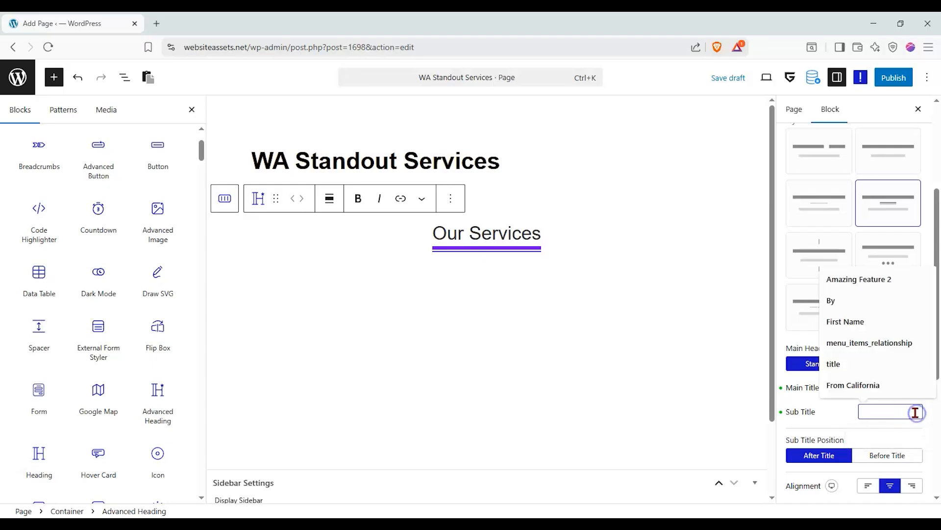
pyautogui.write('award')
pyautogui.press('BackSpace')
pyautogui.press('BackSpace')
pyautogui.press('BackSpace')
pyautogui.press('BackSpace')
pyautogui.press('BackSpace')
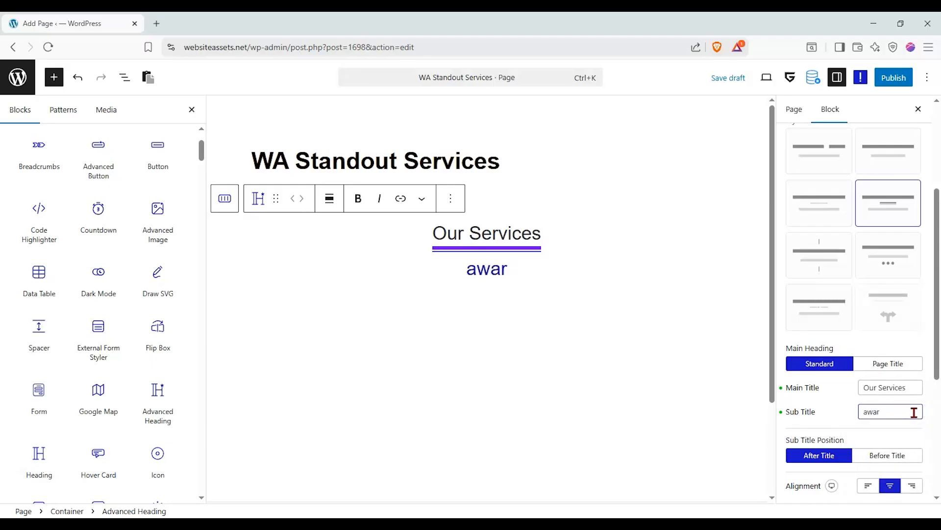
pyautogui.write('A')
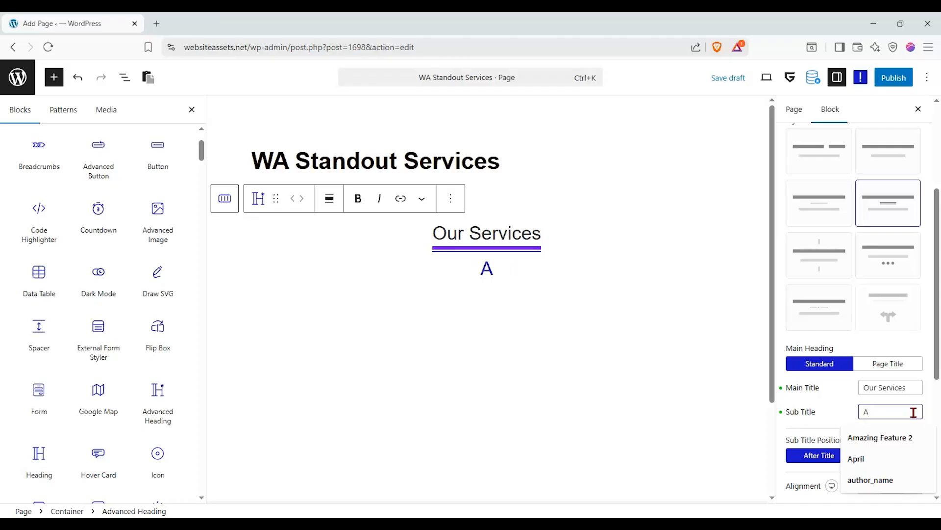
pyautogui.write('wa')
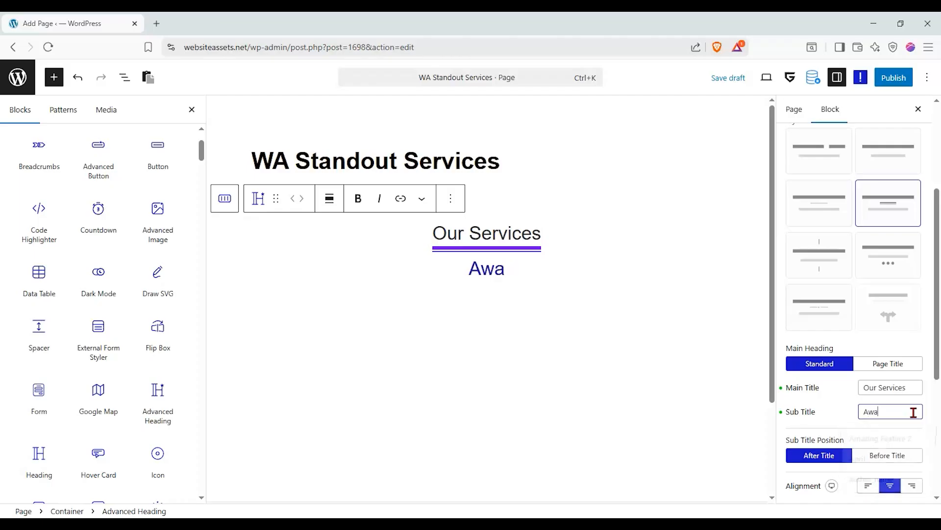
pyautogui.write('rd winning procc')
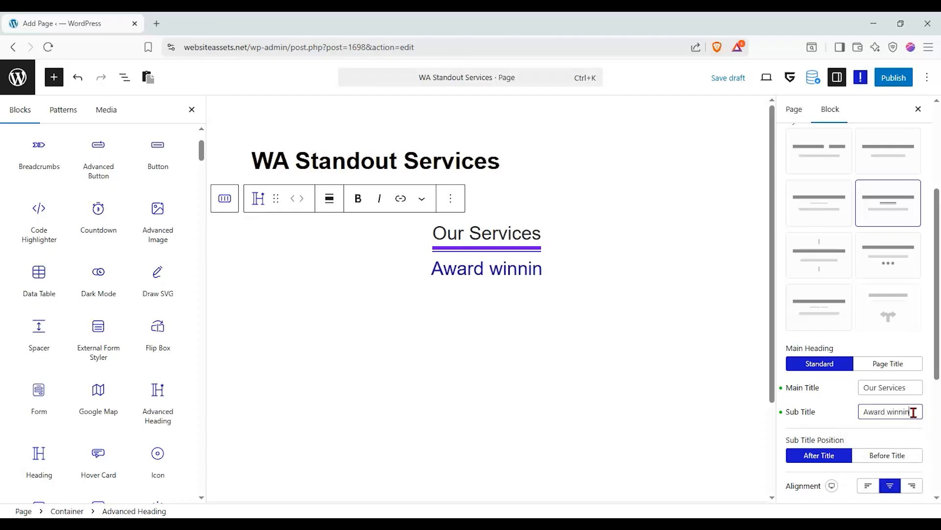
pyautogui.press('BackSpace')
pyautogui.write('esses')
pyautogui.write('@!')
pyautogui.press('BackSpace')
pyautogui.press('BackSpace')
pyautogui.write('!')
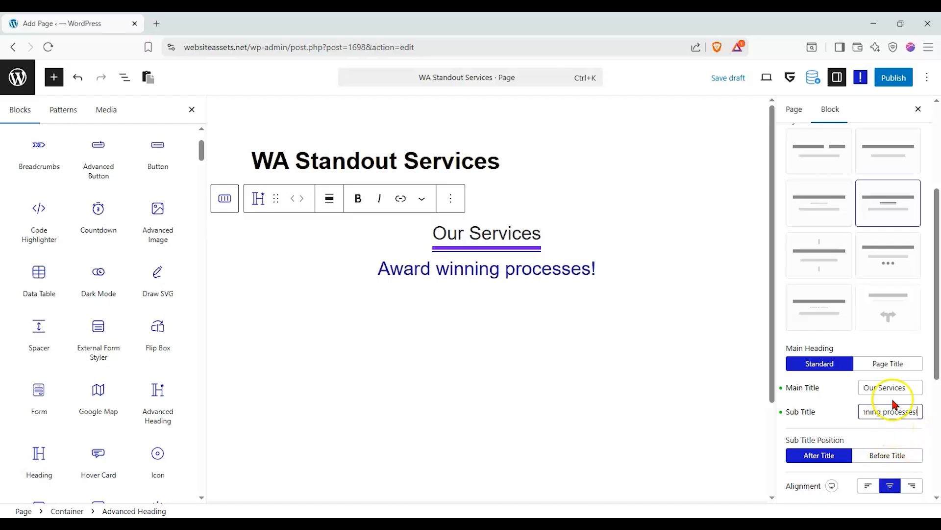
pyautogui.scroll(-2, 893, 393)
pyautogui.scroll(5, 855, 350)
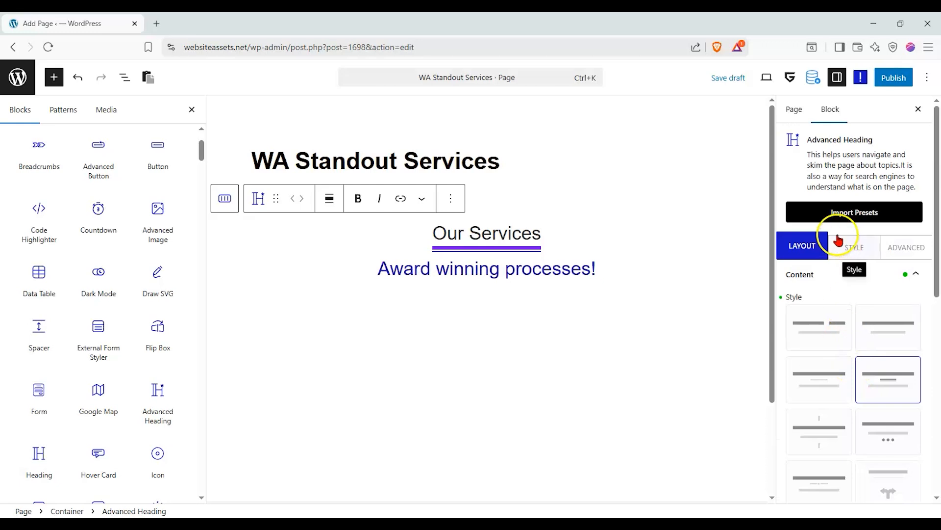
# Make the heading's underline separator red with a top height of 4.
pyautogui.click(851, 245)
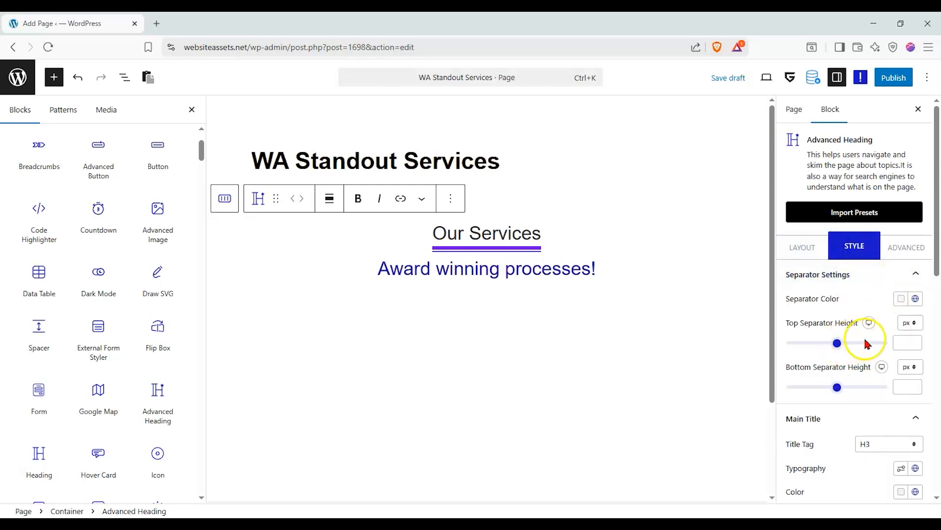
pyautogui.click(915, 298)
pyautogui.click(802, 259)
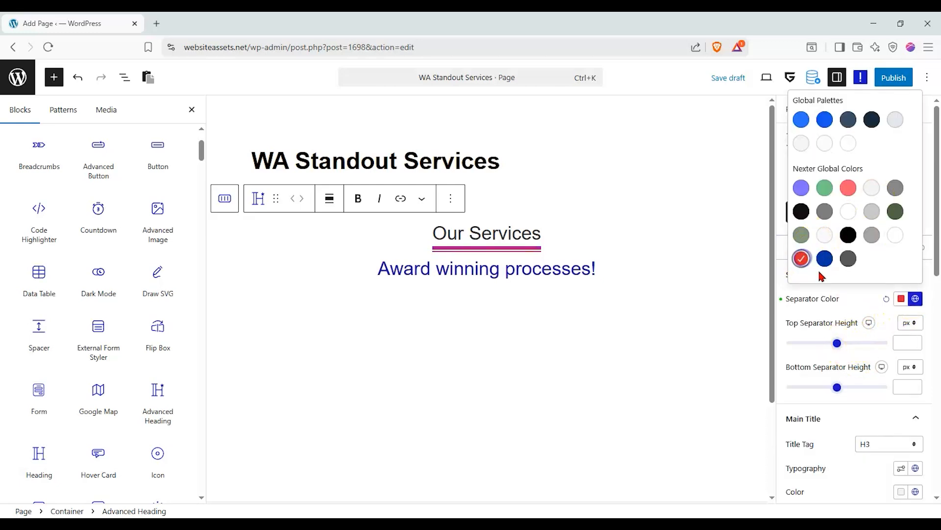
pyautogui.click(878, 344)
pyautogui.moveTo(836, 343); pyautogui.dragTo(802, 351)
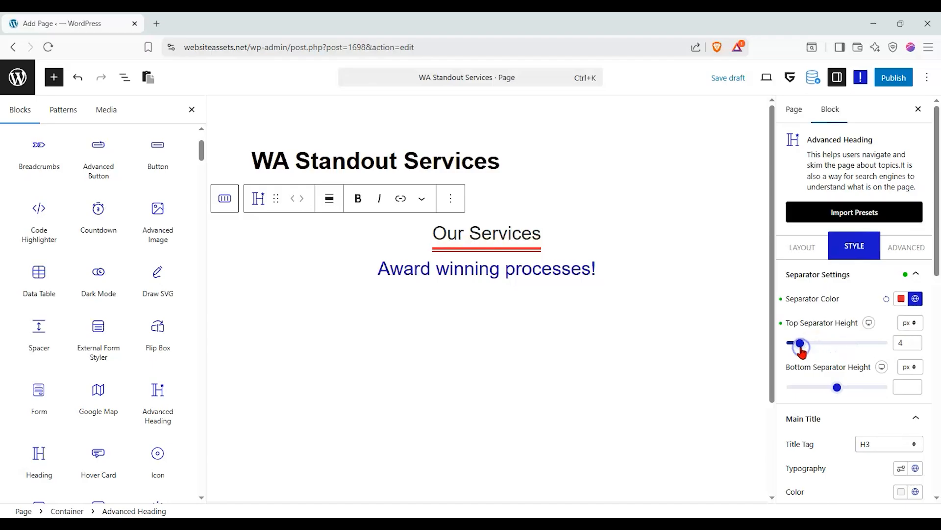
# Set the 'Our Services' main title tag to H2.
pyautogui.scroll(-3, 845, 322)
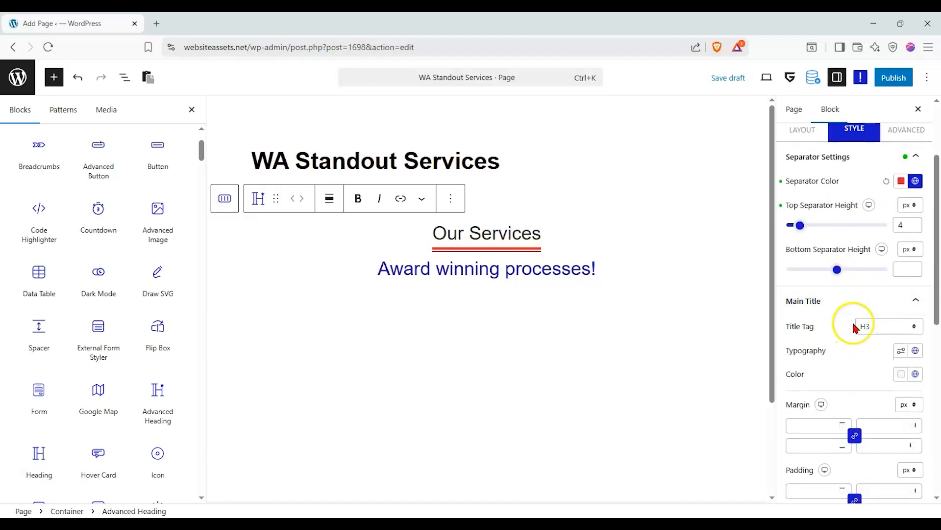
pyautogui.click(890, 328)
pyautogui.click(867, 349)
pyautogui.click(868, 328)
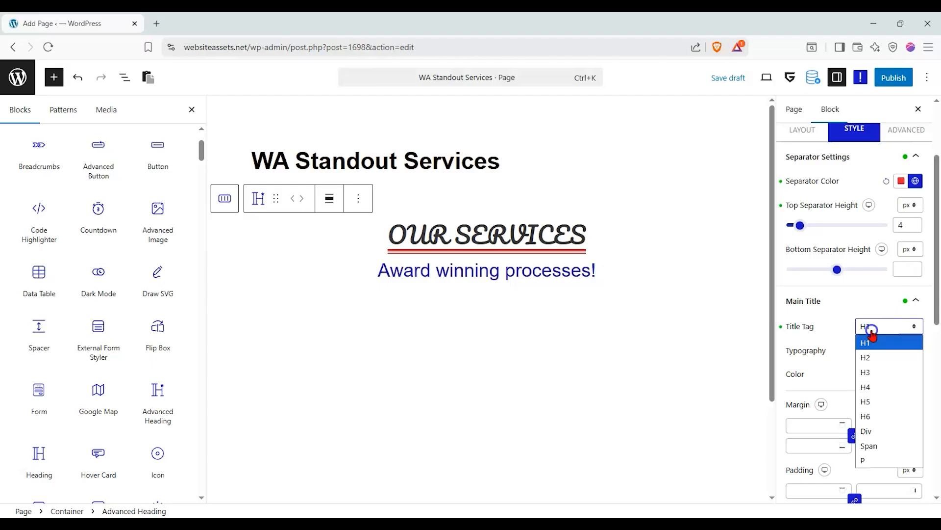
pyautogui.click(869, 354)
pyautogui.click(902, 350)
pyautogui.click(830, 103)
pyautogui.click(831, 101)
pyautogui.click(876, 381)
# Style the subtitle as H3 in Times New Roman, dark grey #6D6767.
pyautogui.scroll(-8, 858, 358)
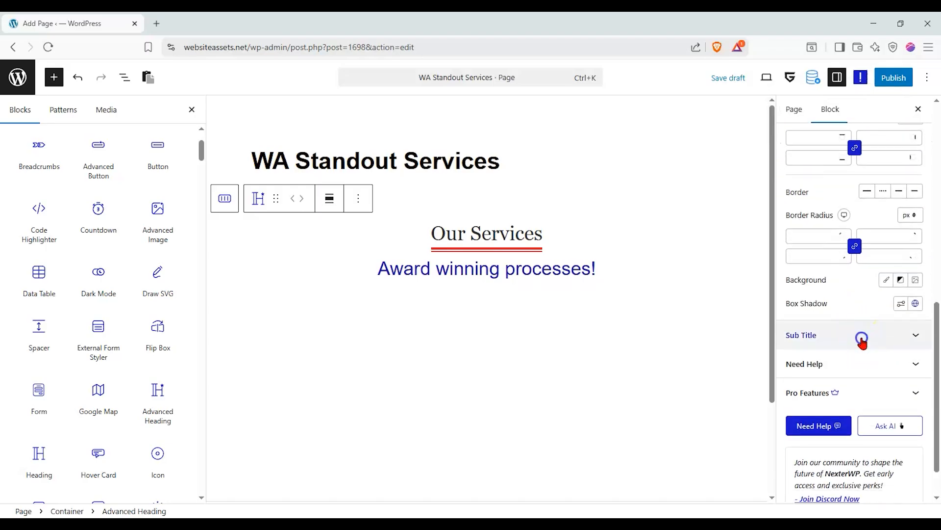
pyautogui.click(862, 346)
pyautogui.click(888, 224)
pyautogui.click(887, 227)
pyautogui.click(901, 247)
pyautogui.click(820, 285)
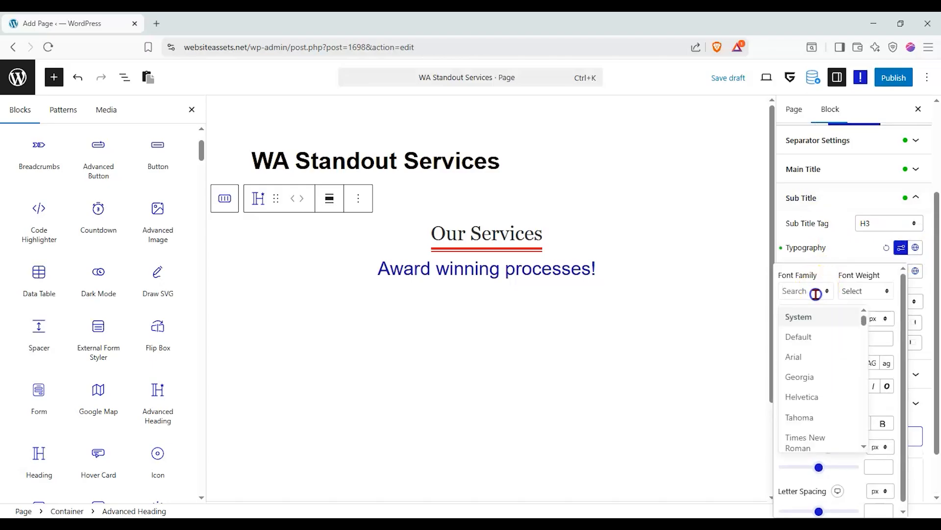
pyautogui.click(816, 438)
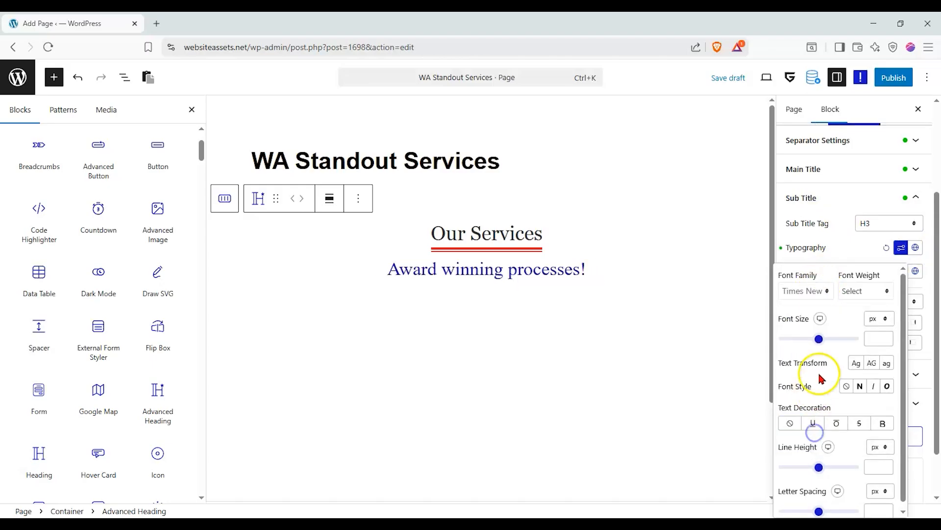
pyautogui.click(906, 276)
pyautogui.click(904, 273)
pyautogui.moveTo(883, 340); pyautogui.dragTo(767, 373)
pyautogui.click(515, 316)
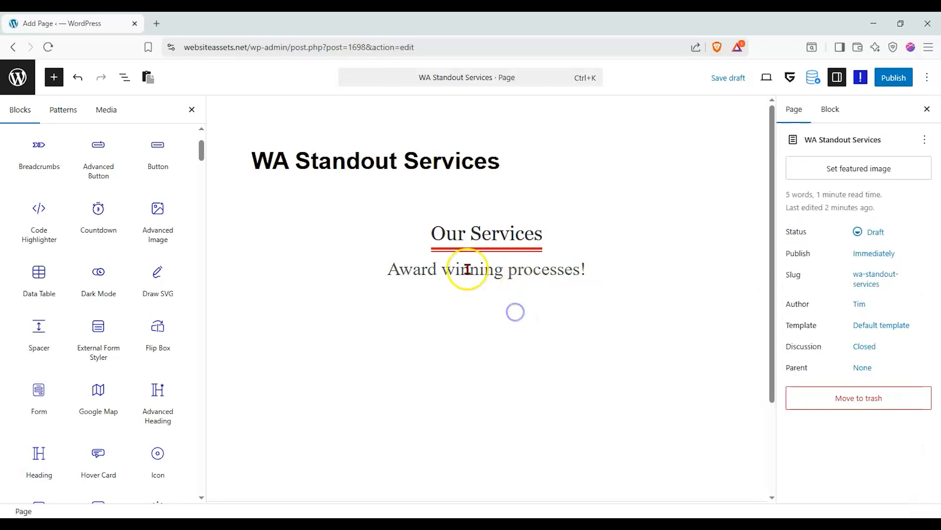
# Select the Container holding the heading from the block outline and show its Style options.
pyautogui.moveTo(84, 173)
pyautogui.scroll(2, 59, 147)
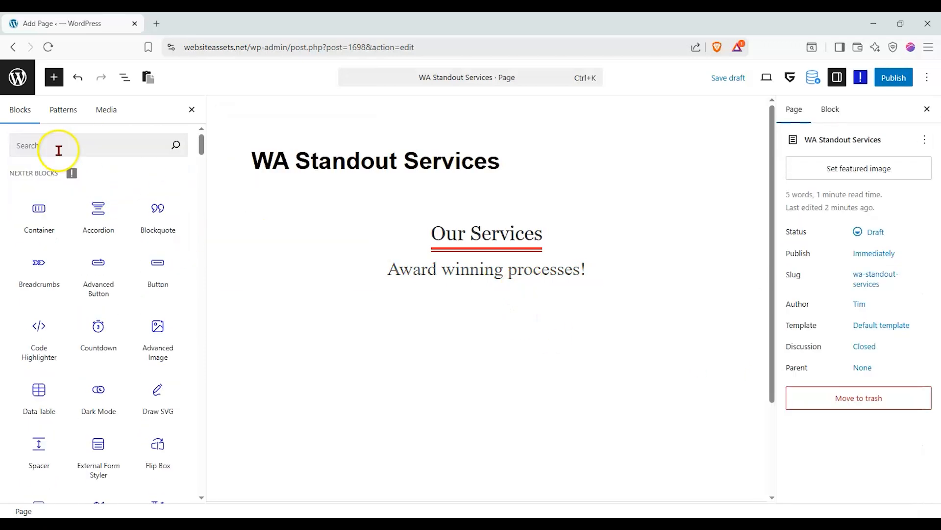
pyautogui.click(124, 77)
pyautogui.click(46, 135)
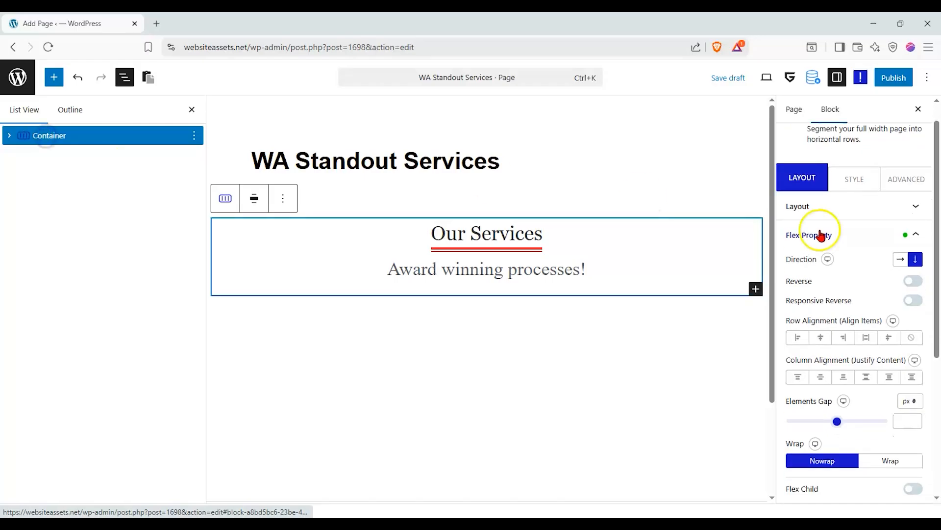
pyautogui.click(852, 198)
# Switch the container background to a gradient with a dark navy left stop.
pyautogui.click(805, 181)
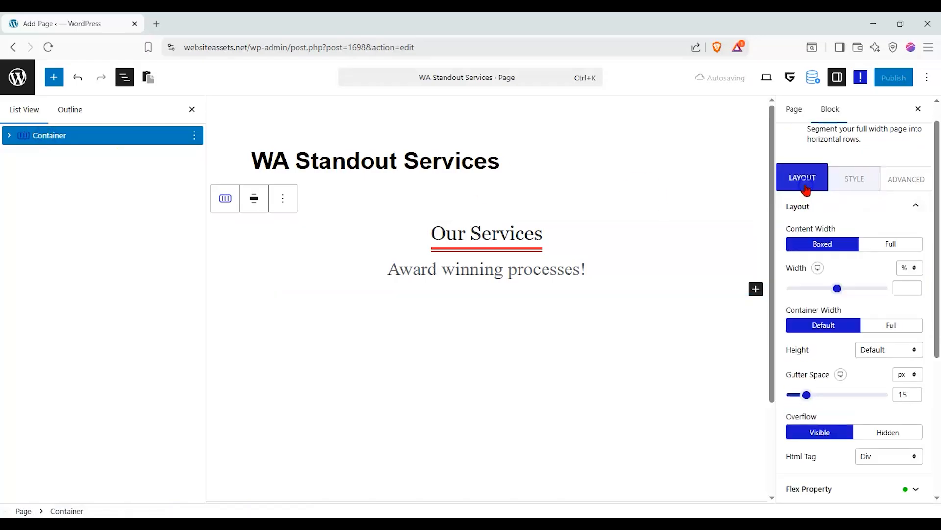
pyautogui.click(899, 181)
pyautogui.click(845, 182)
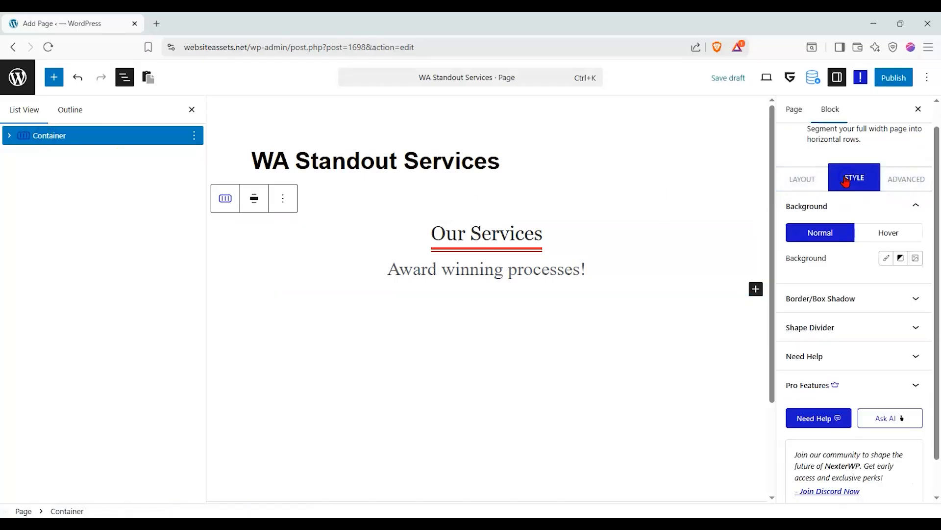
pyautogui.click(899, 258)
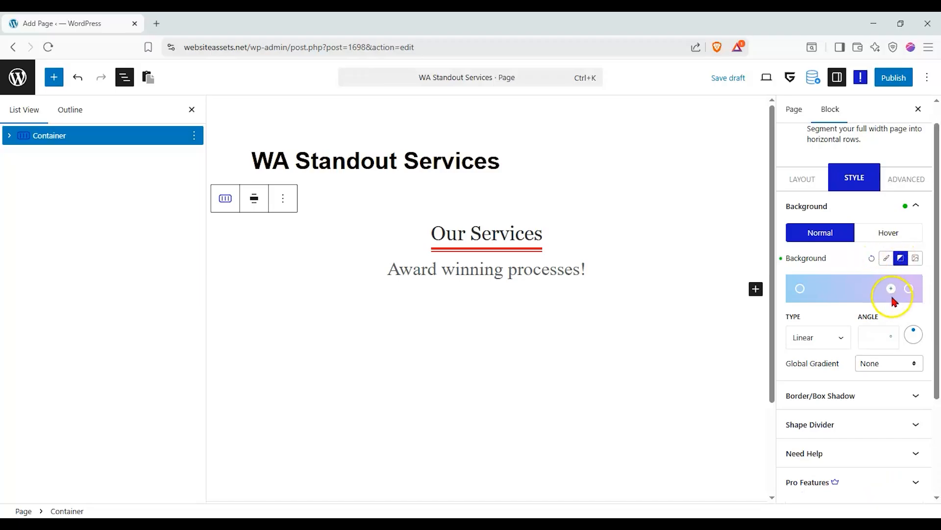
pyautogui.click(804, 290)
pyautogui.moveTo(818, 342); pyautogui.dragTo(794, 375)
pyautogui.click(802, 277)
pyautogui.click(801, 291)
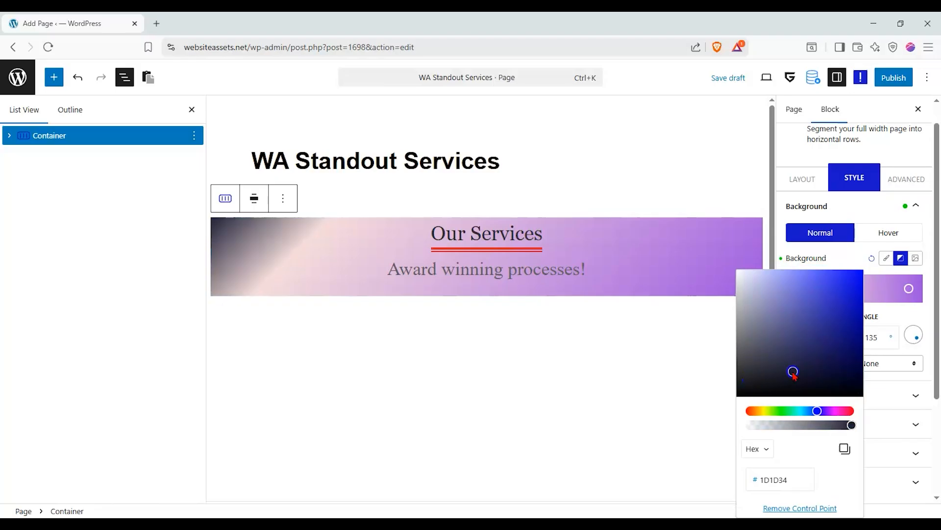
# Make the right gradient stop soft orange, completing the 135° navy-to-orange fade.
pyautogui.click(909, 288)
pyautogui.moveTo(873, 410); pyautogui.dragTo(835, 410)
pyautogui.moveTo(864, 370); pyautogui.dragTo(882, 284)
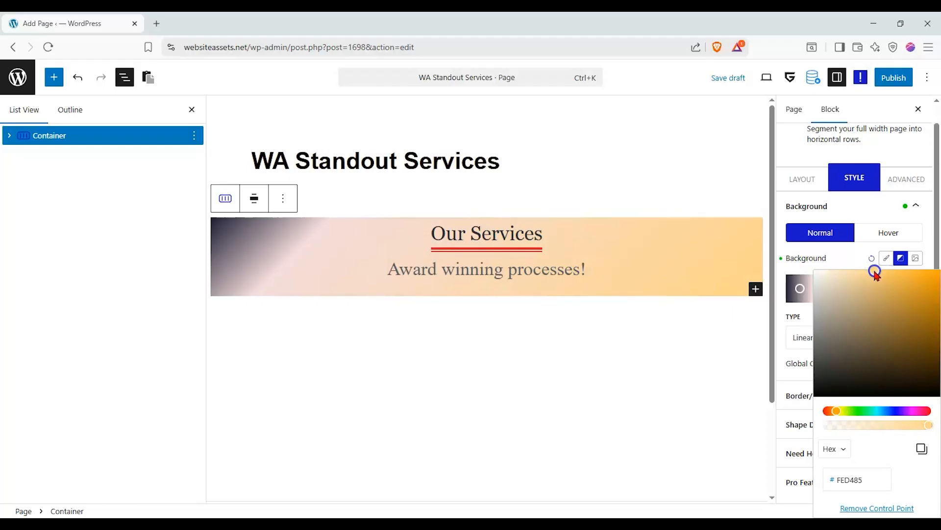
pyautogui.click(516, 306)
pyautogui.click(724, 261)
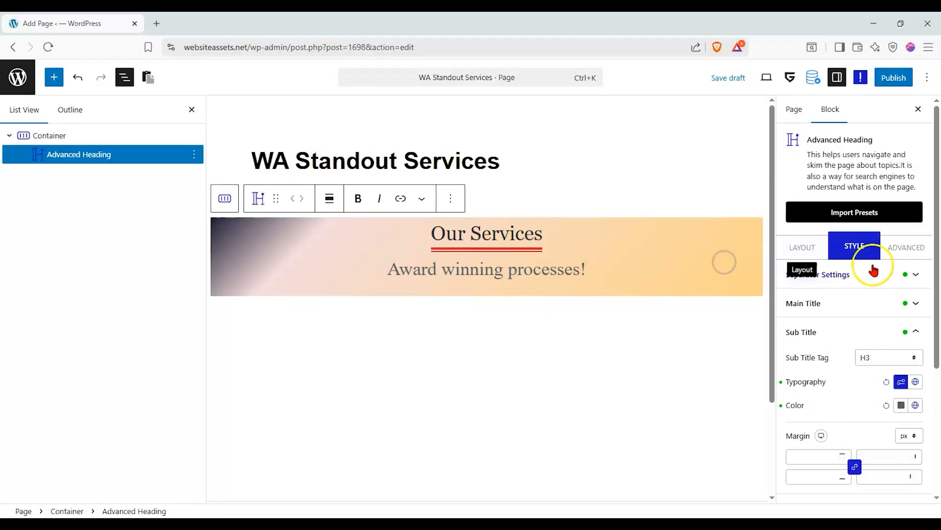
# Reselect the gradient Container, close the block outline and show the Nexter block library.
pyautogui.click(806, 247)
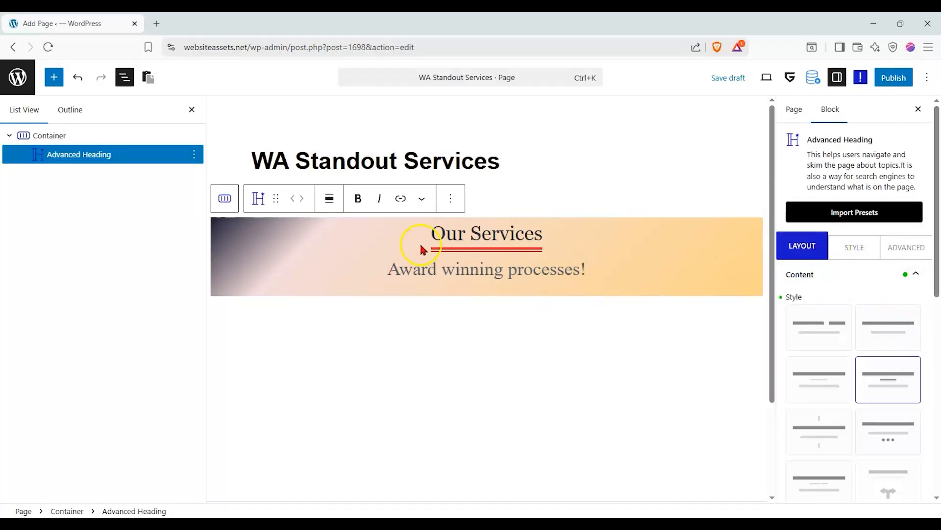
pyautogui.click(74, 137)
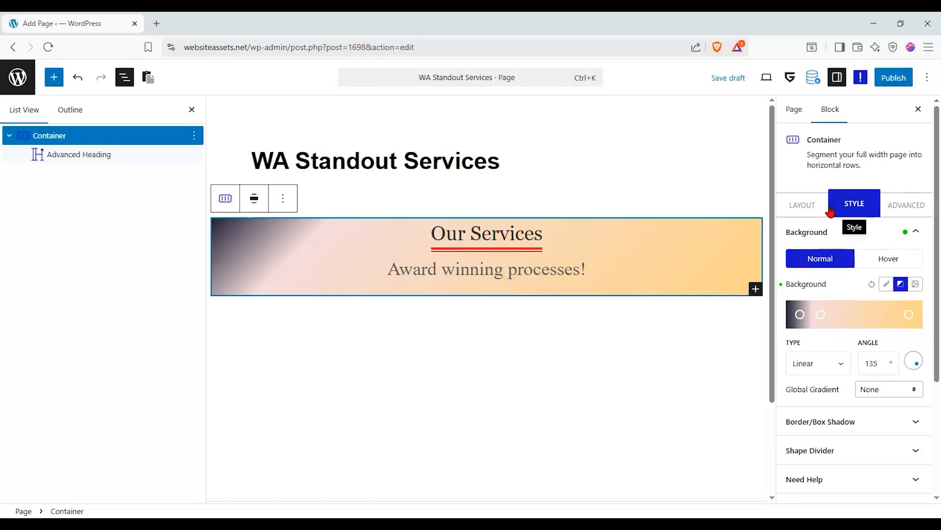
pyautogui.click(810, 210)
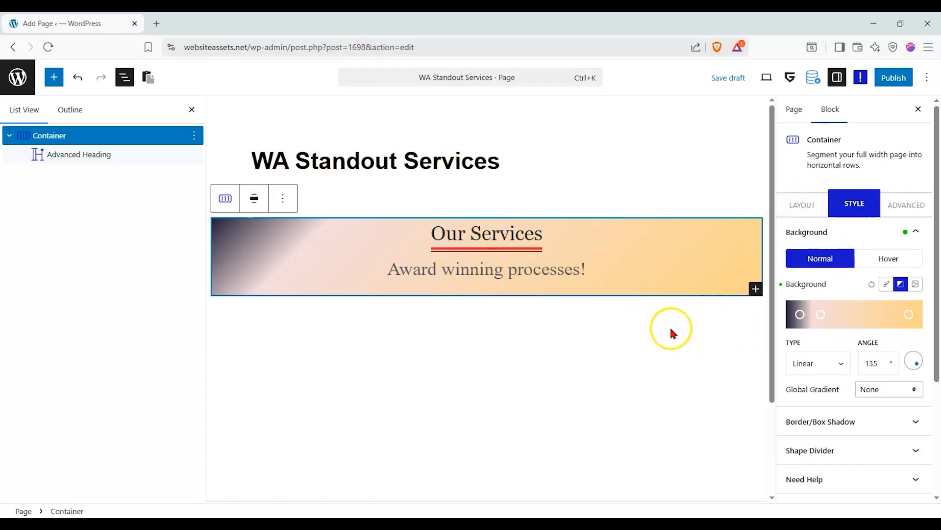
pyautogui.click(192, 110)
pyautogui.click(56, 80)
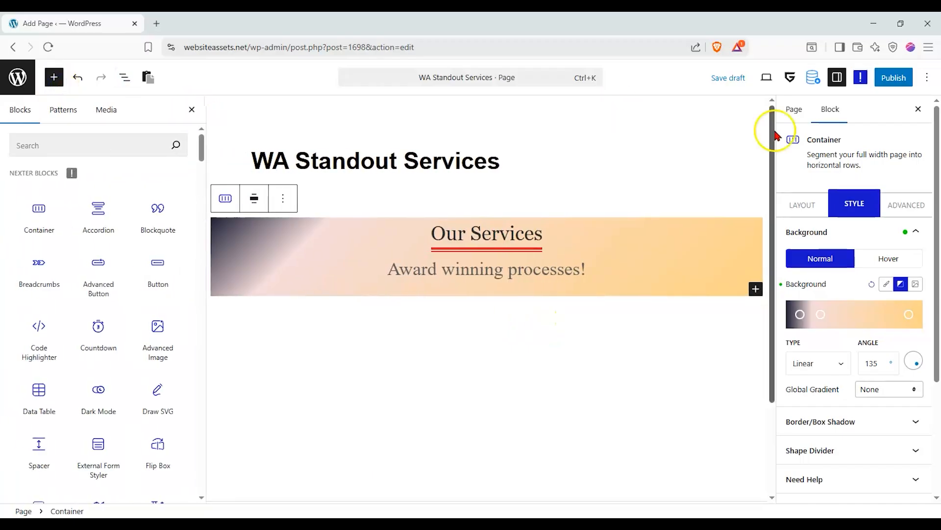
# Publish the page, view it live, then add a second Container below the Our Services banner.
pyautogui.click(897, 81)
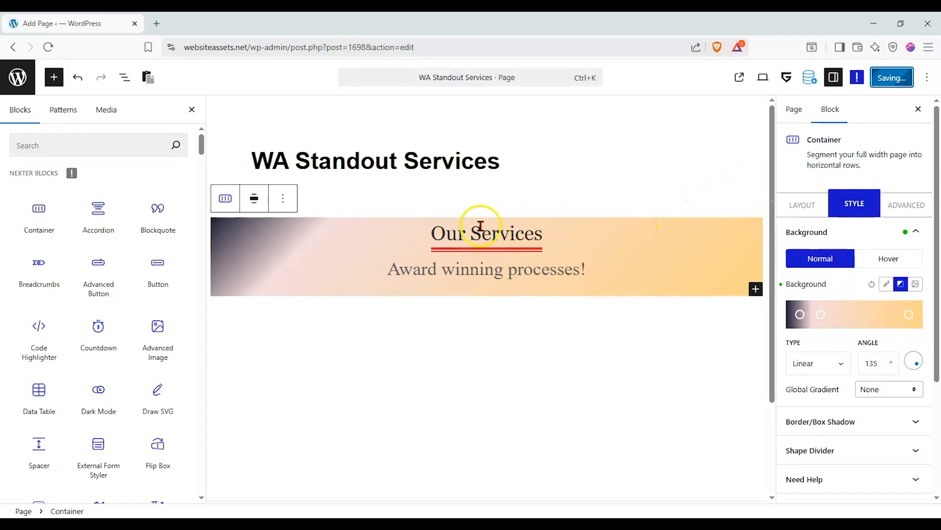
pyautogui.click(750, 77)
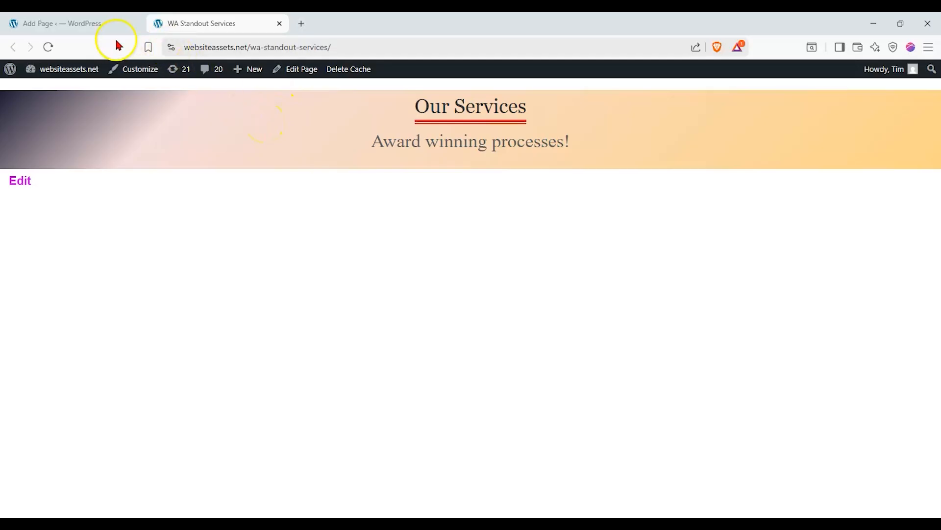
pyautogui.click(110, 25)
pyautogui.moveTo(39, 215); pyautogui.dragTo(443, 361)
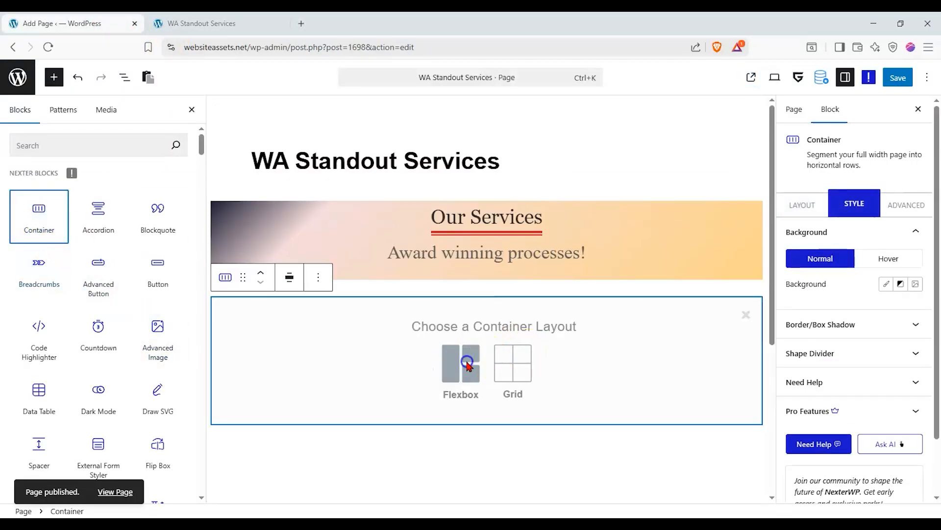
# Give the new container a flexbox 1/3–2/3 structure with an Advanced Image in the left column.
pyautogui.click(454, 360)
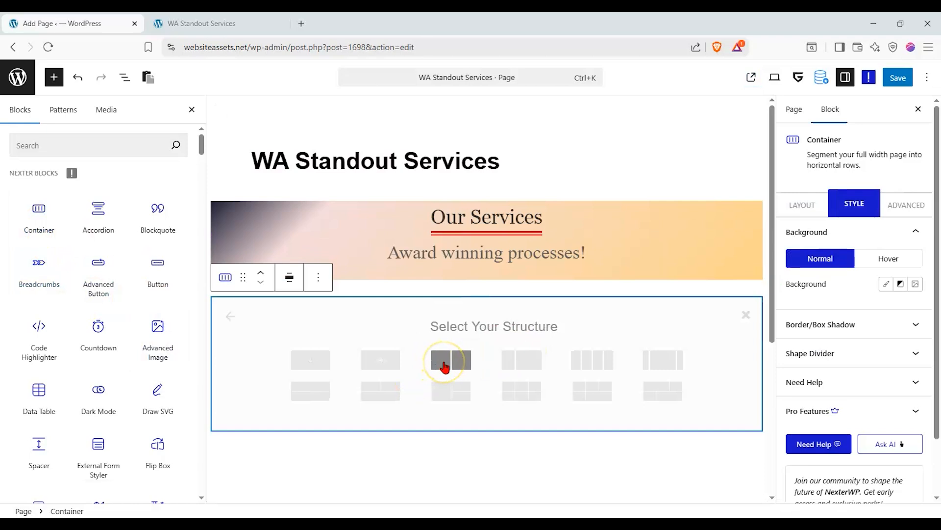
pyautogui.click(530, 372)
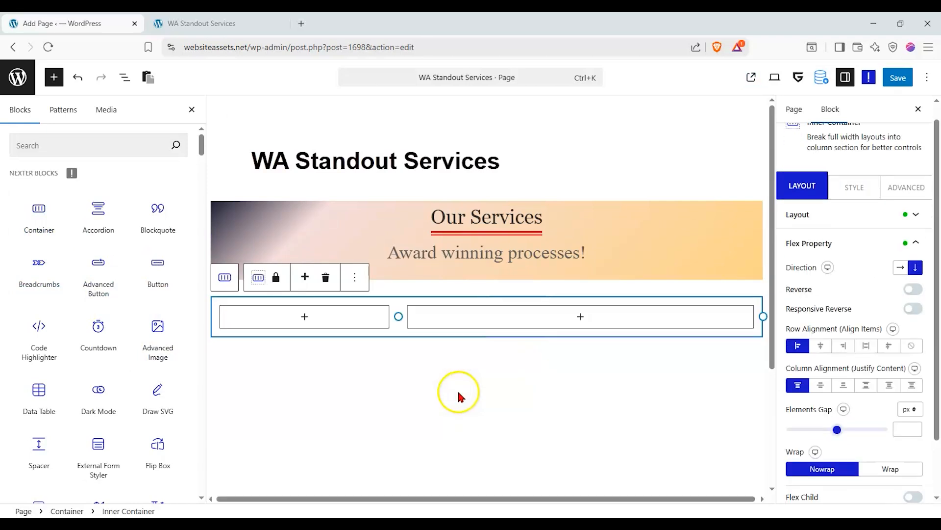
pyautogui.moveTo(154, 360); pyautogui.dragTo(275, 323)
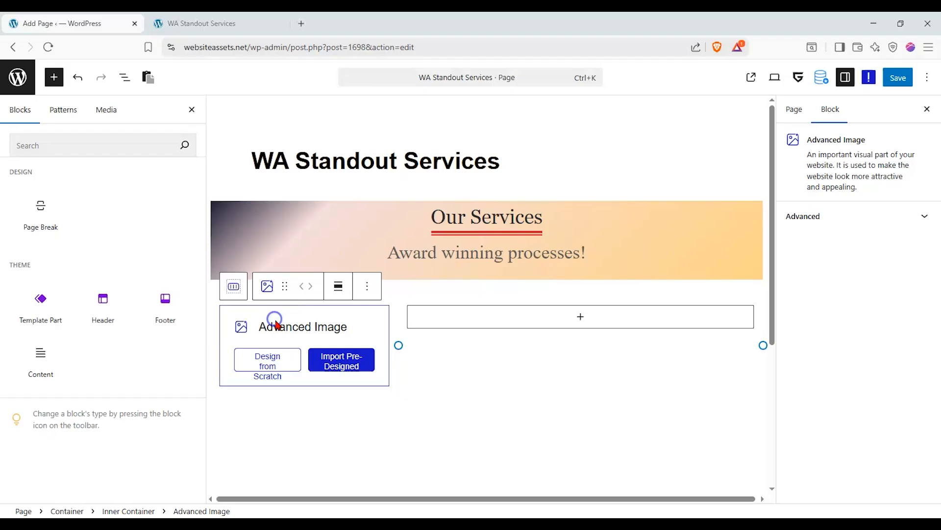
pyautogui.click(268, 361)
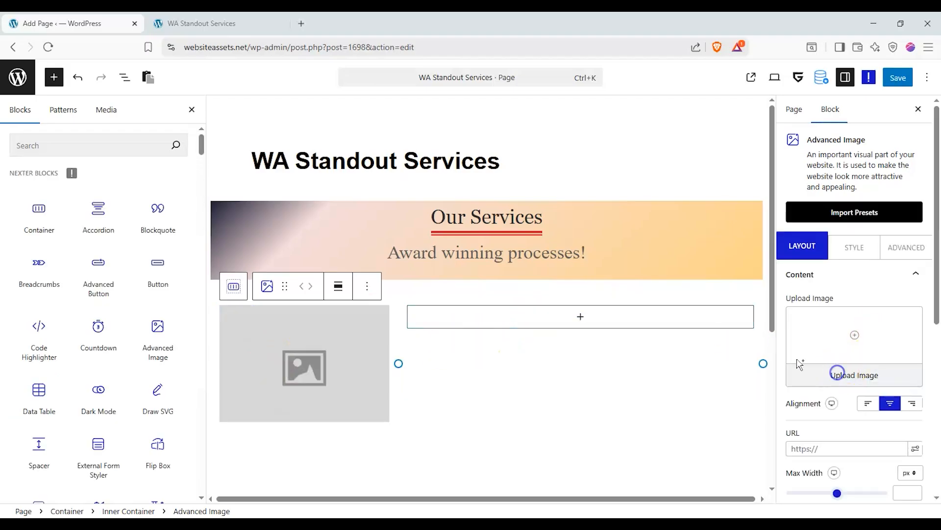
# Insert the vet-with-corgi photo from the media library into the image block.
pyautogui.click(838, 372)
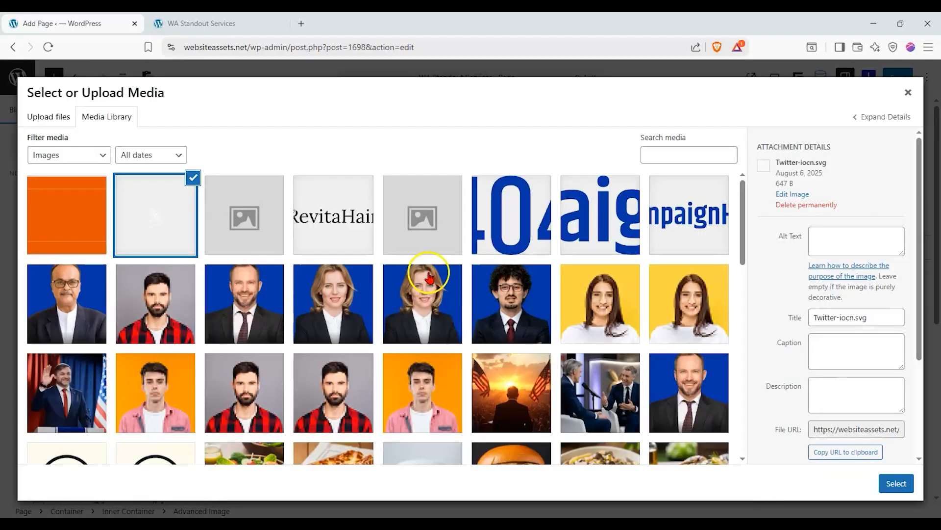
pyautogui.scroll(-10, 441, 270)
pyautogui.scroll(-5, 466, 265)
pyautogui.scroll(1, 496, 270)
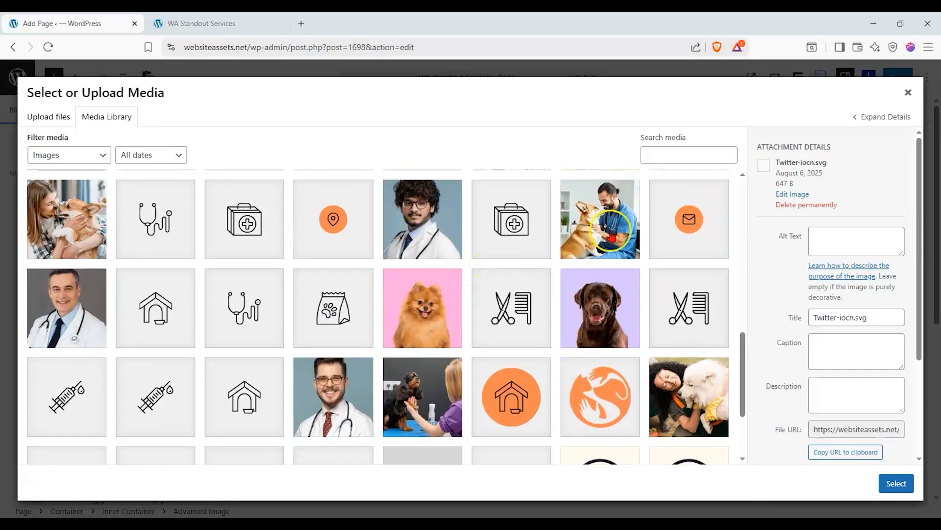
pyautogui.click(617, 227)
pyautogui.click(911, 485)
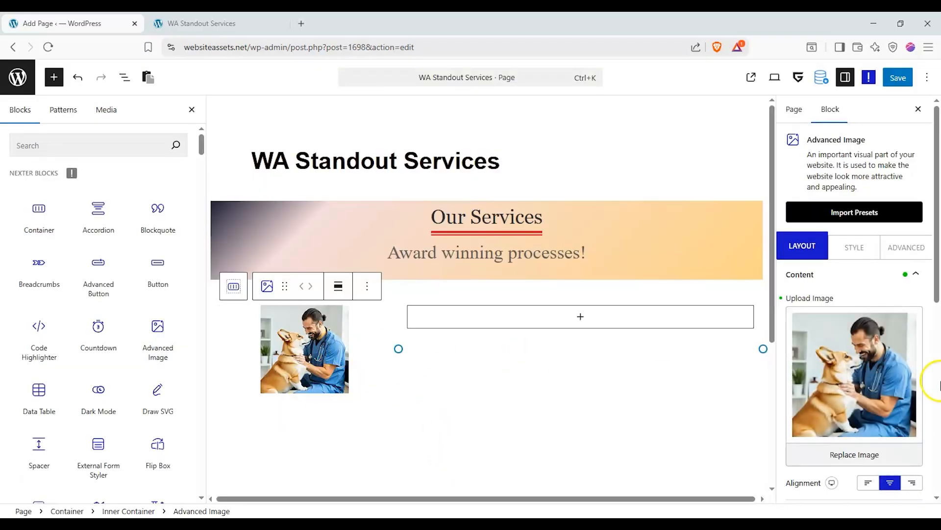
# Replace the photo with the dog-grooming image Image.png.
pyautogui.scroll(-3, 868, 387)
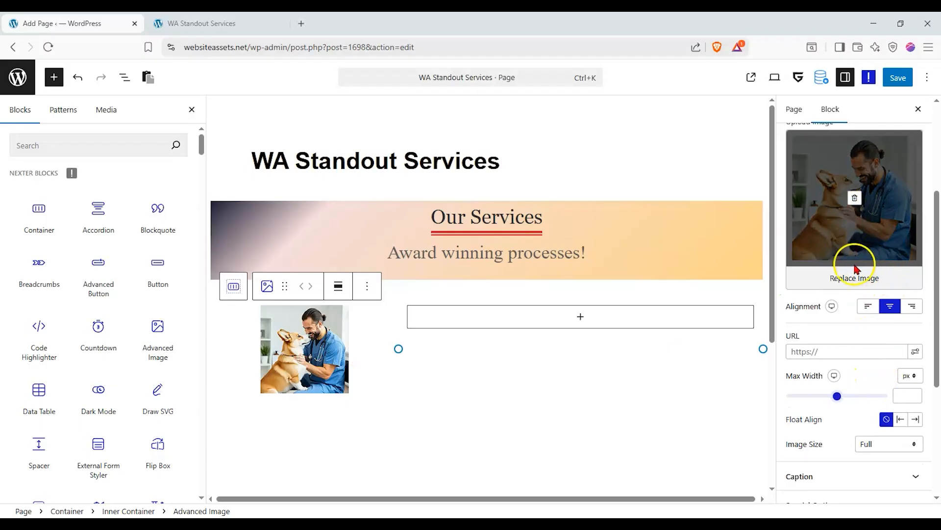
pyautogui.click(855, 279)
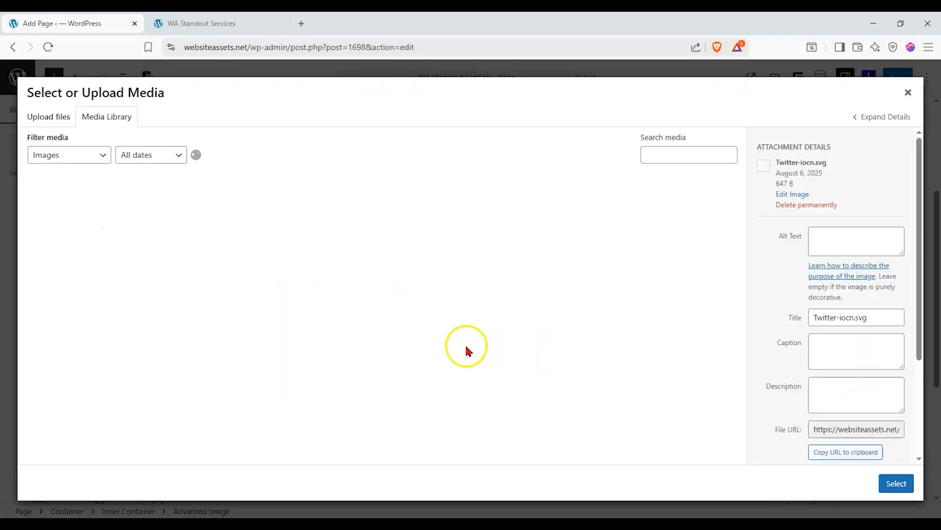
pyautogui.scroll(-10, 638, 349)
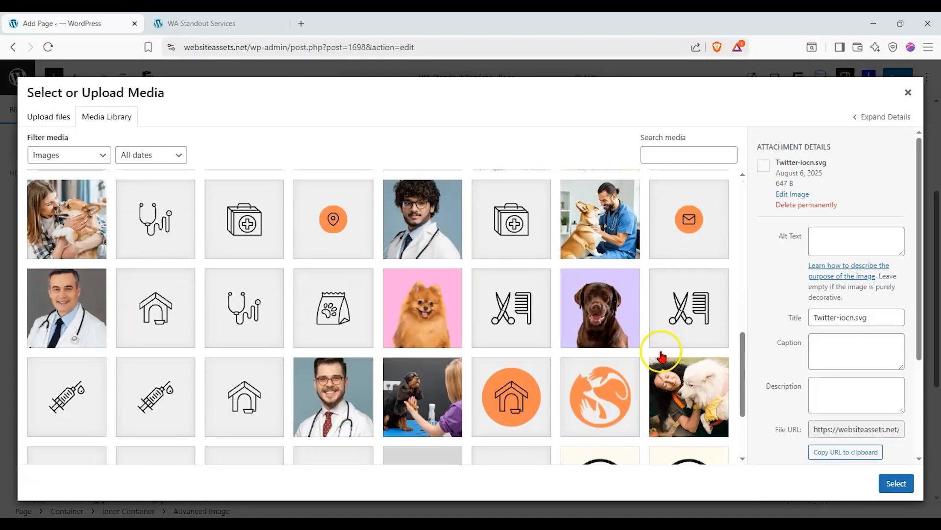
pyautogui.click(614, 226)
pyautogui.scroll(-3, 629, 279)
pyautogui.click(687, 269)
pyautogui.click(430, 290)
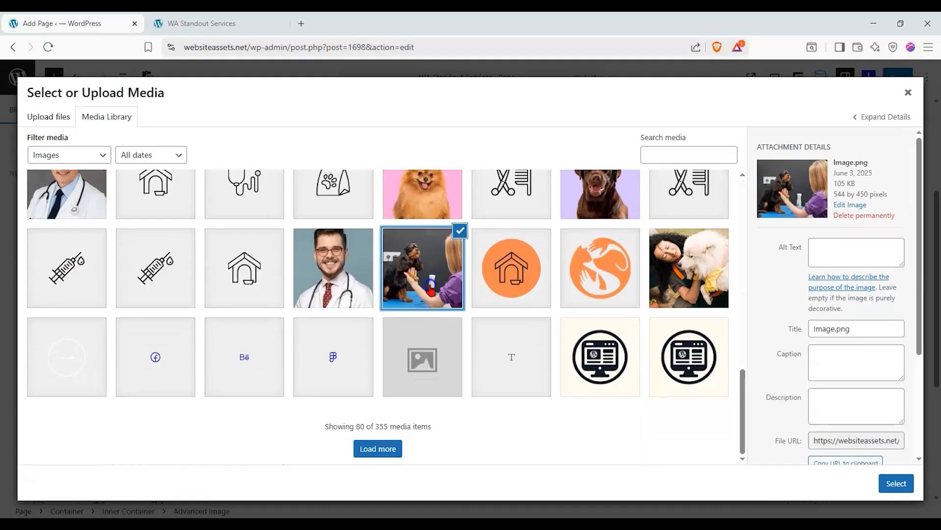
pyautogui.click(904, 482)
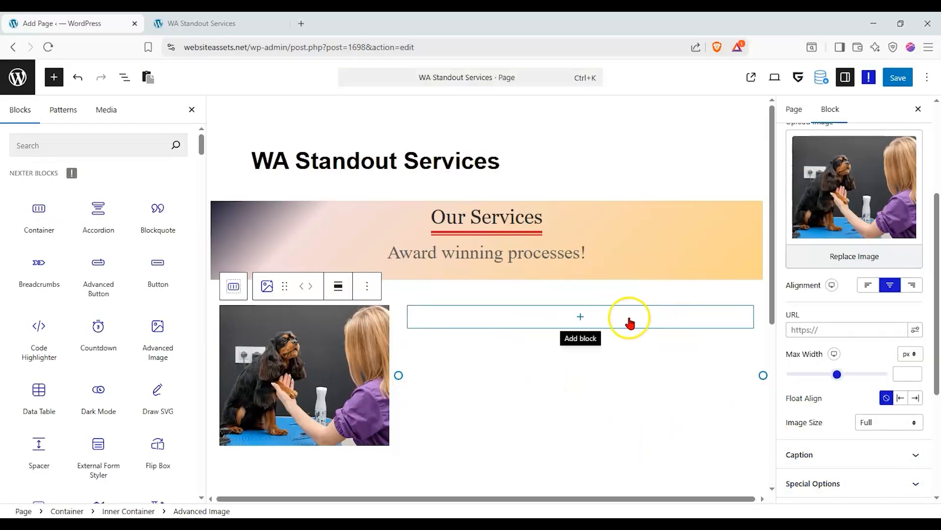
# Search blocks for 'para' and drop the Nexter Paragraph block into the right column.
pyautogui.moveTo(131, 282)
pyautogui.click(95, 146)
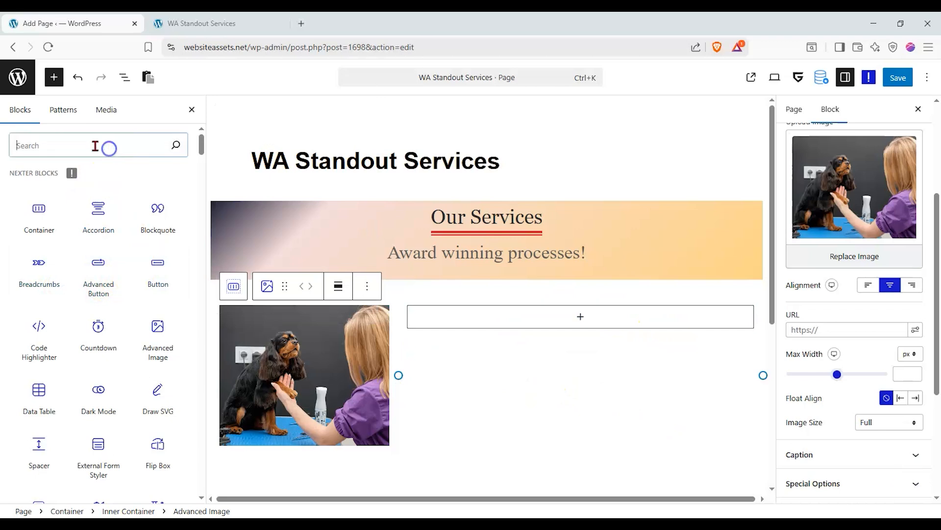
pyautogui.write('para')
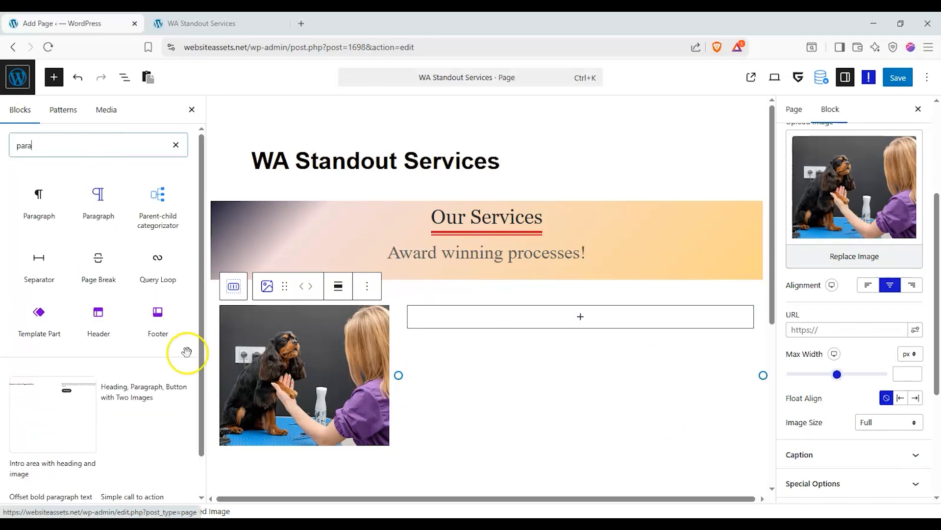
pyautogui.moveTo(103, 218)
pyautogui.moveTo(48, 220)
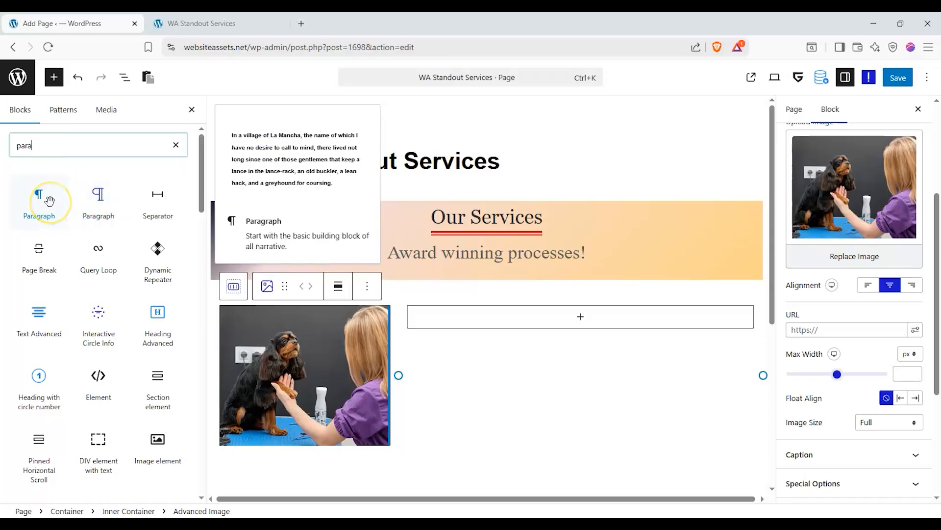
pyautogui.moveTo(98, 197)
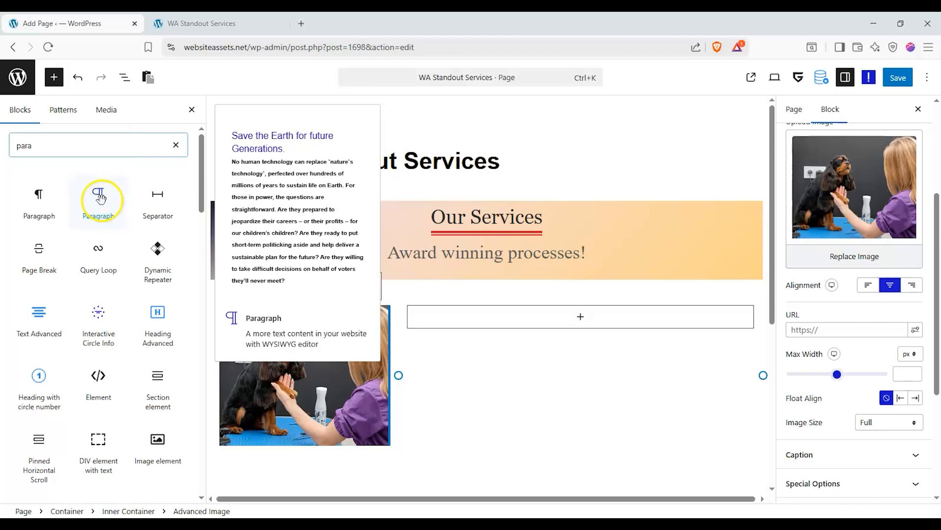
pyautogui.moveTo(104, 200); pyautogui.dragTo(609, 322)
# Start the paragraph block with sample text and review its layout, content and title settings.
pyautogui.click(530, 362)
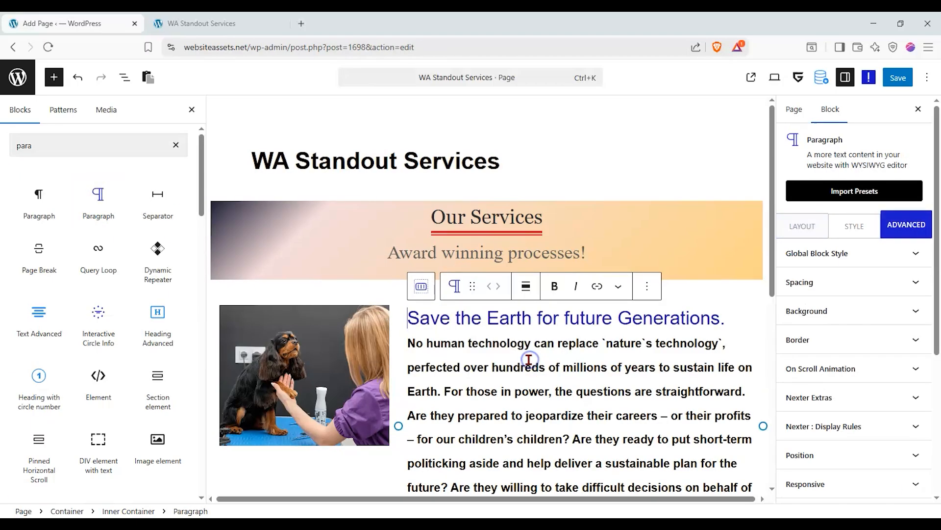
pyautogui.scroll(-2, 526, 346)
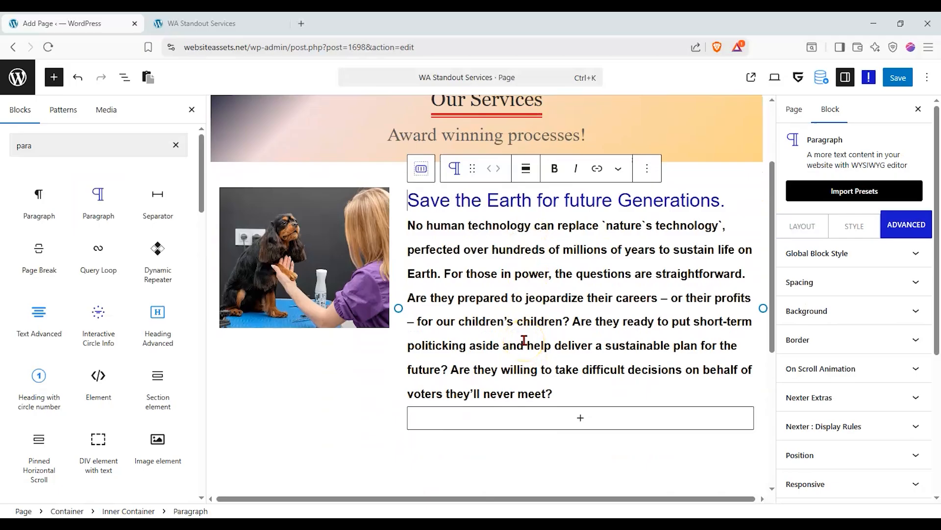
pyautogui.click(804, 231)
pyautogui.scroll(2, 544, 196)
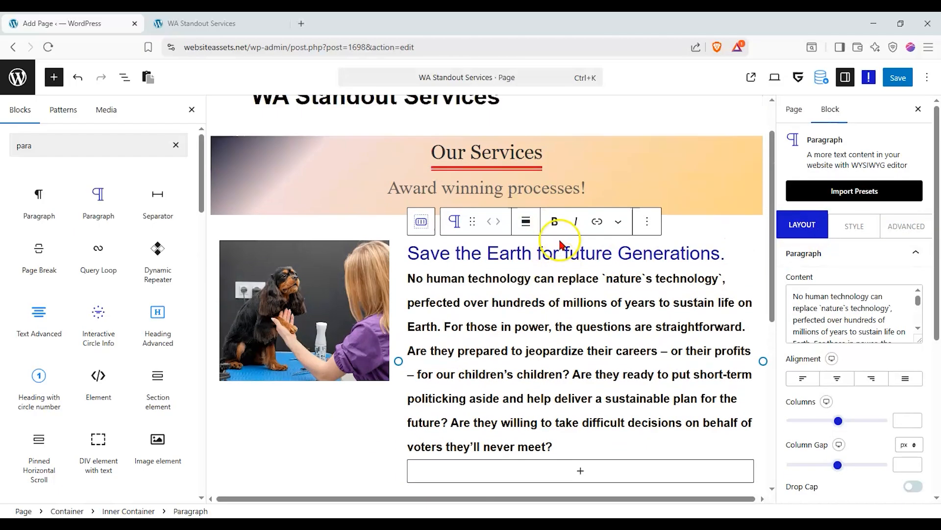
pyautogui.scroll(-1, 583, 329)
pyautogui.click(863, 253)
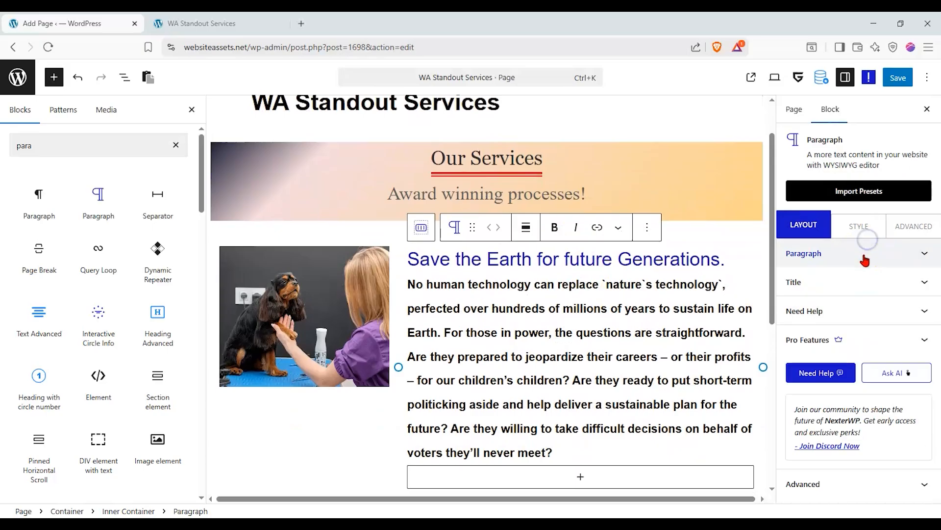
pyautogui.click(850, 277)
pyautogui.click(913, 304)
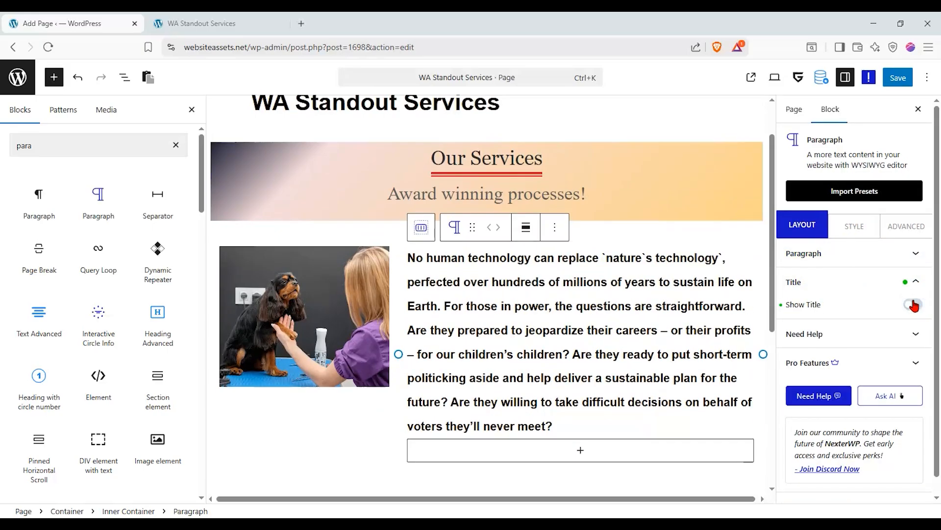
pyautogui.click(913, 304)
pyautogui.click(900, 261)
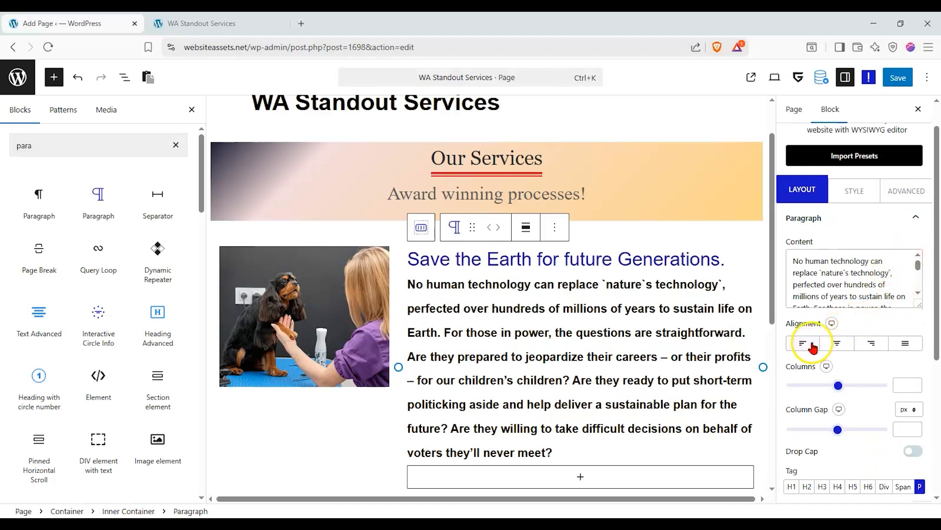
# Retitle the block 'Come together with us to meet your goals.' and make it an H5 heading.
pyautogui.scroll(-3, 811, 339)
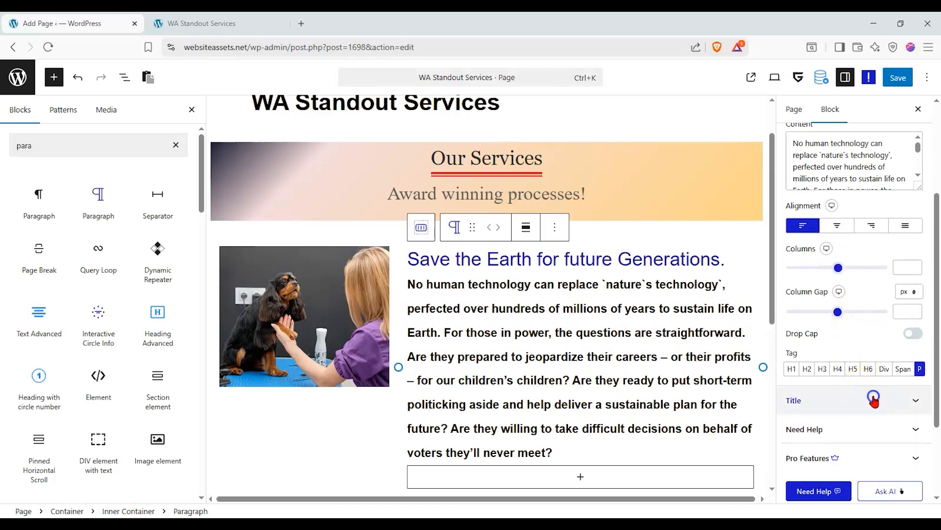
pyautogui.click(872, 396)
pyautogui.click(806, 285)
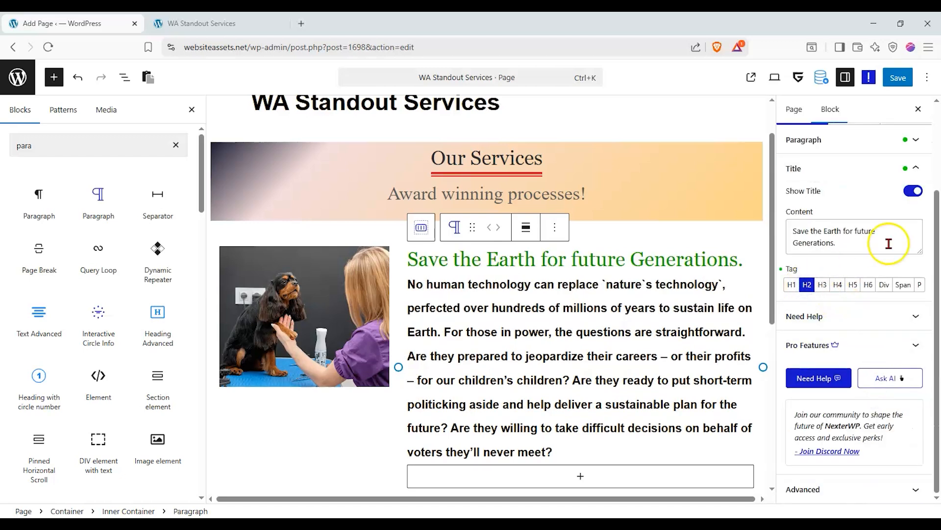
pyautogui.moveTo(889, 242); pyautogui.dragTo(716, 199)
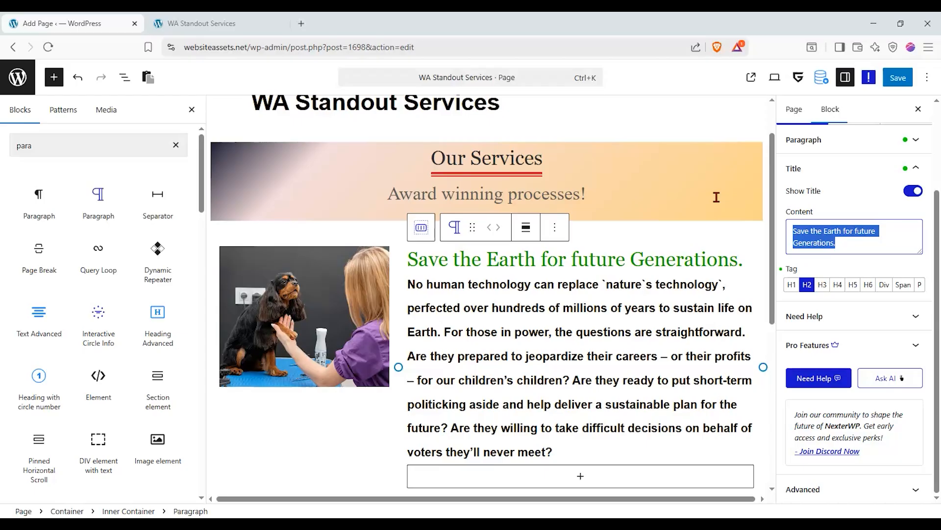
pyautogui.write('Please co')
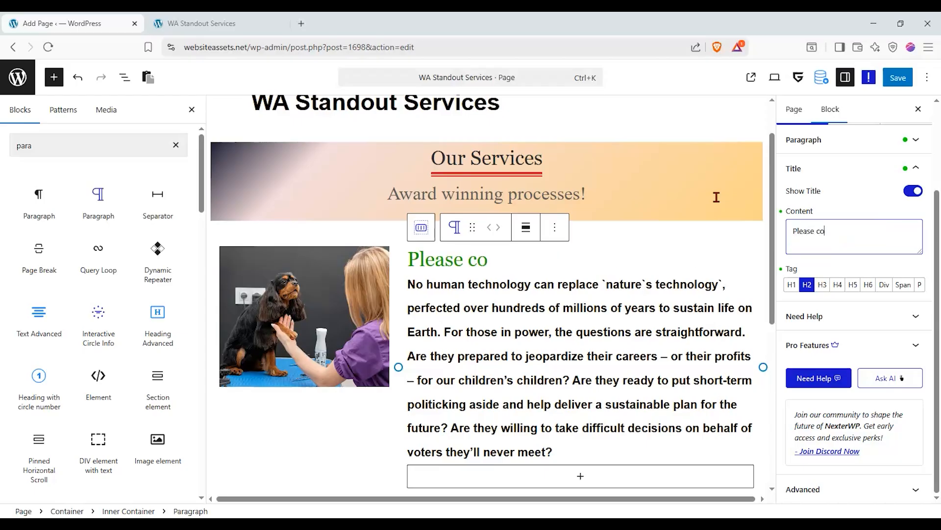
pyautogui.press('BackSpace')
pyautogui.press('BackSpace')
pyautogui.write('Come together with us to meet o')
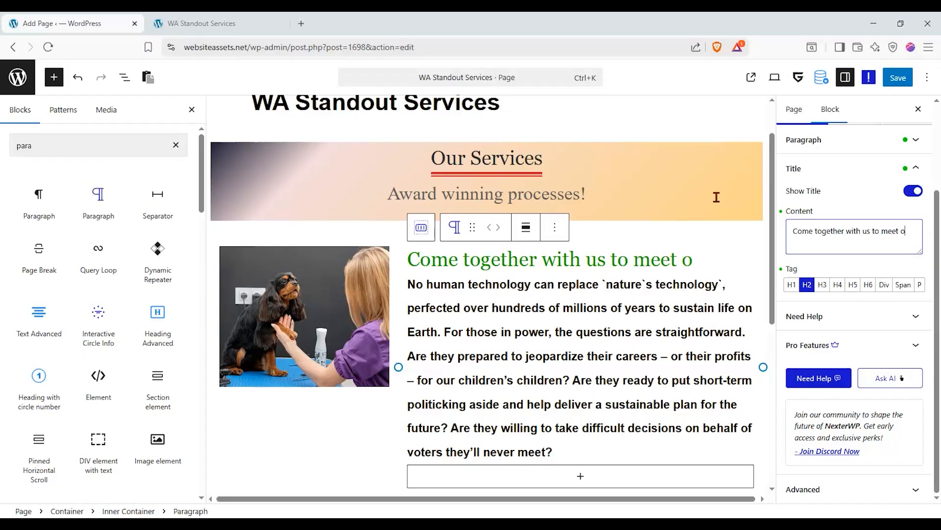
pyautogui.press('BackSpace')
pyautogui.write('your goals')
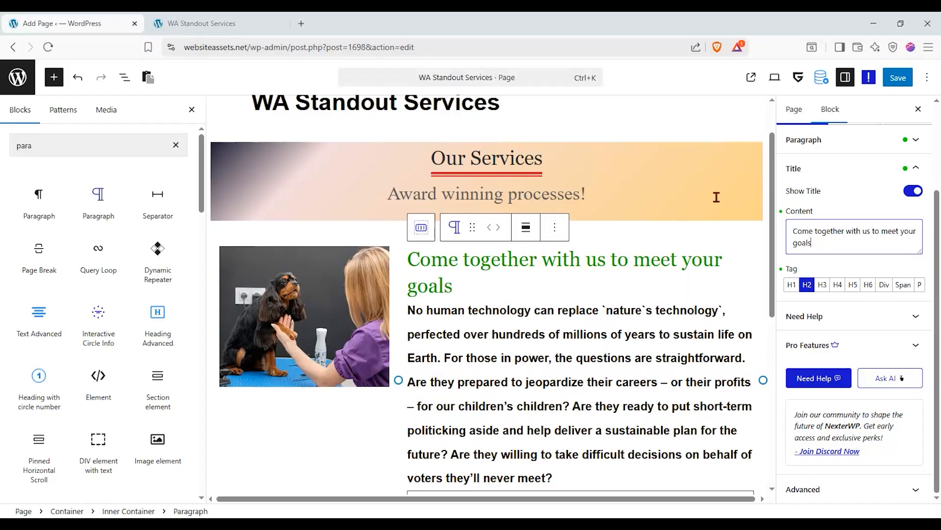
pyautogui.tripleClick(856, 236)
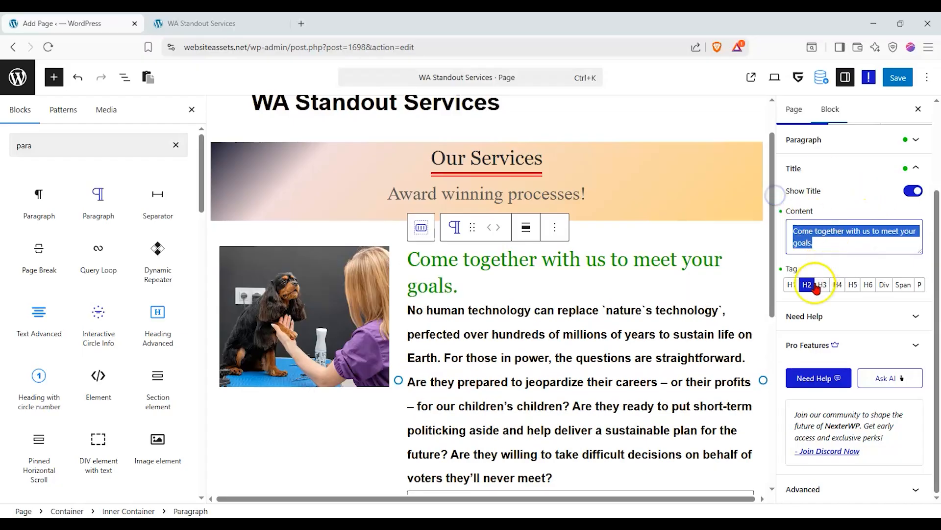
pyautogui.click(838, 284)
pyautogui.click(854, 285)
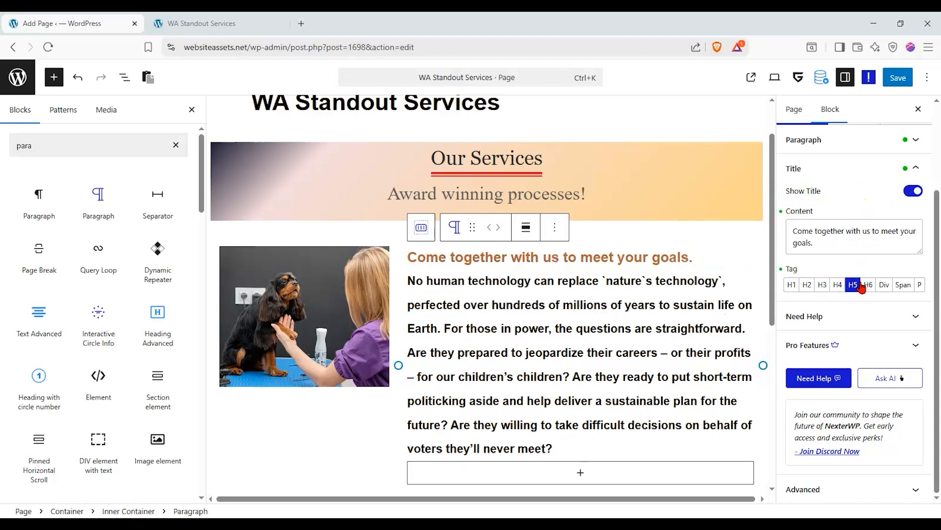
pyautogui.scroll(3, 872, 288)
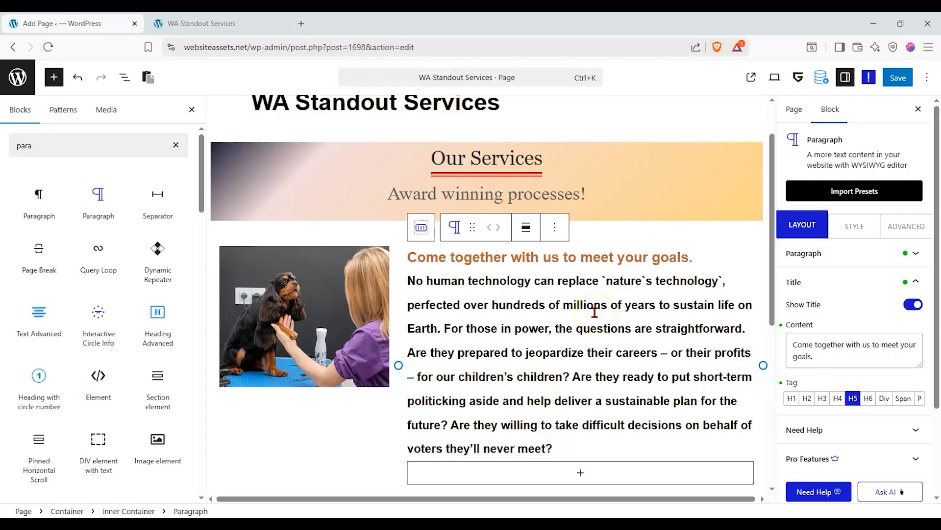
# Replace the body paragraph with pasted Latin placeholder text.
pyautogui.click(804, 253)
pyautogui.tripleClick(872, 297)
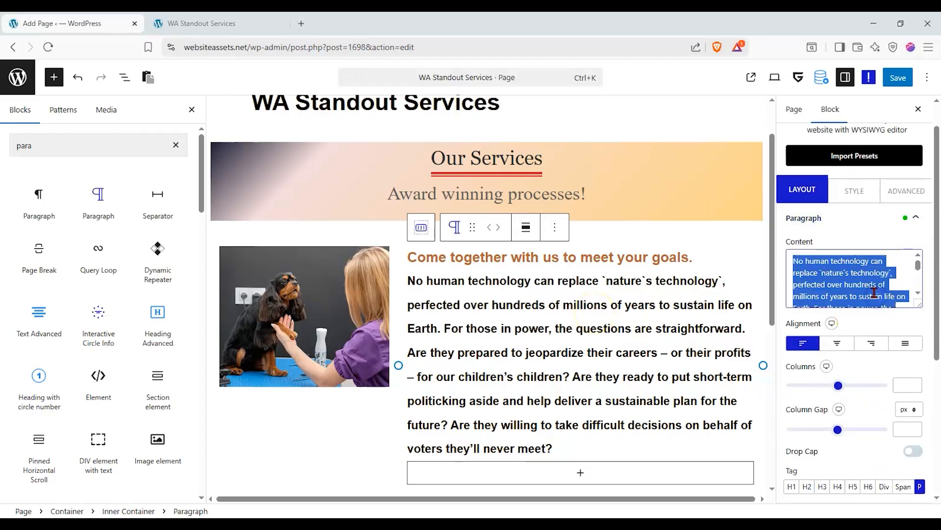
pyautogui.write('Aenean iaculis lobortis tellus, sed laoreet velit maximus vel. Curabitur molestie, mauris a bibendum sollicitudin, dolor sem auctor lectus, et maximus ipsum eros vel nisl.')
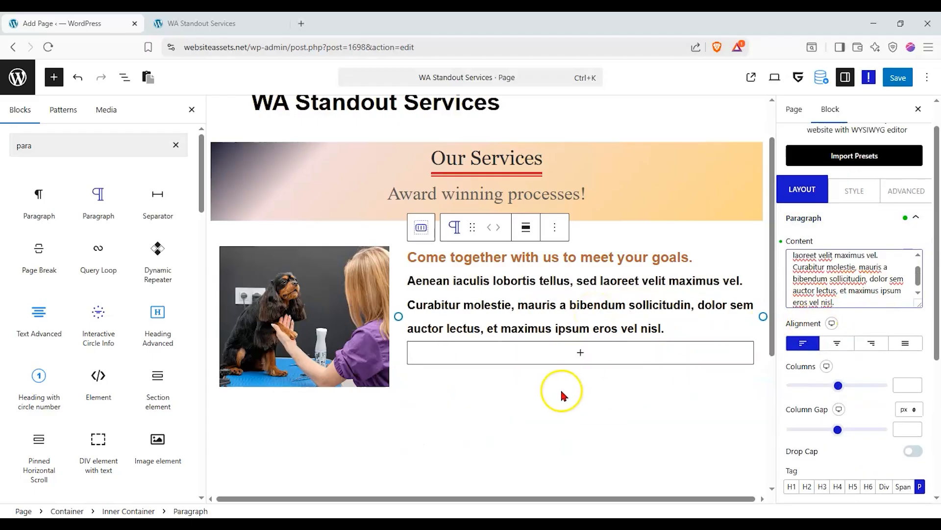
# Set the outer image-text container's flex row and column alignment to Center.
pyautogui.click(422, 227)
pyautogui.click(416, 218)
pyautogui.click(809, 180)
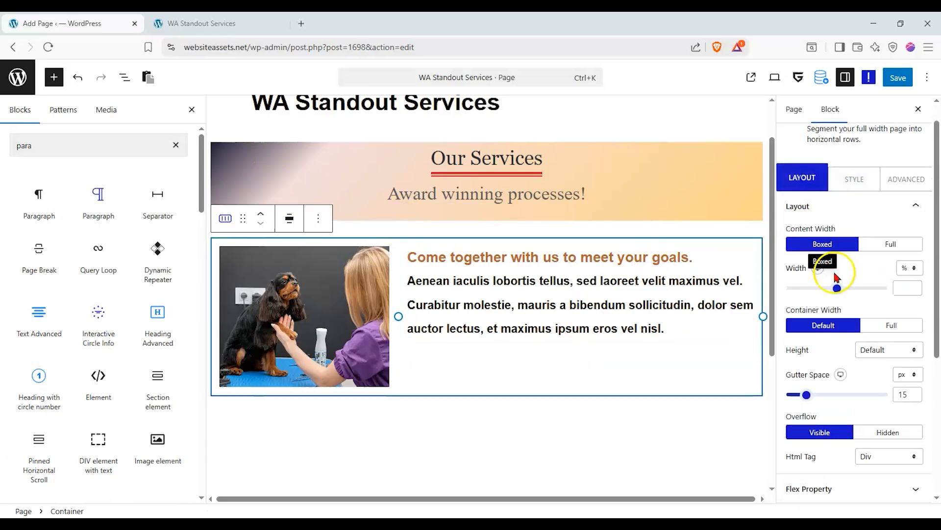
pyautogui.scroll(-5, 843, 383)
pyautogui.click(851, 319)
pyautogui.click(820, 252)
pyautogui.click(821, 213)
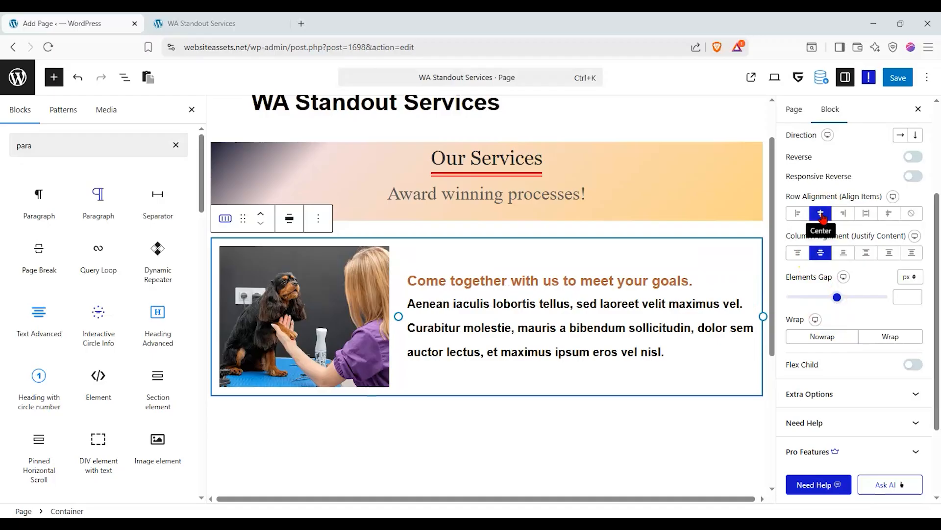
# Add a new Container block below the image-text section.
pyautogui.scroll(-4, 660, 286)
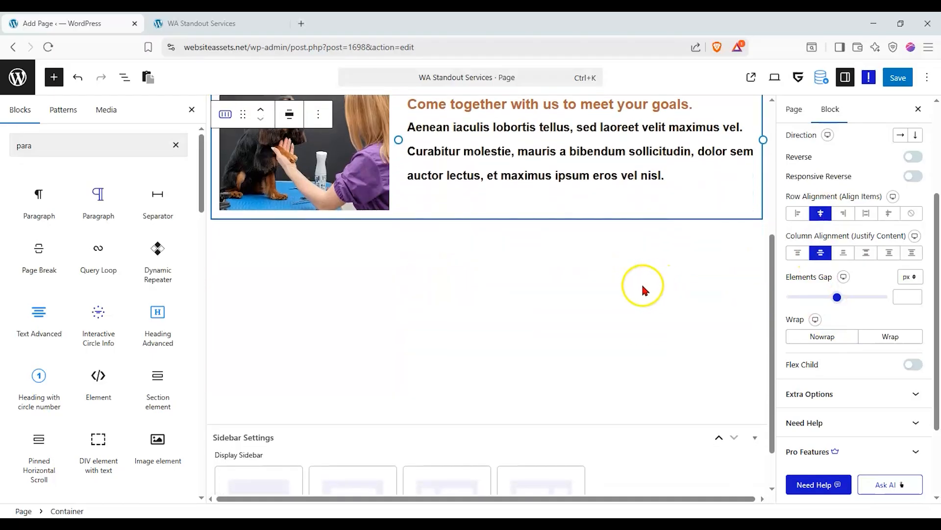
pyautogui.click(642, 286)
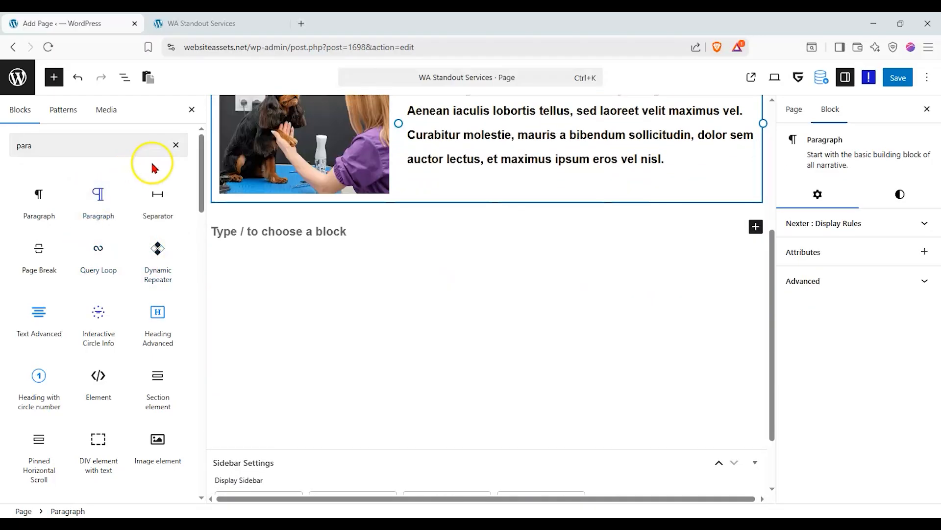
pyautogui.click(176, 145)
pyautogui.moveTo(53, 194); pyautogui.dragTo(410, 263)
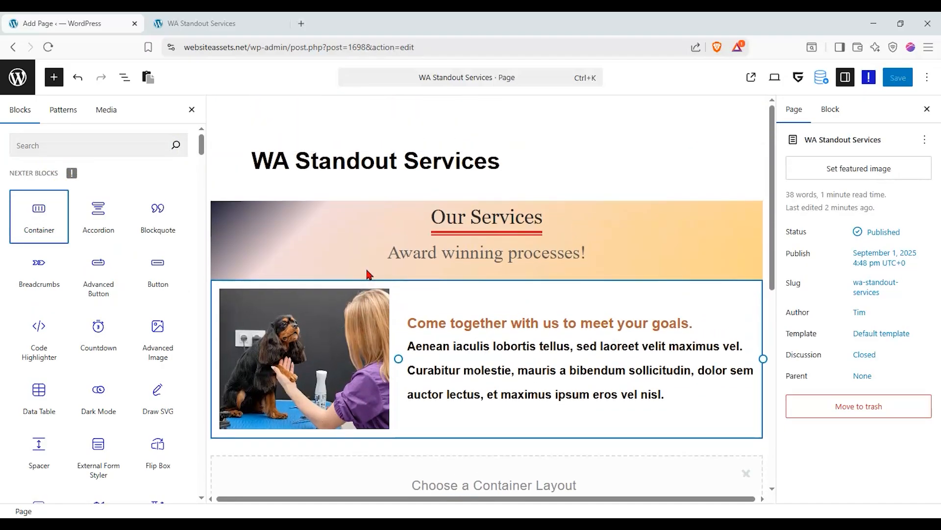
# Give the new container a Flexbox layout with one column left and two stacked right.
pyautogui.scroll(-5, 491, 304)
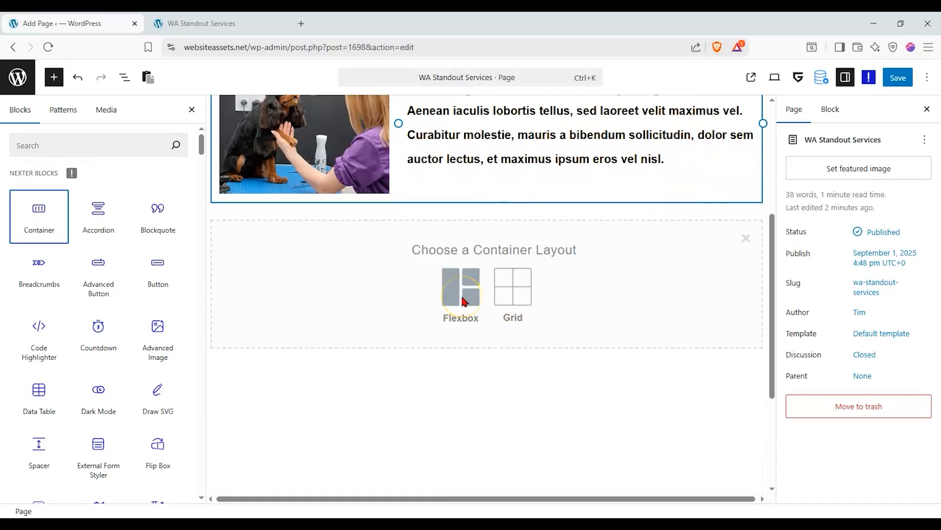
pyautogui.click(463, 300)
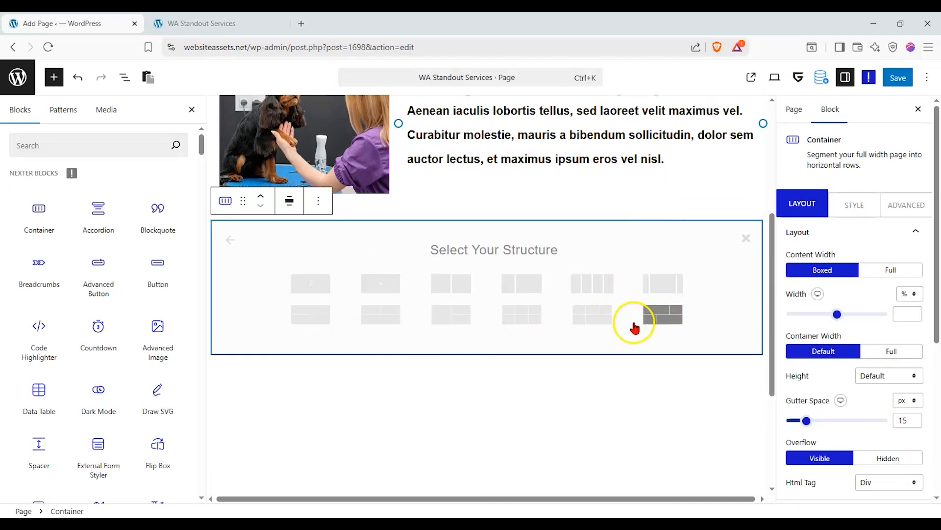
pyautogui.click(461, 323)
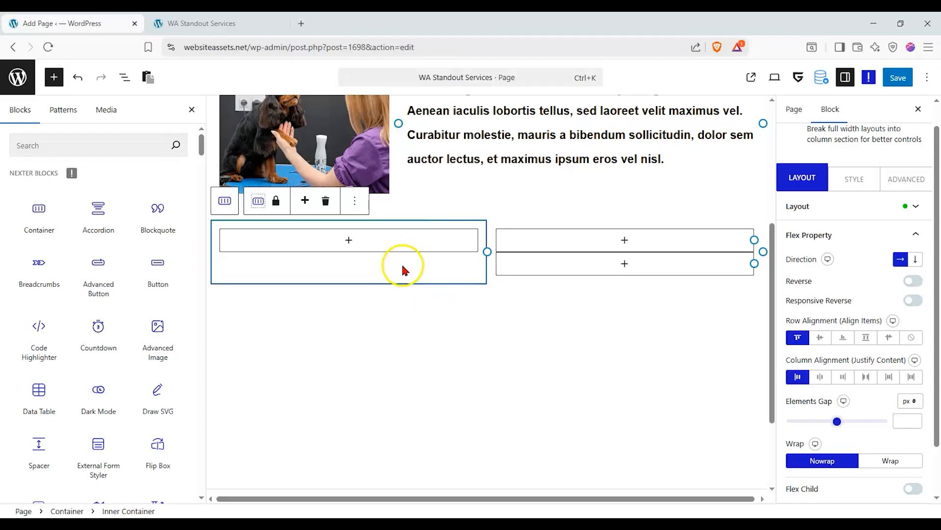
# Resize the row's columns and clear all lock options on the first inner container.
pyautogui.moveTo(487, 251); pyautogui.dragTo(427, 263)
pyautogui.moveTo(740, 251); pyautogui.dragTo(759, 242)
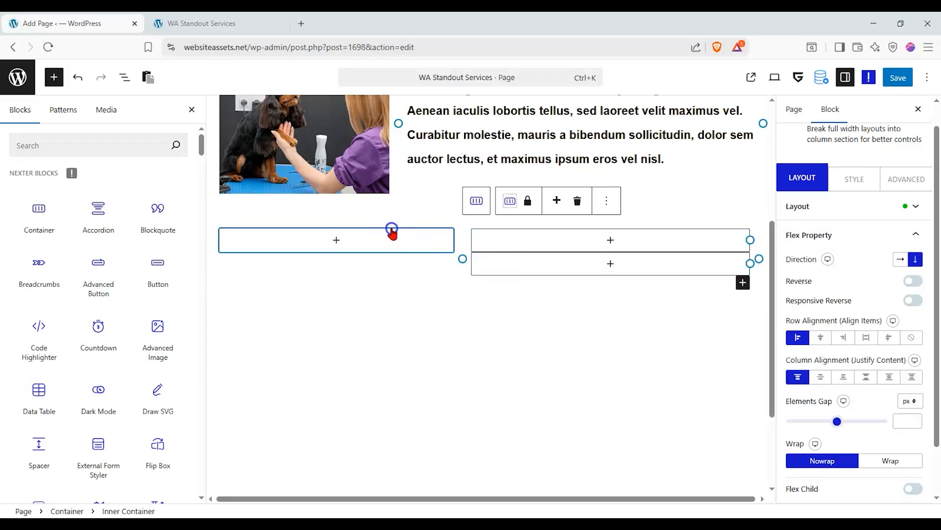
pyautogui.click(125, 77)
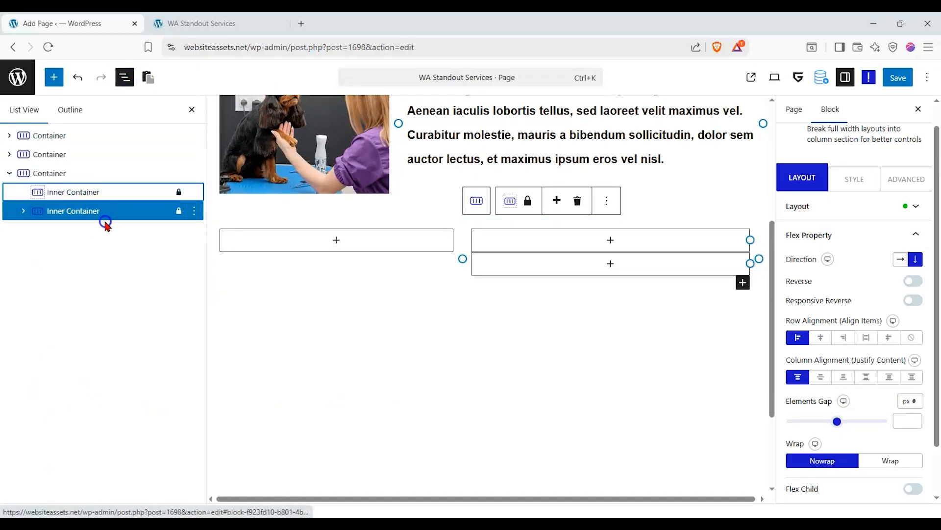
pyautogui.click(181, 193)
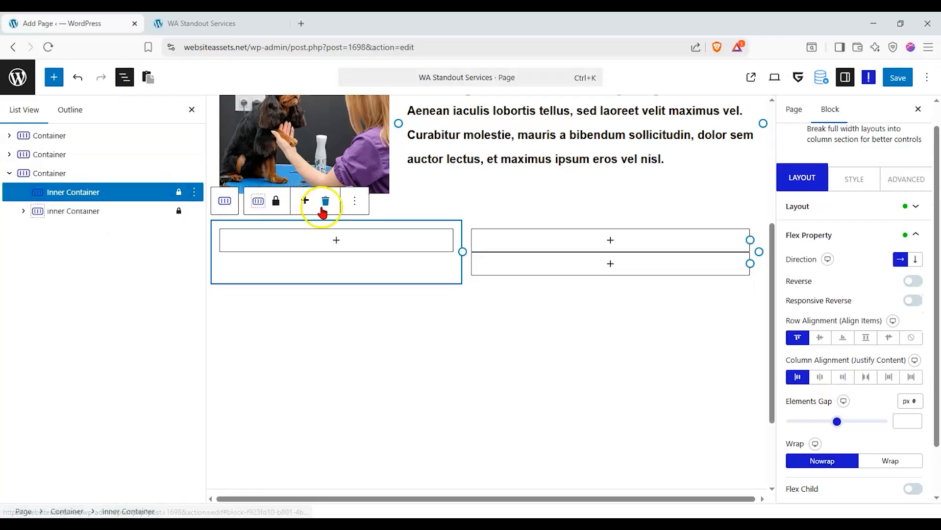
pyautogui.click(276, 201)
pyautogui.click(392, 263)
pyautogui.click(537, 361)
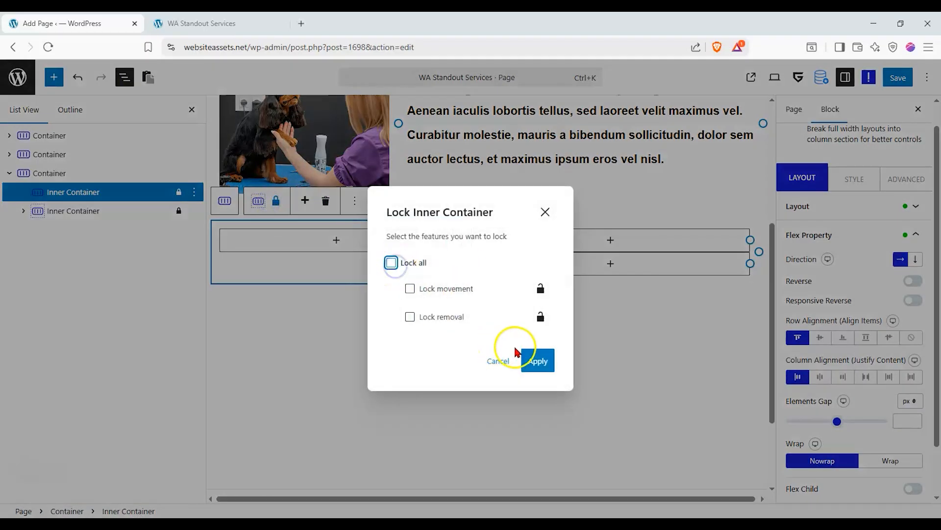
# Unlock the second inner container and drag it so the two-box column sits left.
pyautogui.click(179, 212)
pyautogui.click(179, 211)
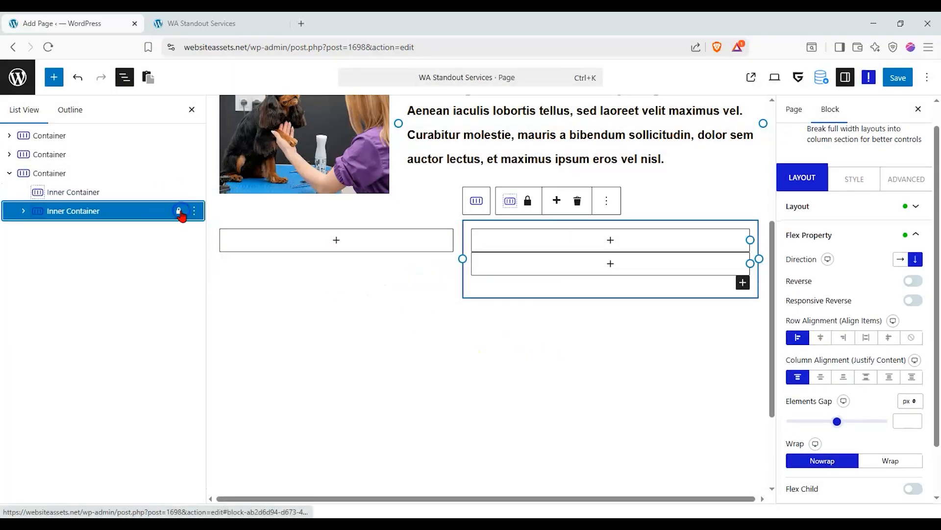
pyautogui.rightClick(177, 211)
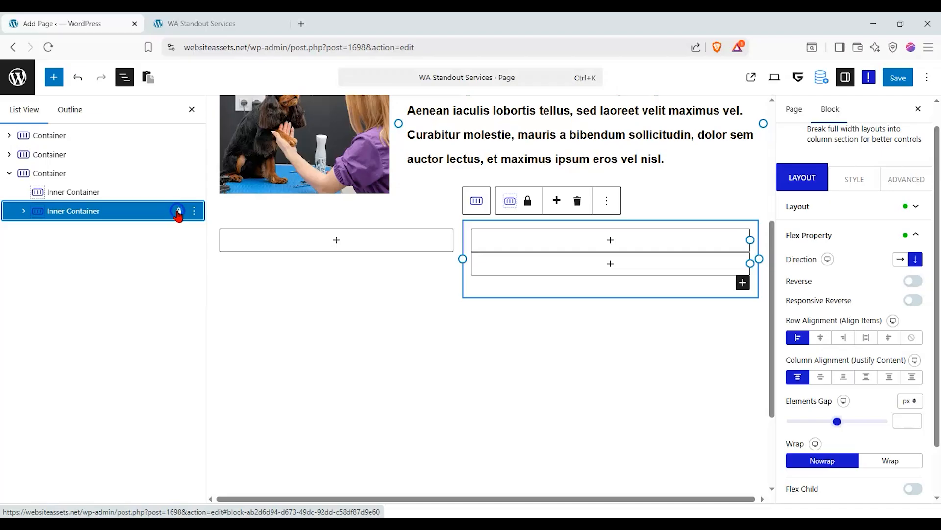
pyautogui.rightClick(182, 212)
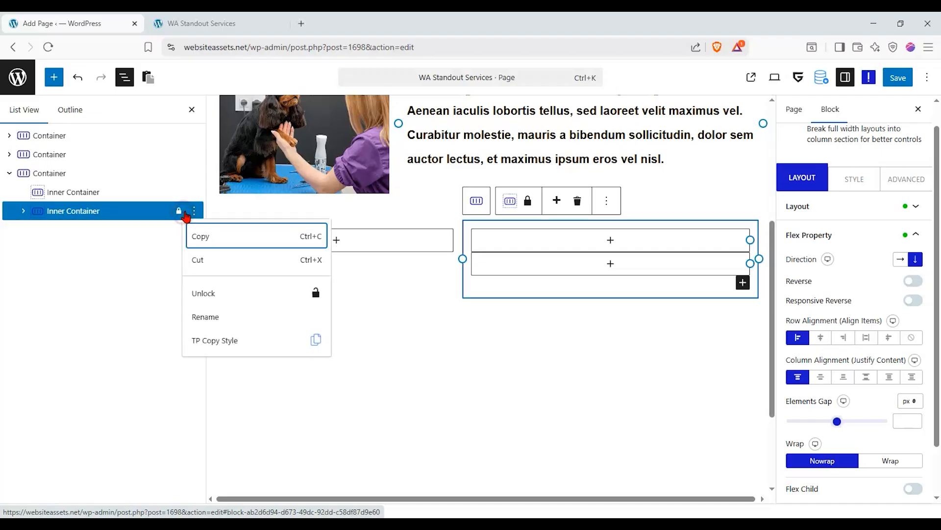
pyautogui.click(216, 293)
pyautogui.click(391, 262)
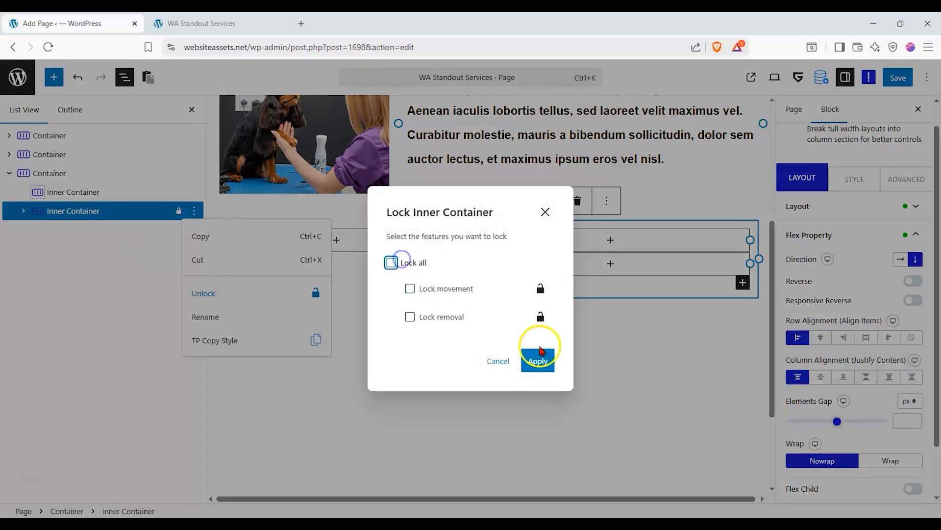
pyautogui.click(538, 360)
pyautogui.moveTo(147, 210); pyautogui.dragTo(38, 208)
pyautogui.click(336, 240)
pyautogui.click(382, 241)
pyautogui.moveTo(44, 196); pyautogui.dragTo(42, 225)
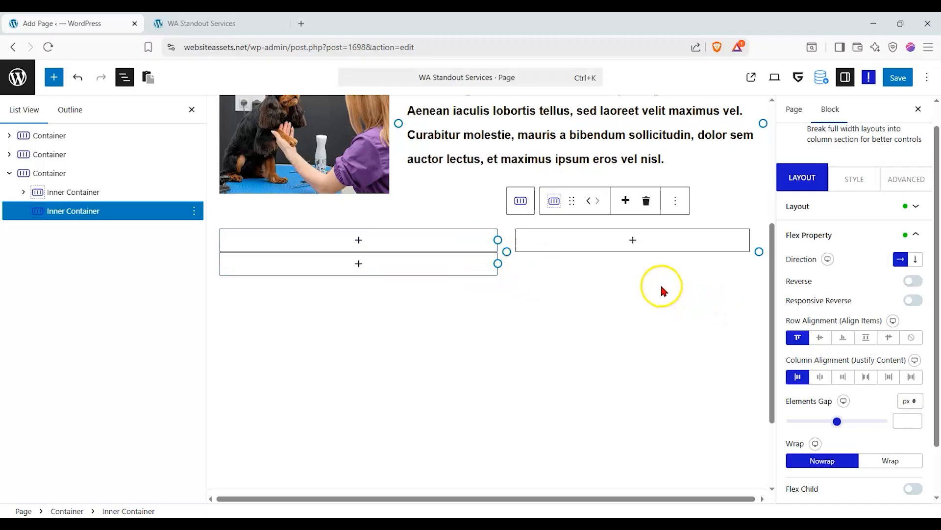
pyautogui.scroll(1, 624, 286)
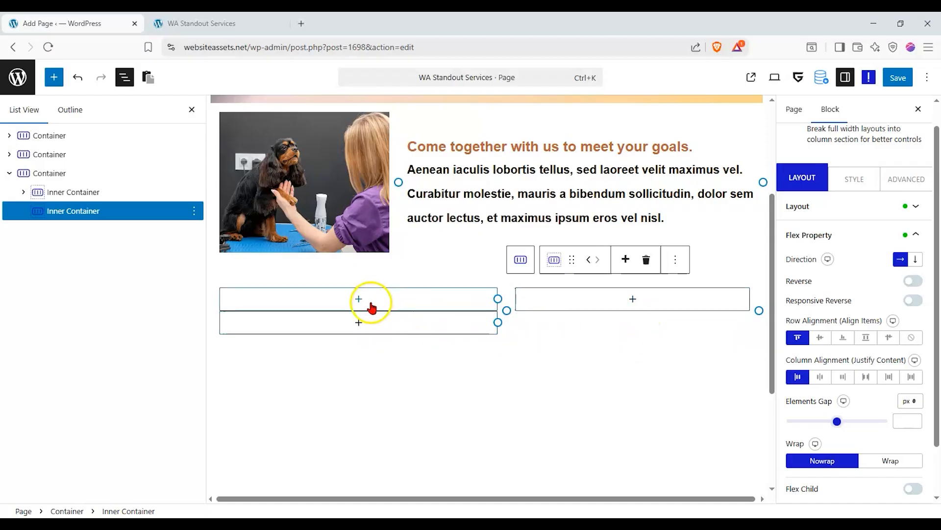
# Drag a Heading block into the row from the block library, then undo the misplaced heading.
pyautogui.click(187, 110)
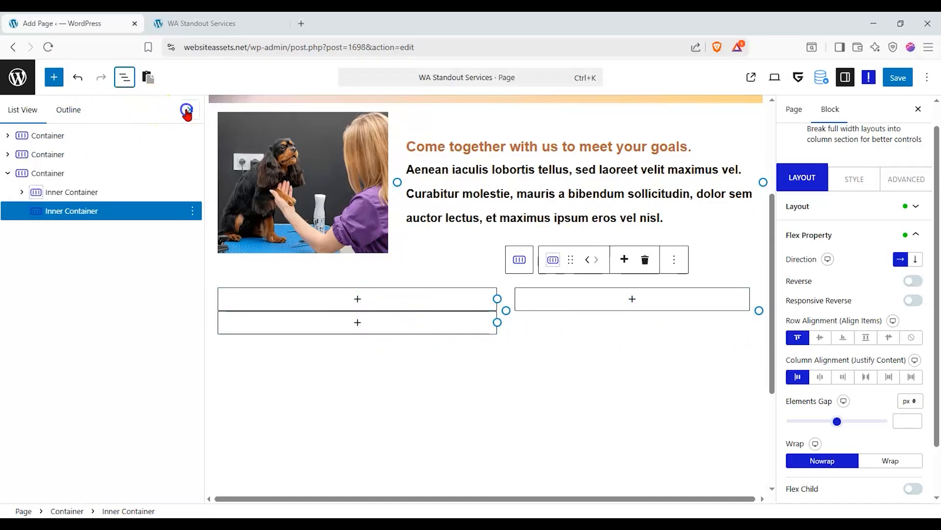
pyautogui.click(54, 77)
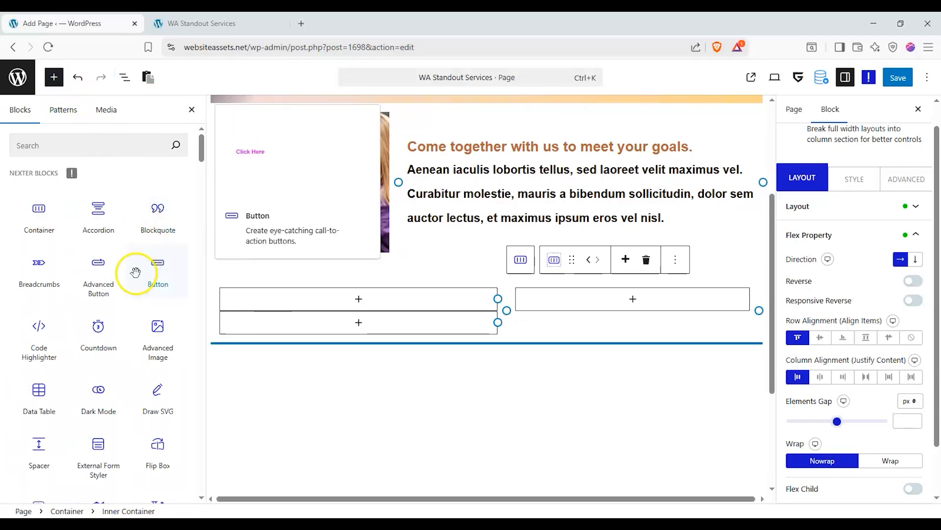
pyautogui.scroll(-3, 136, 272)
pyautogui.moveTo(40, 446); pyautogui.dragTo(302, 319)
pyautogui.doubleClick(293, 333)
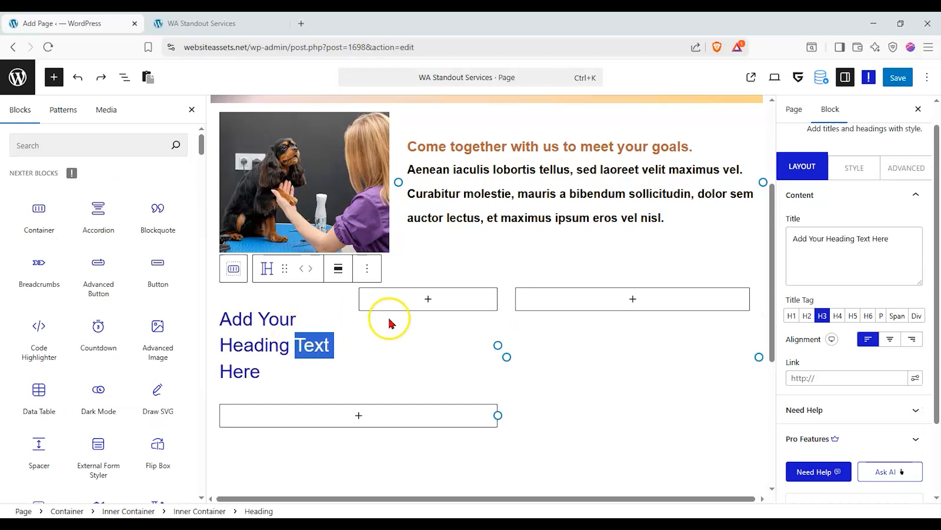
pyautogui.hotkey('ctrl', 'z')
pyautogui.click(627, 361)
# Insert a centre-aligned 'Our specific areas of interest' heading in the upper-left box.
pyautogui.click(358, 288)
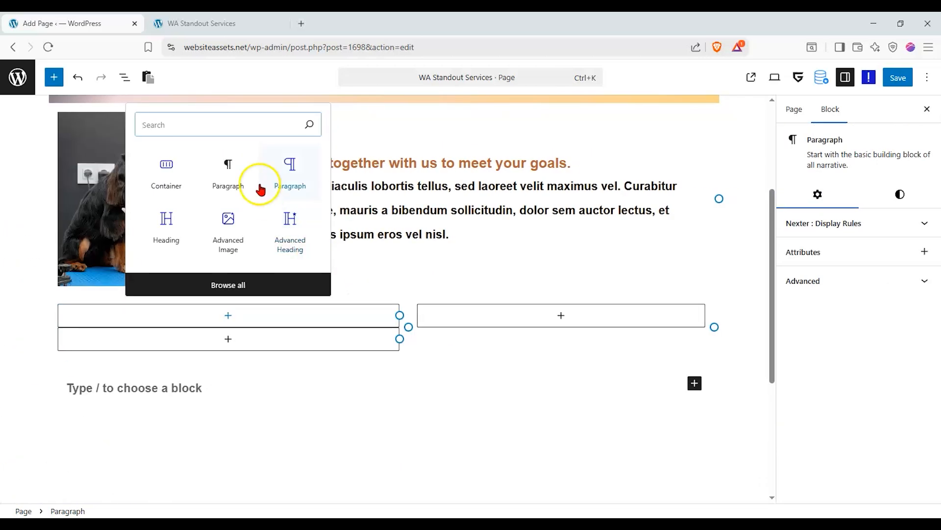
pyautogui.click(166, 215)
pyautogui.click(262, 315)
pyautogui.click(189, 335)
pyautogui.doubleClick(188, 335)
pyautogui.click(187, 336)
pyautogui.moveTo(121, 287); pyautogui.dragTo(21, 294)
pyautogui.doubleClick(260, 335)
pyautogui.write('Our')
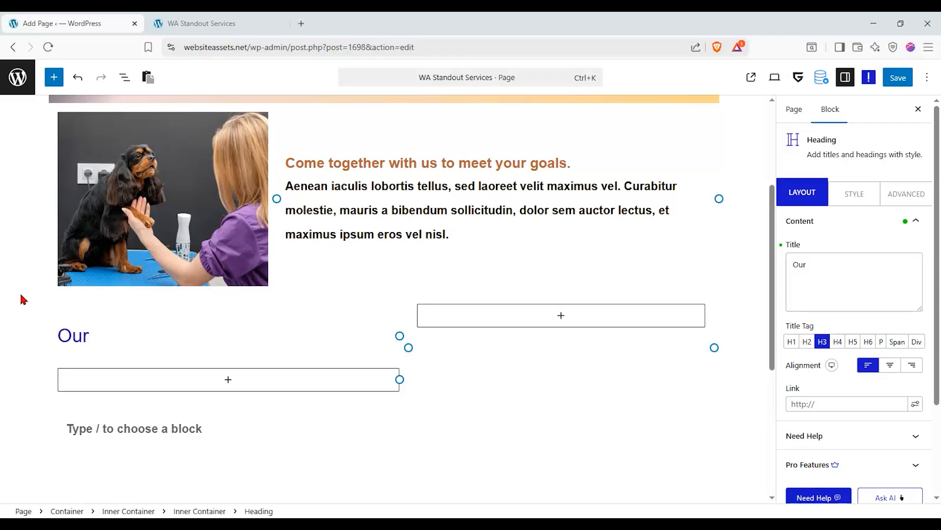
pyautogui.write(' specific')
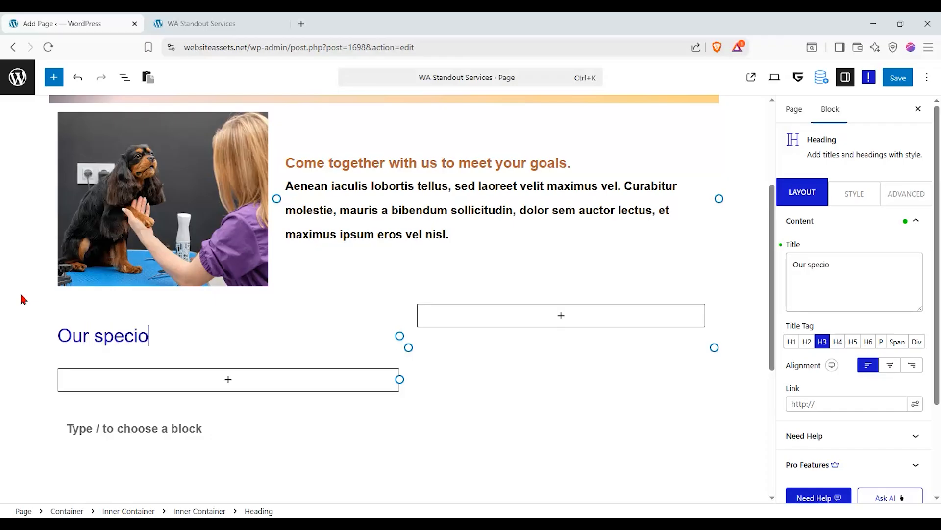
pyautogui.write(' areas of interest')
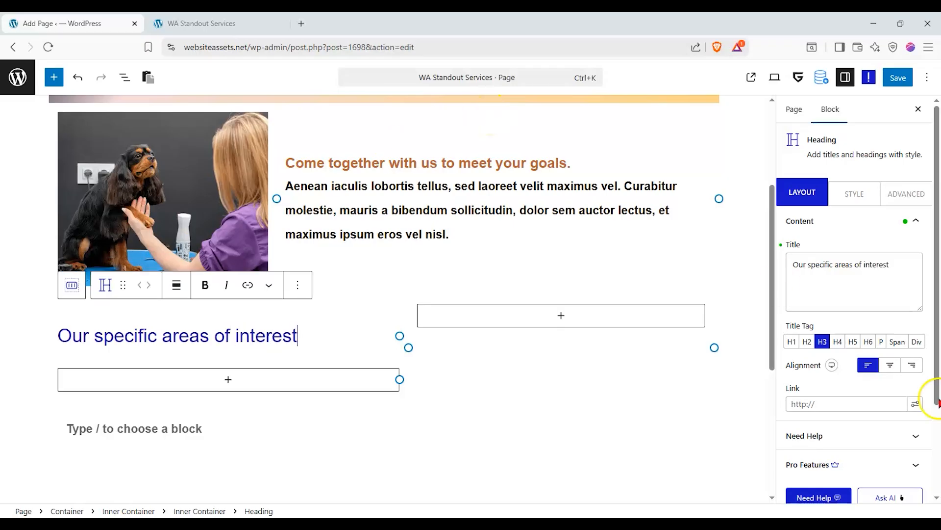
pyautogui.click(891, 366)
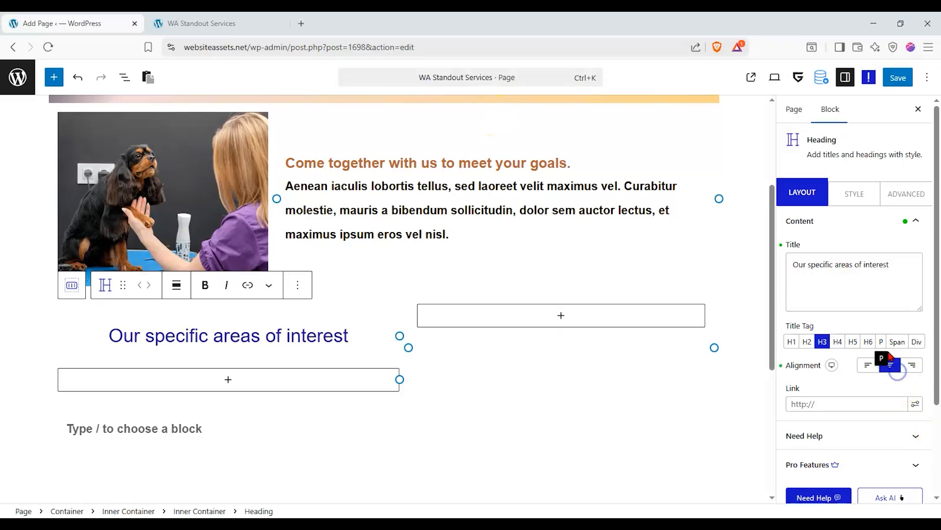
# Insert an Interactive Circle Info block built from scratch beneath the heading.
pyautogui.click(246, 372)
pyautogui.scroll(-1, 243, 395)
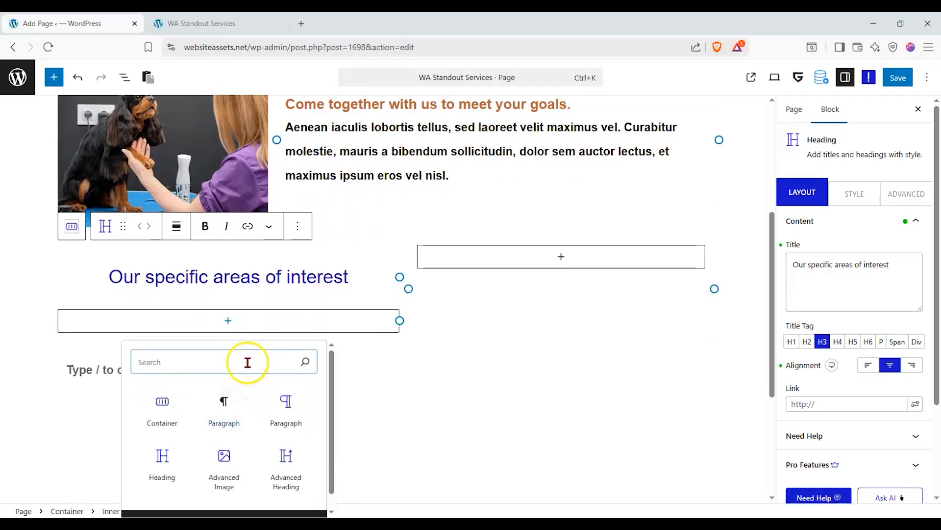
pyautogui.write('cir')
pyautogui.click(178, 400)
pyautogui.click(176, 319)
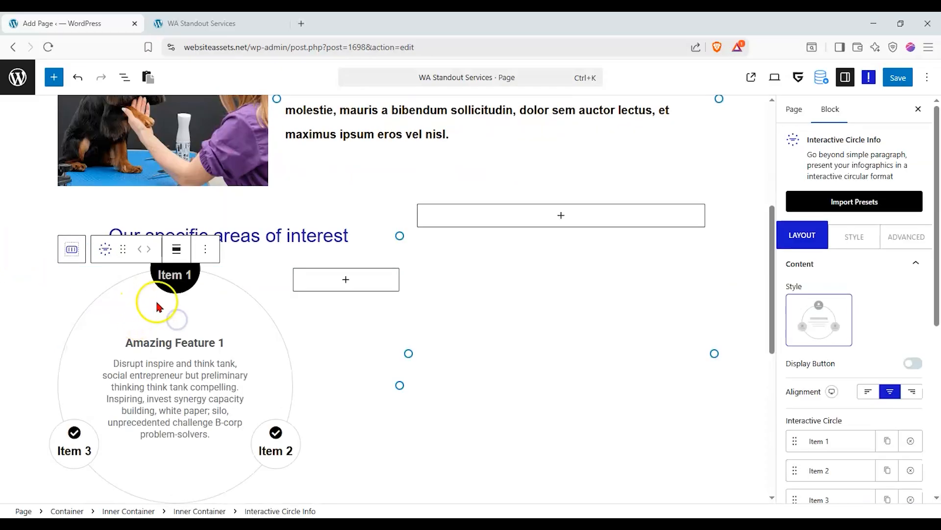
pyautogui.moveTo(123, 249); pyautogui.dragTo(319, 271)
pyautogui.scroll(-3, 294, 274)
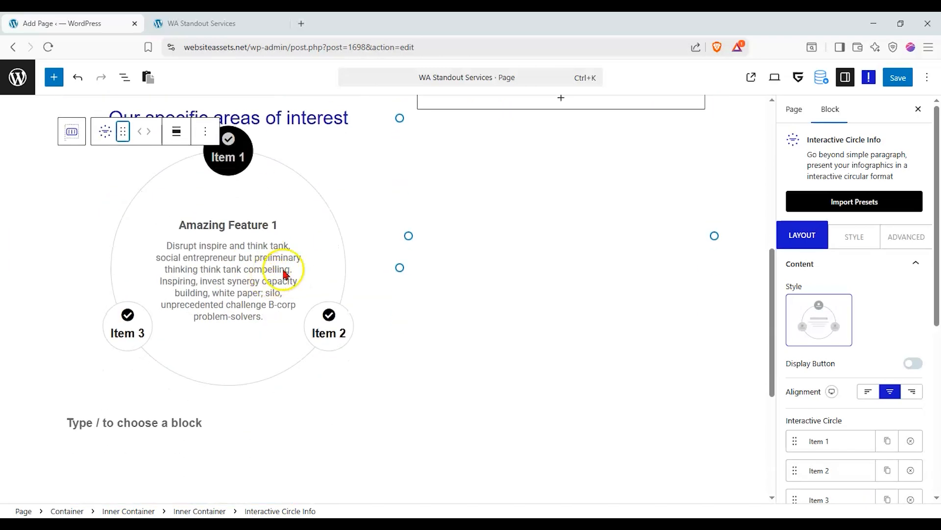
pyautogui.scroll(-3, 887, 370)
# Turn off the circle's Read More button and add items until it has six.
pyautogui.click(908, 245)
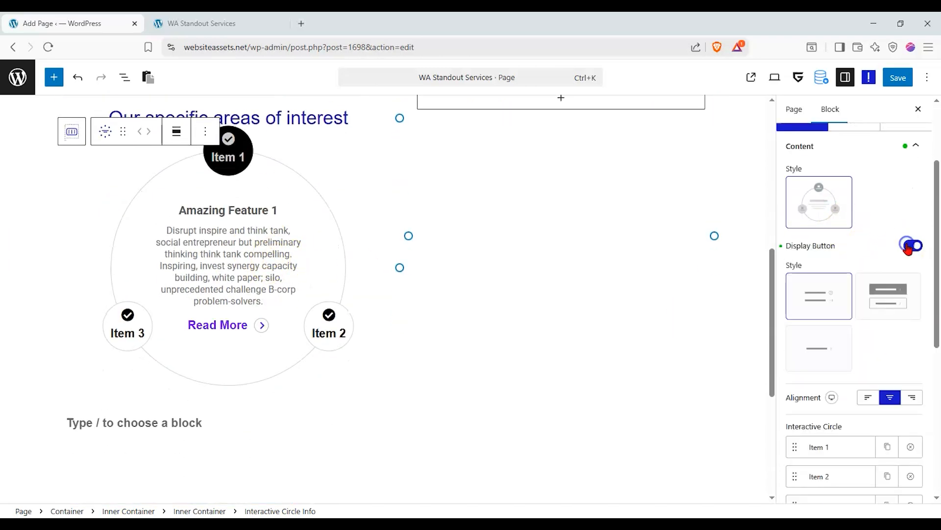
pyautogui.click(911, 247)
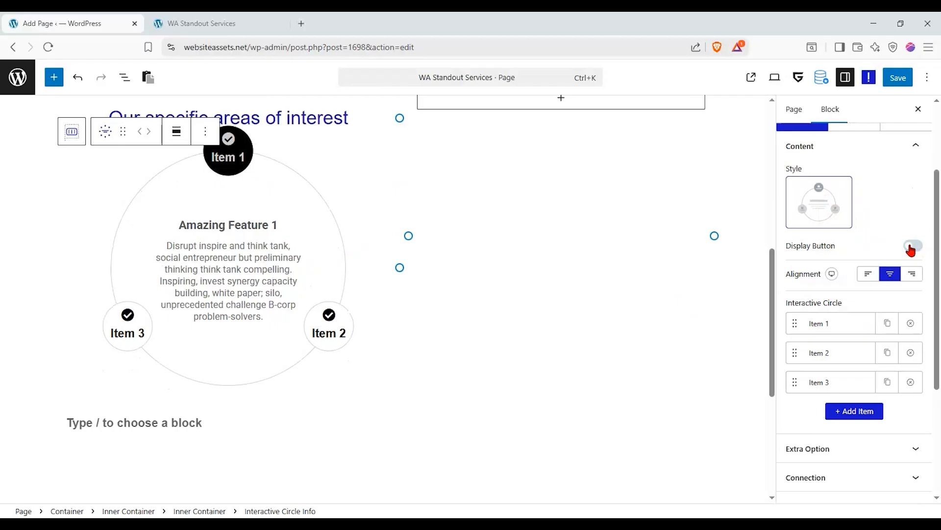
pyautogui.click(911, 247)
pyautogui.click(911, 248)
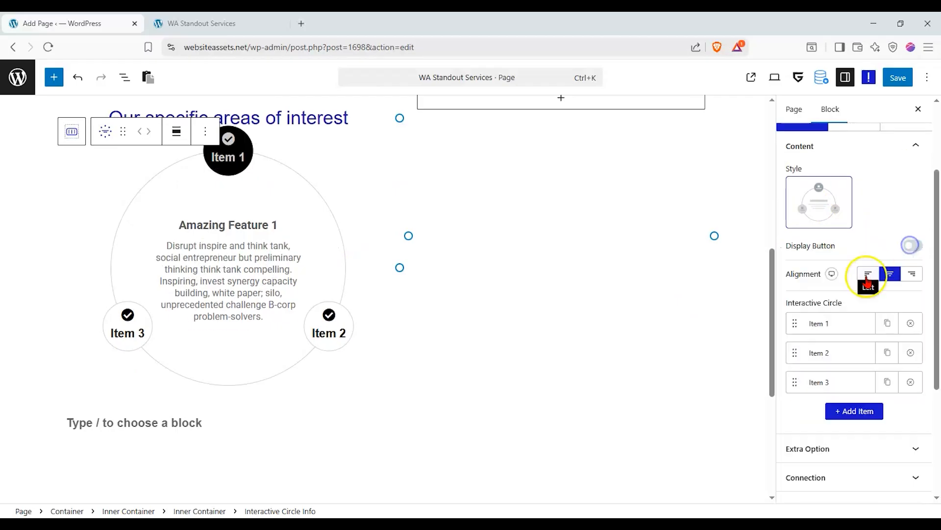
pyautogui.click(850, 411)
pyautogui.click(849, 416)
pyautogui.click(849, 415)
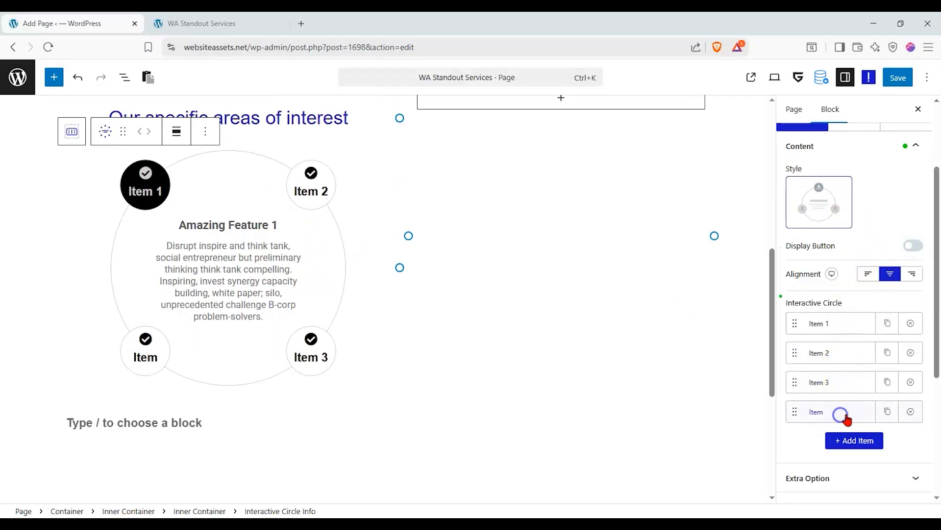
pyautogui.click(854, 441)
pyautogui.click(854, 471)
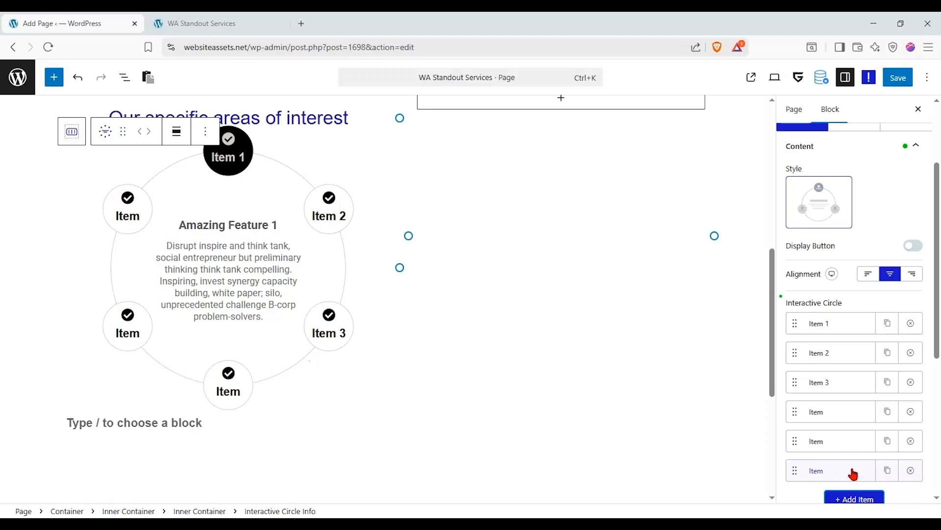
pyautogui.scroll(2, 294, 314)
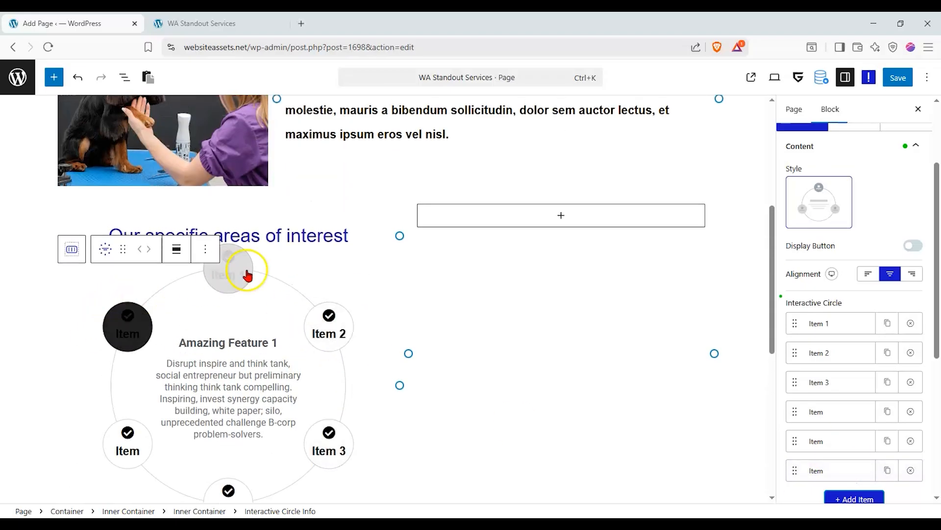
pyautogui.scroll(-1, 246, 275)
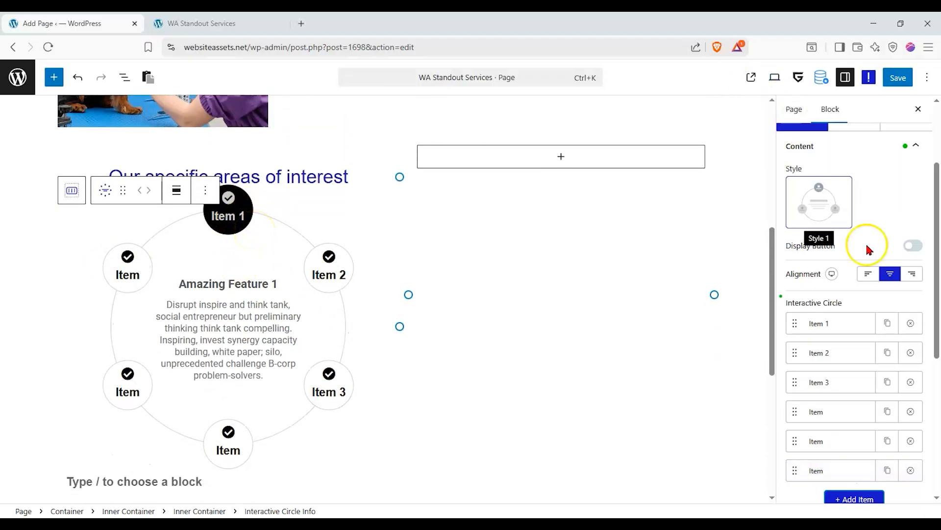
pyautogui.click(843, 326)
pyautogui.scroll(-3, 845, 343)
# Retitle the item Plumbing and give it the faucet icon from the icon library.
pyautogui.scroll(-1, 848, 361)
pyautogui.moveTo(887, 273); pyautogui.dragTo(768, 293)
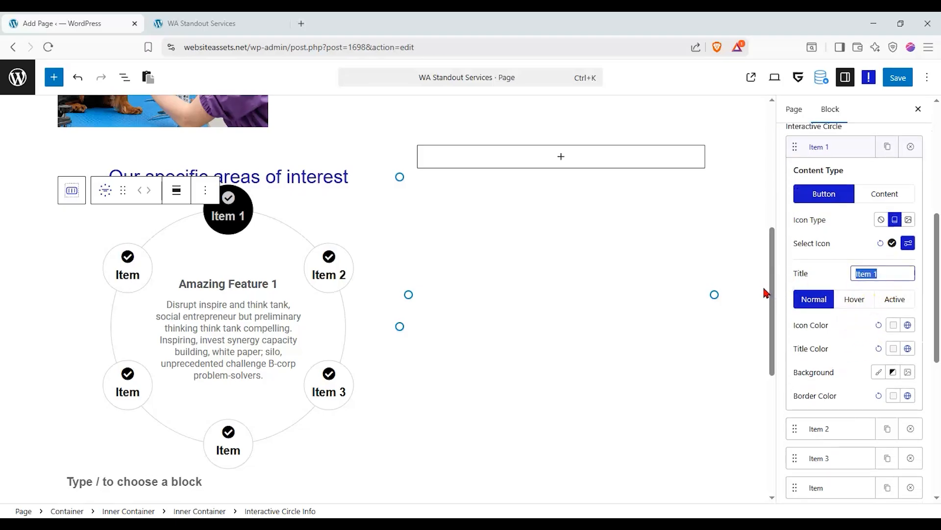
pyautogui.write('Plumbing')
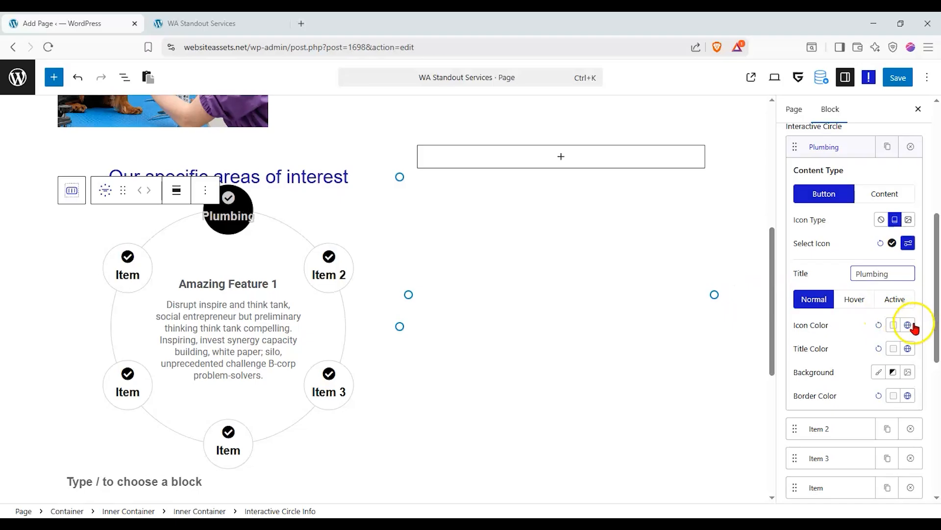
pyautogui.click(907, 244)
pyautogui.click(897, 220)
pyautogui.click(908, 220)
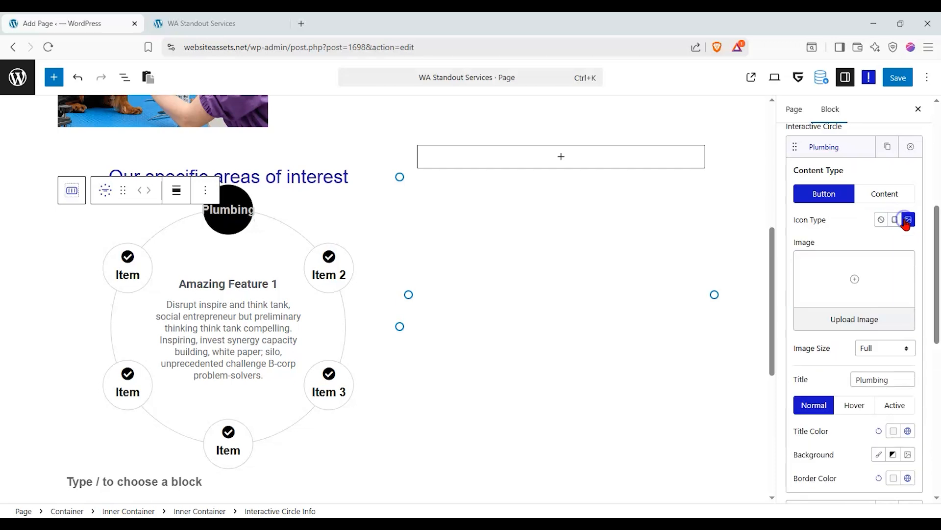
pyautogui.click(897, 220)
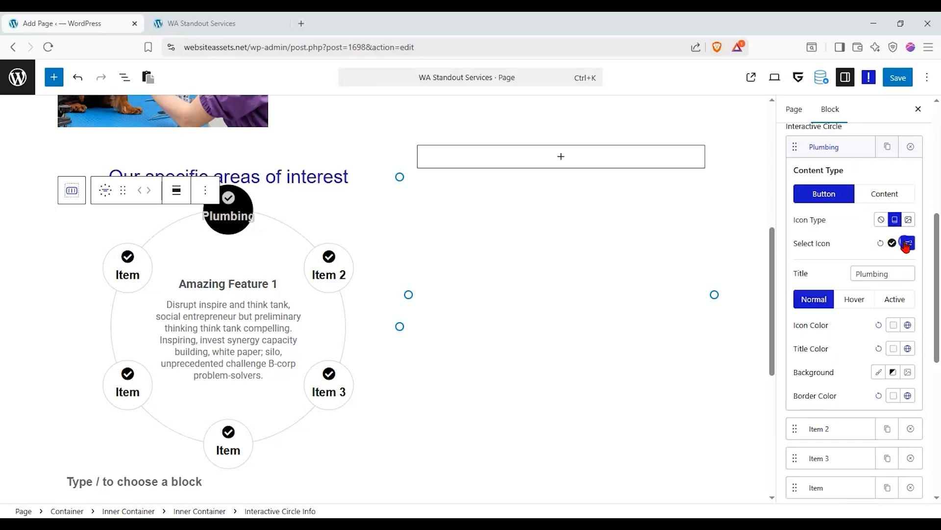
pyautogui.click(907, 244)
pyautogui.click(839, 296)
pyautogui.write('fauce')
pyautogui.click(794, 214)
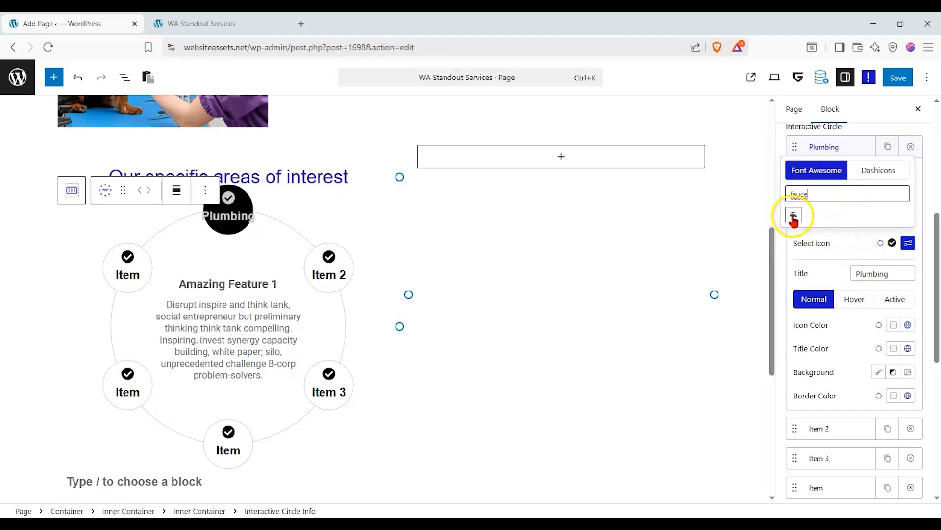
pyautogui.click(320, 271)
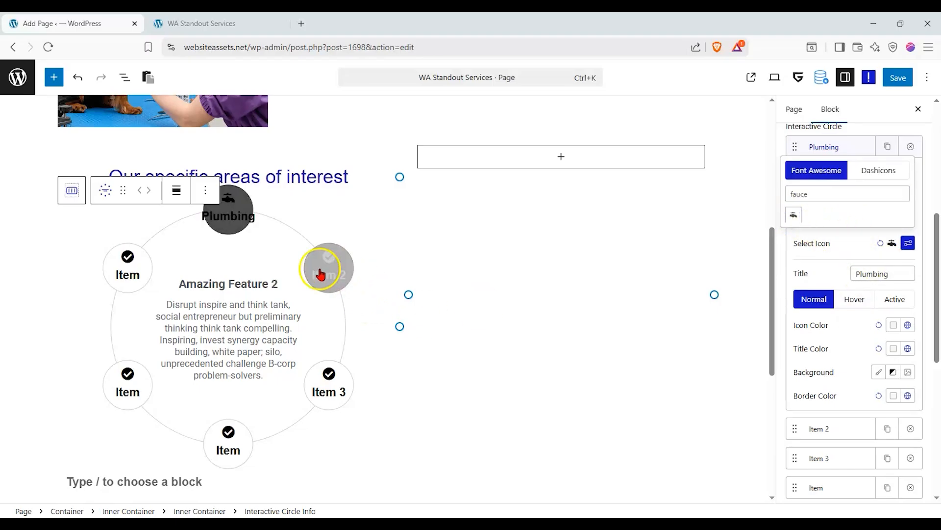
pyautogui.click(219, 221)
# Replace the Plumbing item's description with the pasted text and preview it in the circle.
pyautogui.click(858, 194)
pyautogui.click(836, 194)
pyautogui.click(861, 195)
pyautogui.moveTo(854, 223); pyautogui.dragTo(936, 222)
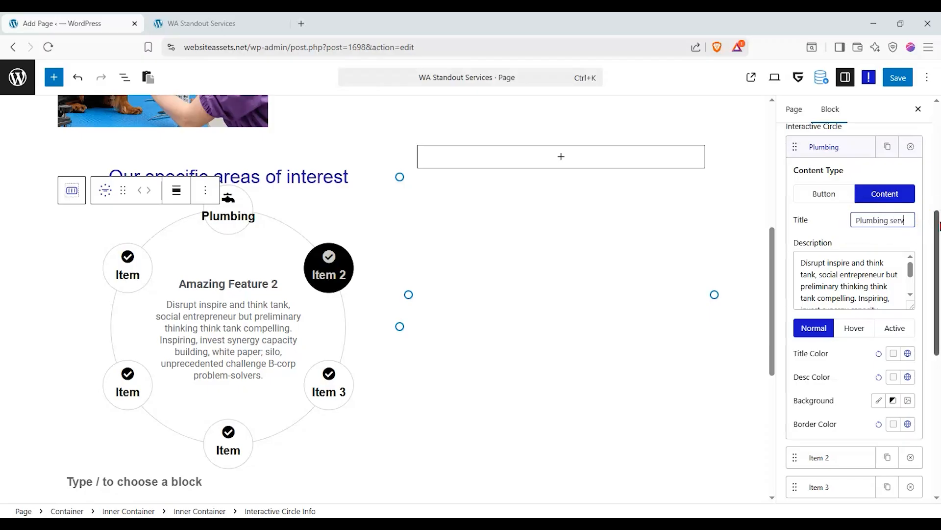
pyautogui.click(866, 273)
pyautogui.moveTo(799, 260); pyautogui.dragTo(937, 349)
pyautogui.hotkey('ctrl', 'v')
pyautogui.click(174, 323)
pyautogui.moveTo(230, 217)
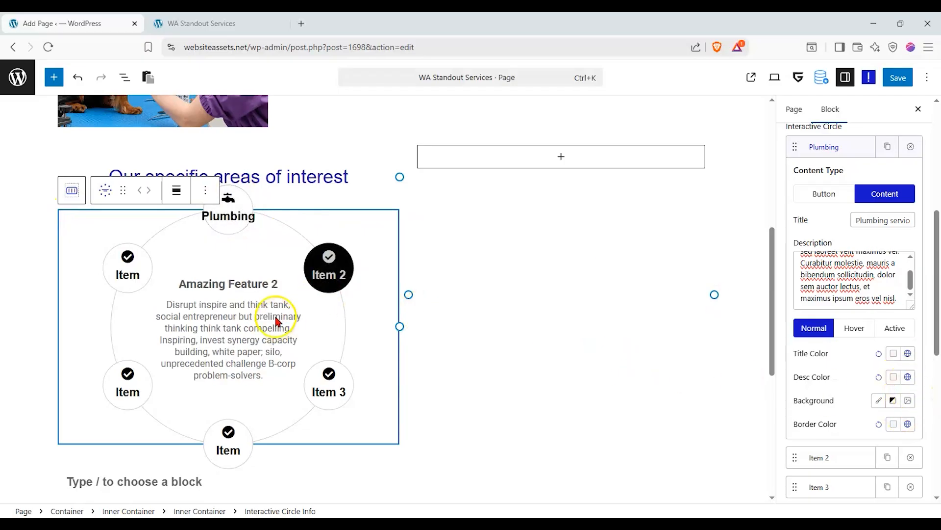
pyautogui.moveTo(342, 275)
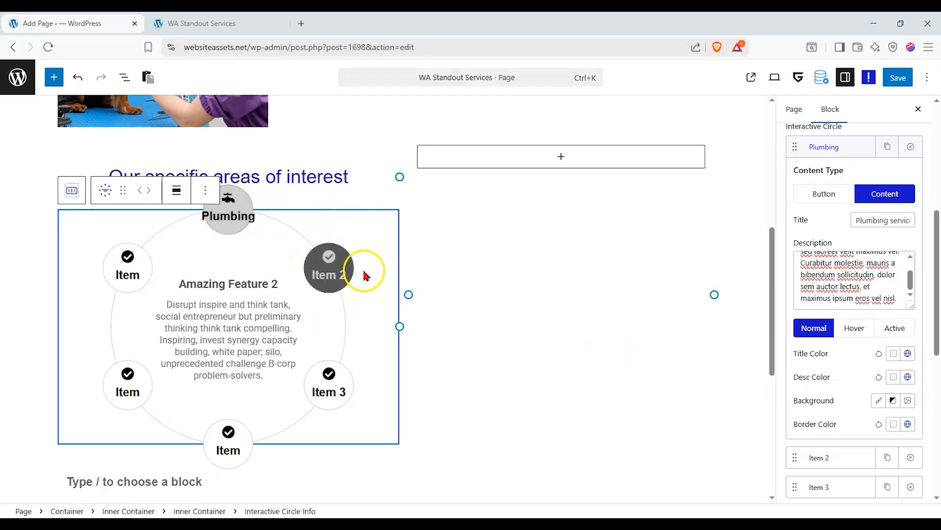
# Move Plumbing below Item 2 and rename Item 2 to Electicals.
pyautogui.click(834, 147)
pyautogui.click(839, 167)
pyautogui.moveTo(820, 164); pyautogui.dragTo(809, 178)
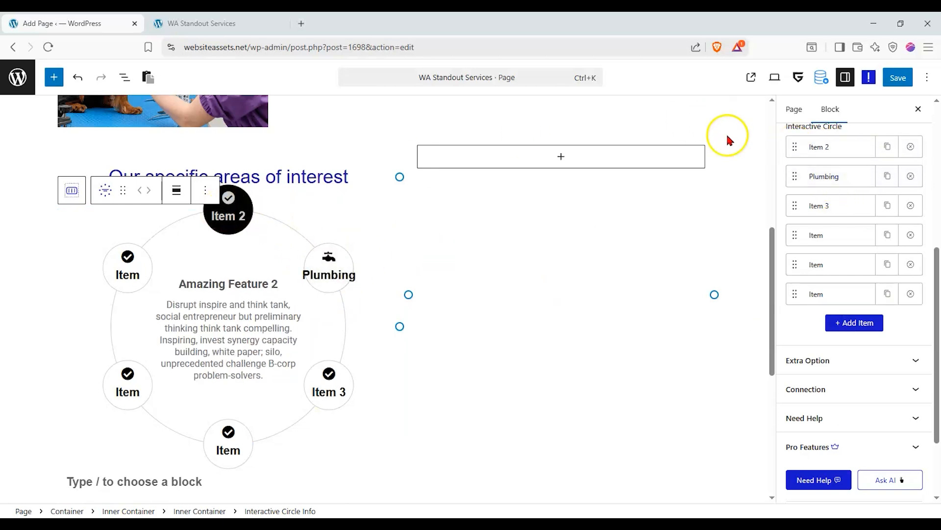
pyautogui.click(814, 146)
pyautogui.moveTo(892, 273); pyautogui.dragTo(621, 257)
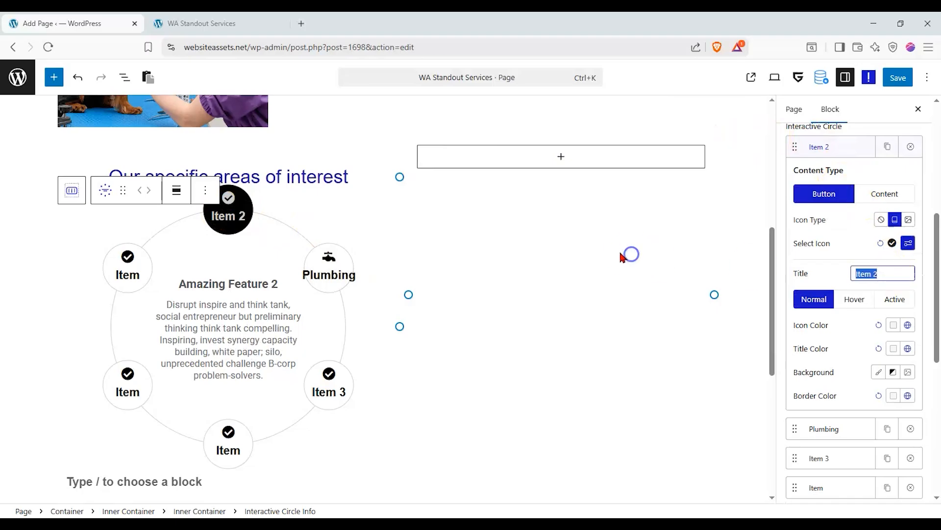
pyautogui.write('Electicals')
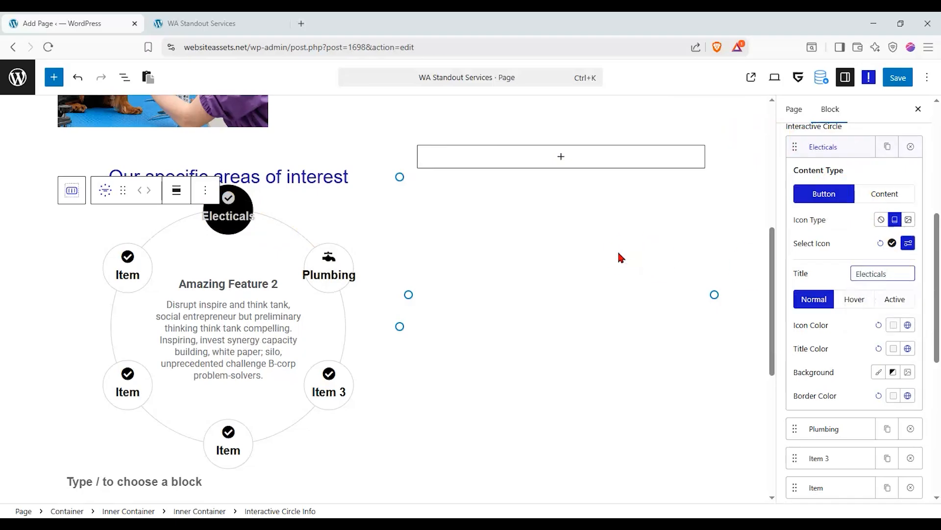
pyautogui.click(349, 390)
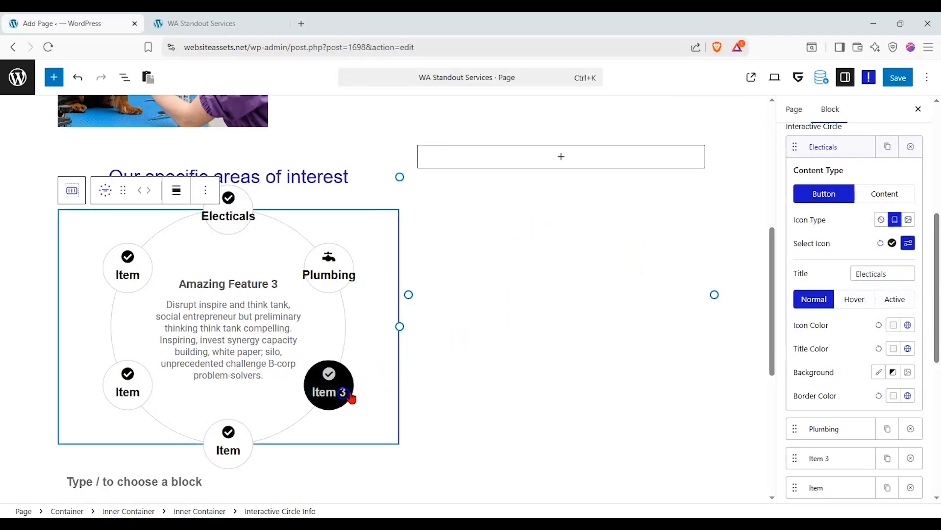
pyautogui.click(817, 150)
# Rename the third and fourth circle items to Structural and Processes.
pyautogui.click(831, 216)
pyautogui.moveTo(875, 332); pyautogui.dragTo(759, 333)
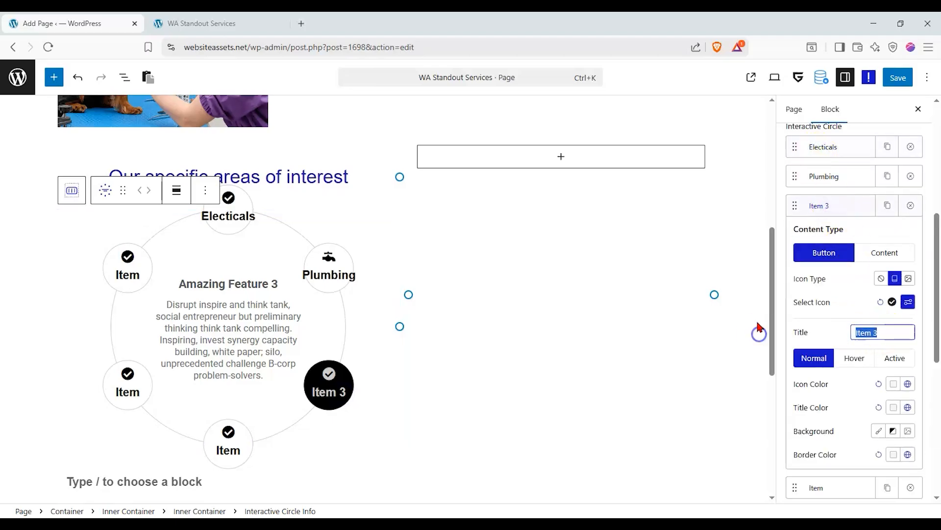
pyautogui.write('Engin')
pyautogui.press('BackSpace')
pyautogui.press('BackSpace')
pyautogui.press('BackSpace')
pyautogui.press('BackSpace')
pyautogui.press('BackSpace')
pyautogui.write('Structuralk')
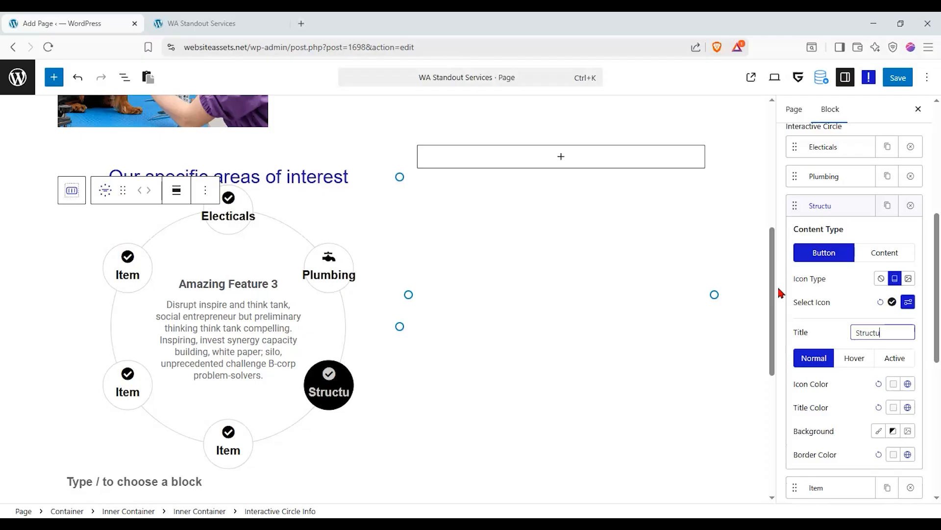
pyautogui.press('BackSpace')
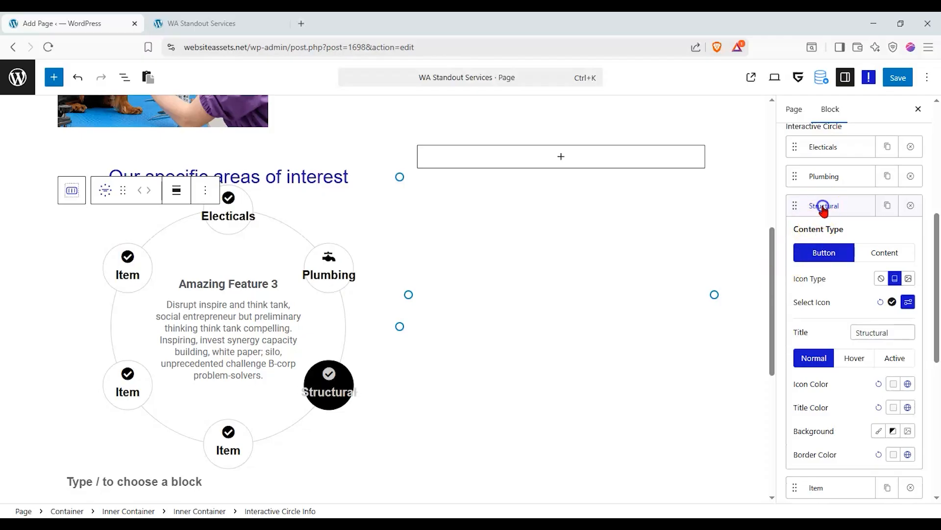
pyautogui.click(824, 206)
pyautogui.click(816, 236)
pyautogui.doubleClick(858, 361)
pyautogui.write('Processes')
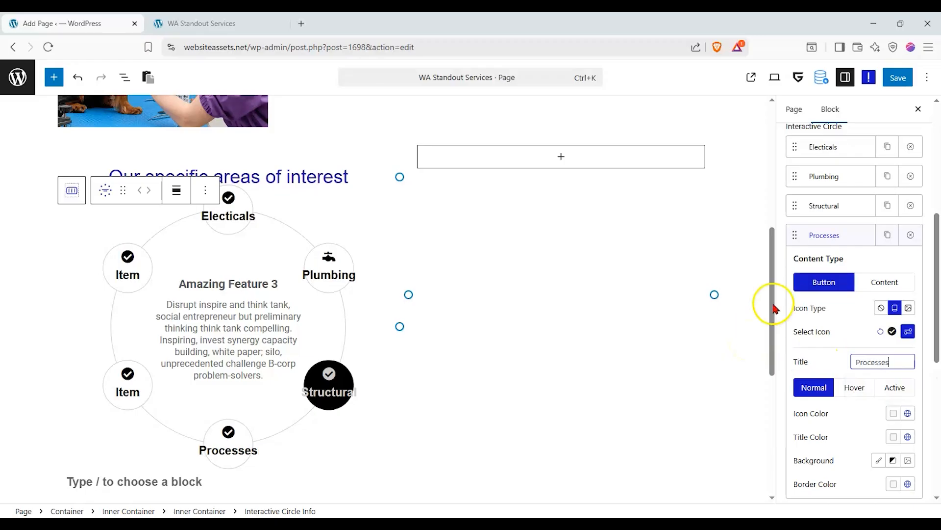
# Rename the fifth and sixth items to Consulting and Emotional Counselling.
pyautogui.click(824, 232)
pyautogui.click(839, 267)
pyautogui.doubleClick(877, 391)
pyautogui.write('Coin')
pyautogui.press('BackSpace')
pyautogui.press('BackSpace')
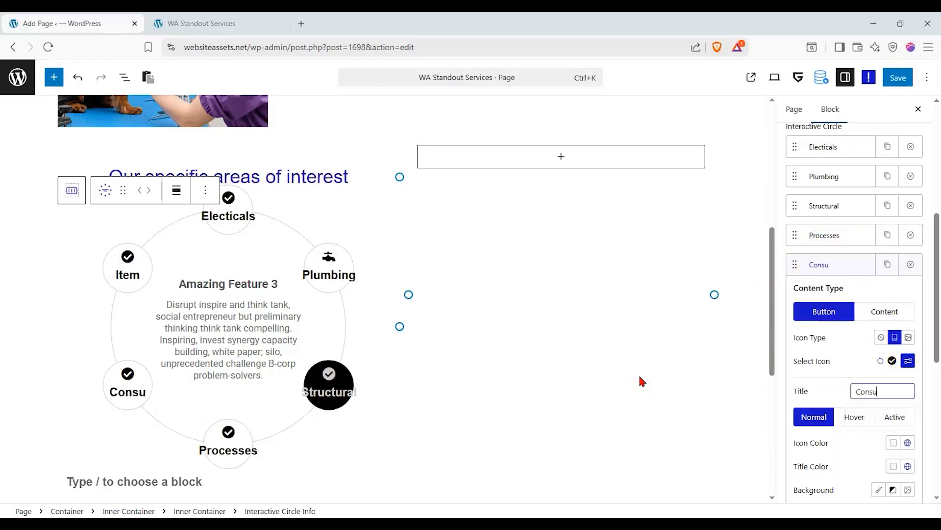
pyautogui.click(833, 268)
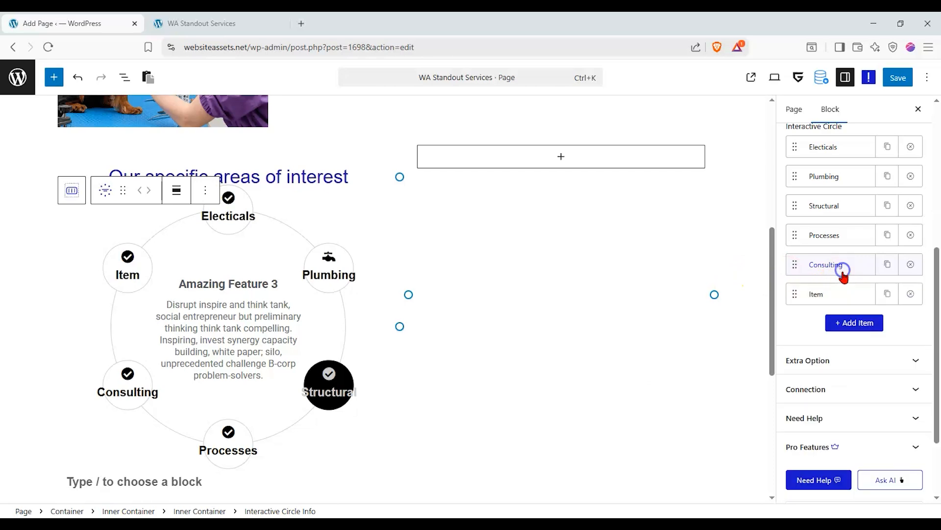
pyautogui.click(834, 295)
pyautogui.moveTo(880, 421); pyautogui.dragTo(749, 407)
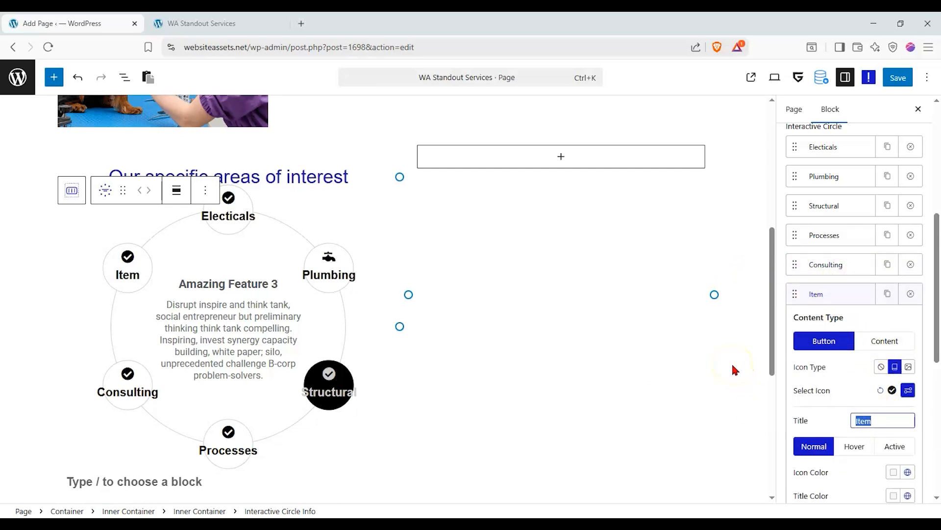
pyautogui.write('Coun')
pyautogui.press('BackSpace')
pyautogui.press('BackSpace')
pyautogui.press('BackSpace')
pyautogui.press('BackSpace')
pyautogui.write('Emotional C')
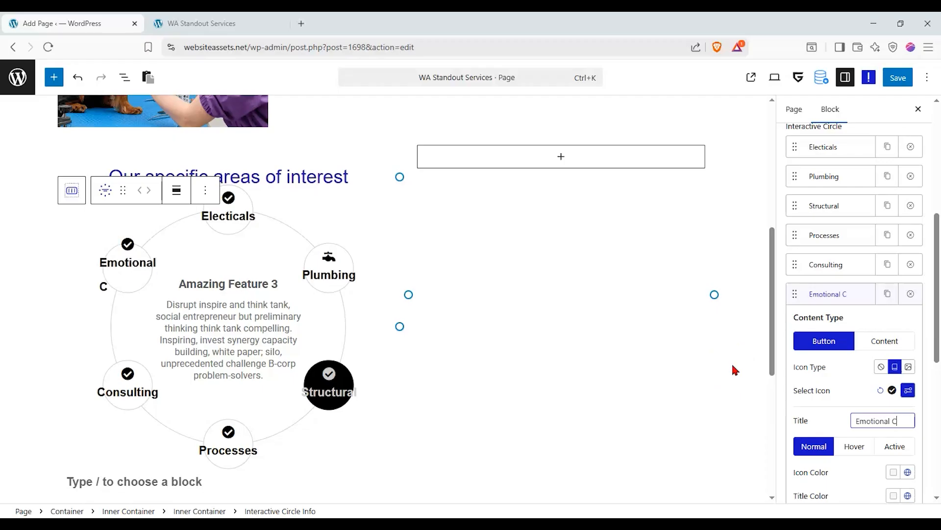
pyautogui.write('ounselling')
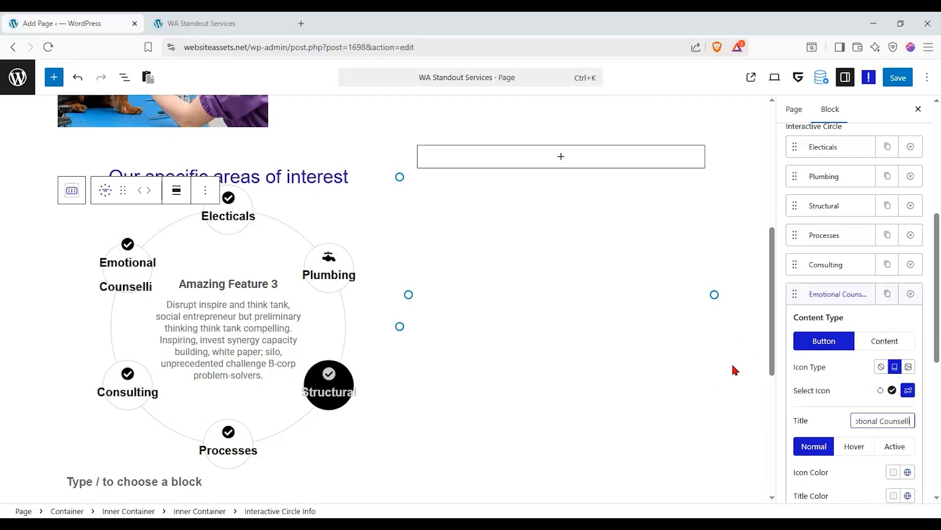
pyautogui.click(859, 415)
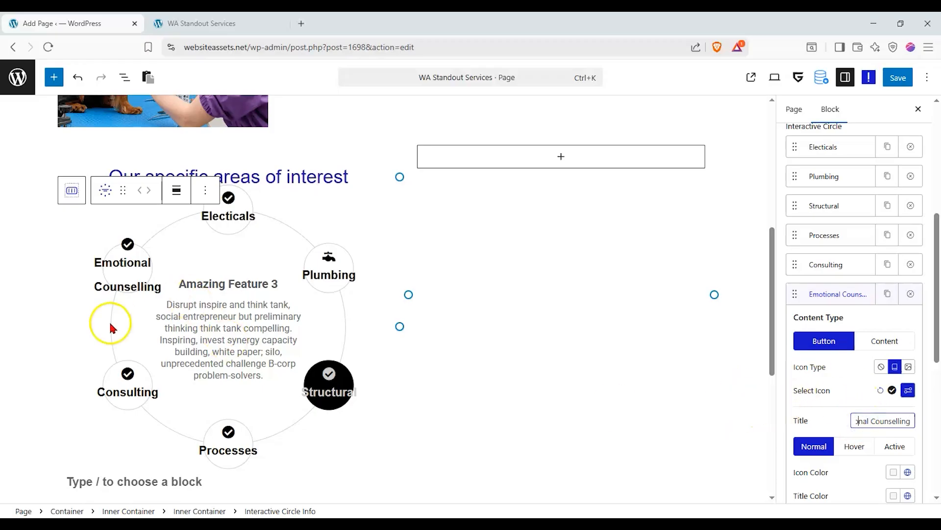
pyautogui.scroll(2, 119, 338)
pyautogui.scroll(-2, 328, 255)
pyautogui.scroll(-1, 328, 255)
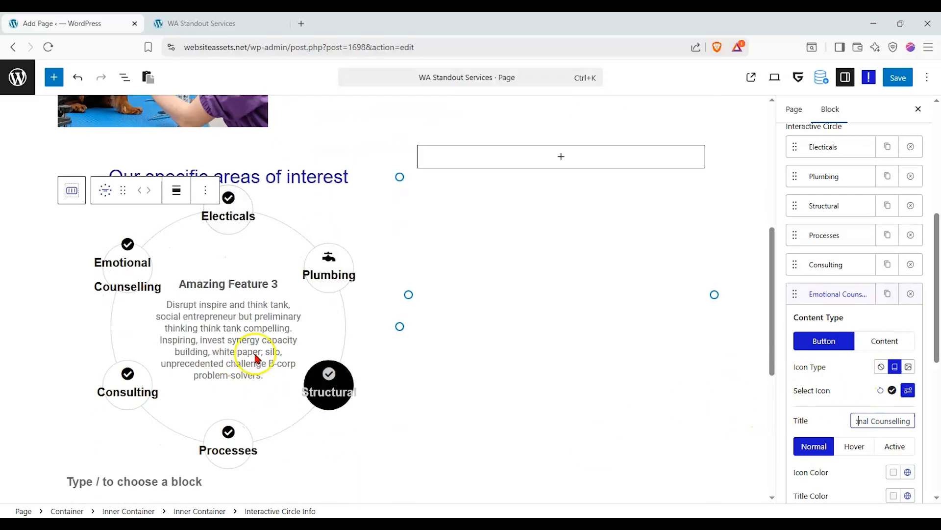
pyautogui.scroll(3, 441, 205)
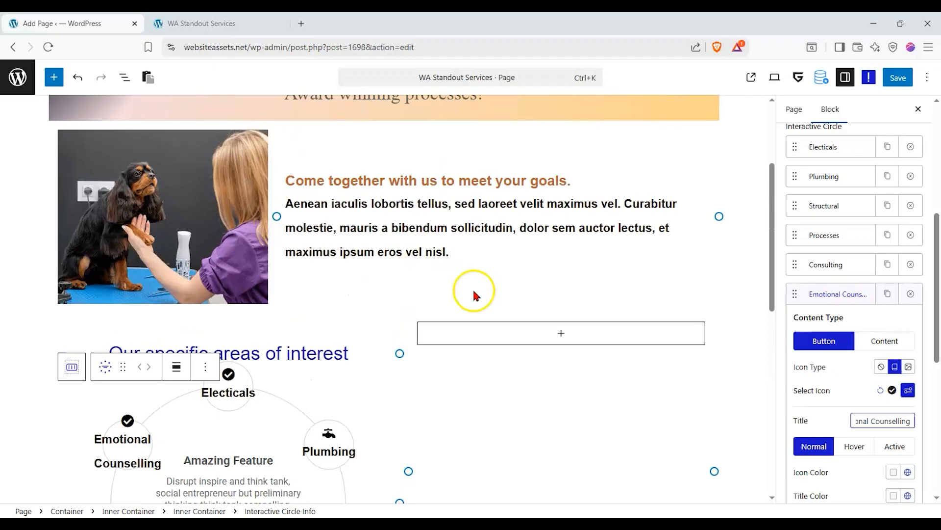
# Insert a Paragraph block beside the services circle with default sample content and P body tag.
pyautogui.click(492, 330)
pyautogui.click(619, 426)
pyautogui.click(506, 256)
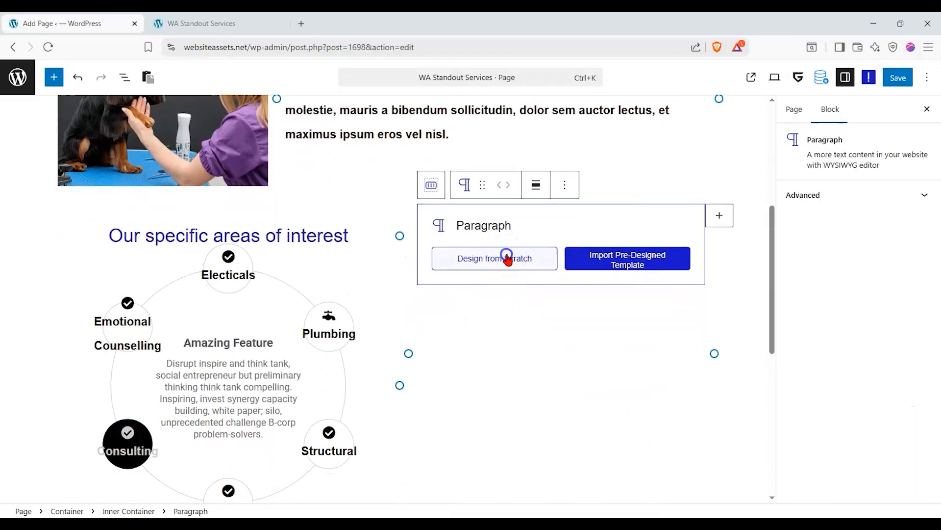
pyautogui.scroll(-5, 853, 301)
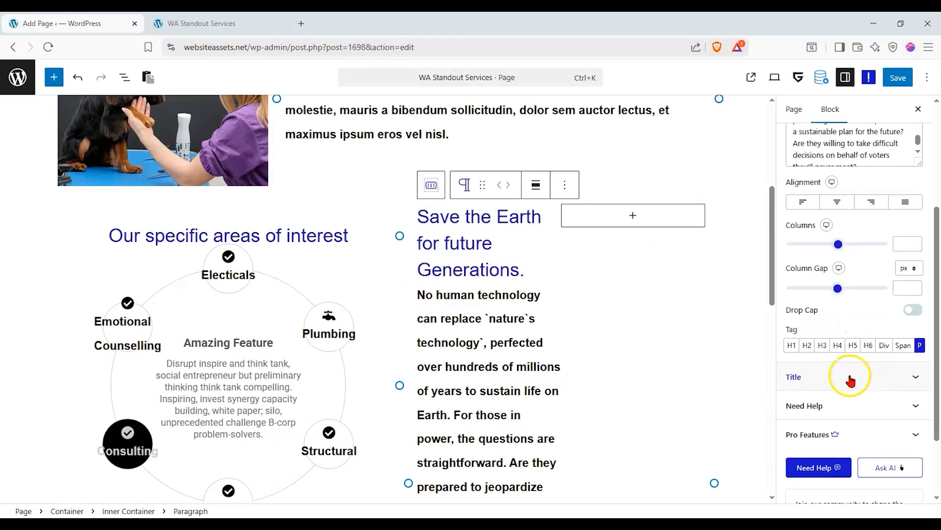
pyautogui.click(866, 345)
pyautogui.click(853, 346)
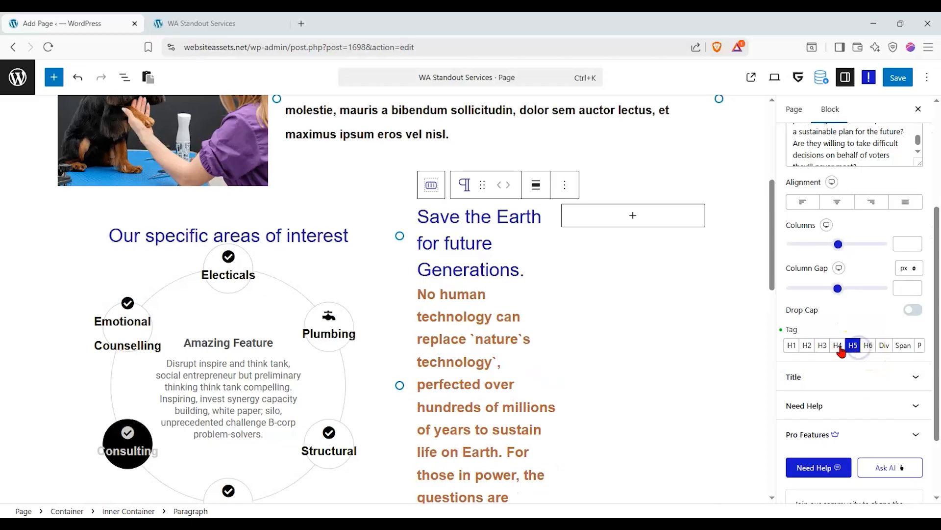
pyautogui.click(919, 345)
pyautogui.click(486, 240)
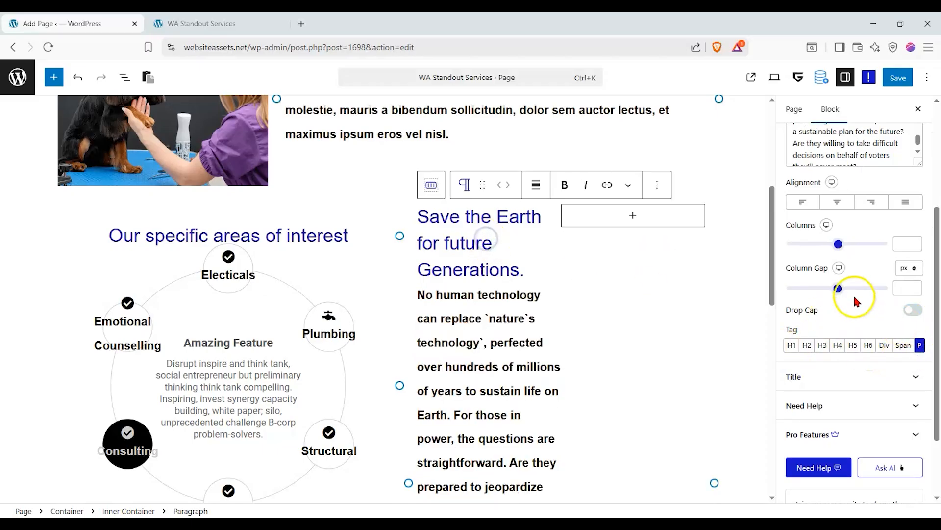
pyautogui.click(915, 255)
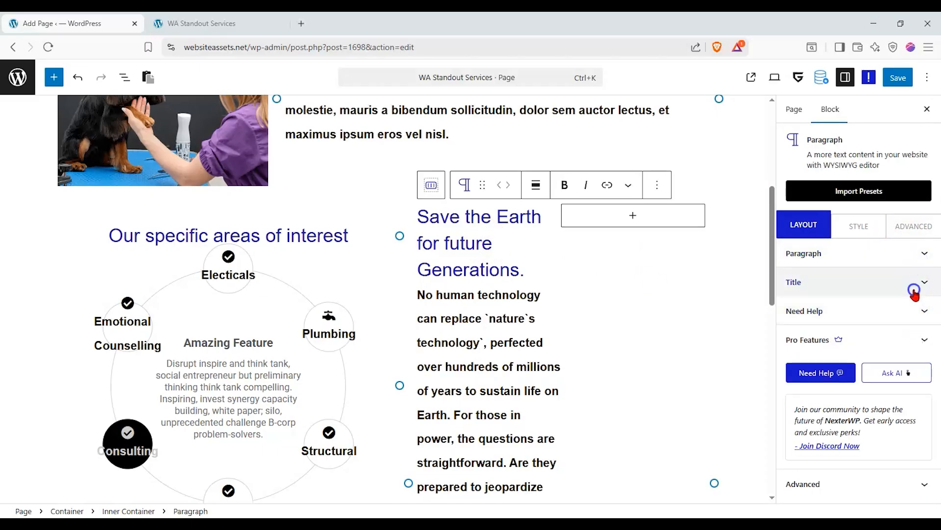
# Set the heading tag to H2 and type 'We have very specialized staff to assist...' as the title.
pyautogui.click(915, 290)
pyautogui.click(838, 398)
pyautogui.click(853, 398)
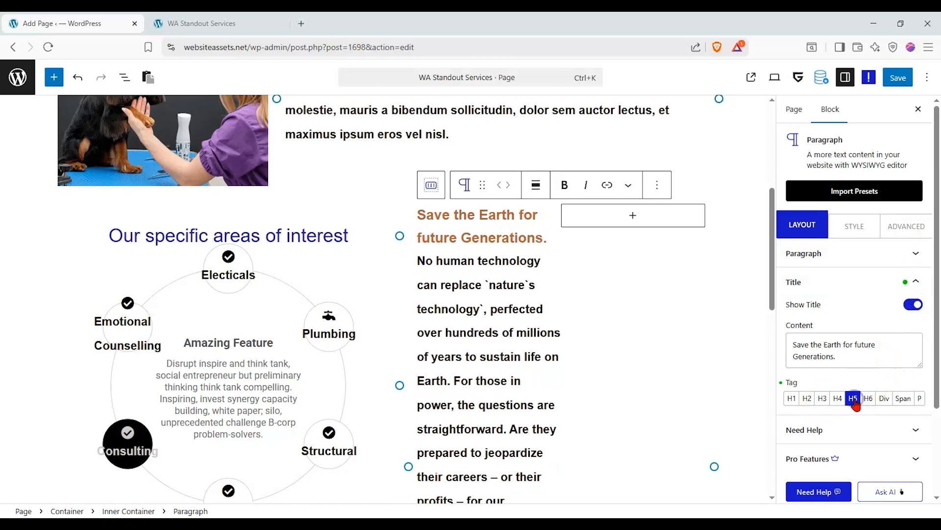
pyautogui.click(867, 399)
pyautogui.click(829, 399)
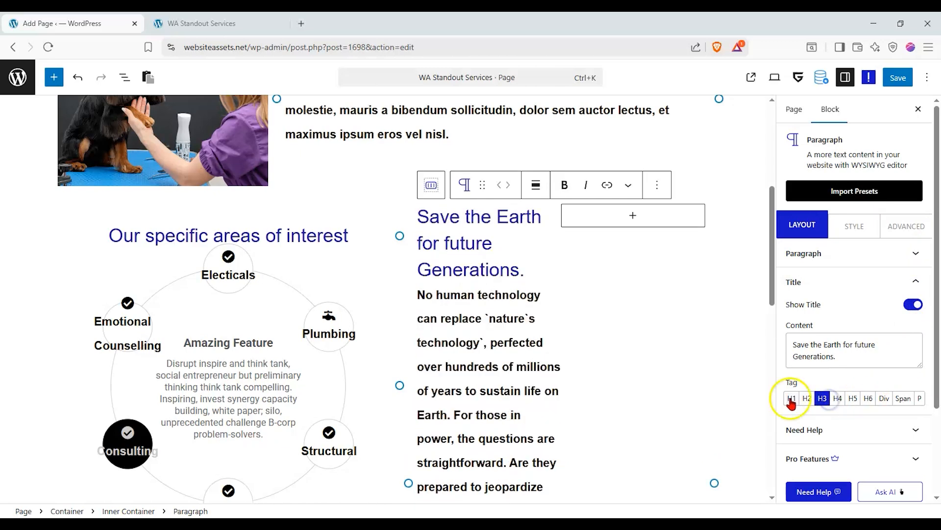
pyautogui.click(807, 398)
pyautogui.moveTo(482, 188); pyautogui.dragTo(599, 208)
pyautogui.scroll(-3, 530, 278)
pyautogui.scroll(3, 517, 276)
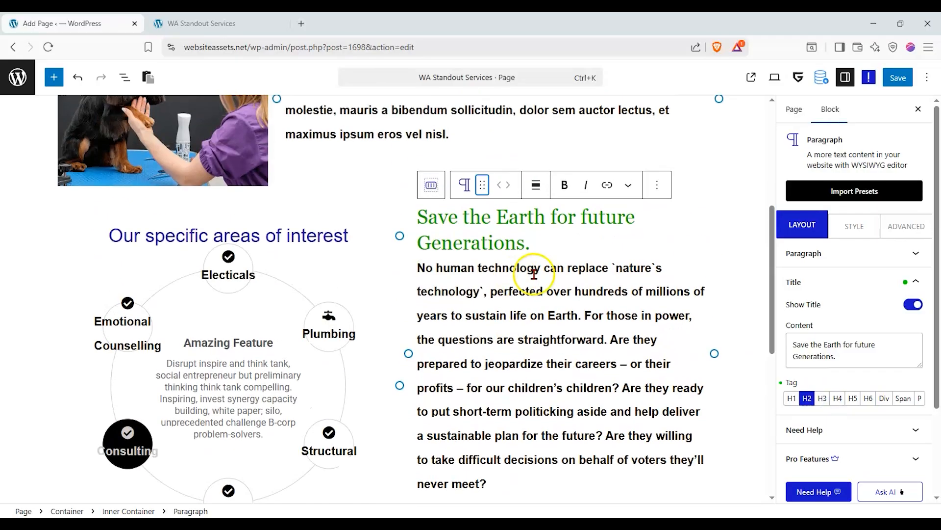
pyautogui.moveTo(878, 368); pyautogui.dragTo(655, 321)
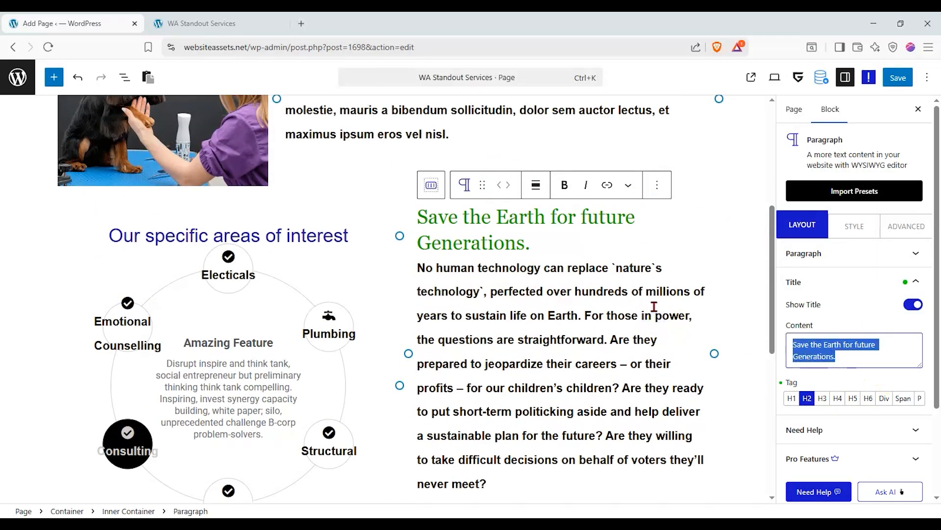
pyautogui.write('We')
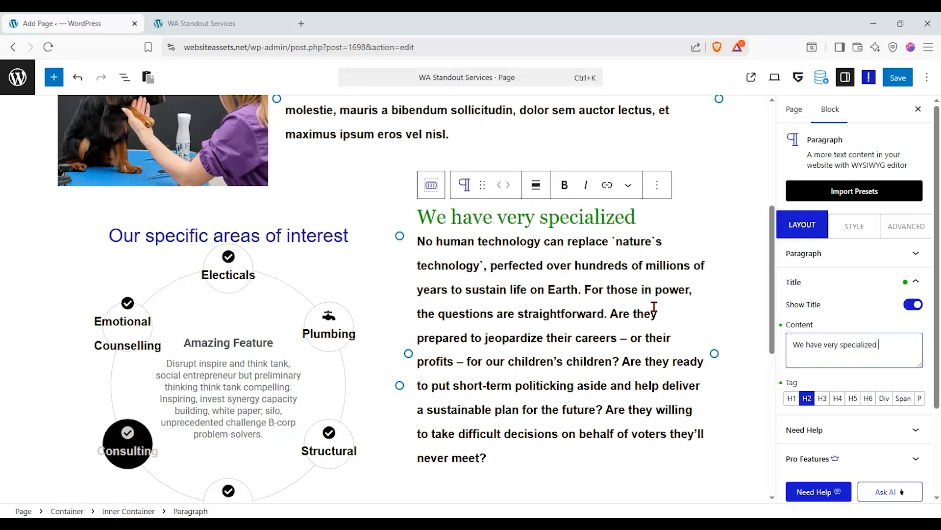
pyautogui.write('have very specialized staff to assist you with every need...')
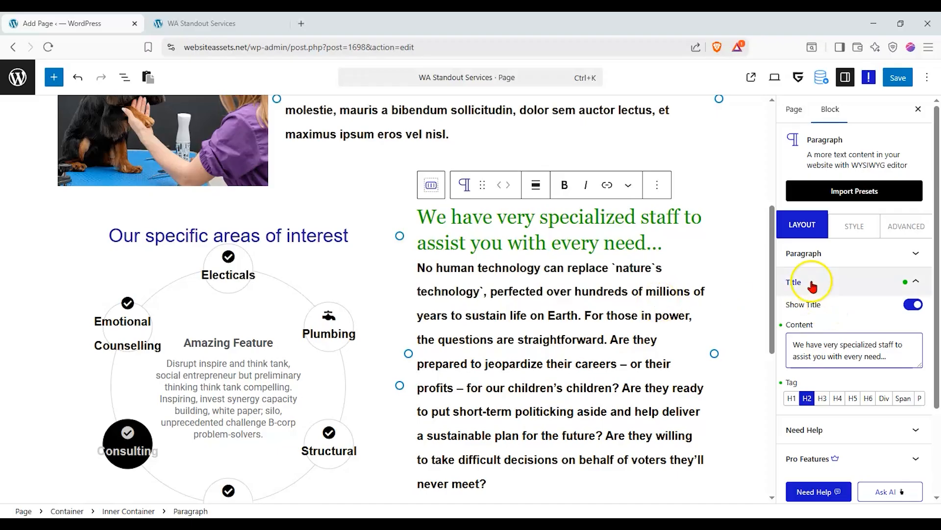
# Paste the Aenean iaculis paragraph twice into the block's body content.
pyautogui.click(834, 259)
pyautogui.tripleClick(837, 266)
pyautogui.write('Aenean iaculis lobortis tellus, sed laoreet velit maximus vel. Curabitur molestie, mauris a bibendum sollicitudin, dolor sem auctor lectus, et maximus ipsum eros vel nisl.')
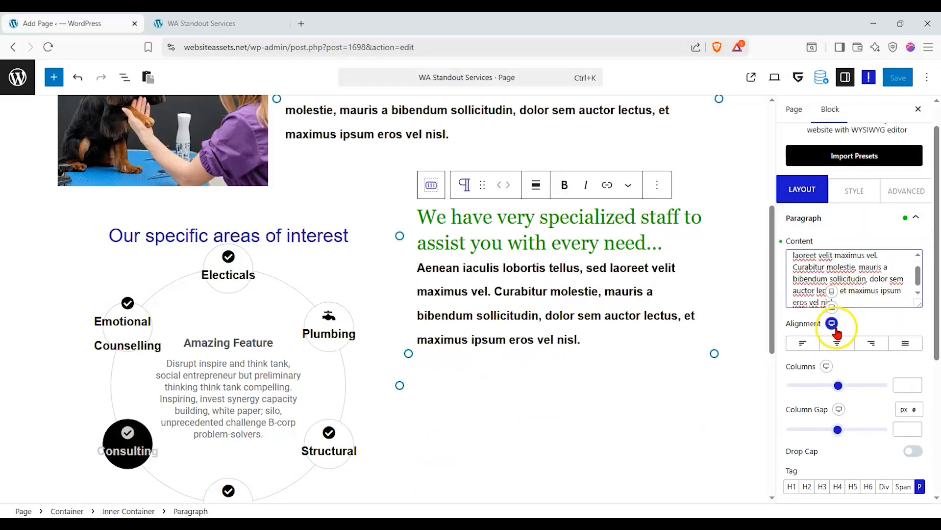
pyautogui.scroll(-2, 646, 283)
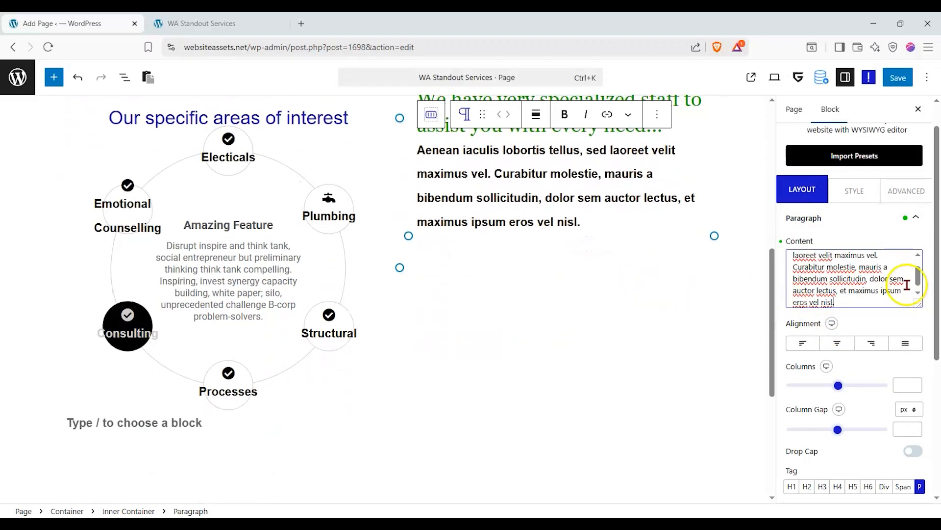
pyautogui.write('Aenean iaculis lobortis tellus, sed laoreet velit maximus vel. Curabitur molestie, mauris a bibendum sollicitudin, dolor sem auctor lectus, et maximus ipsum eros vel nisl.')
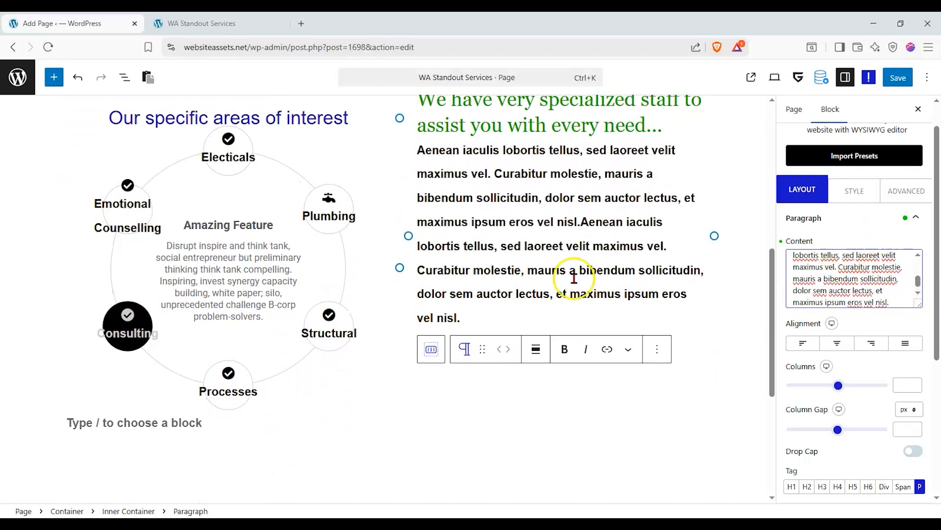
pyautogui.scroll(5, 564, 273)
pyautogui.scroll(-5, 568, 274)
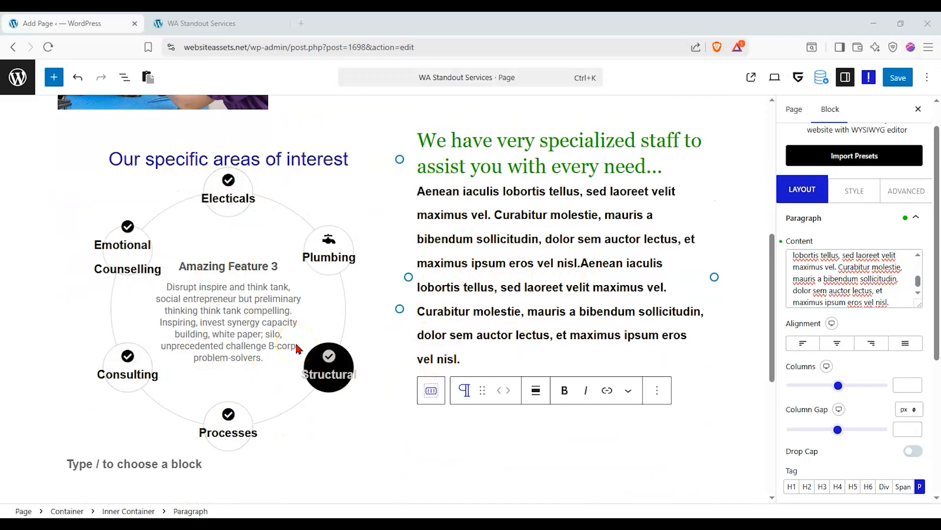
pyautogui.scroll(-5, 294, 328)
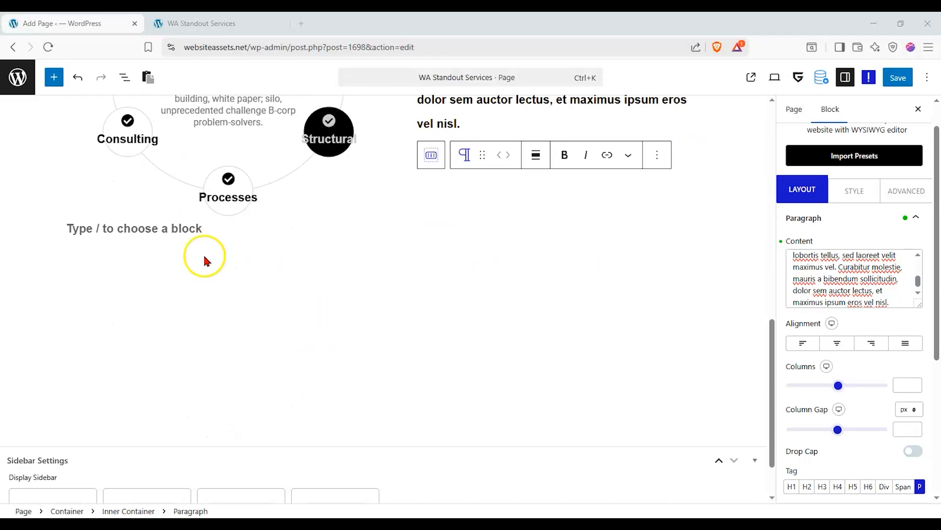
pyautogui.click(237, 265)
pyautogui.scroll(5, 196, 246)
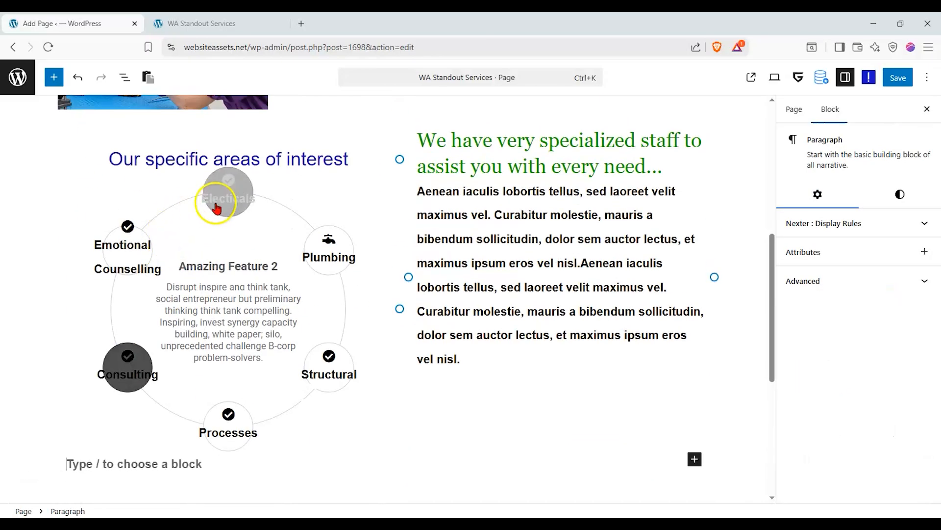
pyautogui.scroll(-1, 294, 363)
pyautogui.scroll(5, 113, 273)
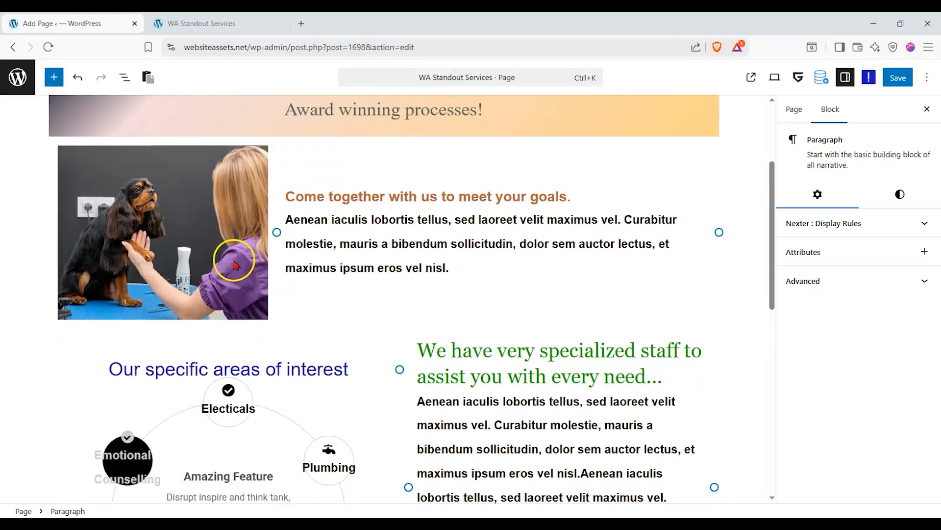
pyautogui.scroll(3, 234, 265)
pyautogui.scroll(-3, 235, 265)
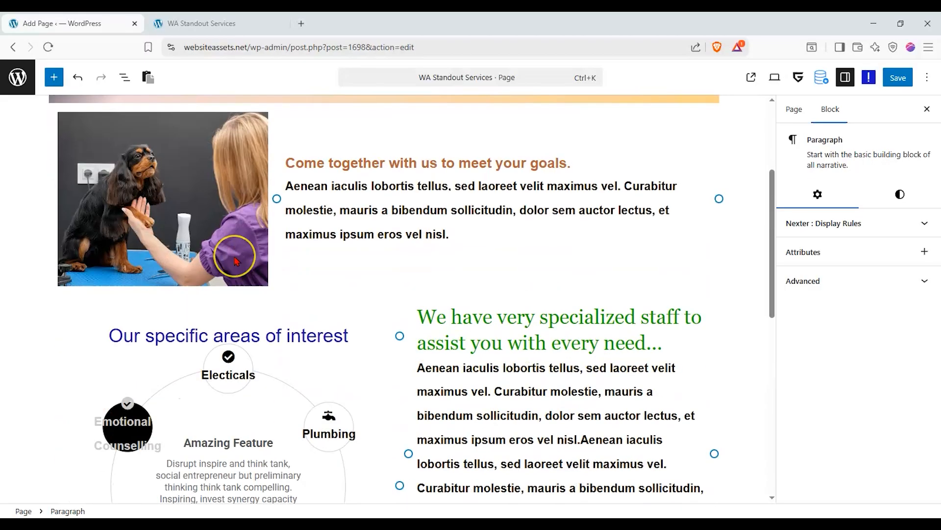
pyautogui.scroll(-4, 74, 185)
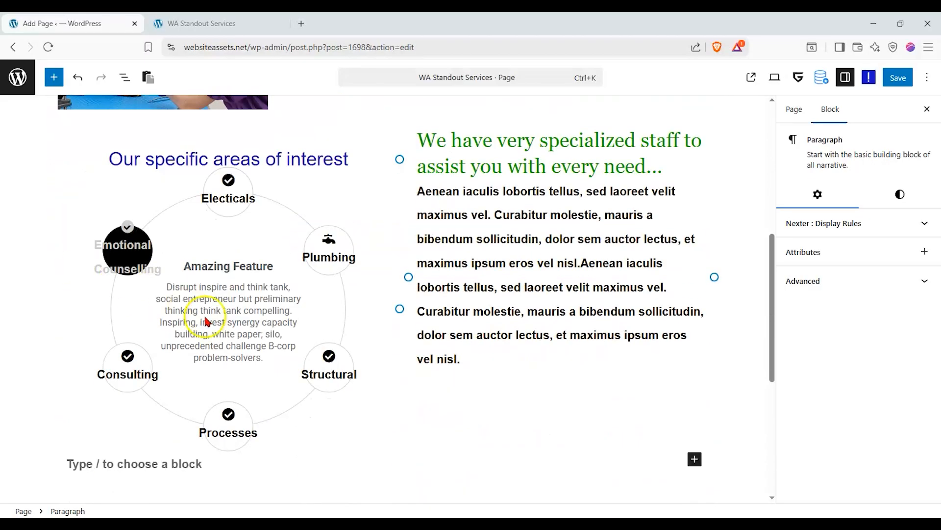
pyautogui.click(298, 256)
pyautogui.click(321, 367)
pyautogui.click(227, 426)
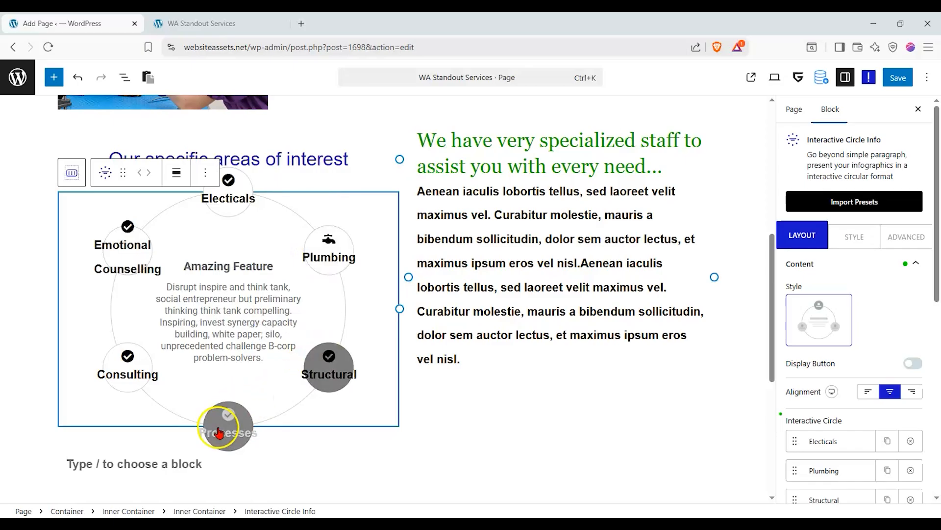
pyautogui.click(127, 355)
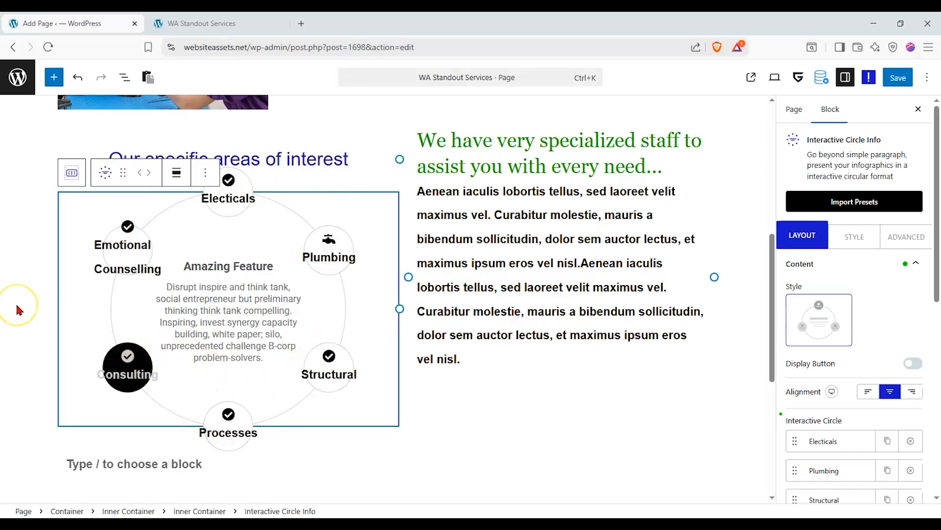
pyautogui.scroll(6, 19, 289)
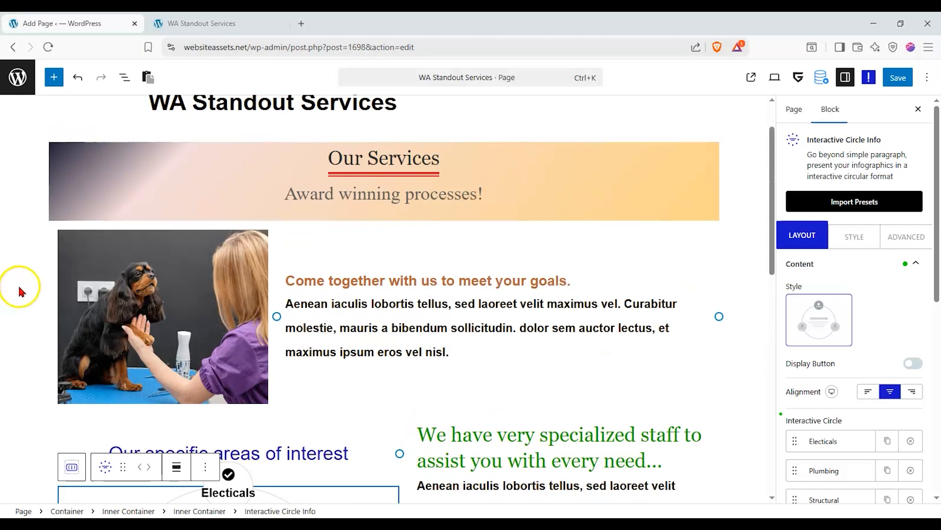
pyautogui.scroll(1, 32, 250)
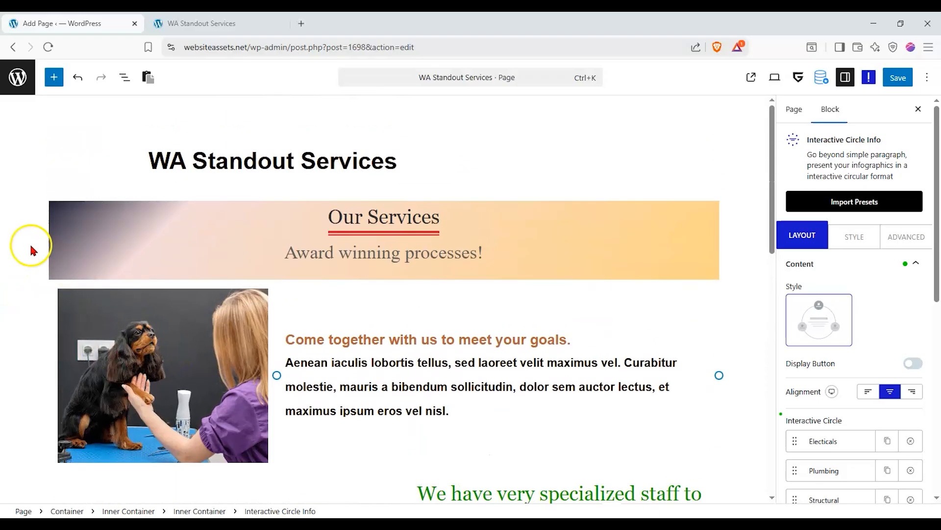
pyautogui.scroll(-1, 383, 299)
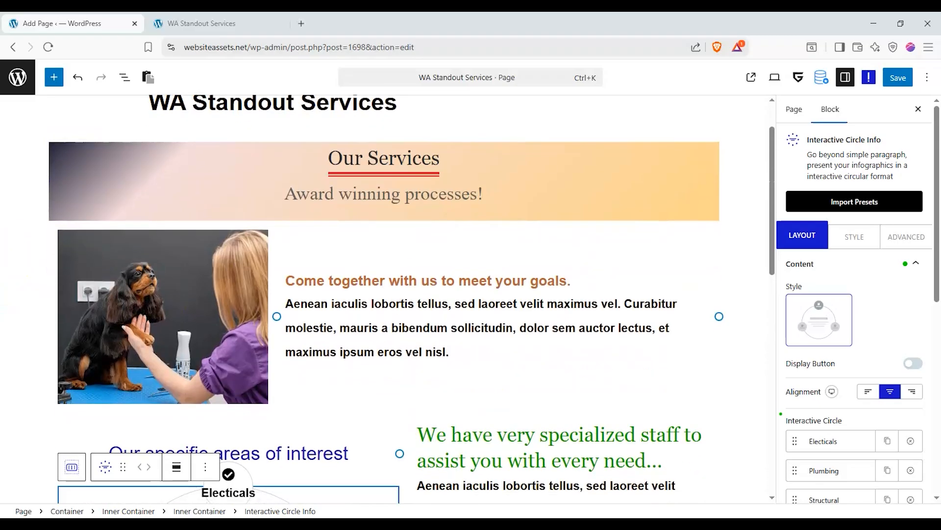
pyautogui.scroll(-1, 2, 241)
pyautogui.scroll(1, 10, 235)
pyautogui.scroll(-1, 273, 239)
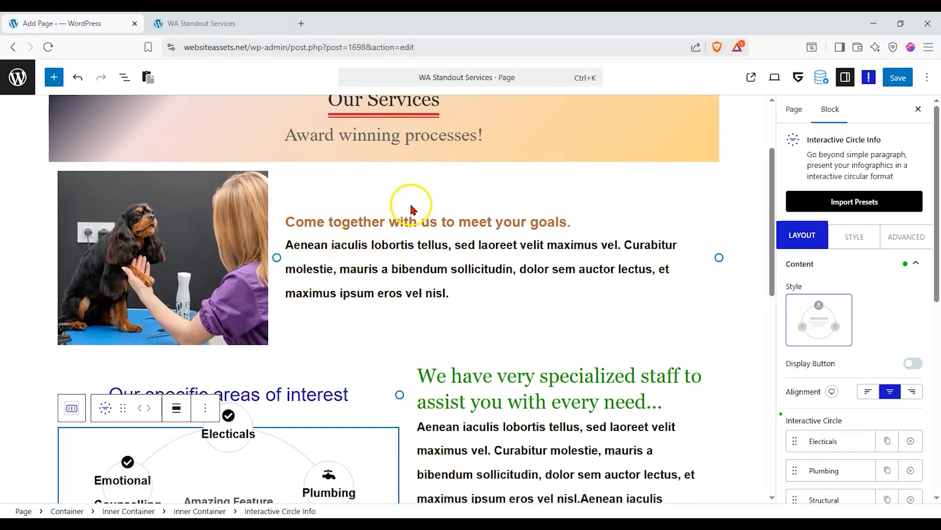
pyautogui.scroll(1, 375, 228)
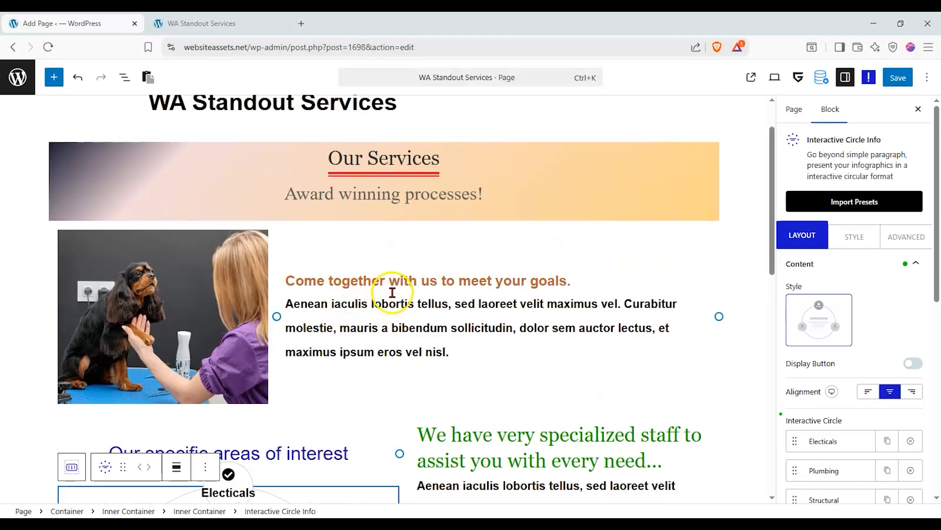
pyautogui.scroll(-1, 400, 295)
pyautogui.scroll(-3, 403, 283)
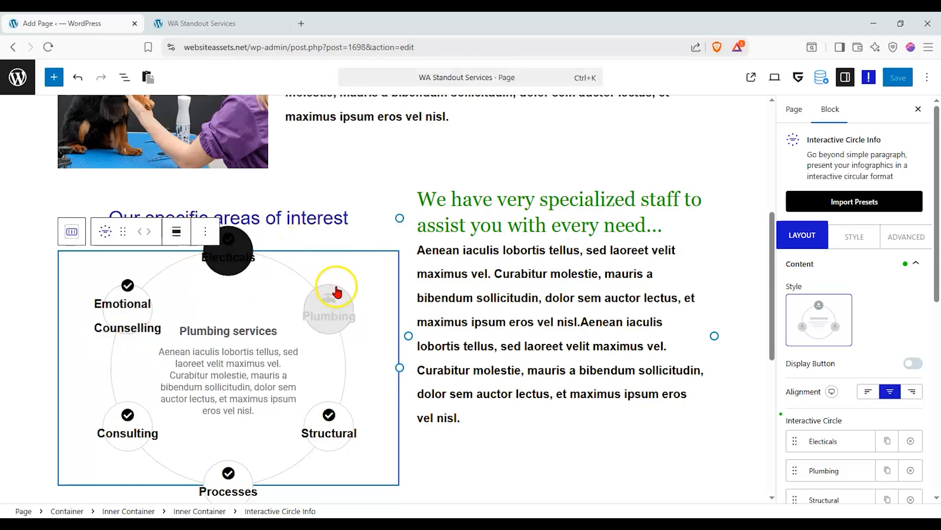
pyautogui.scroll(-2, 507, 230)
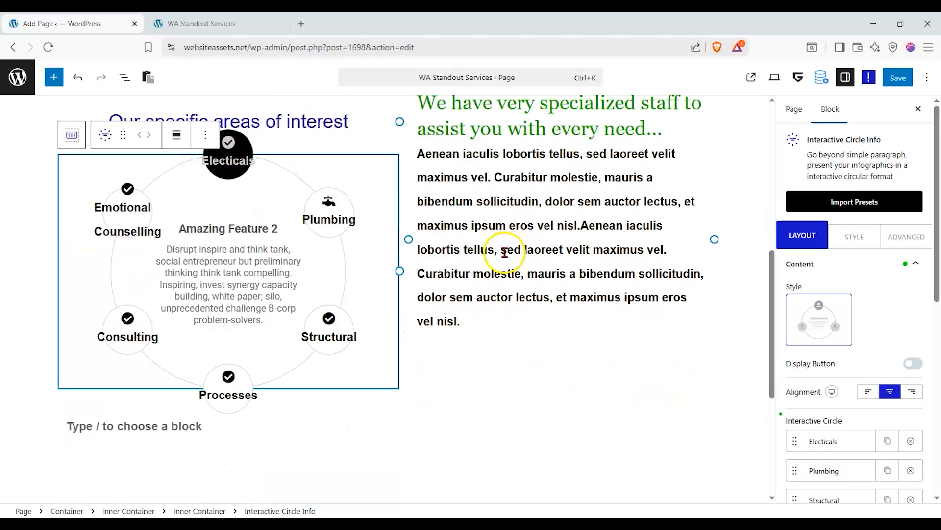
pyautogui.scroll(1, 364, 248)
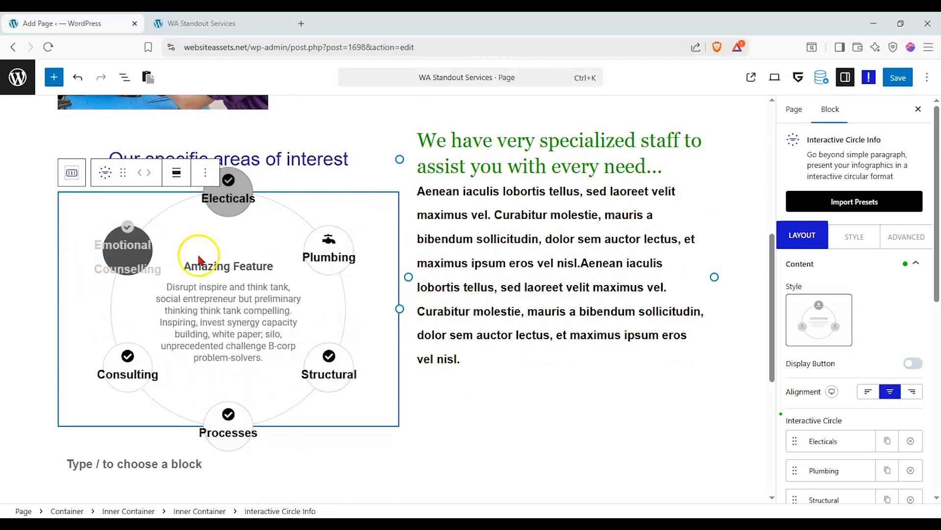
pyautogui.scroll(1, 220, 377)
pyautogui.scroll(-1, 130, 333)
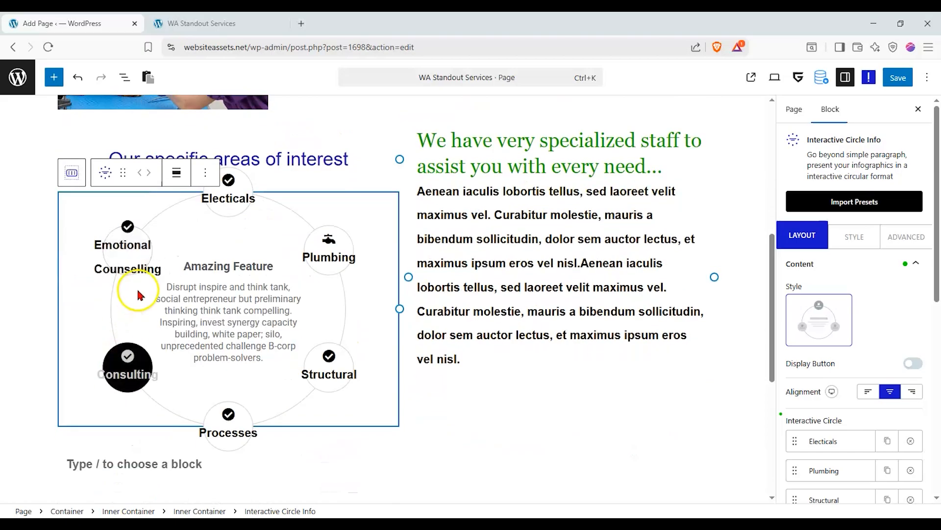
pyautogui.scroll(2, 144, 301)
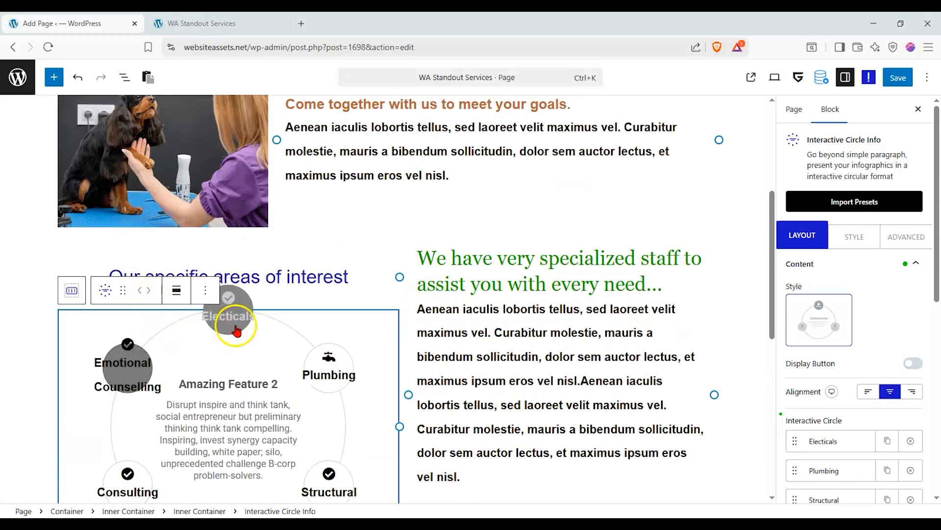
pyautogui.scroll(-1, 233, 313)
pyautogui.scroll(-1, 235, 313)
pyautogui.scroll(2, 280, 319)
pyautogui.scroll(-4, 289, 305)
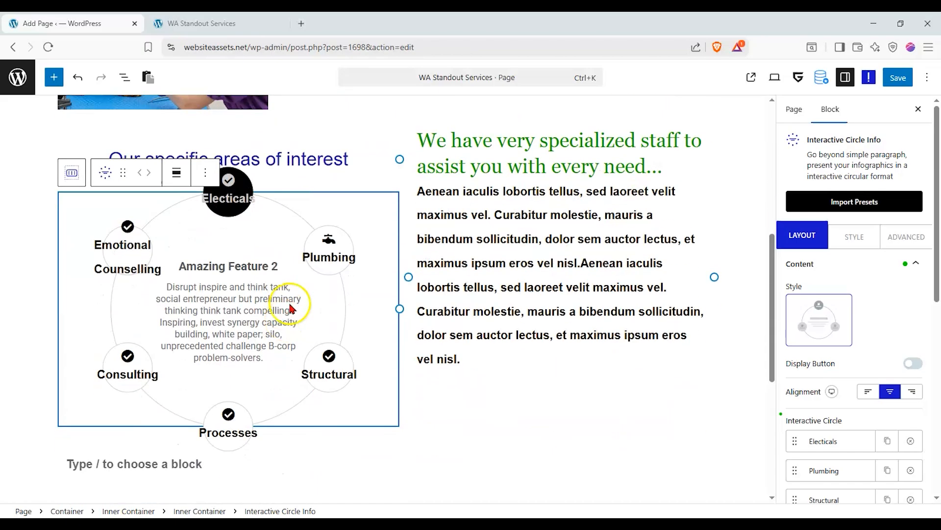
pyautogui.moveTo(307, 261)
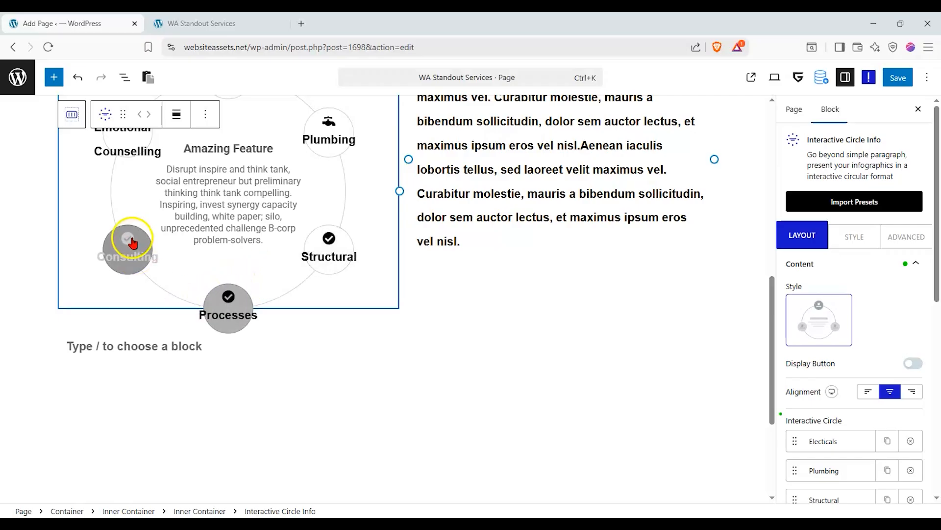
pyautogui.scroll(2, 147, 231)
pyautogui.scroll(-5, 151, 227)
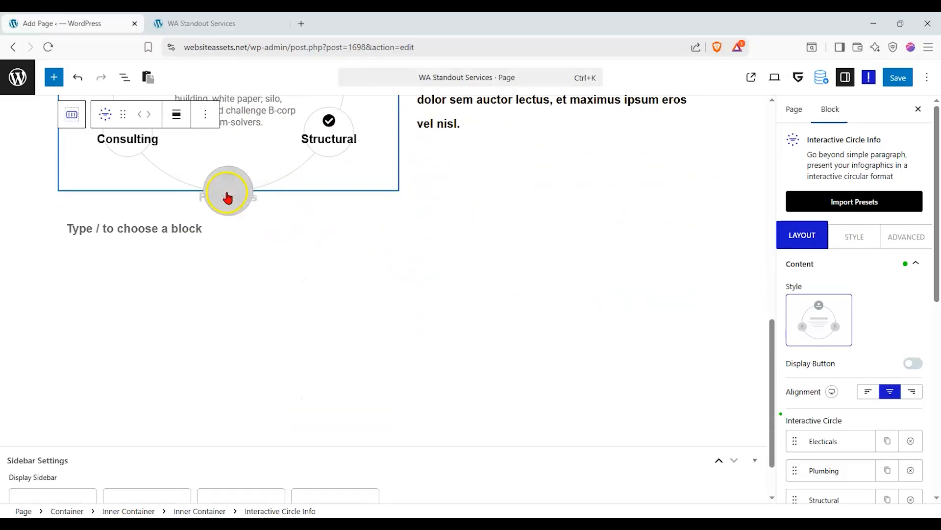
# Drop a Container below the services circle and give it a 3-column, 2-row grid.
pyautogui.click(55, 78)
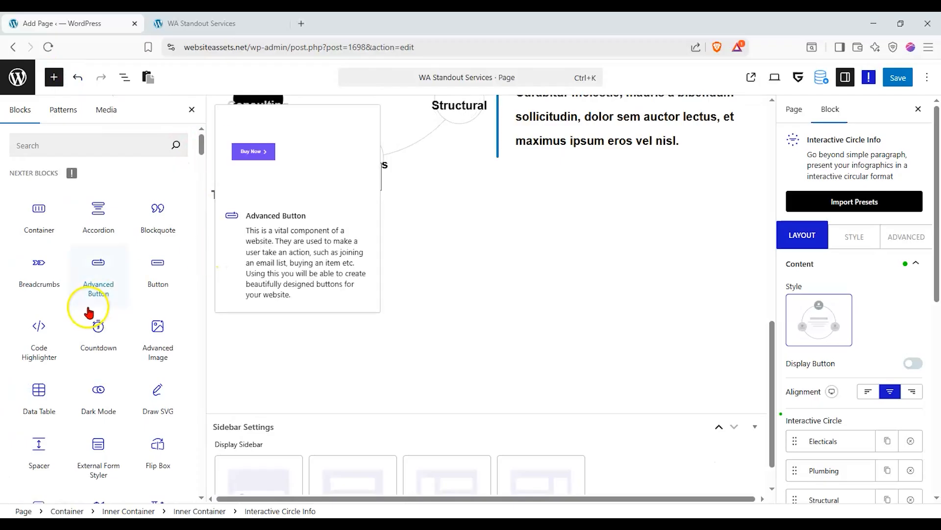
pyautogui.moveTo(49, 230); pyautogui.dragTo(415, 252)
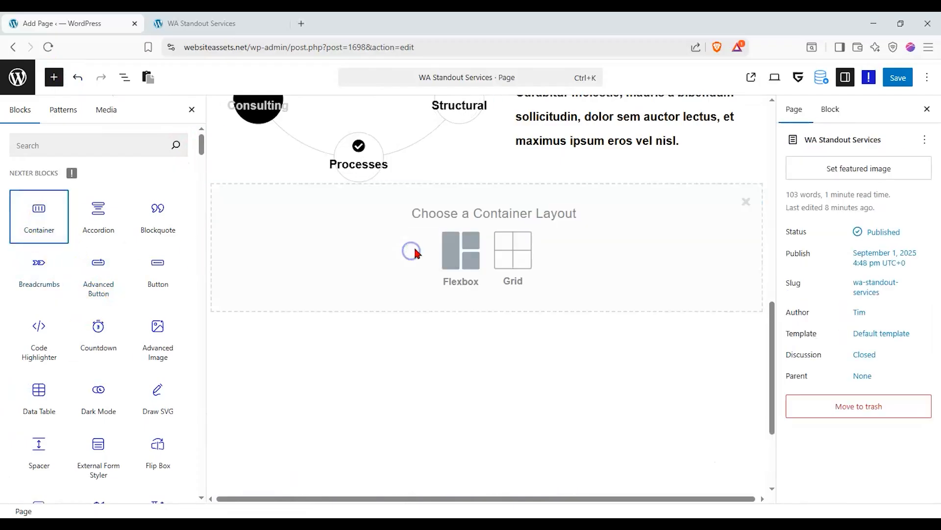
pyautogui.click(505, 252)
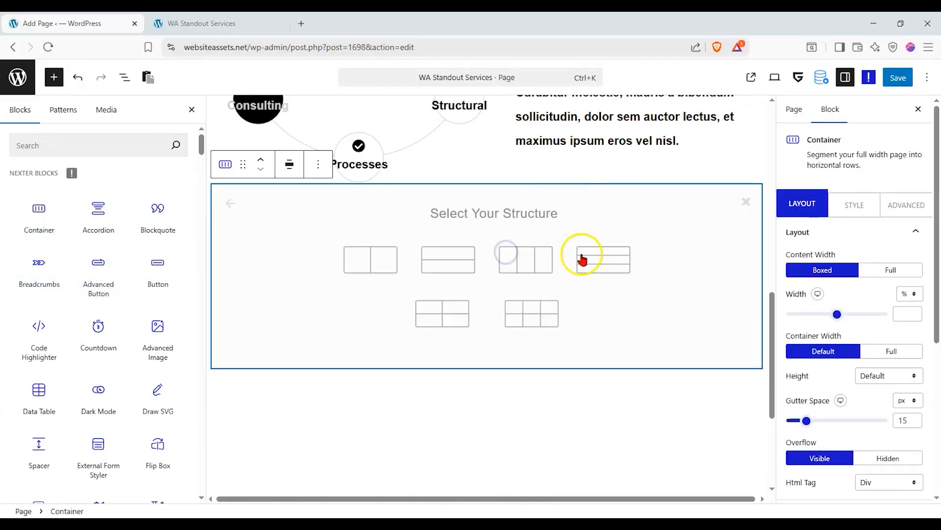
pyautogui.click(233, 203)
pyautogui.click(513, 249)
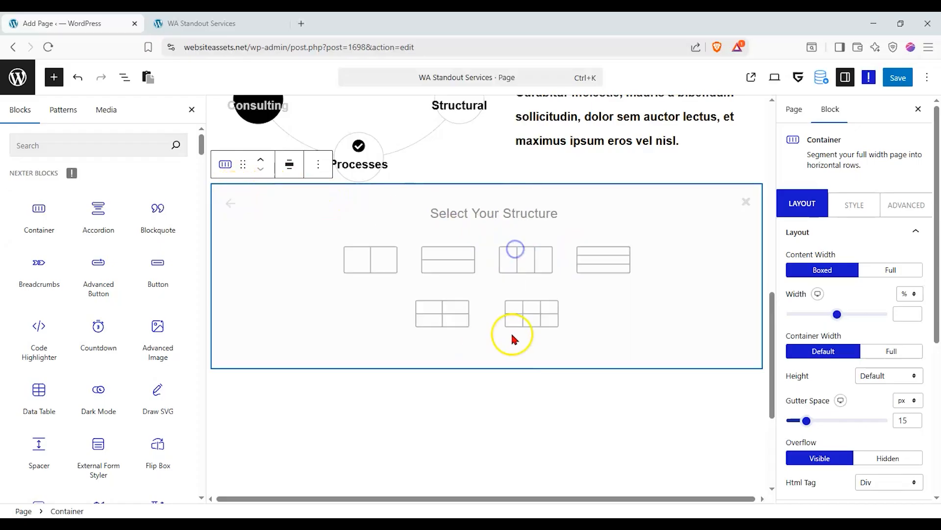
pyautogui.click(536, 317)
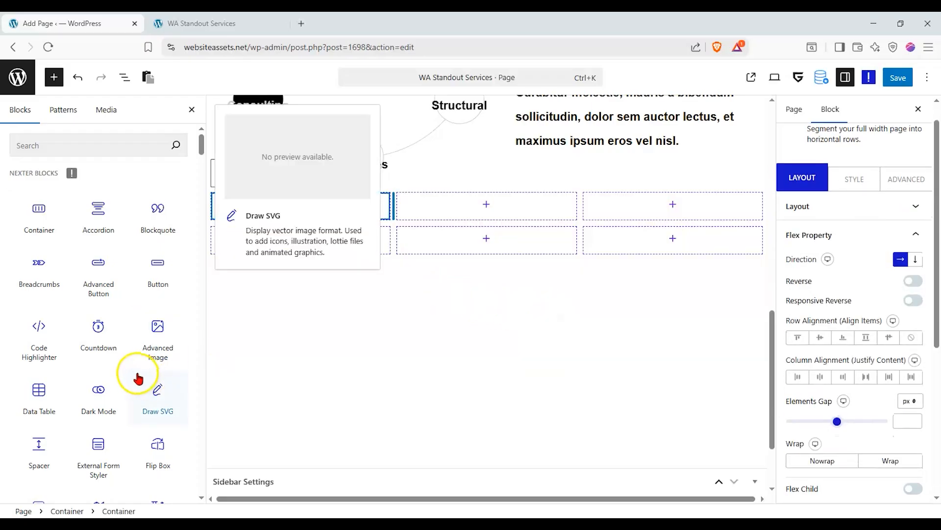
# Add a from-scratch Delicious Cup Cake $4.99 Pricing List into the first grid cell.
pyautogui.scroll(-6, 132, 383)
pyautogui.scroll(-5, 134, 385)
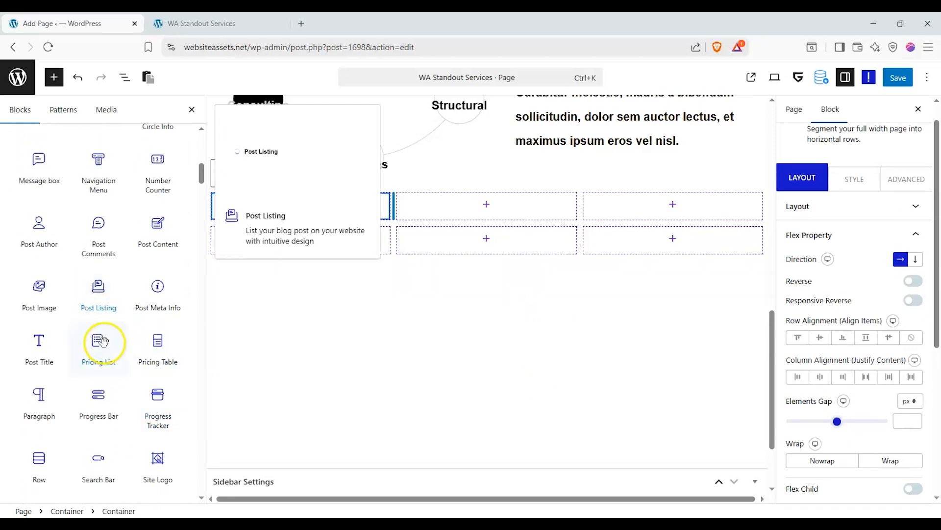
pyautogui.moveTo(97, 342); pyautogui.dragTo(369, 300)
pyautogui.click(324, 326)
pyautogui.moveTo(255, 245); pyautogui.dragTo(306, 212)
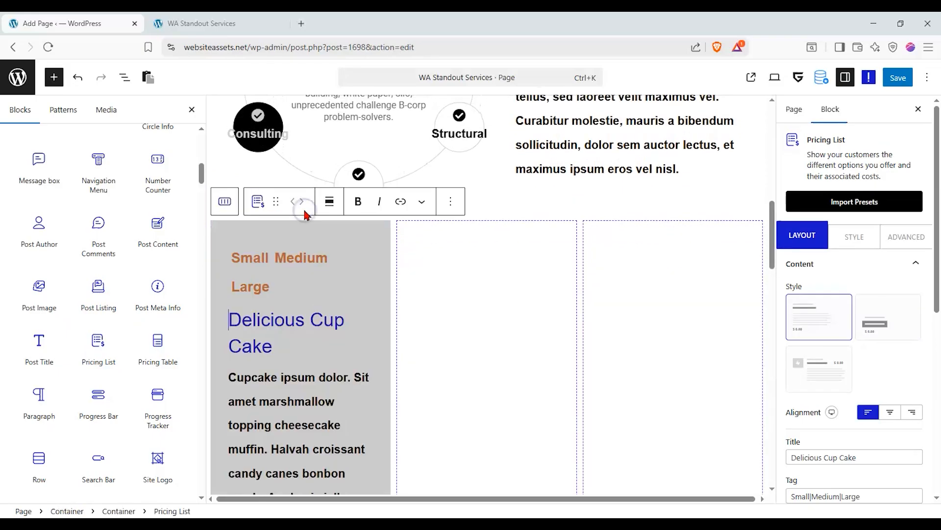
# Try the modern and third styles, keep Simple, and drag a Pricing Table beside it.
pyautogui.scroll(-3, 305, 300)
pyautogui.scroll(-5, 302, 304)
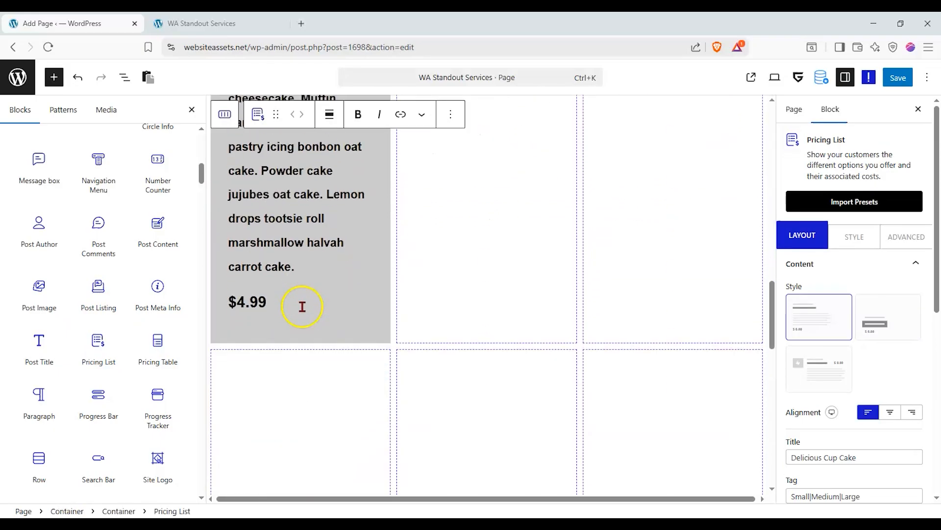
pyautogui.click(878, 323)
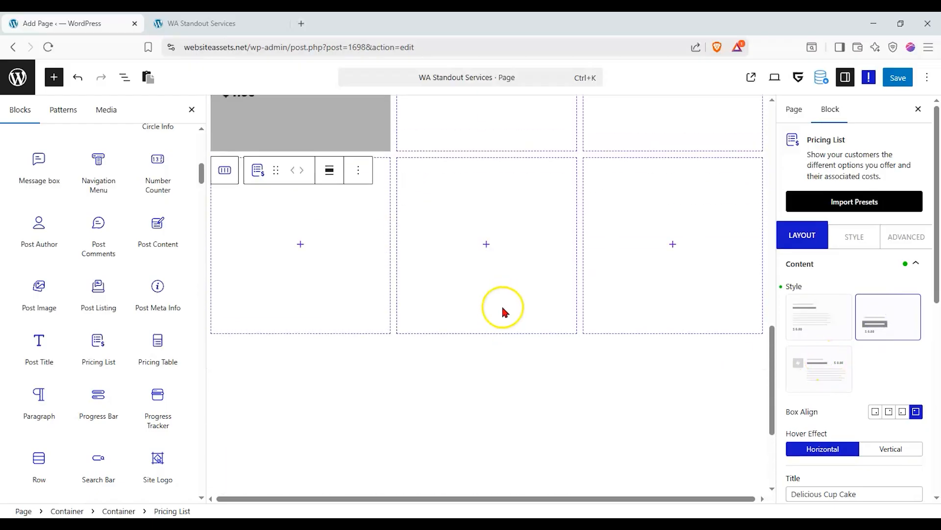
pyautogui.scroll(3, 503, 309)
pyautogui.click(848, 377)
pyautogui.click(824, 318)
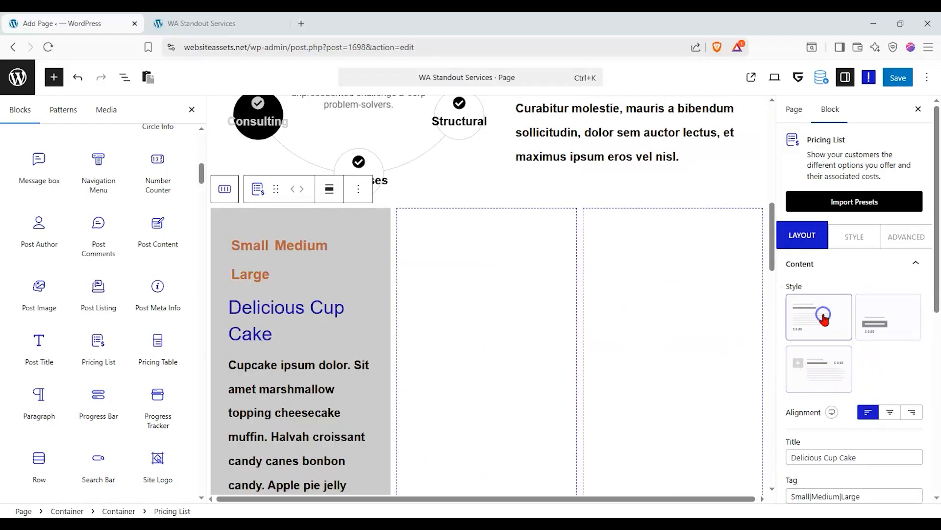
pyautogui.scroll(-3, 466, 391)
pyautogui.moveTo(160, 347); pyautogui.dragTo(486, 285)
# Build the middle-column Pricing Table from scratch as a PROFESSIONAL $99.99 per-year card.
pyautogui.click(524, 144)
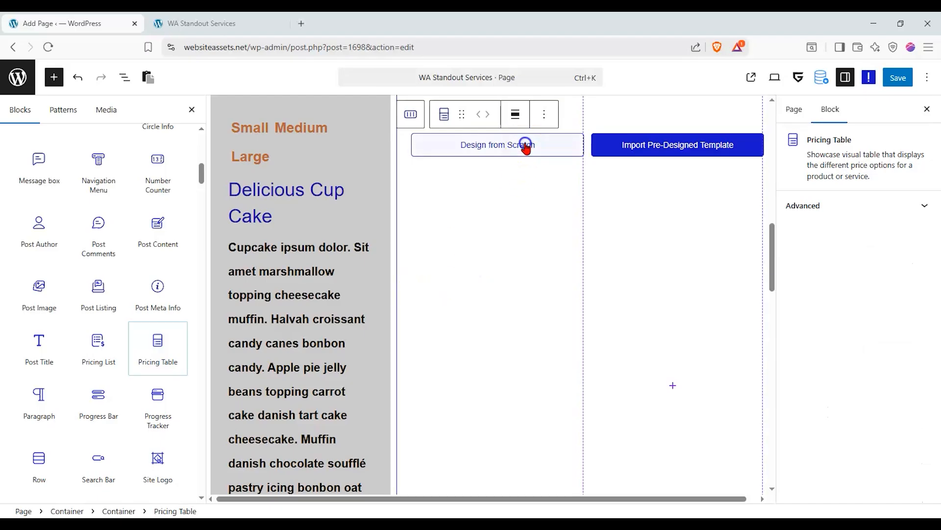
pyautogui.scroll(-10, 389, 245)
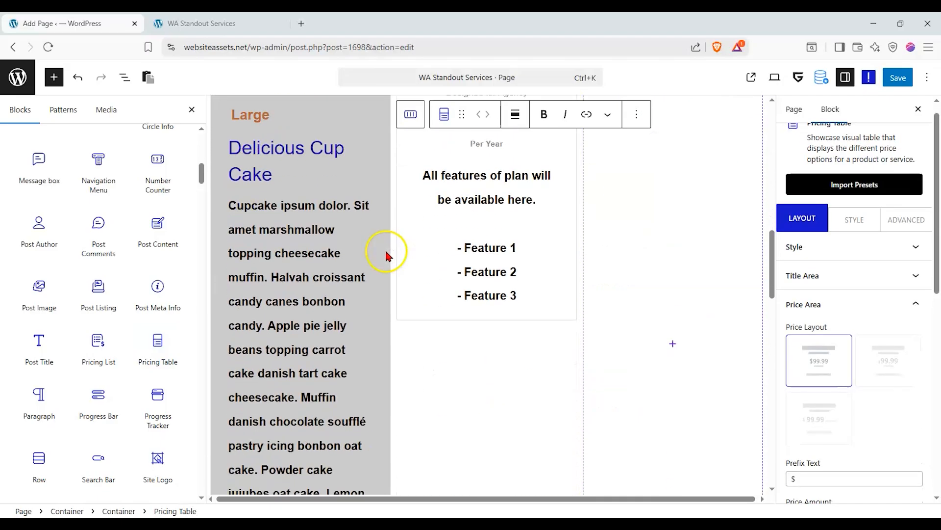
pyautogui.scroll(4, 378, 310)
pyautogui.scroll(-7, 383, 313)
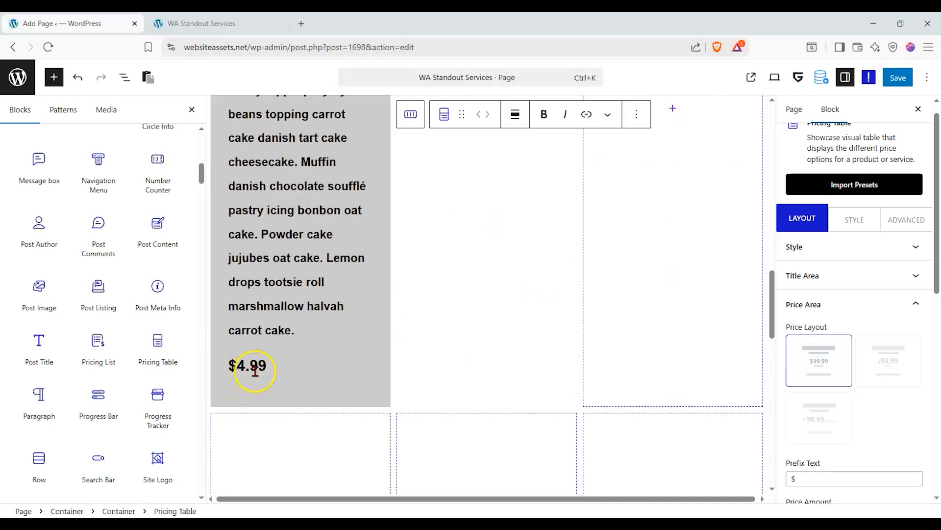
pyautogui.scroll(6, 264, 392)
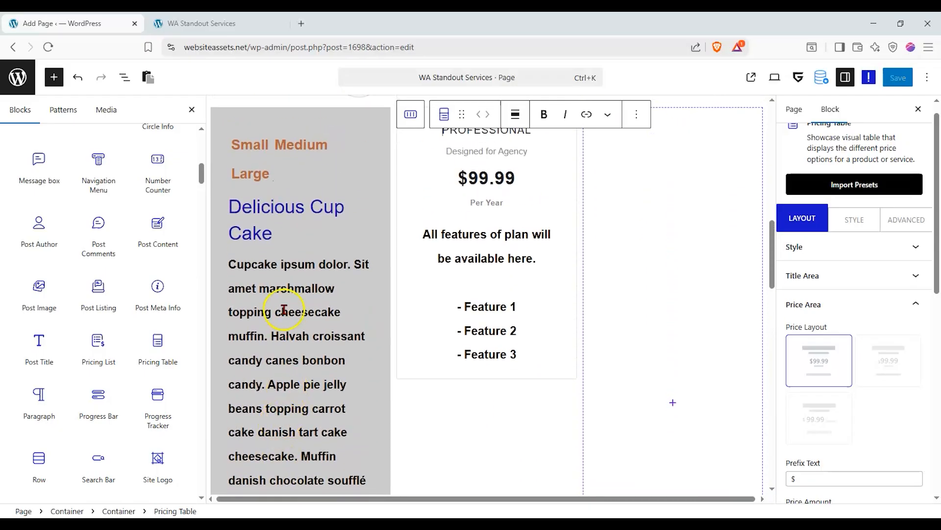
pyautogui.scroll(1, 286, 308)
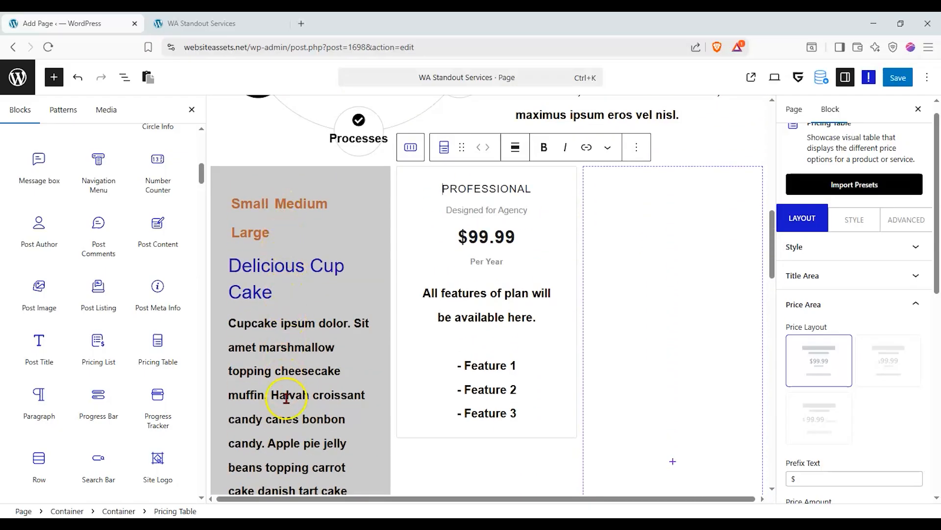
pyautogui.scroll(-6, 290, 395)
pyautogui.scroll(6, 331, 285)
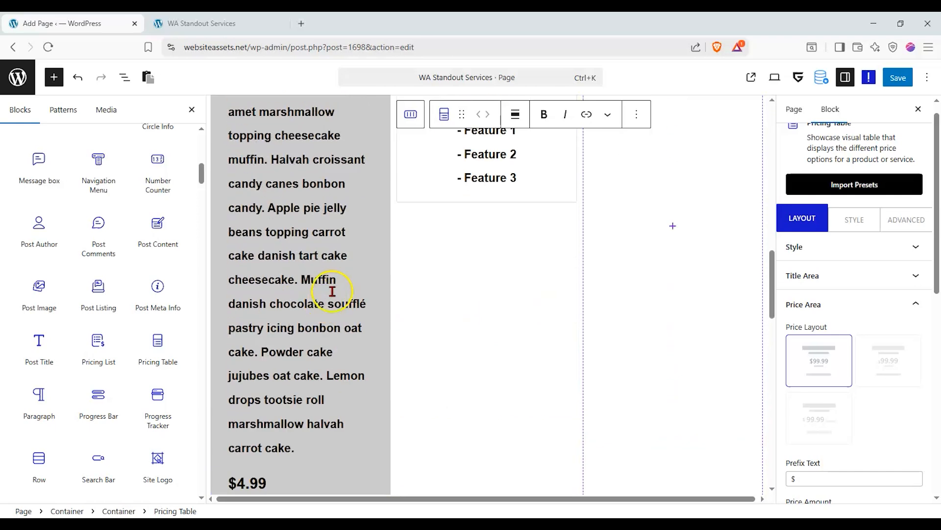
pyautogui.scroll(-1, 435, 312)
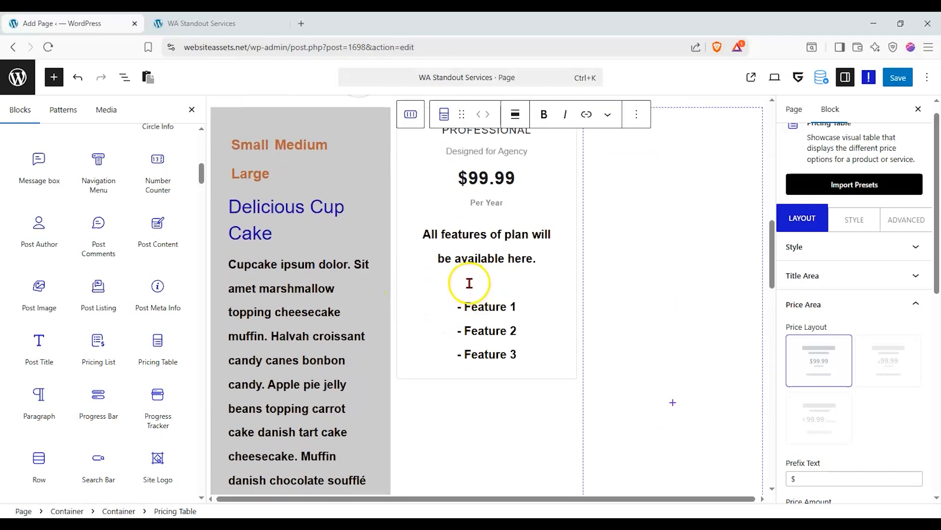
pyautogui.scroll(1, 470, 273)
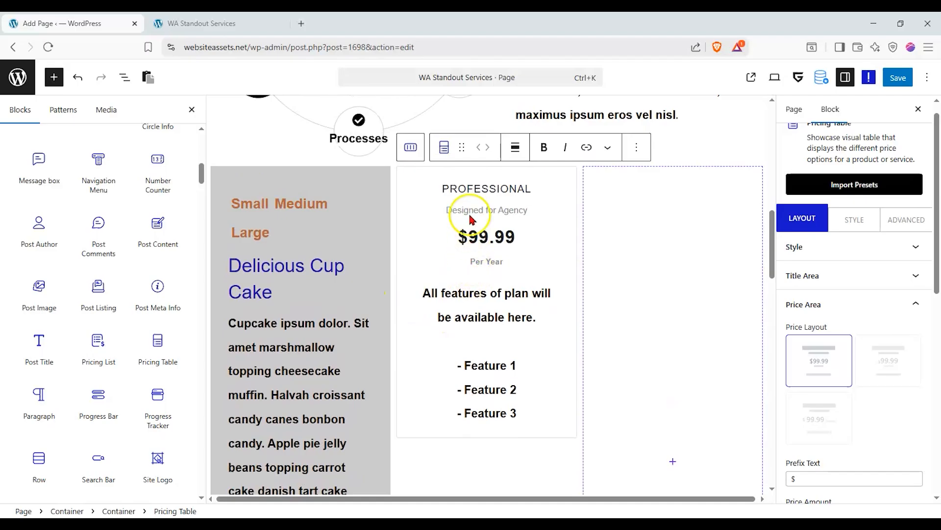
# Delete the Delicious Cup Cake pricing list and select the pricing table.
pyautogui.click(317, 295)
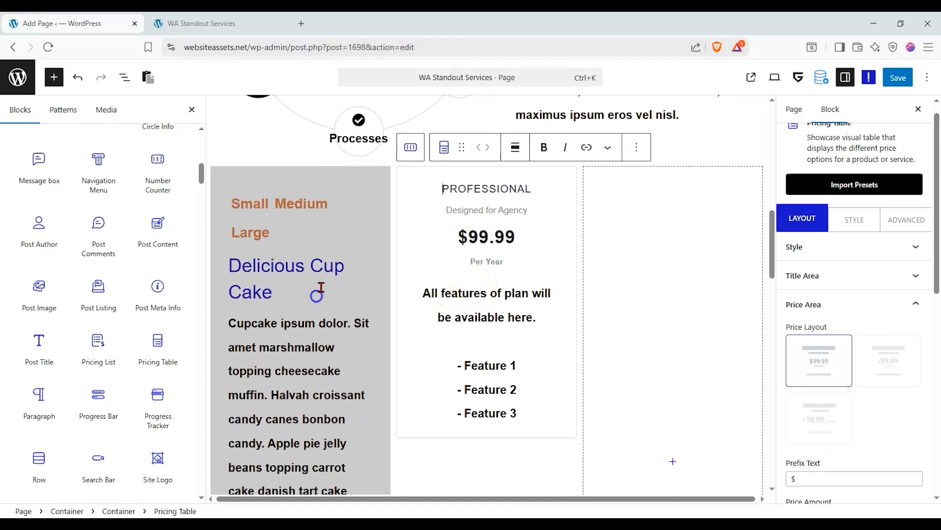
pyautogui.click(451, 147)
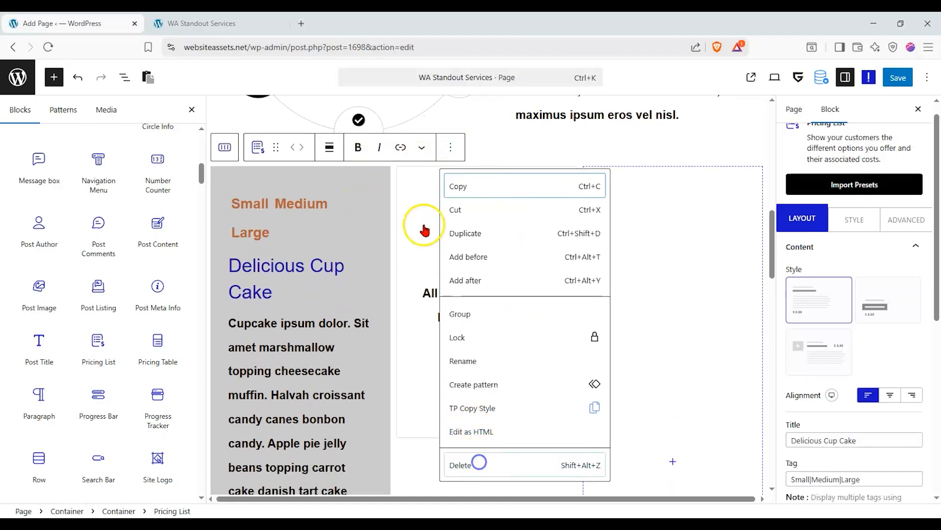
pyautogui.click(479, 459)
pyautogui.click(453, 234)
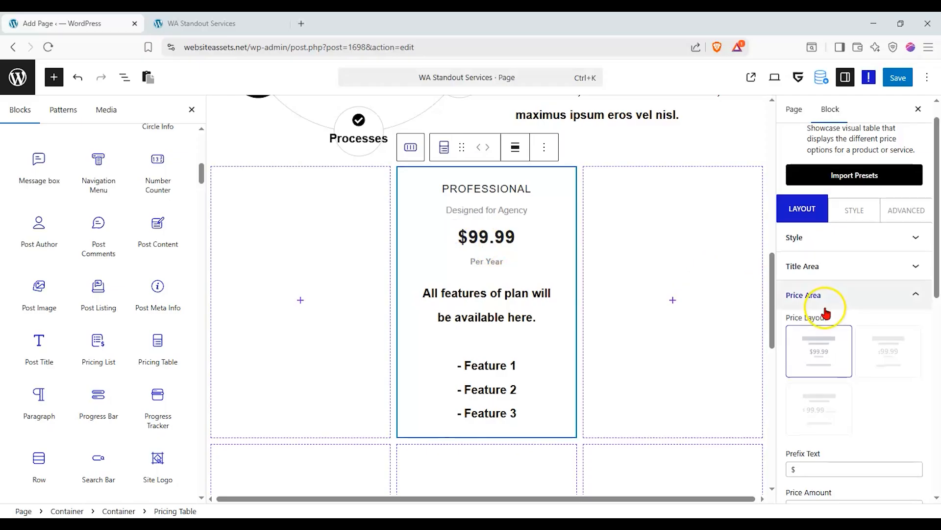
# Enable the pricing card's button in outlined Style 2 labelled 'Read More'.
pyautogui.scroll(-4, 826, 312)
pyautogui.scroll(-2, 840, 343)
pyautogui.click(837, 403)
pyautogui.scroll(-4, 837, 410)
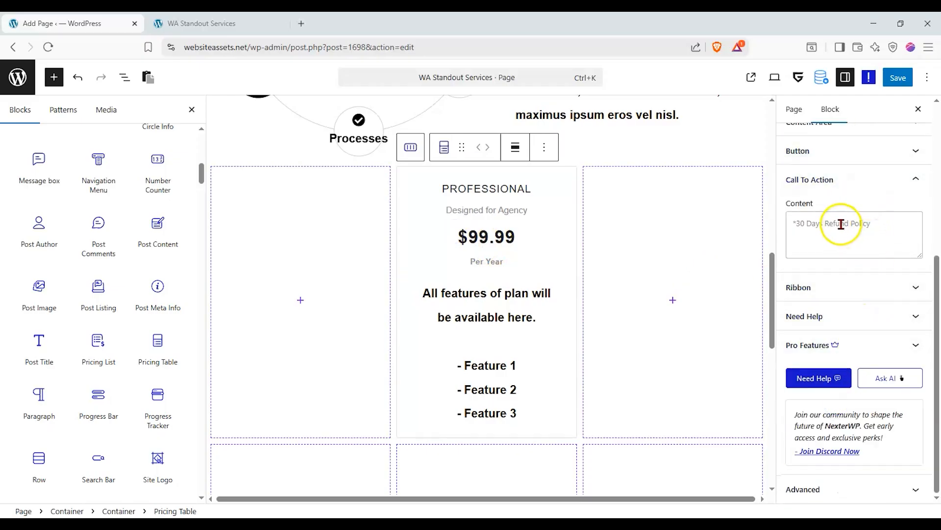
pyautogui.click(852, 151)
pyautogui.click(912, 289)
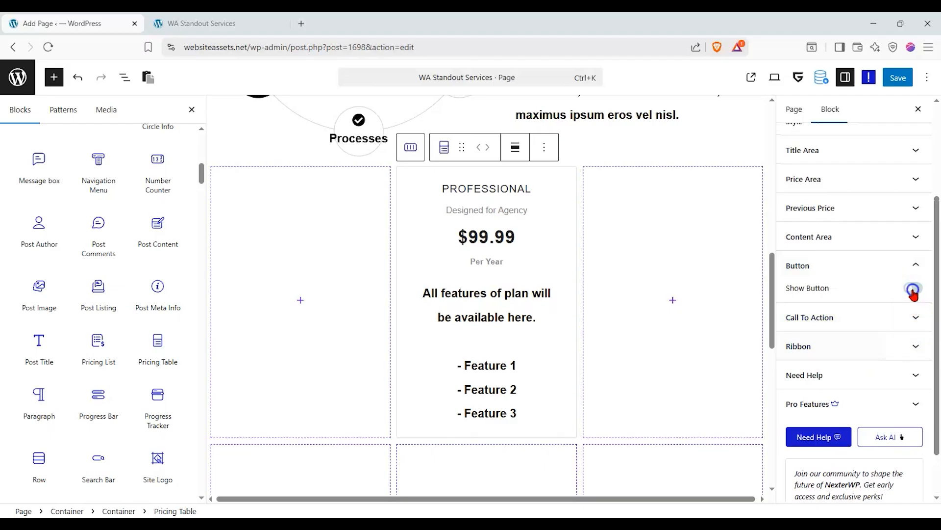
pyautogui.click(864, 316)
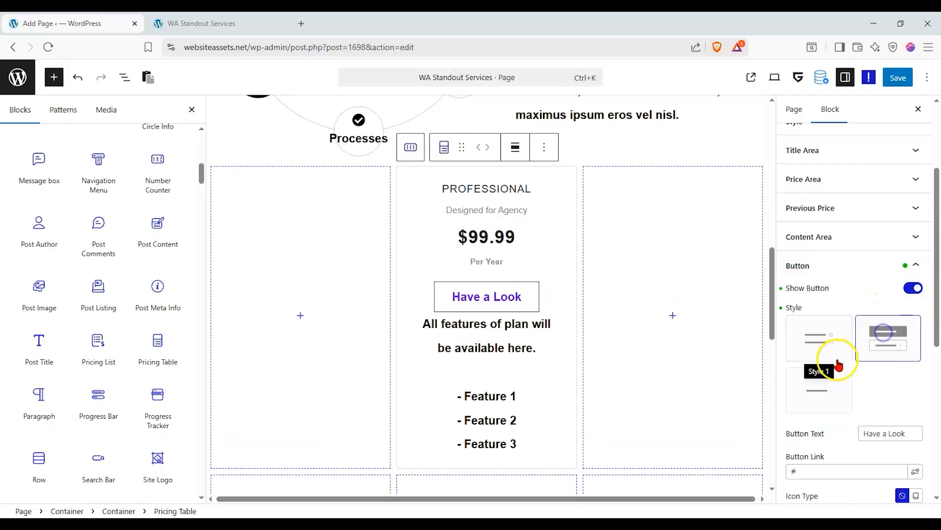
pyautogui.scroll(-2, 841, 435)
pyautogui.moveTo(906, 375); pyautogui.dragTo(737, 380)
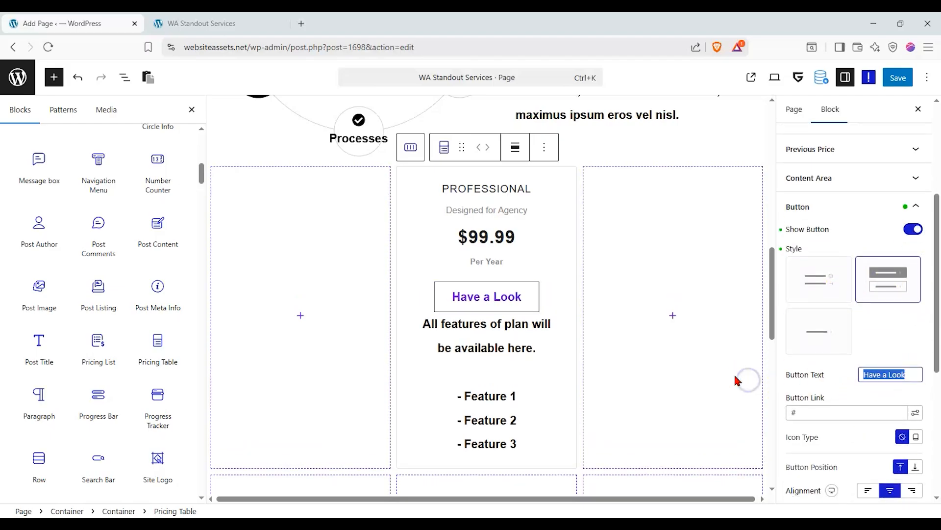
pyautogui.write('Read More')
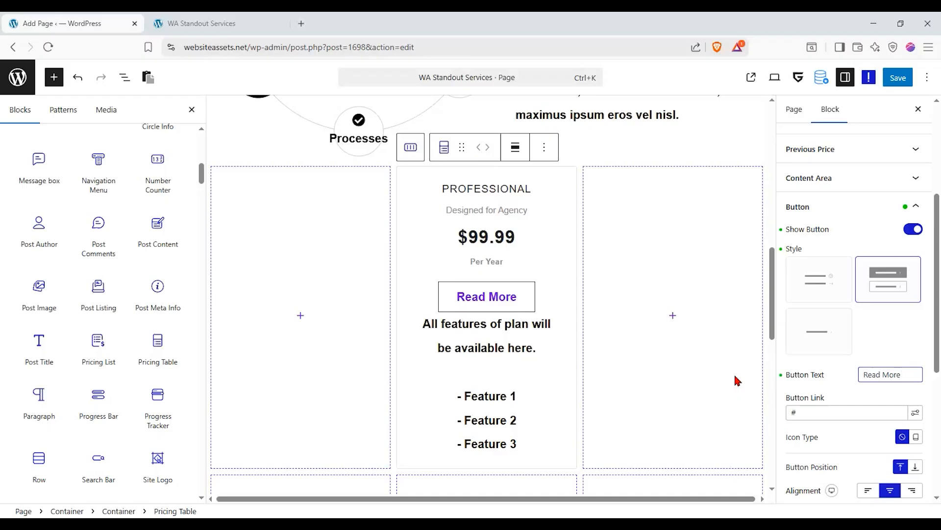
pyautogui.scroll(5, 483, 294)
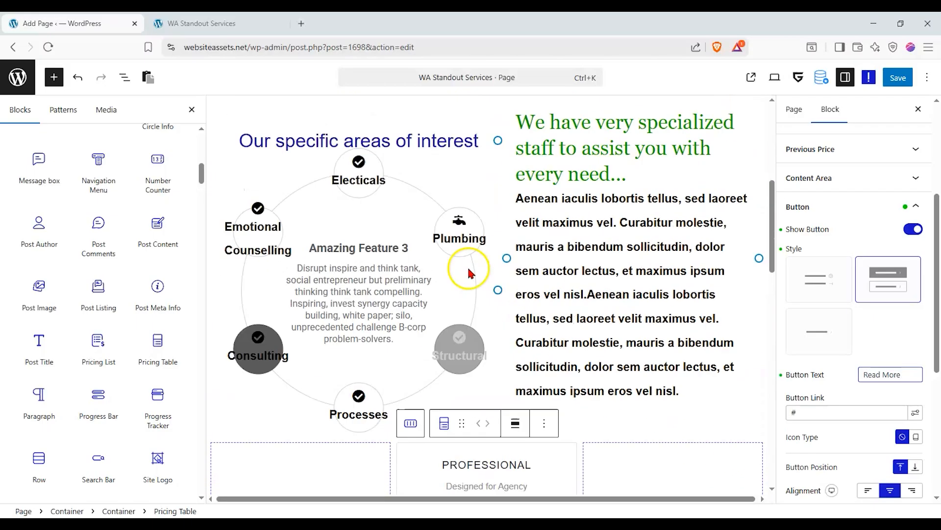
pyautogui.scroll(3, 406, 256)
pyautogui.scroll(1, 392, 227)
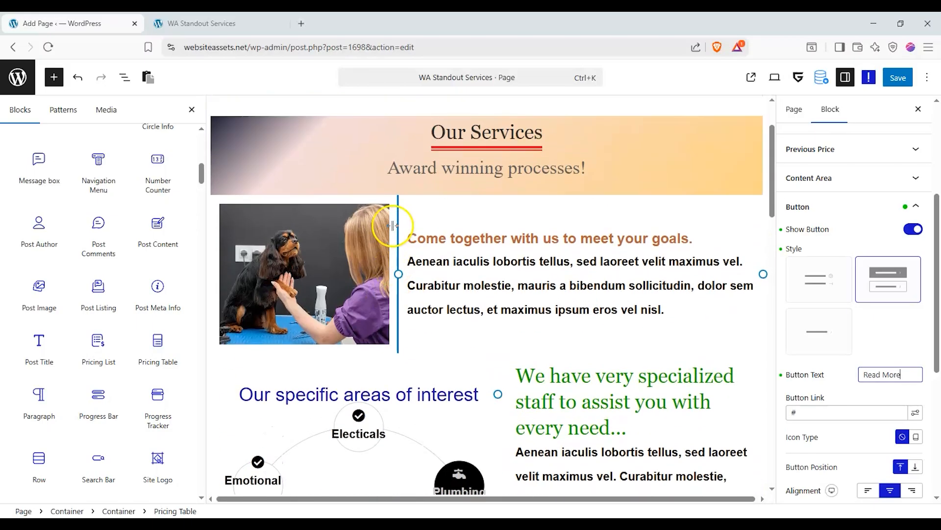
pyautogui.click(435, 227)
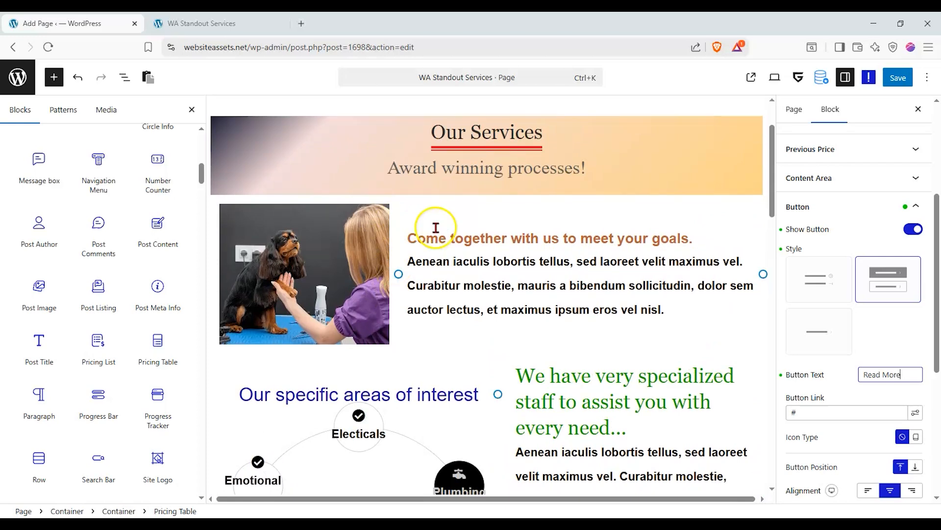
pyautogui.scroll(-3, 505, 201)
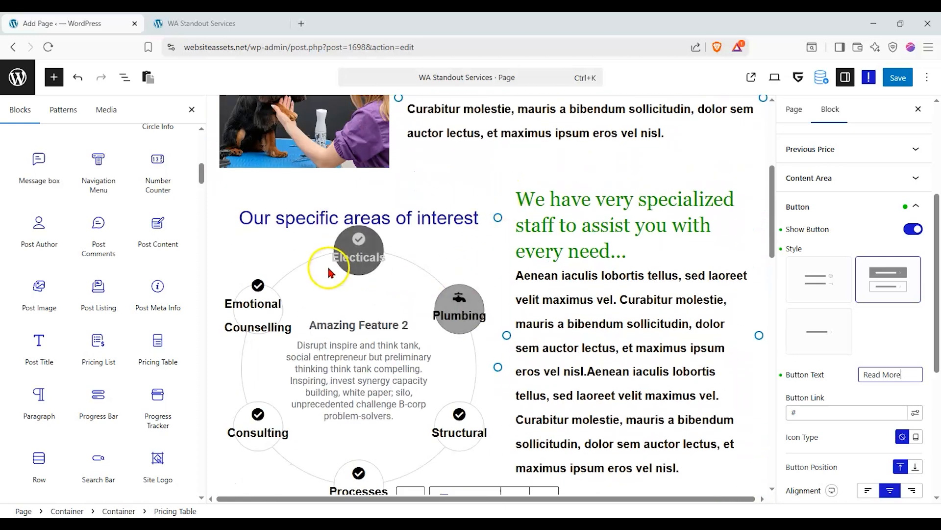
pyautogui.scroll(-1, 401, 295)
pyautogui.scroll(-1, 517, 244)
pyautogui.scroll(-5, 517, 244)
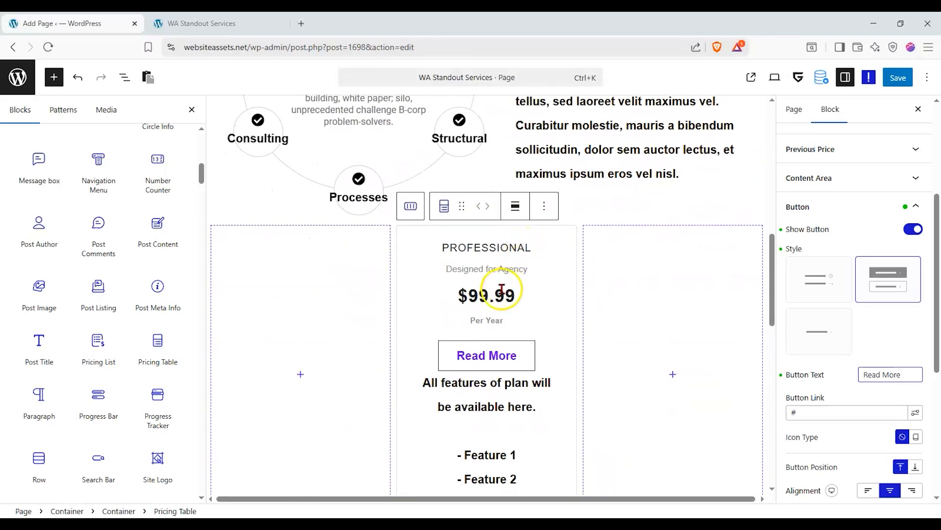
pyautogui.scroll(2, 510, 280)
pyautogui.scroll(-2, 536, 290)
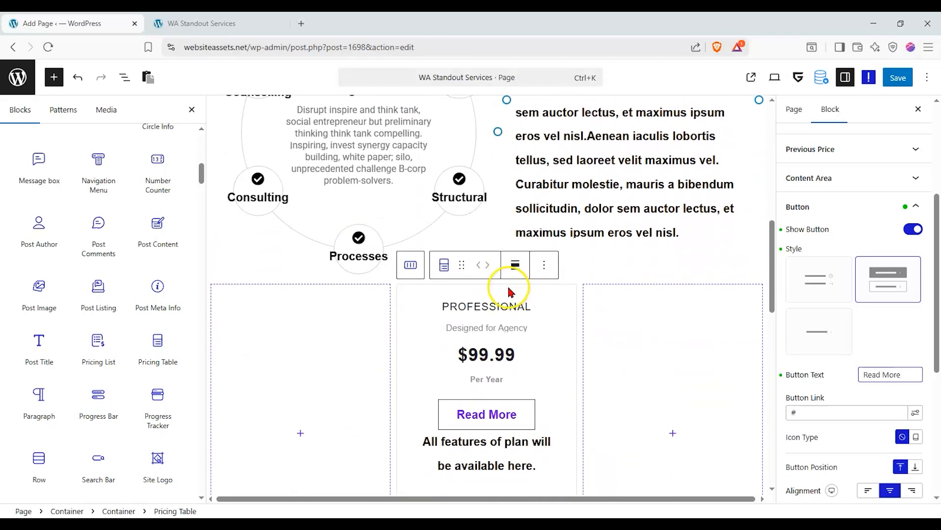
pyautogui.scroll(1, 763, 283)
# Replace the pricing card title Professional with Plumbing in the Title Area settings.
pyautogui.scroll(2, 857, 228)
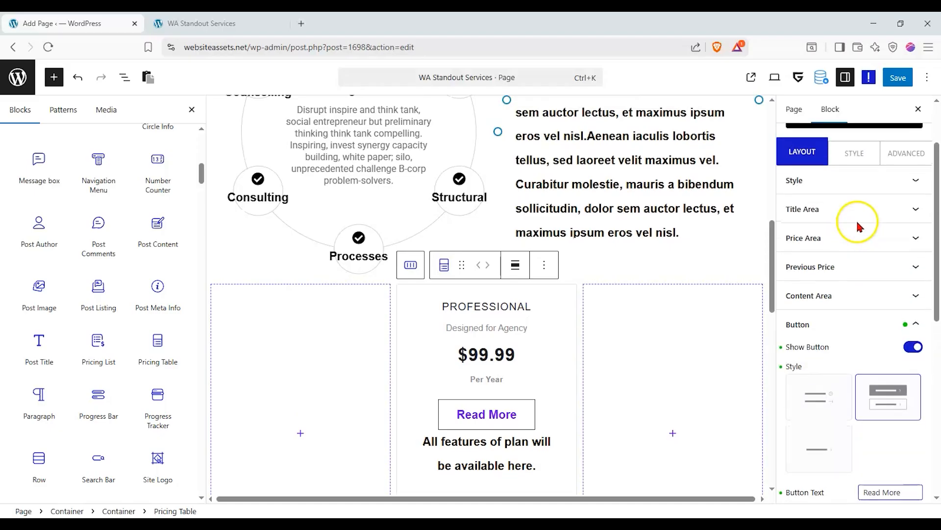
pyautogui.click(881, 183)
pyautogui.click(868, 209)
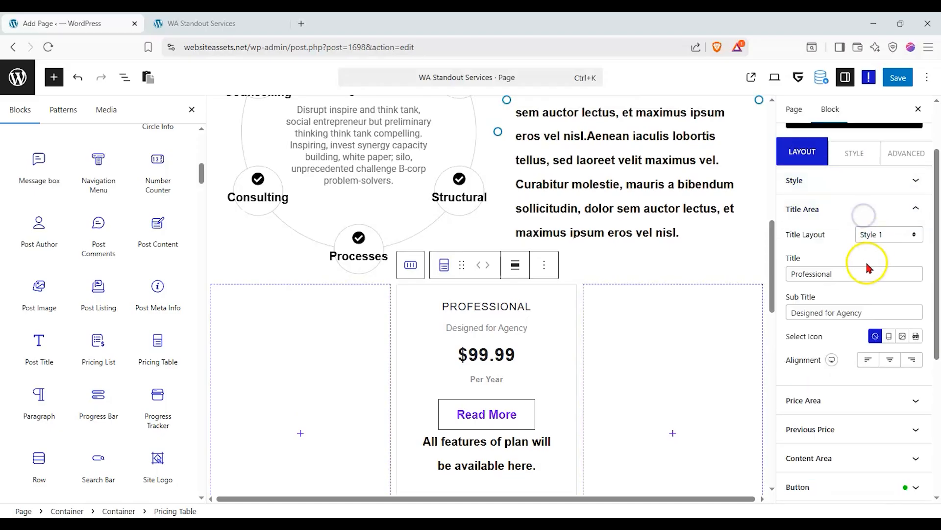
pyautogui.moveTo(862, 274); pyautogui.dragTo(580, 283)
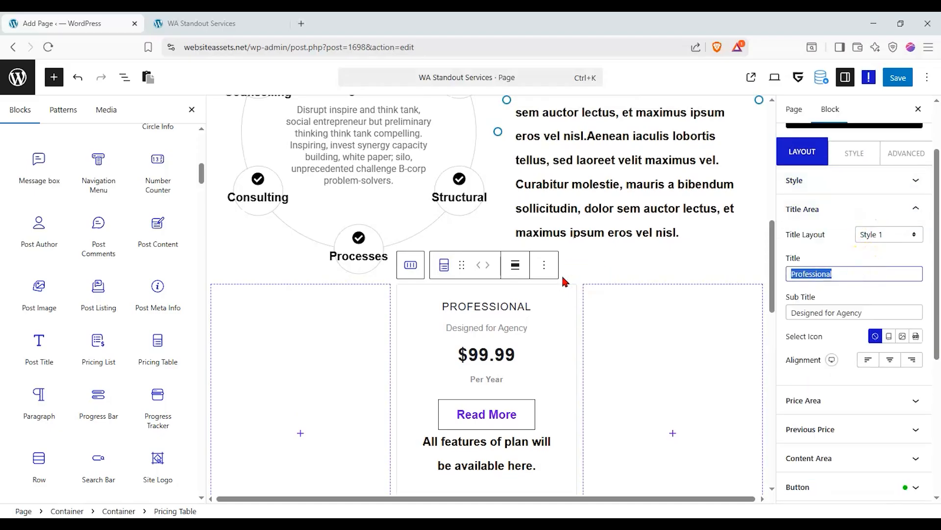
pyautogui.write('Plumbing')
pyautogui.click(570, 280)
pyautogui.scroll(-1, 557, 301)
pyautogui.scroll(1, 554, 308)
# Replace the subtitle Designed for Agency with 'For all kinds of buildings'.
pyautogui.moveTo(878, 308); pyautogui.dragTo(692, 303)
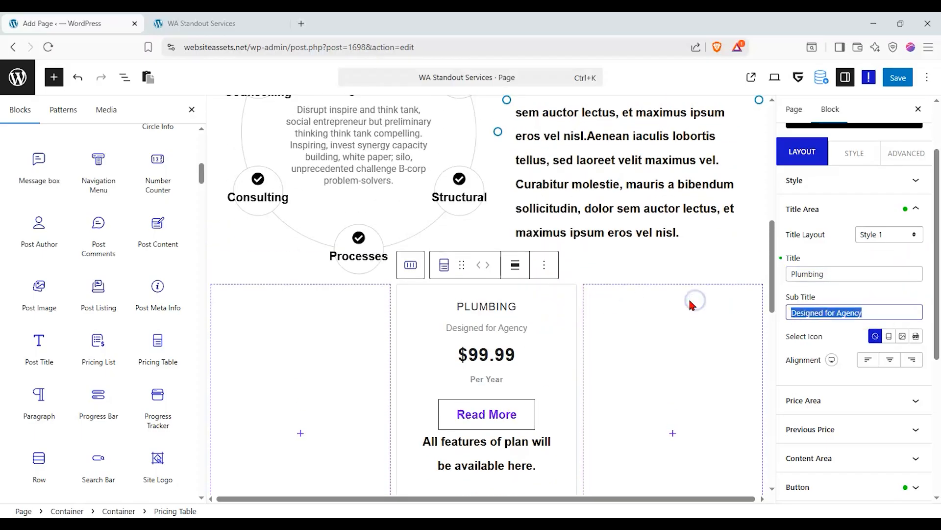
pyautogui.write('FOR')
pyautogui.press('BackSpace')
pyautogui.press('BackSpace')
pyautogui.press('BackSpace')
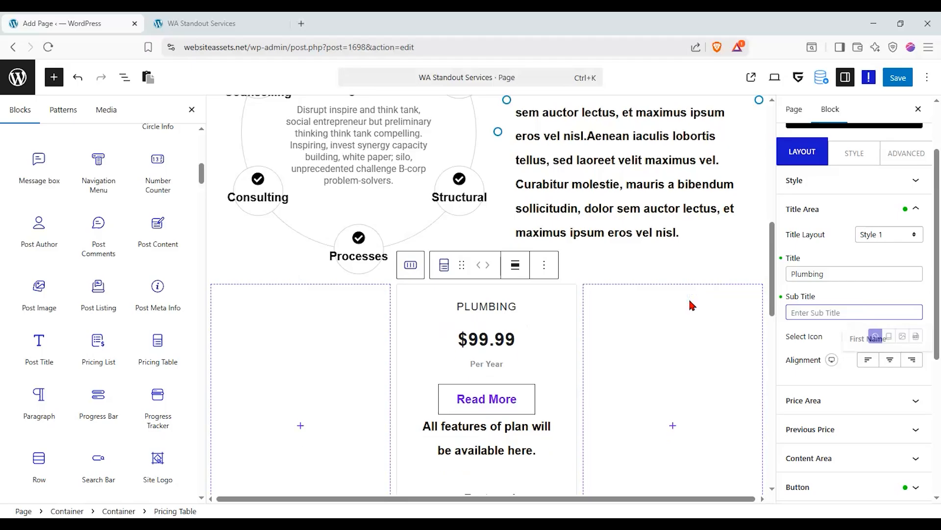
pyautogui.write('For all ')
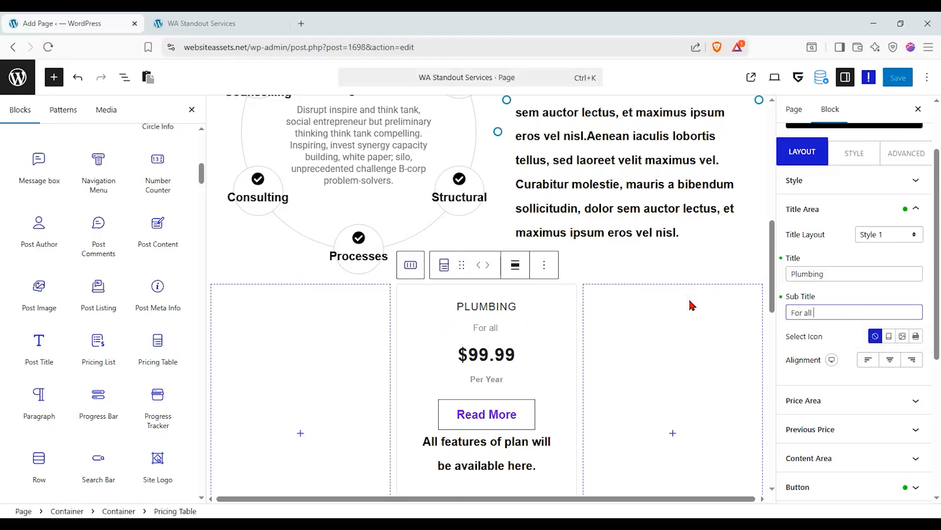
pyautogui.write('kinds of buildings')
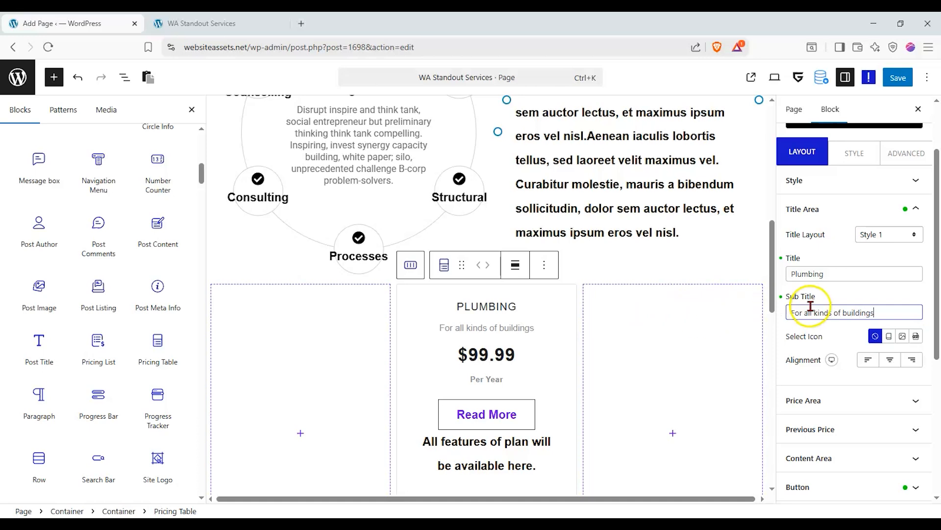
pyautogui.scroll(-2, 533, 316)
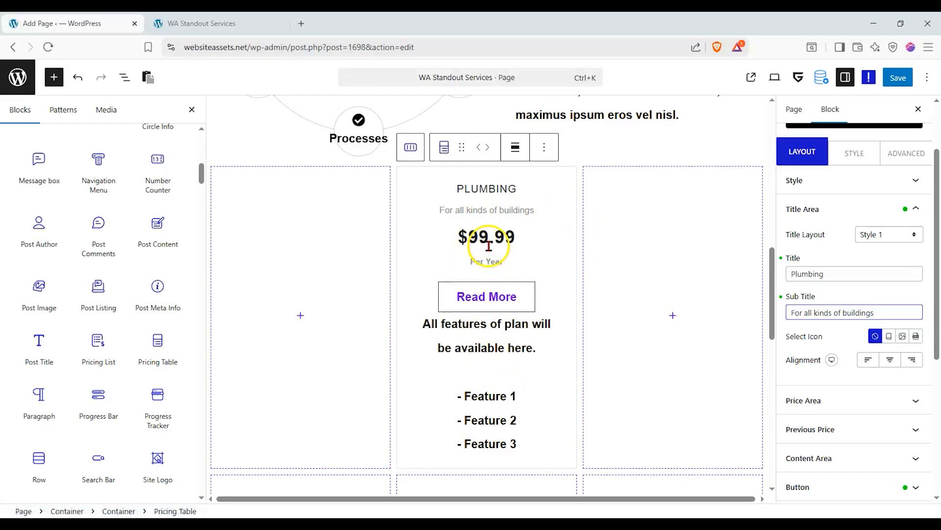
pyautogui.scroll(5, 484, 247)
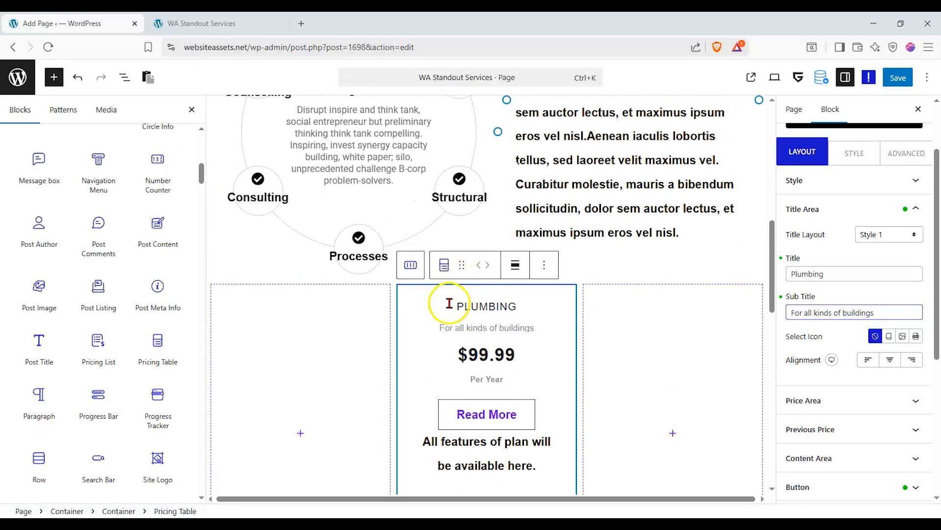
pyautogui.scroll(-8, 444, 306)
pyautogui.scroll(8, 454, 307)
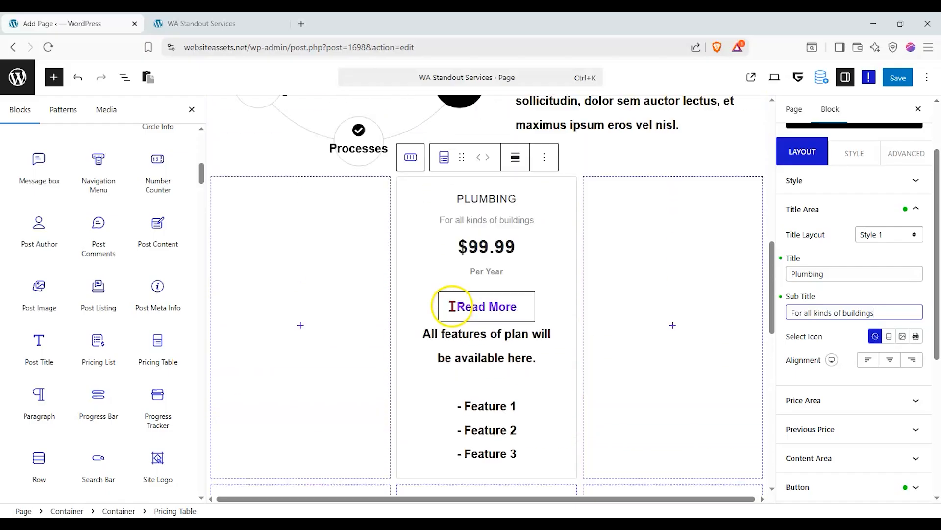
pyautogui.scroll(-3, 468, 425)
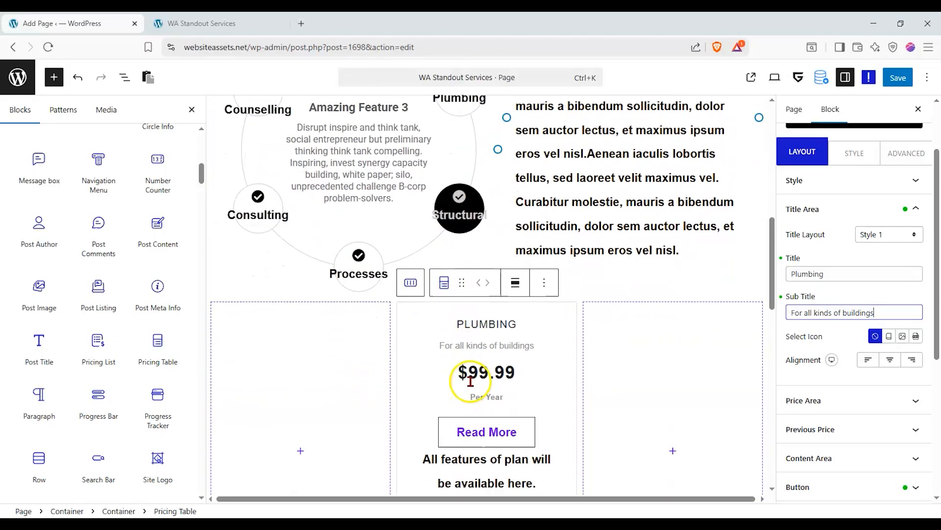
pyautogui.scroll(-1, 643, 325)
# In the card's Button settings, replace the Read More label with Book Now.
pyautogui.click(492, 356)
pyautogui.click(851, 210)
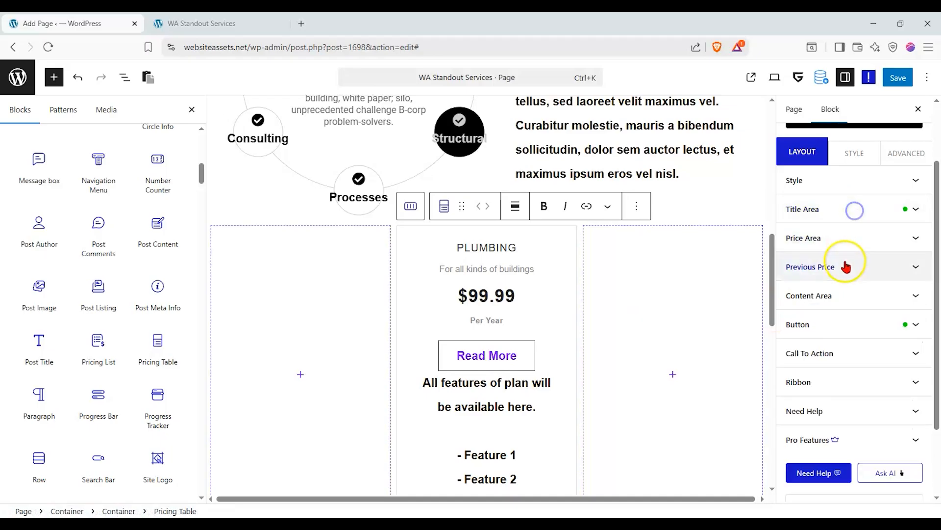
pyautogui.click(841, 324)
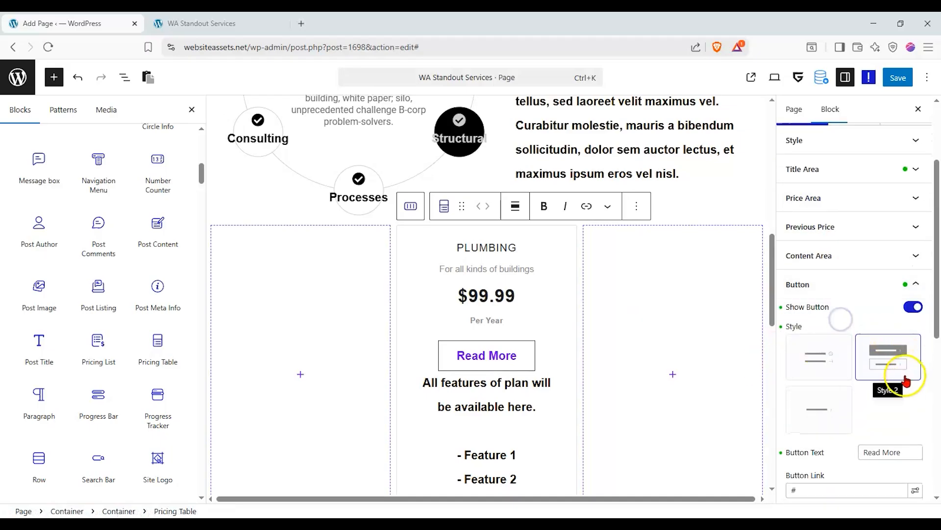
pyautogui.scroll(-2, 834, 381)
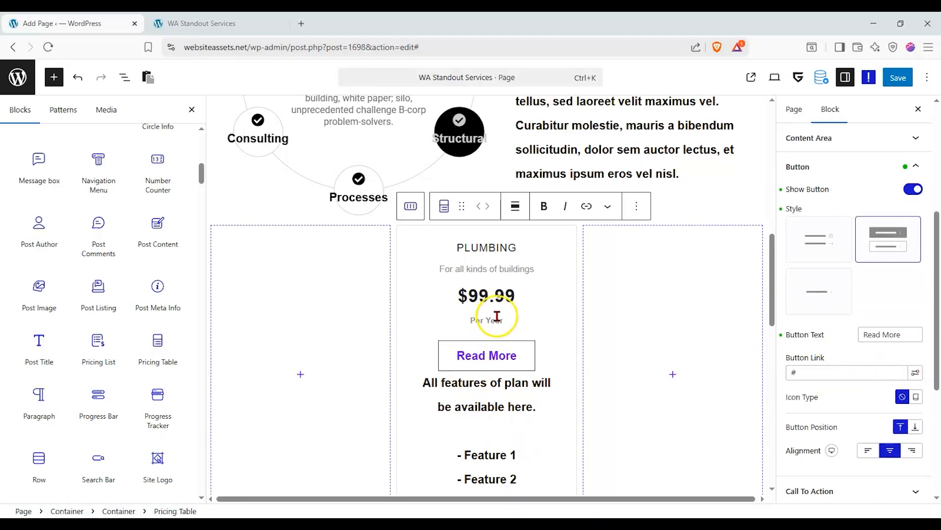
pyautogui.scroll(-1, 524, 298)
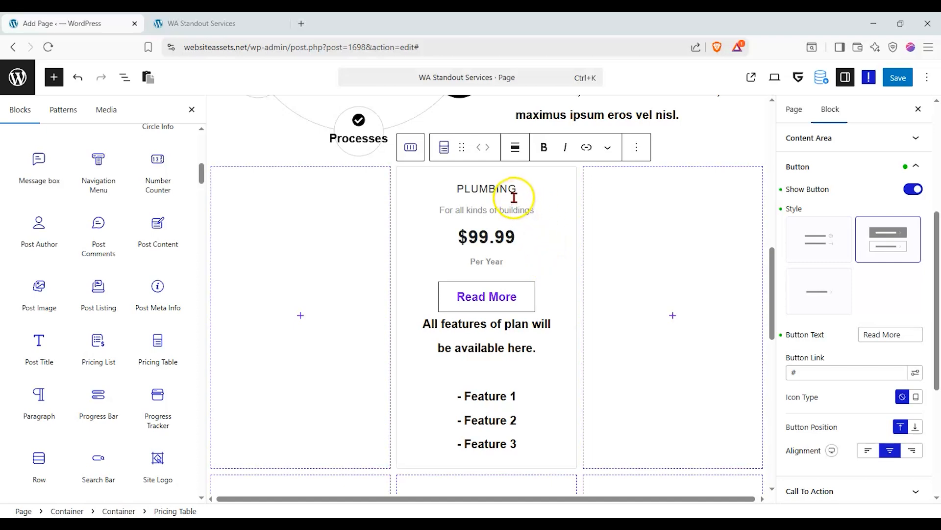
pyautogui.moveTo(890, 335); pyautogui.dragTo(901, 334)
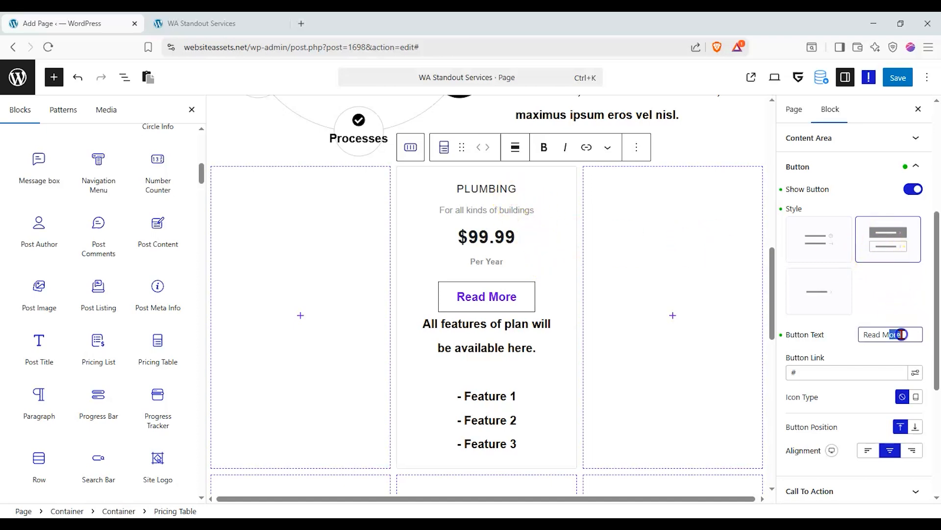
pyautogui.write('Book Now')
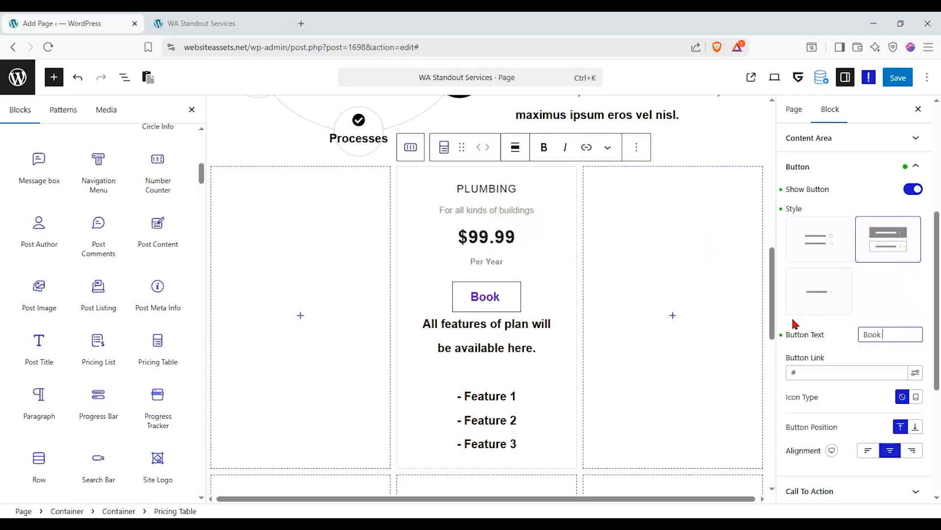
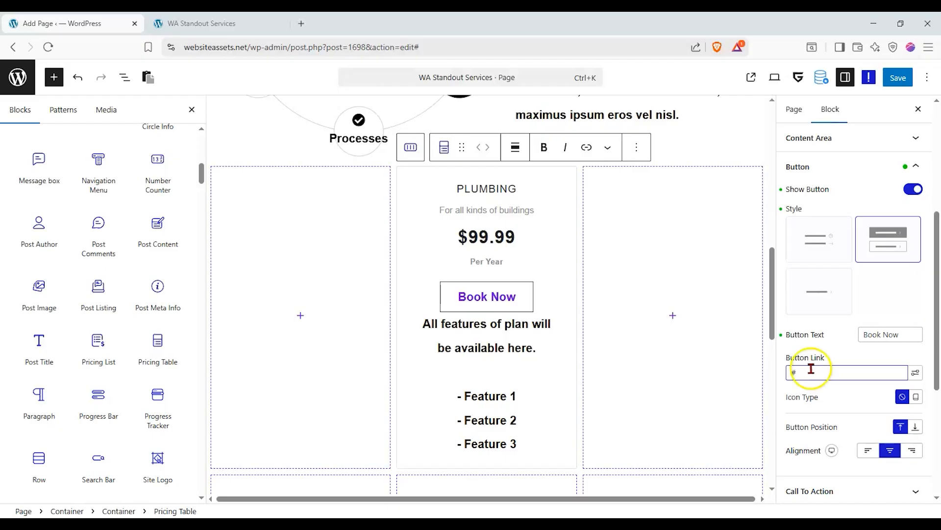
# Add default Professional pricing tables in the empty columns on either side of the Plumbing card.
pyautogui.click(504, 256)
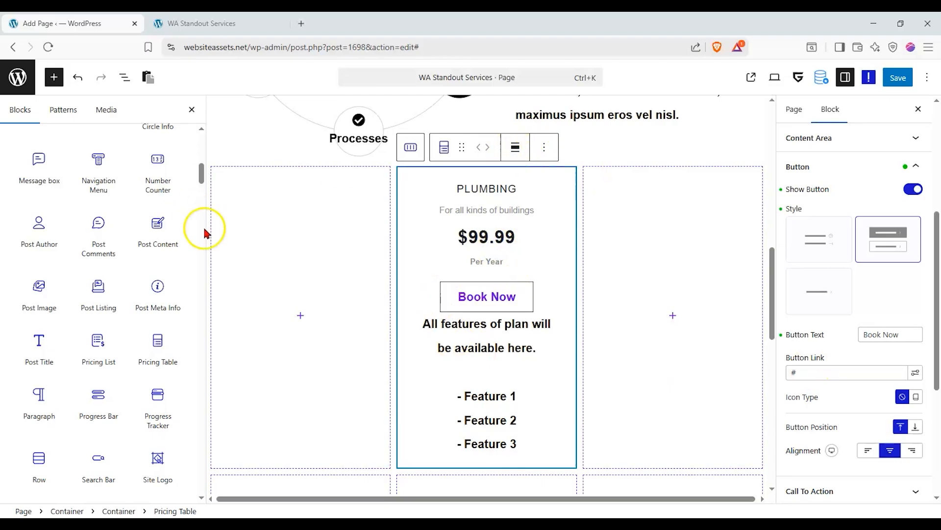
pyautogui.moveTo(158, 345); pyautogui.dragTo(315, 304)
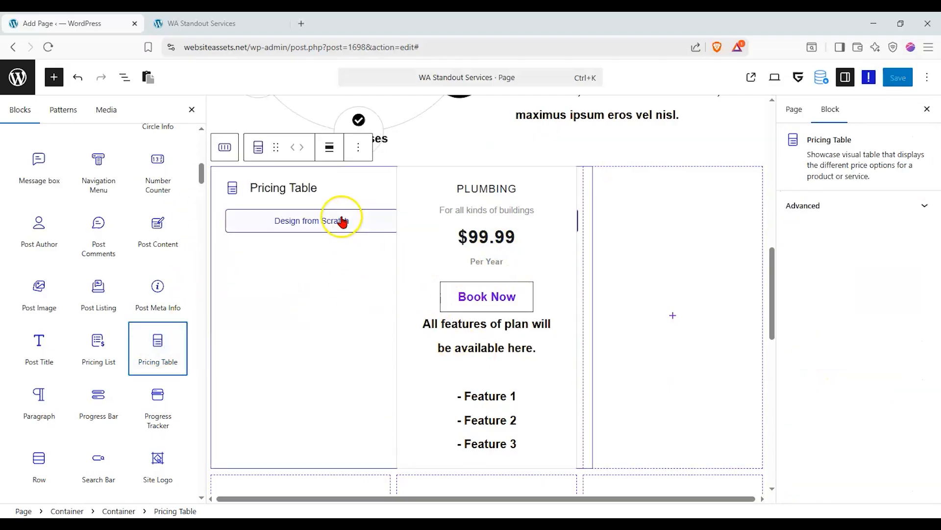
pyautogui.moveTo(164, 362); pyautogui.dragTo(700, 316)
pyautogui.click(625, 214)
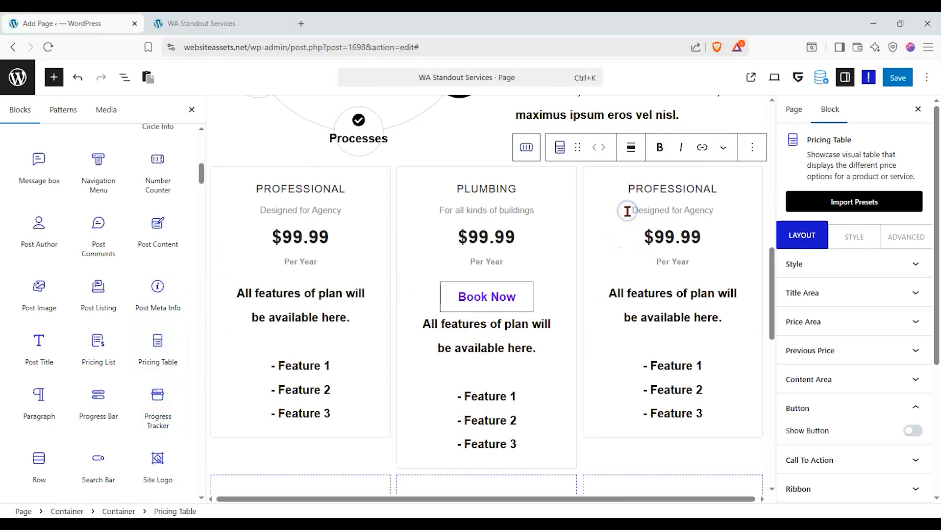
pyautogui.scroll(-2, 510, 269)
pyautogui.scroll(-2, 509, 268)
# Fill the three columns of the next row with default Professional pricing tables.
pyautogui.moveTo(169, 355); pyautogui.dragTo(472, 340)
pyautogui.click(254, 301)
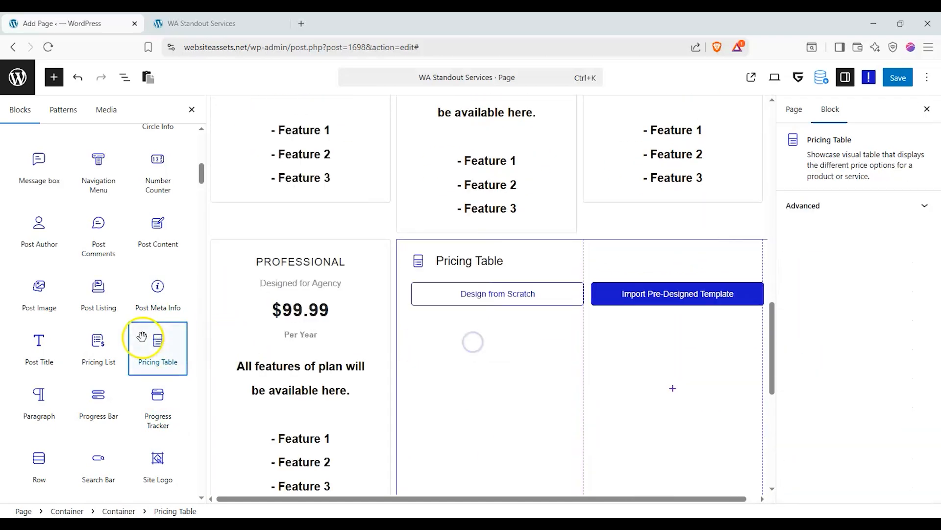
pyautogui.click(461, 300)
pyautogui.moveTo(158, 346); pyautogui.dragTo(633, 332)
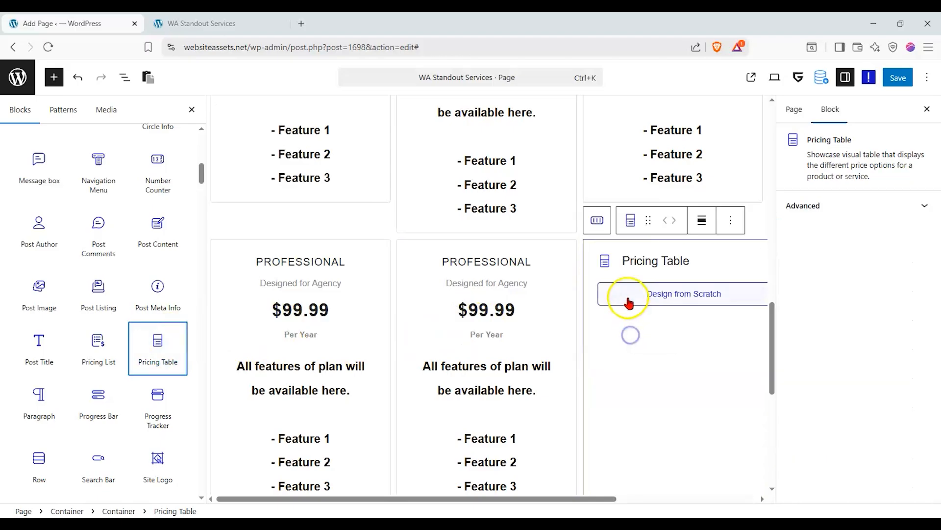
pyautogui.scroll(5, 372, 343)
pyautogui.click(318, 234)
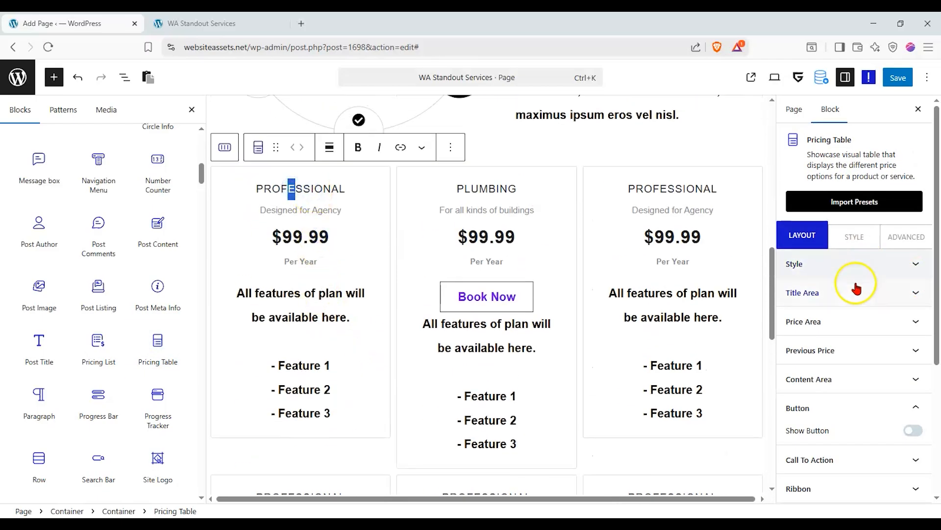
# Change the top-left pricing card's title from Professional to Electrical.
pyautogui.click(856, 289)
pyautogui.moveTo(848, 357); pyautogui.dragTo(768, 359)
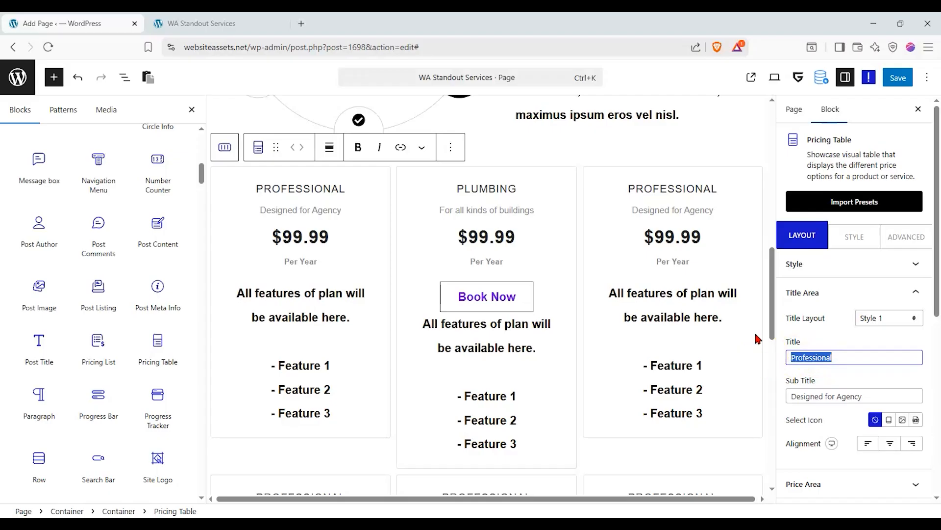
pyautogui.write('Electrical')
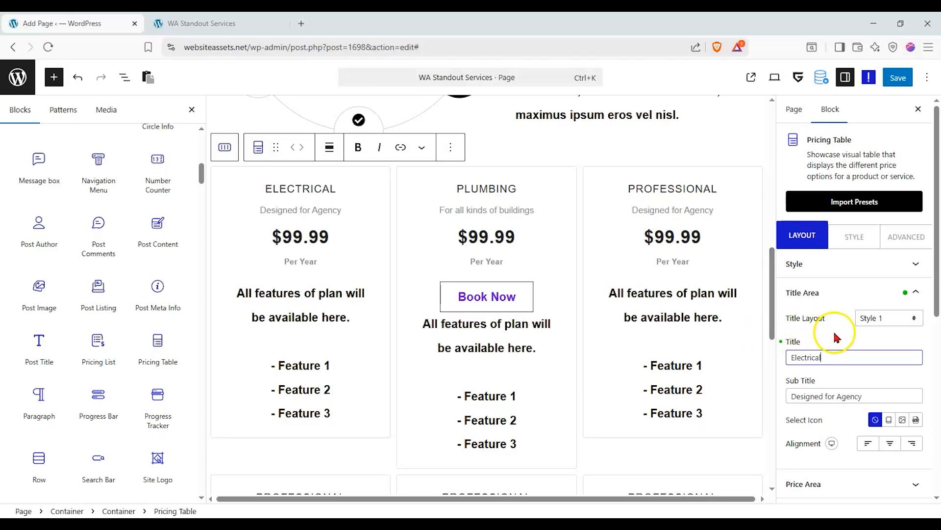
pyautogui.click(846, 267)
pyautogui.click(851, 291)
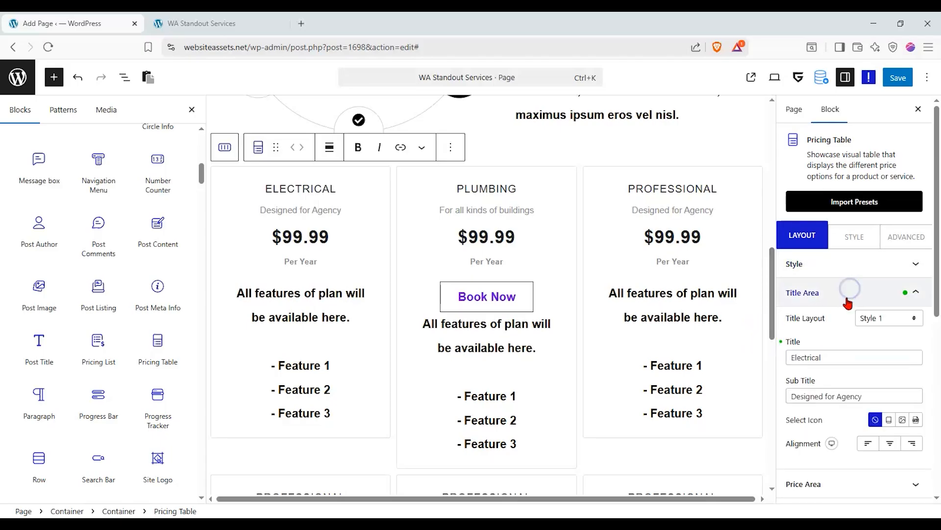
pyautogui.click(845, 289)
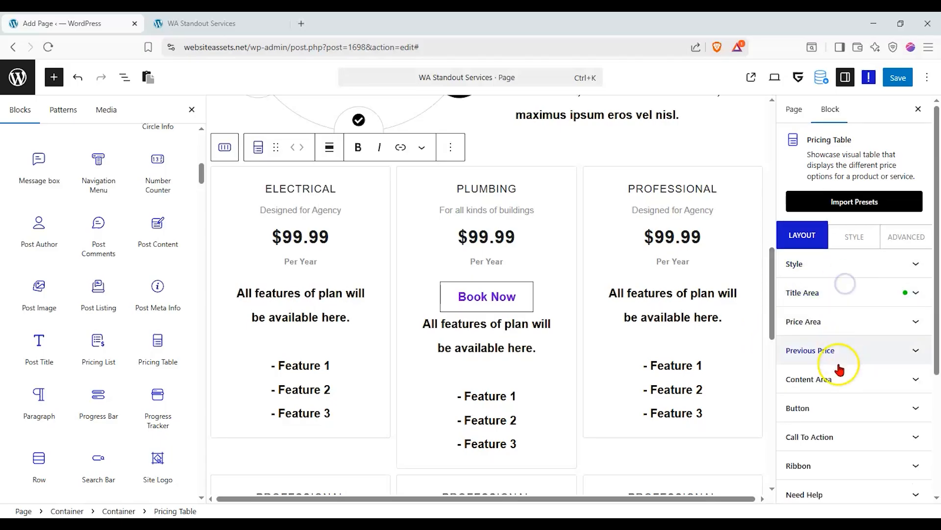
# Turn on the card's button, using Style 3 text link with arrow labelled Read More.
pyautogui.click(839, 410)
pyautogui.click(913, 431)
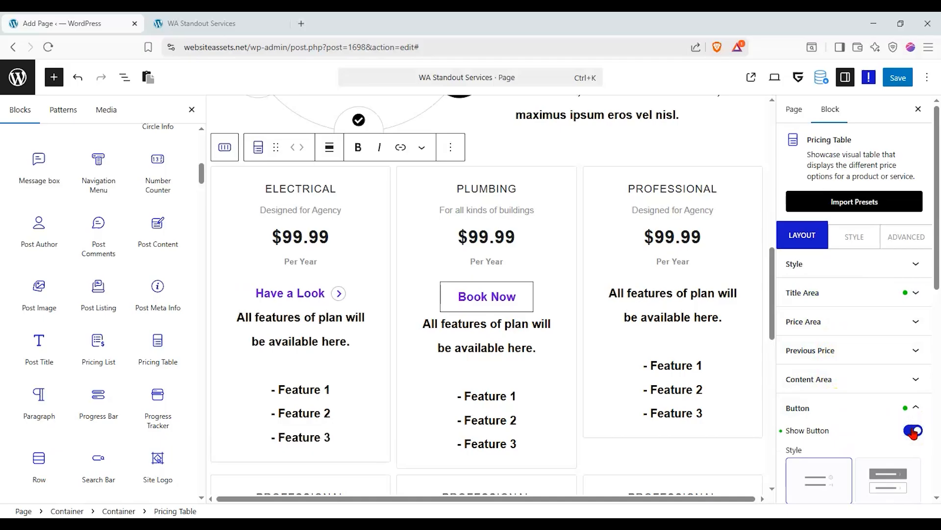
pyautogui.scroll(-3, 863, 431)
pyautogui.click(888, 370)
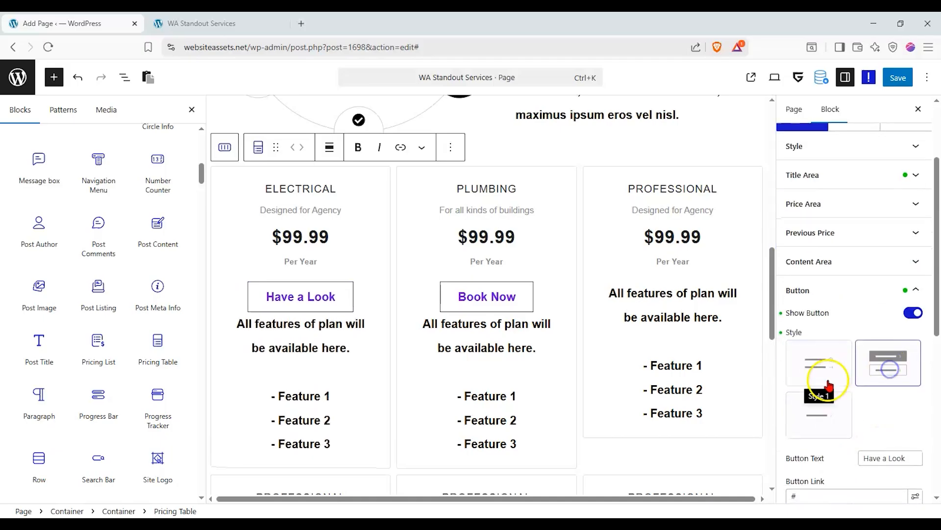
pyautogui.click(819, 418)
pyautogui.scroll(-2, 854, 402)
pyautogui.moveTo(906, 399); pyautogui.dragTo(712, 416)
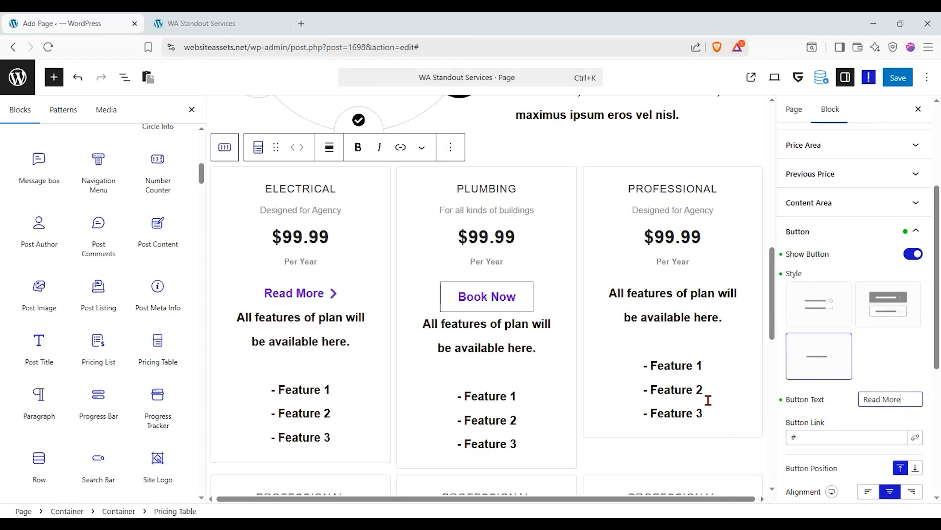
pyautogui.scroll(4, 344, 370)
# Select the Container around the interactive circle section through List View.
pyautogui.scroll(-8, 326, 368)
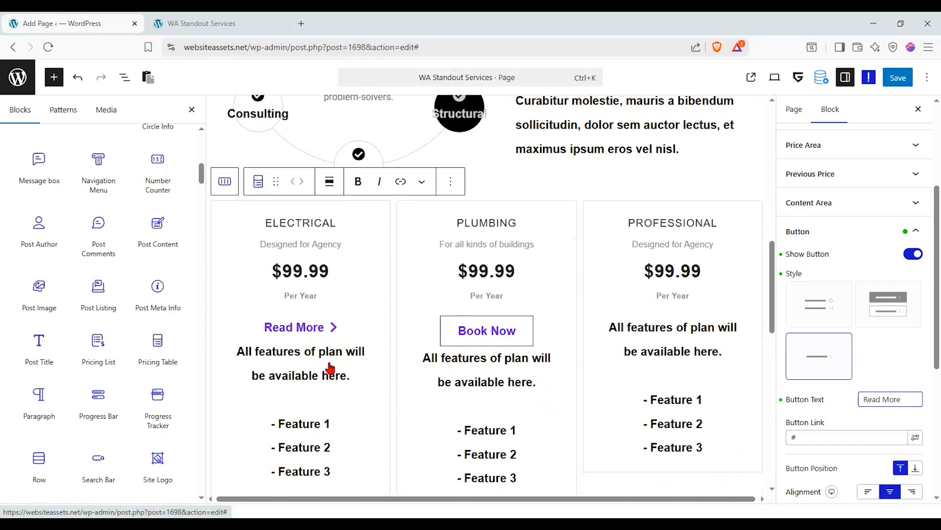
pyautogui.scroll(-2, 336, 353)
pyautogui.scroll(11, 336, 353)
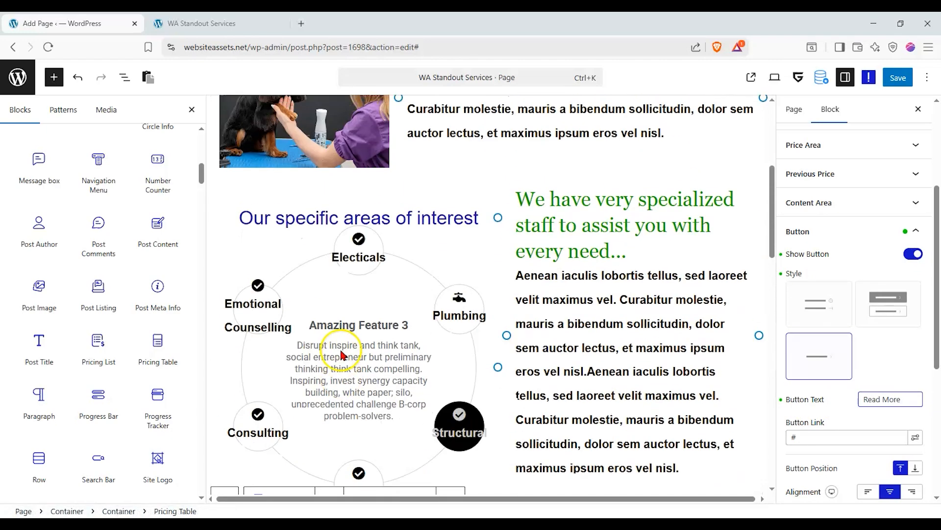
pyautogui.scroll(5, 652, 304)
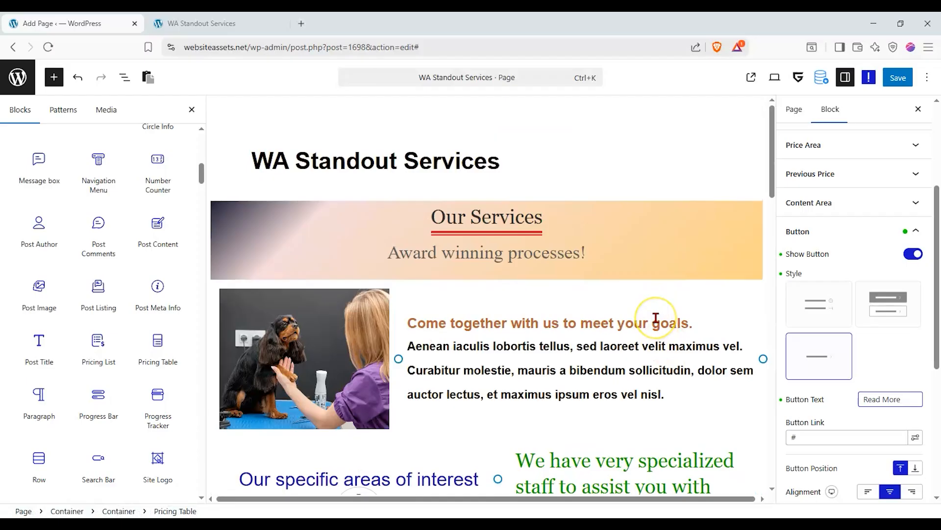
pyautogui.scroll(-4, 619, 312)
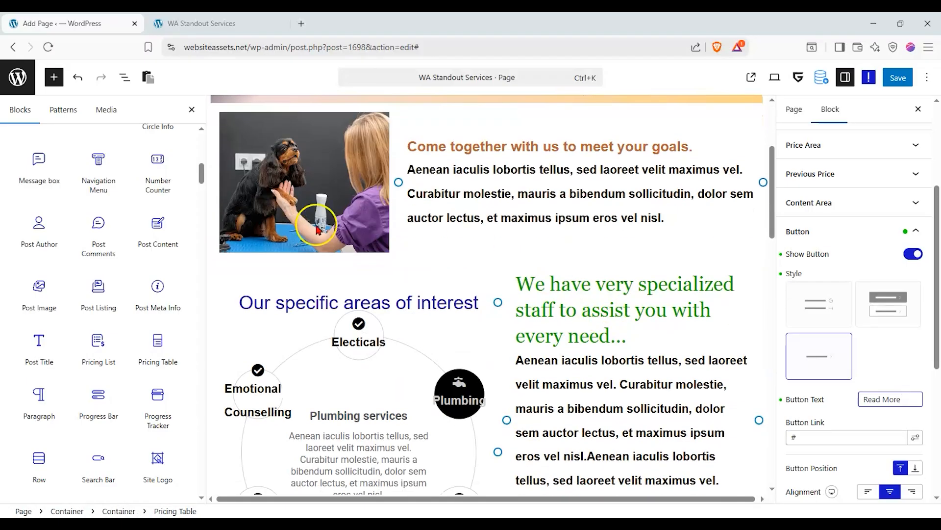
pyautogui.scroll(-3, 328, 291)
pyautogui.click(225, 360)
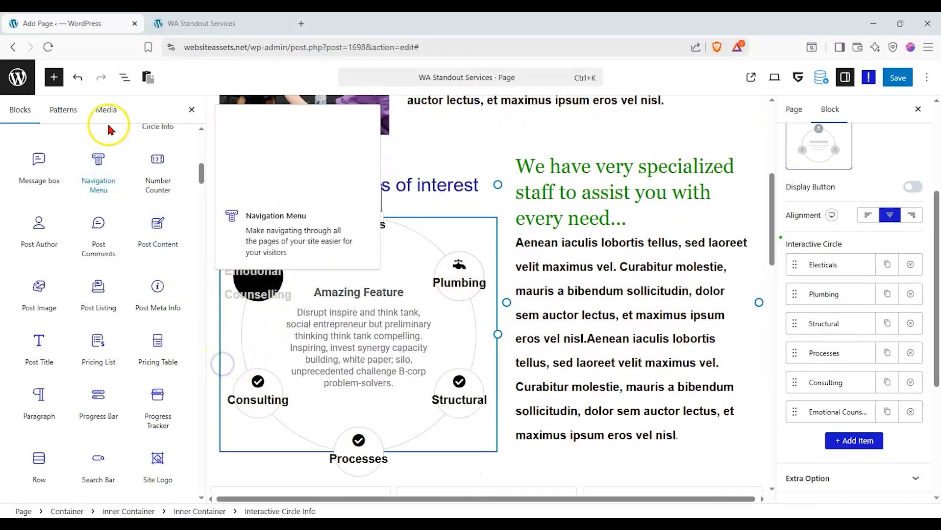
pyautogui.click(125, 77)
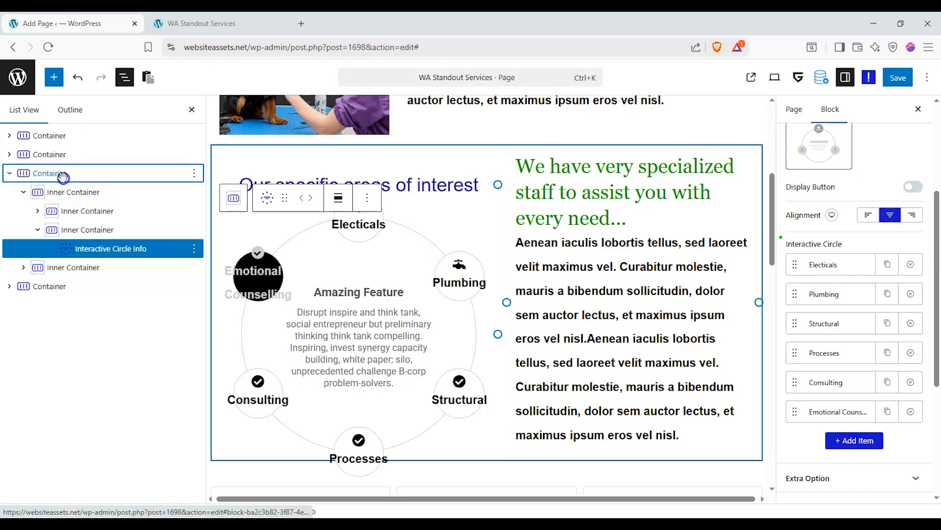
pyautogui.click(63, 175)
pyautogui.scroll(5, 882, 196)
# Give the container a classic-colour light grey #ECECEC background.
pyautogui.click(905, 203)
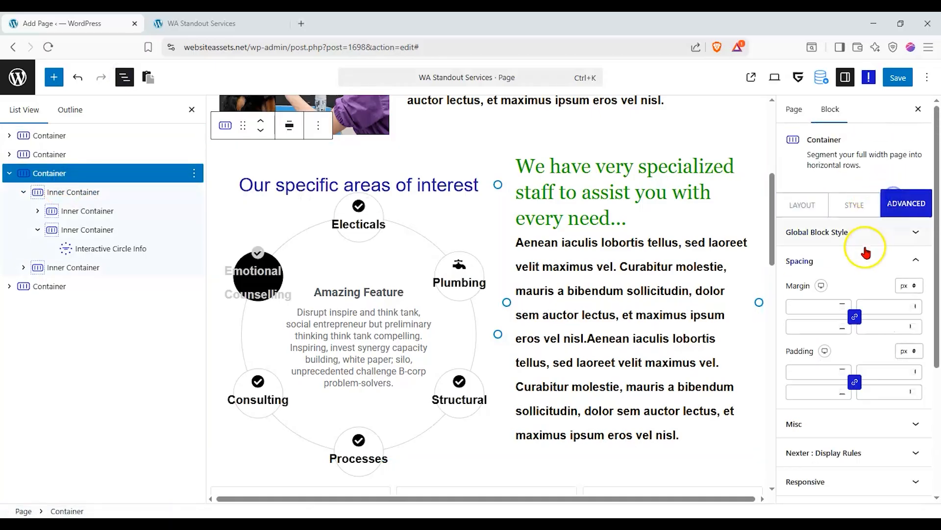
pyautogui.scroll(-2, 846, 431)
pyautogui.click(848, 147)
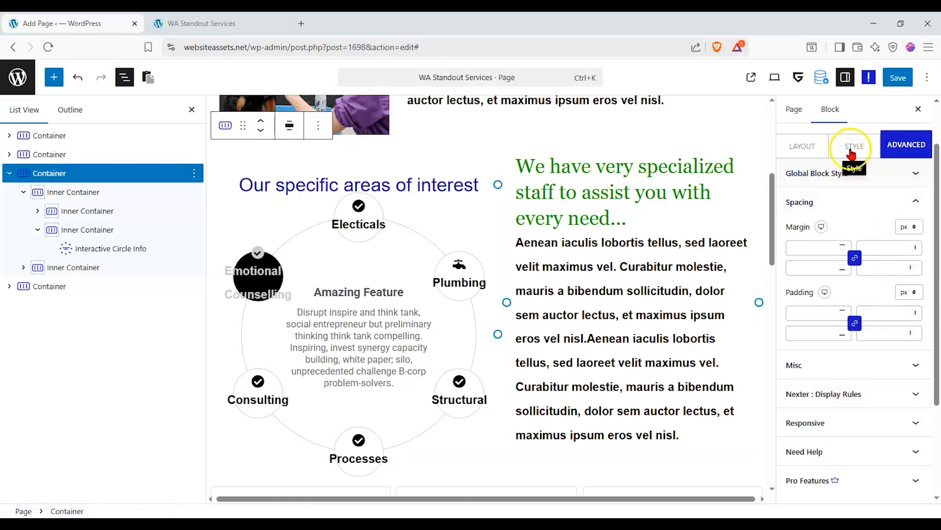
pyautogui.click(887, 225)
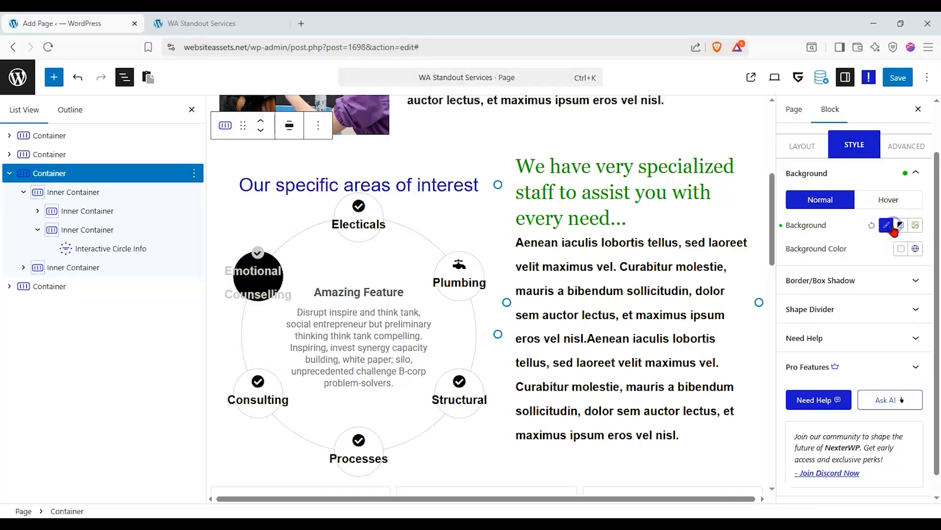
pyautogui.click(902, 248)
pyautogui.moveTo(867, 293); pyautogui.dragTo(769, 282)
pyautogui.scroll(-3, 627, 238)
pyautogui.scroll(3, 448, 298)
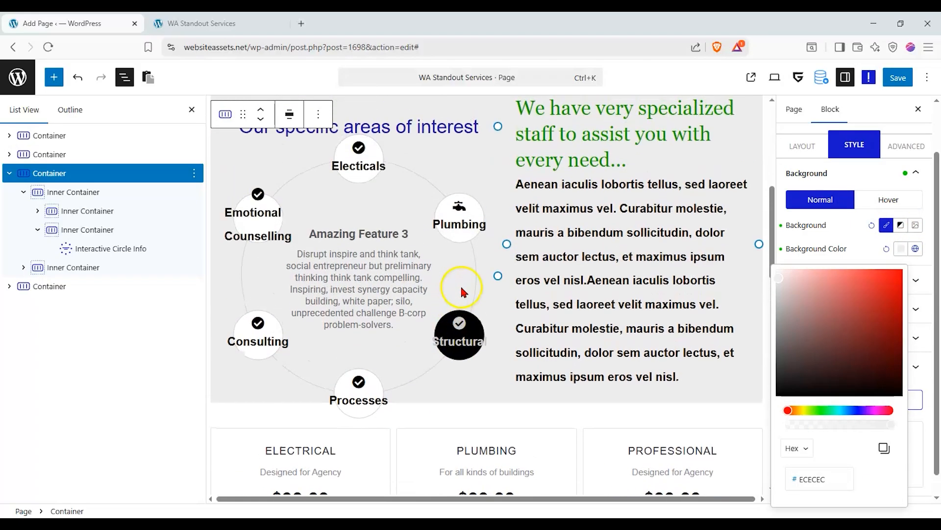
pyautogui.scroll(4, 447, 269)
pyautogui.scroll(-8, 451, 277)
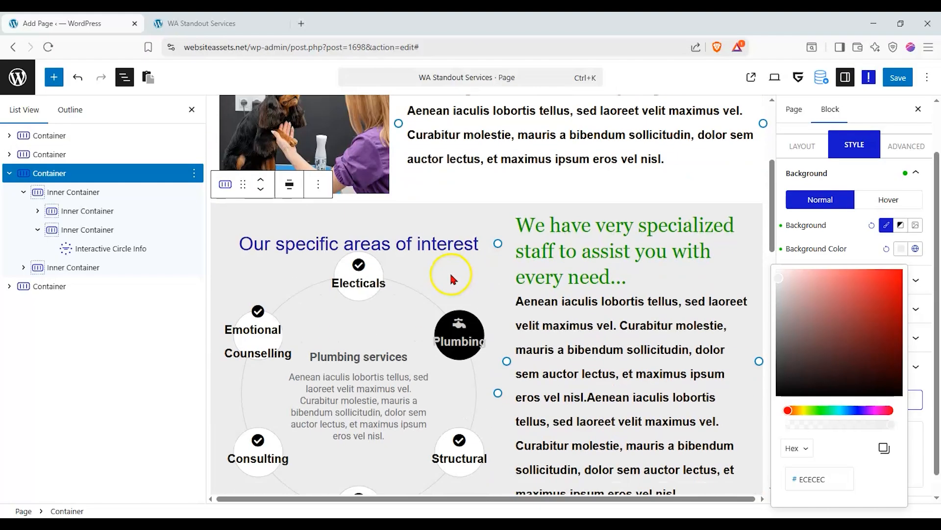
pyautogui.scroll(-6, 451, 278)
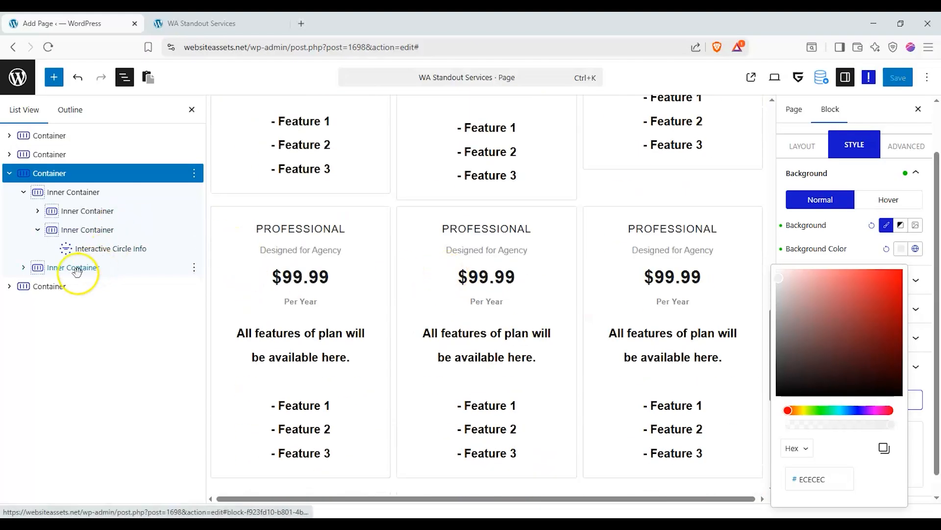
# Give the container holding the pricing cards a pale beige #F4ECD9 background.
pyautogui.click(52, 287)
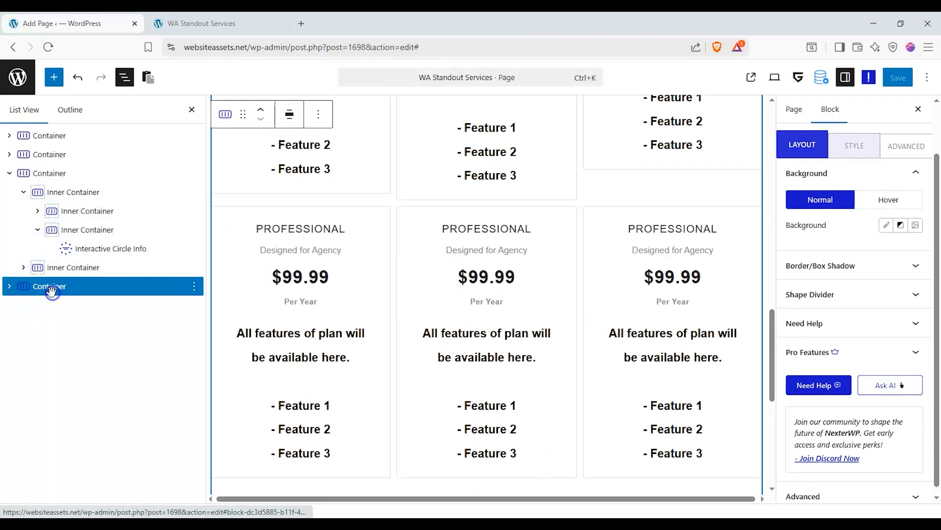
pyautogui.click(887, 225)
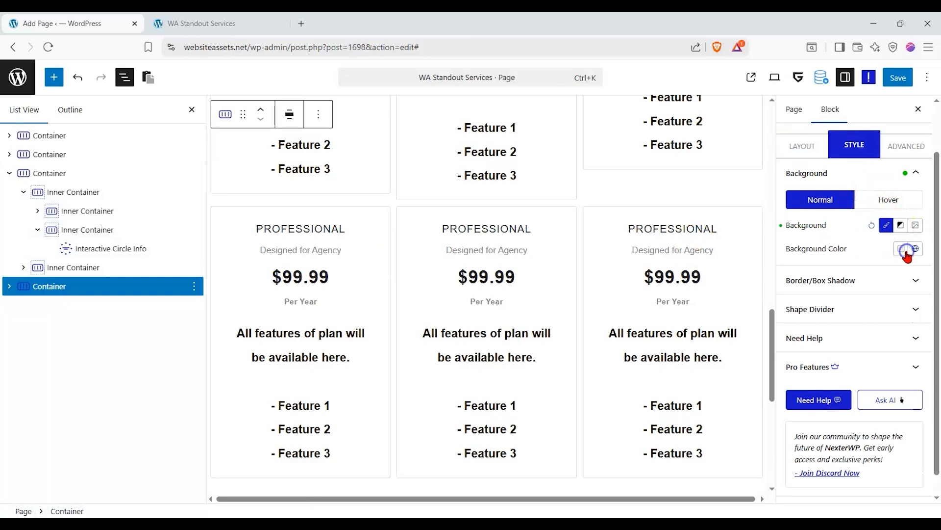
pyautogui.click(907, 250)
pyautogui.moveTo(792, 272)
pyautogui.mouseDown()
pyautogui.moveTo(779, 292)
pyautogui.moveTo(794, 271)
pyautogui.mouseUp()
pyautogui.click(799, 410)
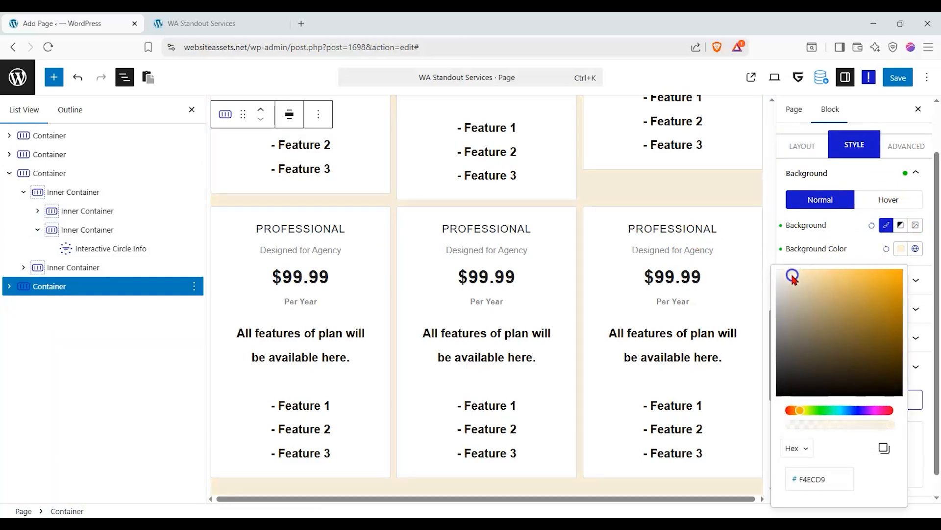
pyautogui.scroll(10, 561, 248)
pyautogui.scroll(-10, 544, 275)
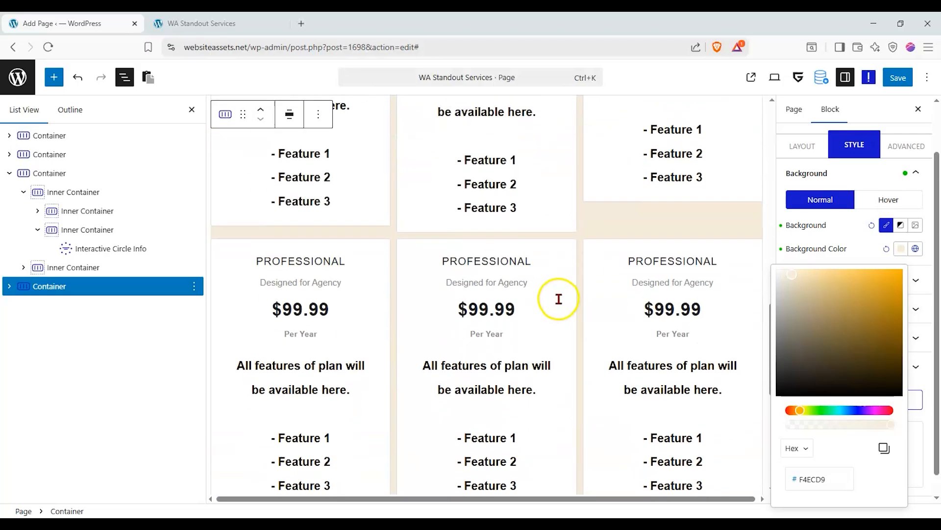
pyautogui.scroll(-5, 559, 299)
pyautogui.scroll(10, 559, 298)
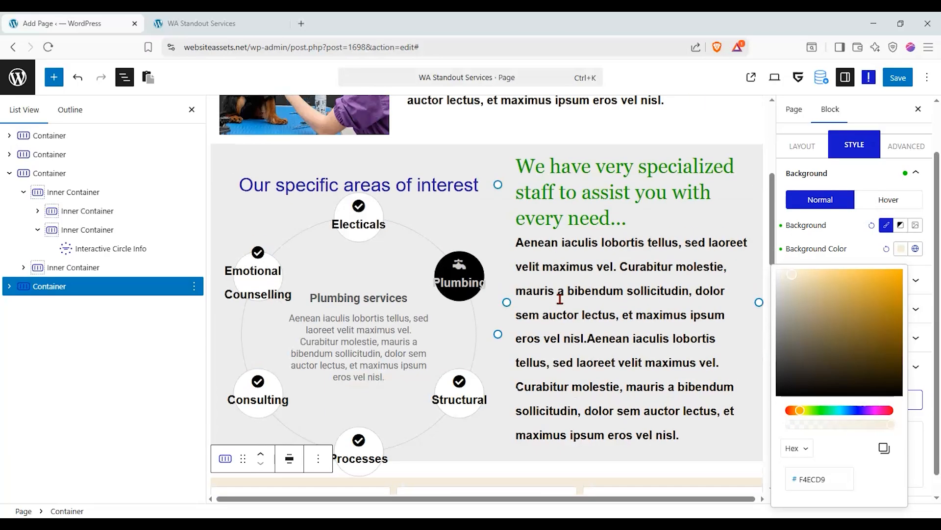
pyautogui.scroll(1, 560, 298)
pyautogui.scroll(-5, 559, 298)
pyautogui.scroll(2, 560, 298)
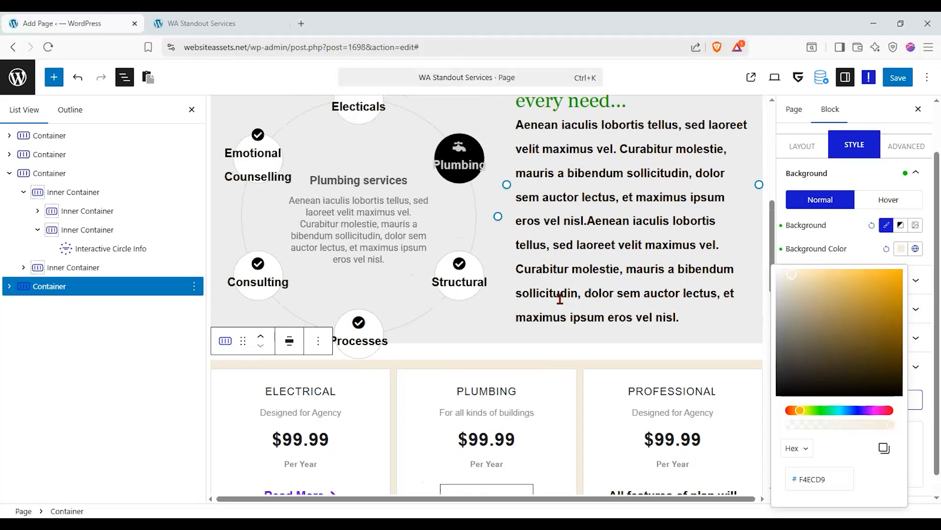
pyautogui.scroll(1, 560, 298)
# Place a centred Heading above the pricing cards reading 'Check out our services in-depth:'.
pyautogui.click(54, 77)
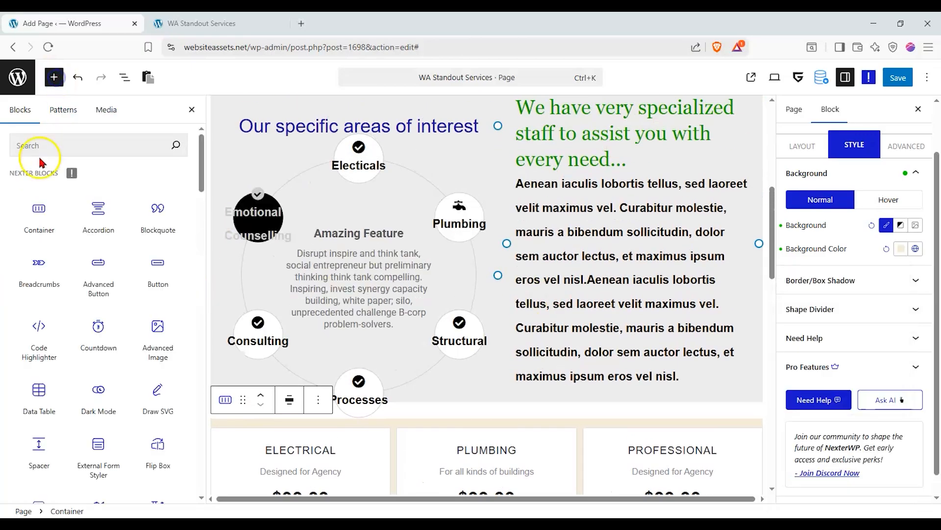
pyautogui.scroll(-5, 44, 294)
pyautogui.moveTo(42, 338); pyautogui.dragTo(520, 406)
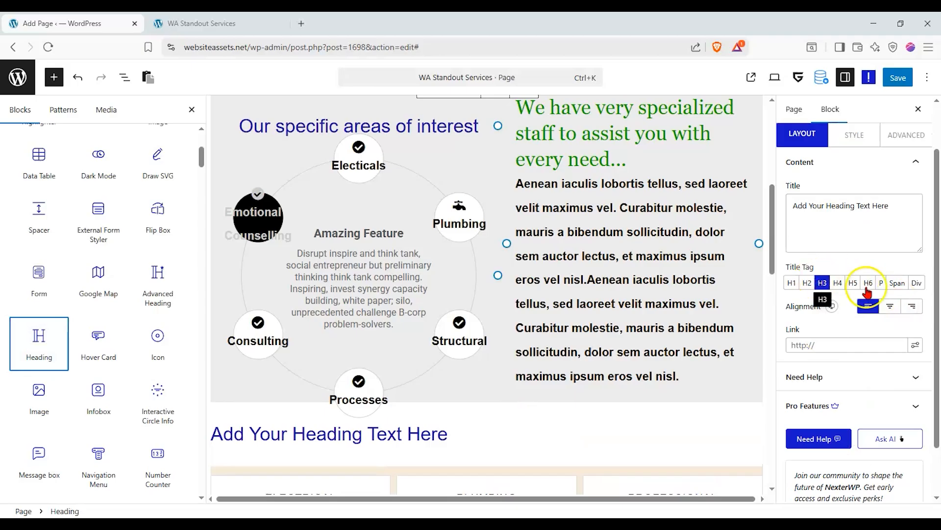
pyautogui.click(890, 307)
pyautogui.moveTo(903, 234); pyautogui.dragTo(751, 202)
pyautogui.write('Ch')
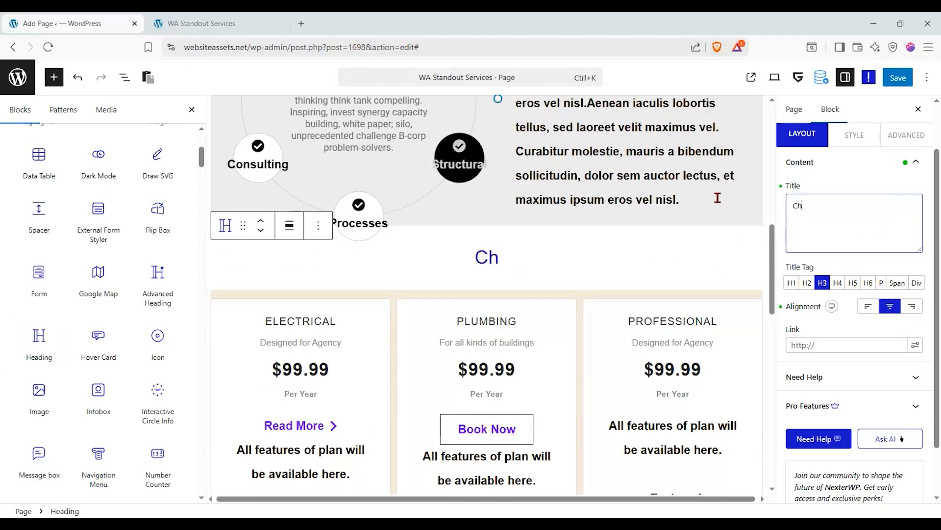
pyautogui.write('eck out our ')
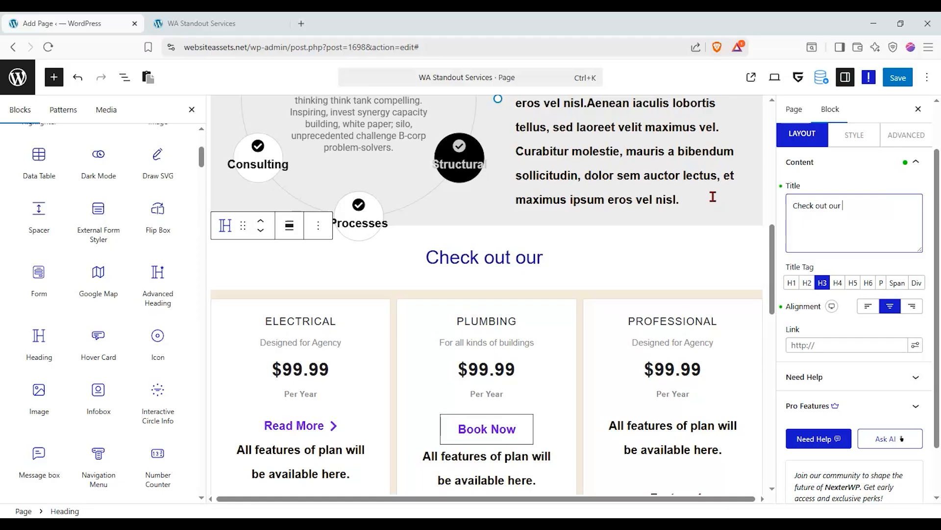
pyautogui.write('serv')
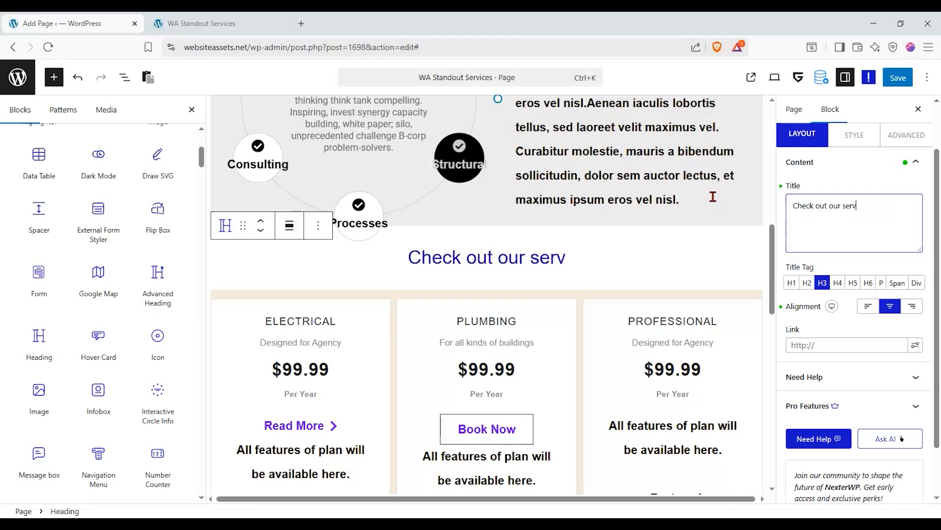
pyautogui.write('ices in-depth.')
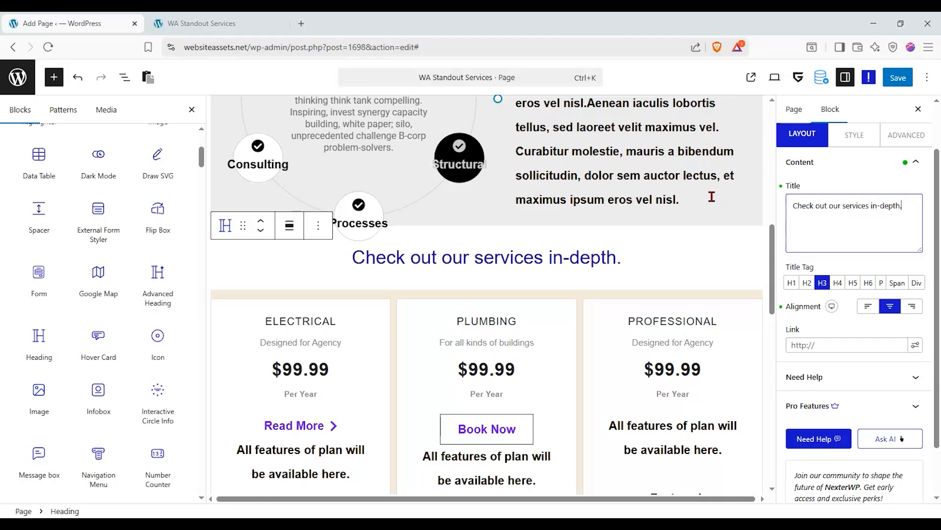
pyautogui.press('BackSpace')
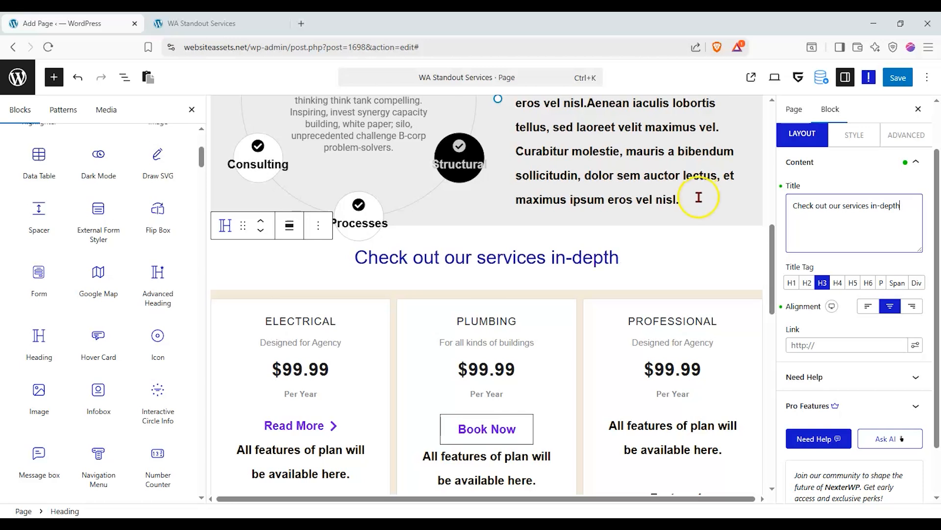
pyautogui.write(':')
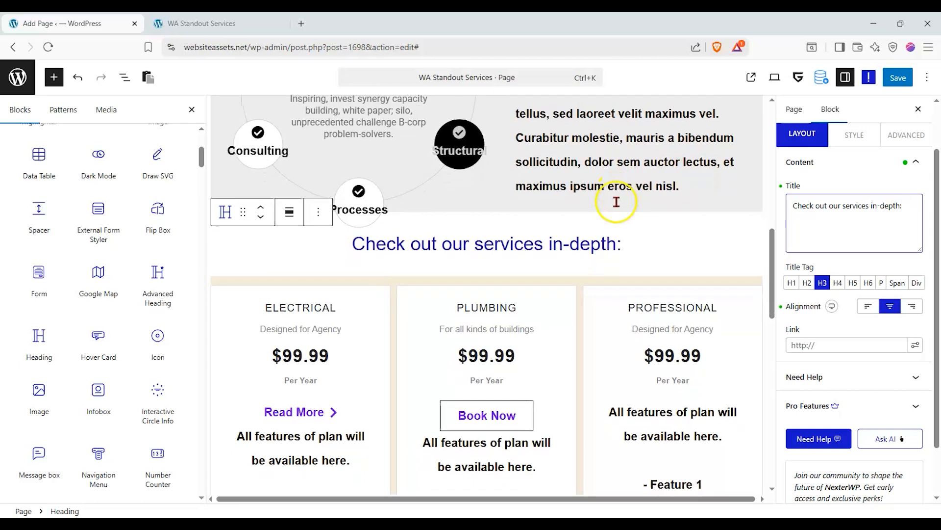
pyautogui.scroll(10, 616, 202)
# Save the page changes.
pyautogui.scroll(-5, 606, 254)
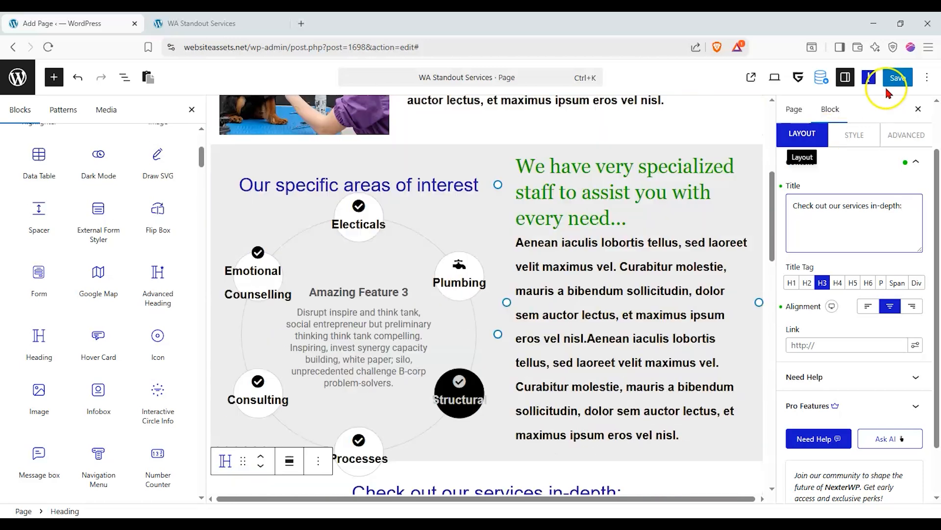
pyautogui.click(898, 77)
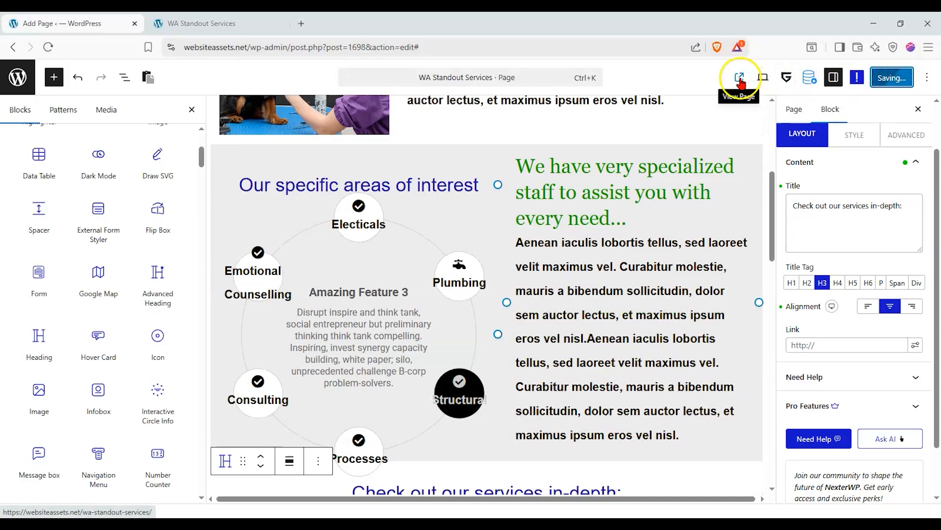
pyautogui.scroll(-5, 605, 267)
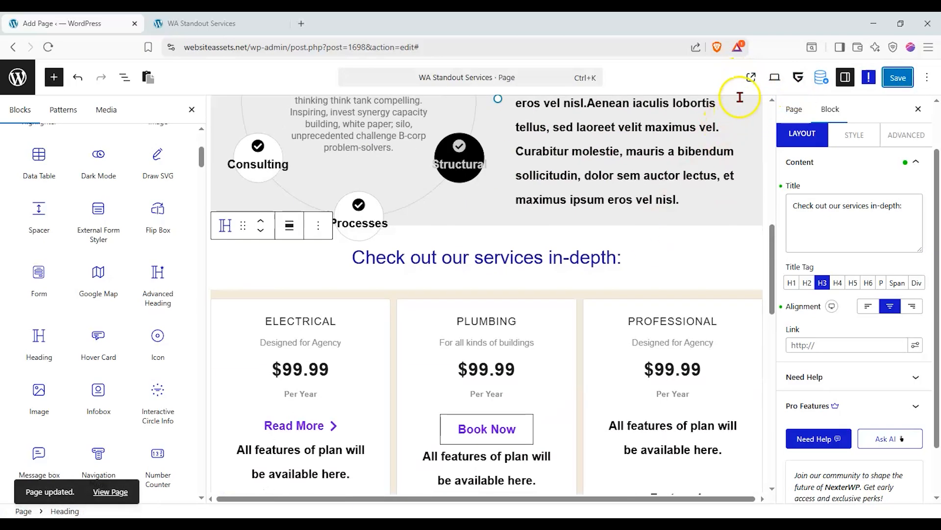
# View the live page, check the new heading, then close the preview tab.
pyautogui.click(750, 79)
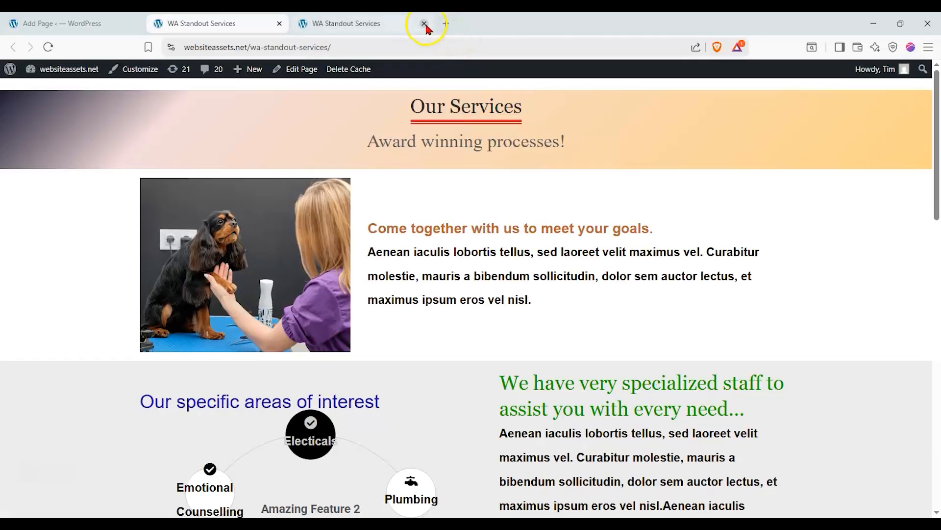
pyautogui.click(426, 24)
pyautogui.scroll(-8, 326, 217)
pyautogui.scroll(-8, 253, 253)
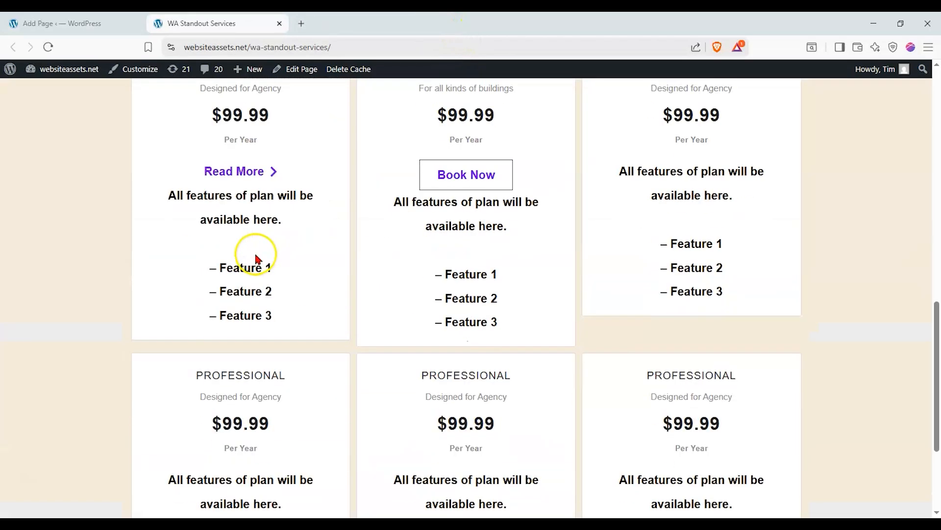
pyautogui.scroll(5, 248, 255)
pyautogui.scroll(3, 248, 254)
pyautogui.scroll(-3, 247, 253)
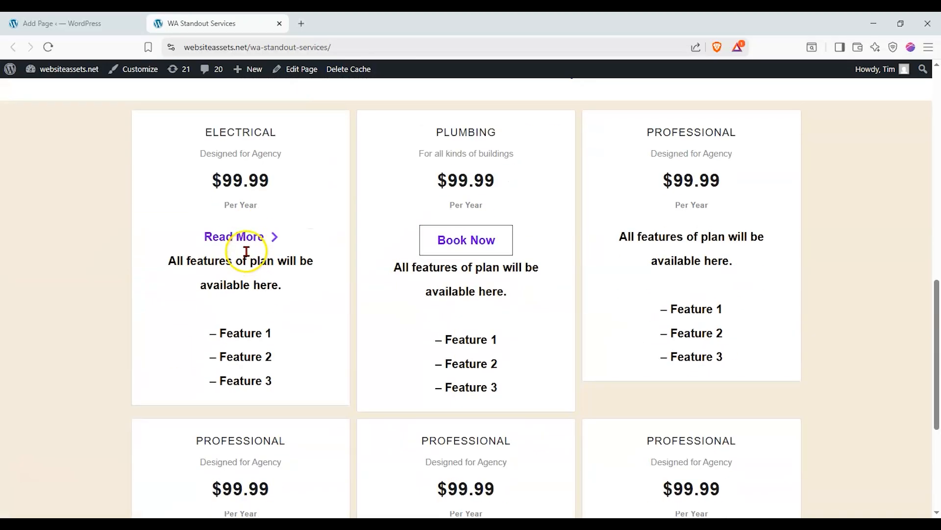
pyautogui.scroll(2, 252, 294)
pyautogui.scroll(1, 267, 304)
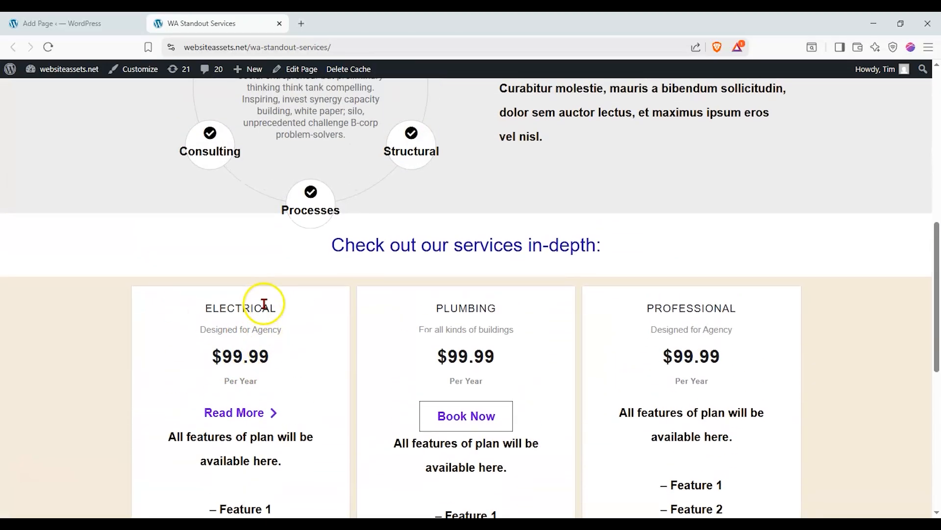
pyautogui.scroll(-6, 264, 304)
pyautogui.scroll(-2, 265, 304)
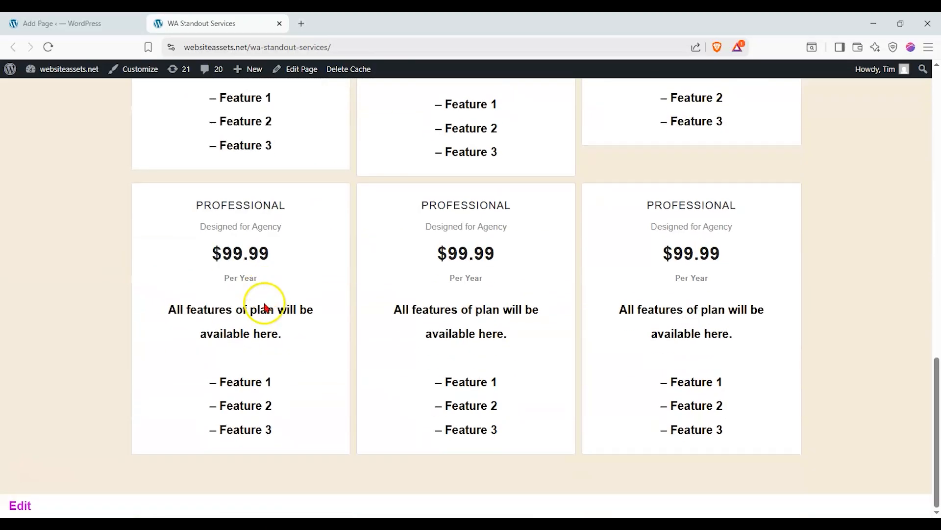
pyautogui.click(280, 23)
pyautogui.scroll(-10, 314, 366)
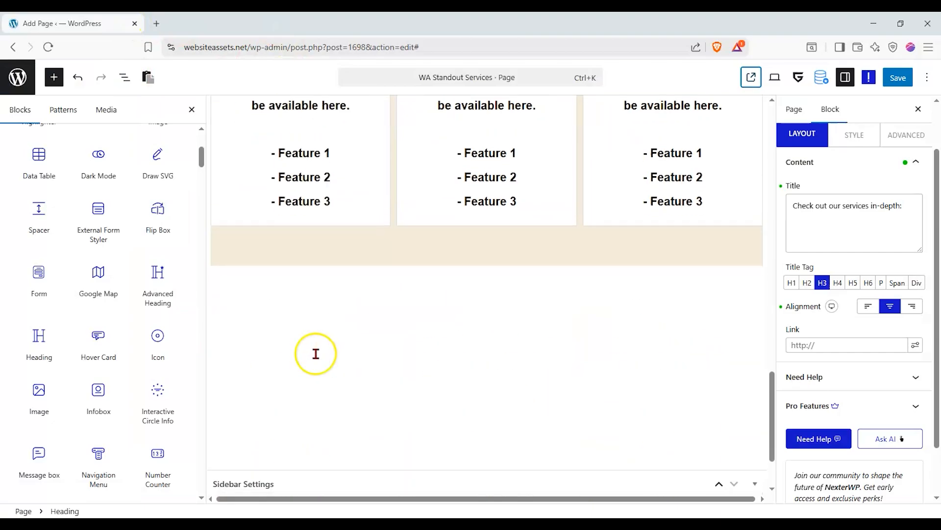
pyautogui.click(355, 323)
pyautogui.scroll(5, 98, 356)
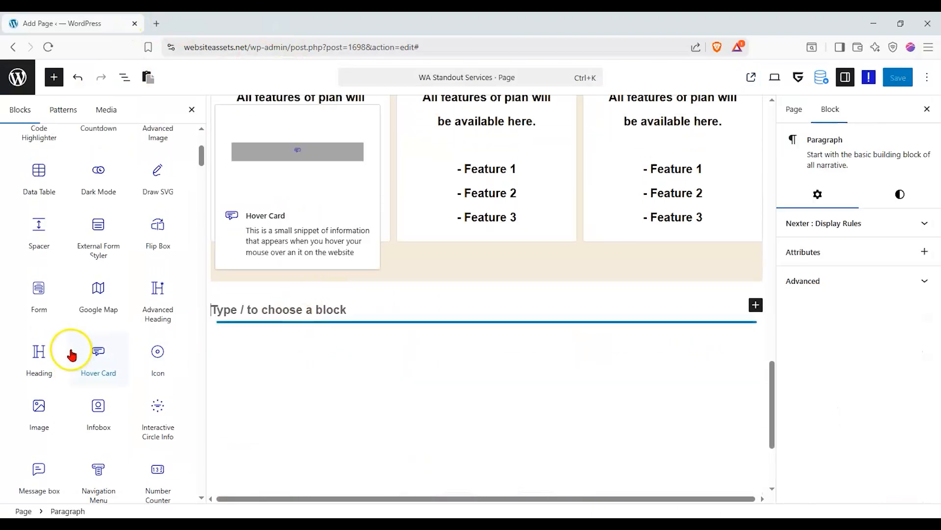
pyautogui.scroll(-5, 128, 356)
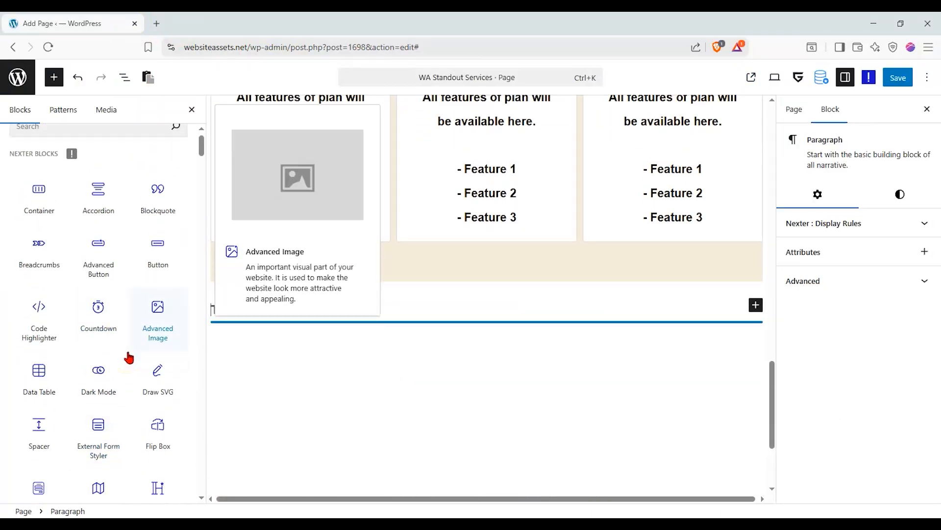
pyautogui.scroll(-5, 128, 357)
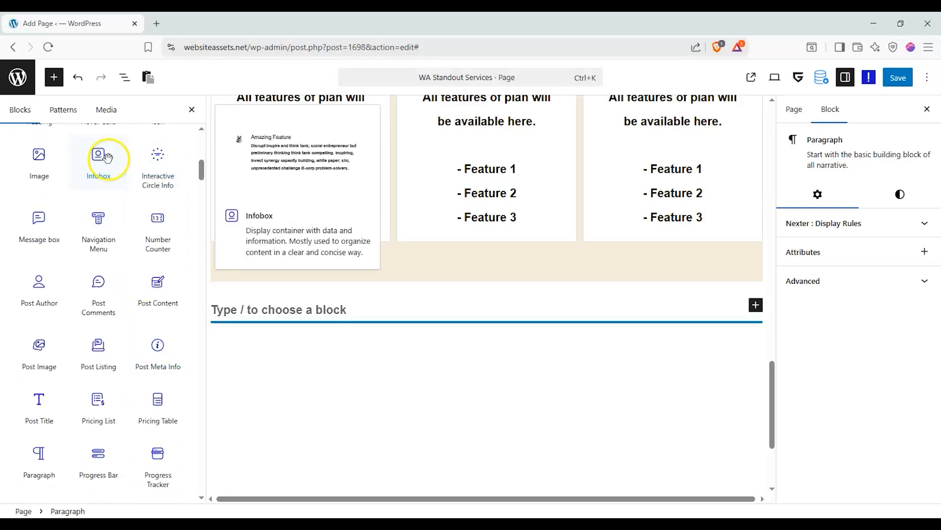
pyautogui.scroll(-1, 105, 300)
pyautogui.scroll(-6, 109, 295)
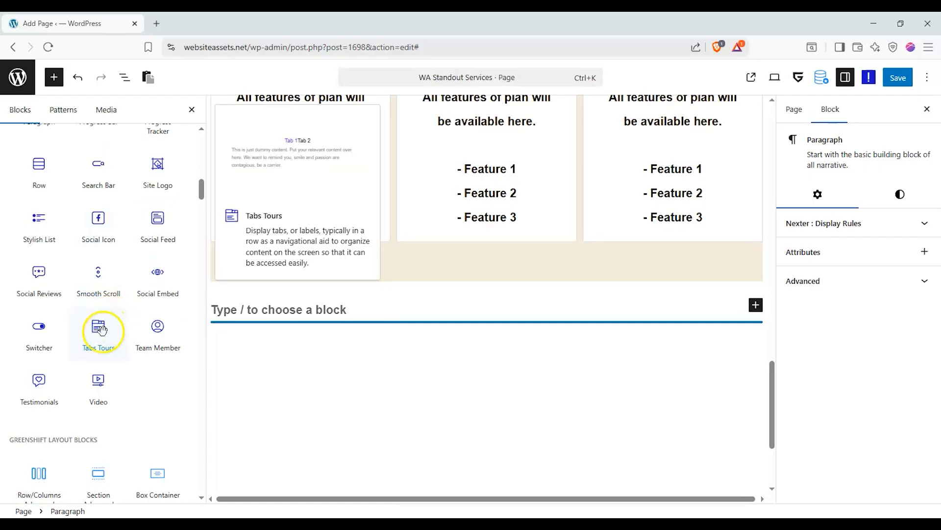
pyautogui.scroll(3, 152, 292)
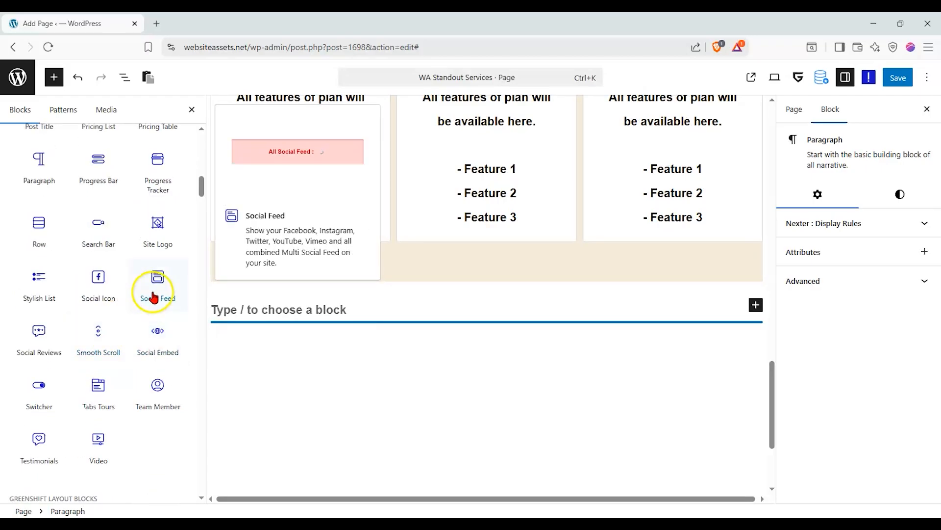
pyautogui.scroll(3, 152, 291)
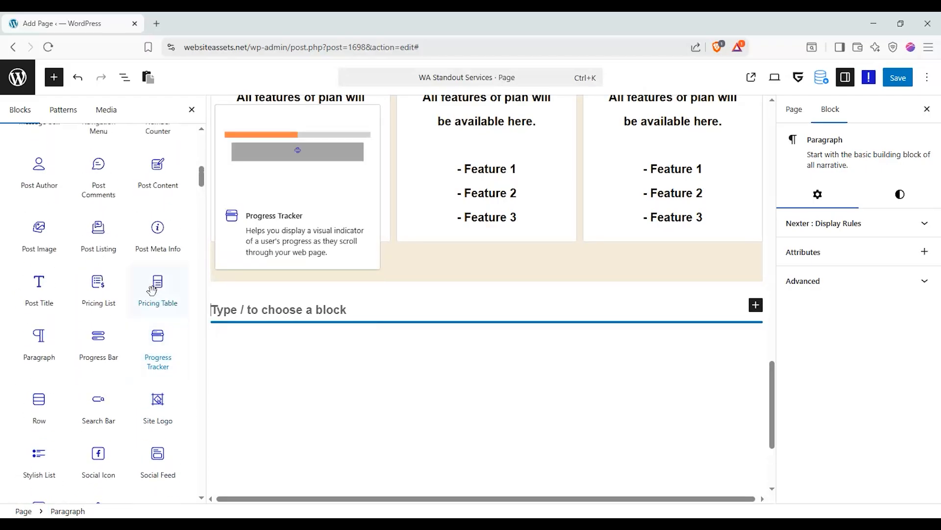
pyautogui.scroll(3, 51, 290)
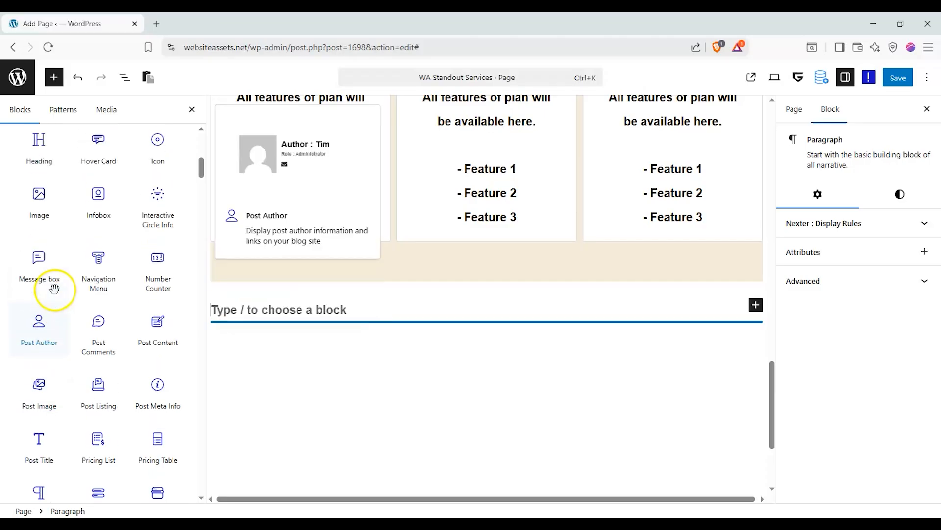
pyautogui.scroll(2, 108, 314)
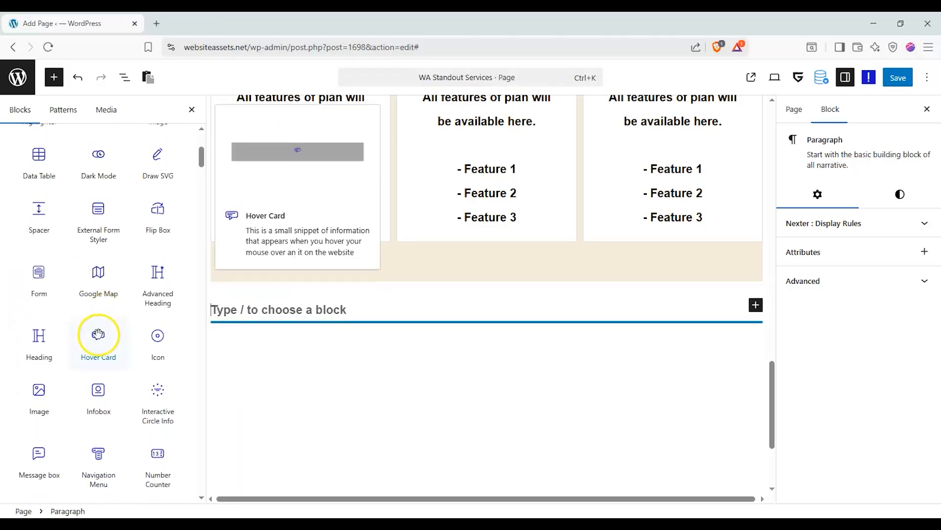
pyautogui.scroll(2, 98, 334)
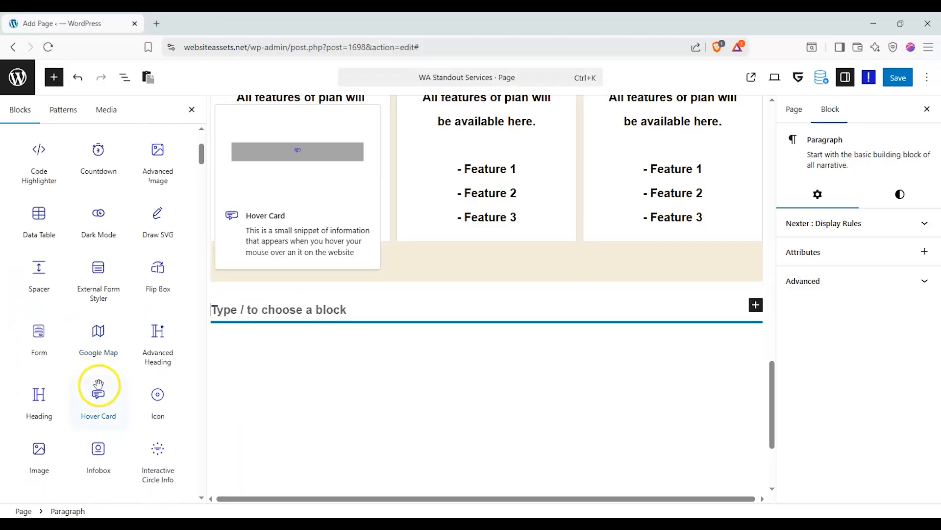
pyautogui.scroll(2, 115, 365)
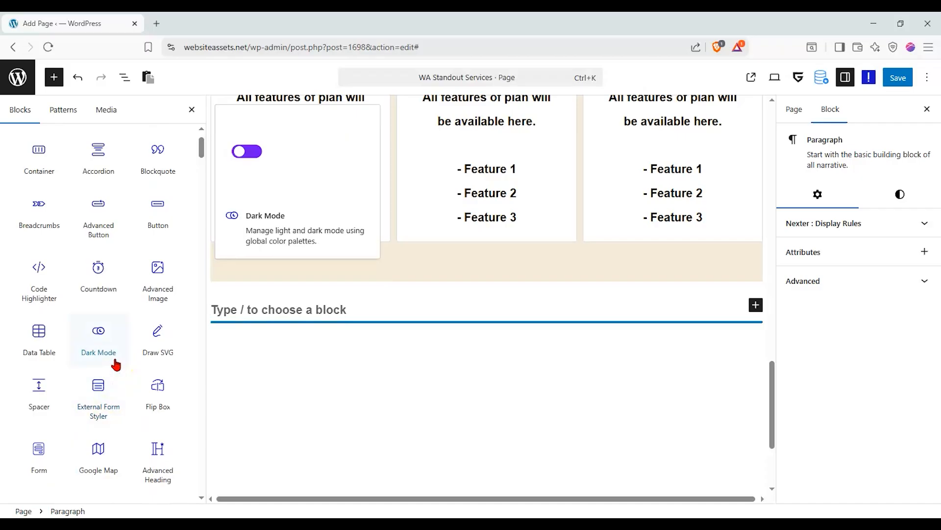
pyautogui.click(135, 145)
pyautogui.write('caro')
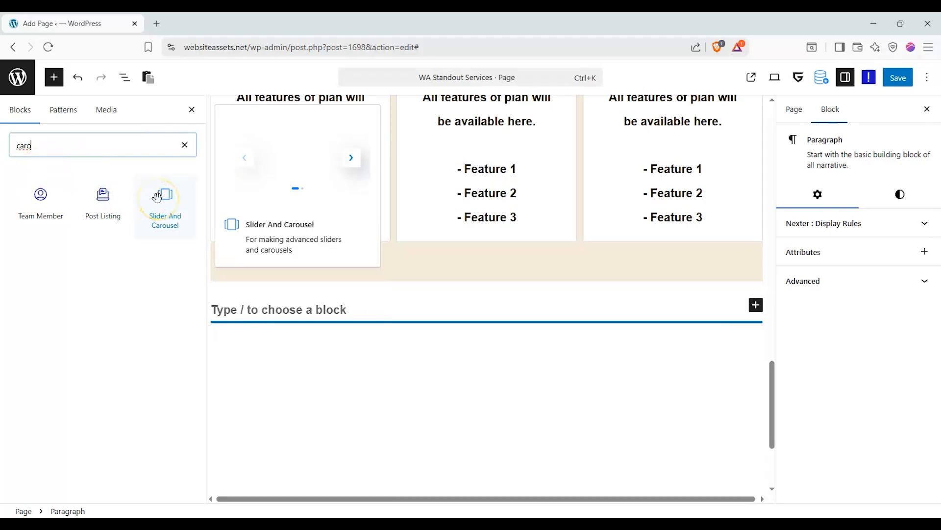
pyautogui.click(182, 146)
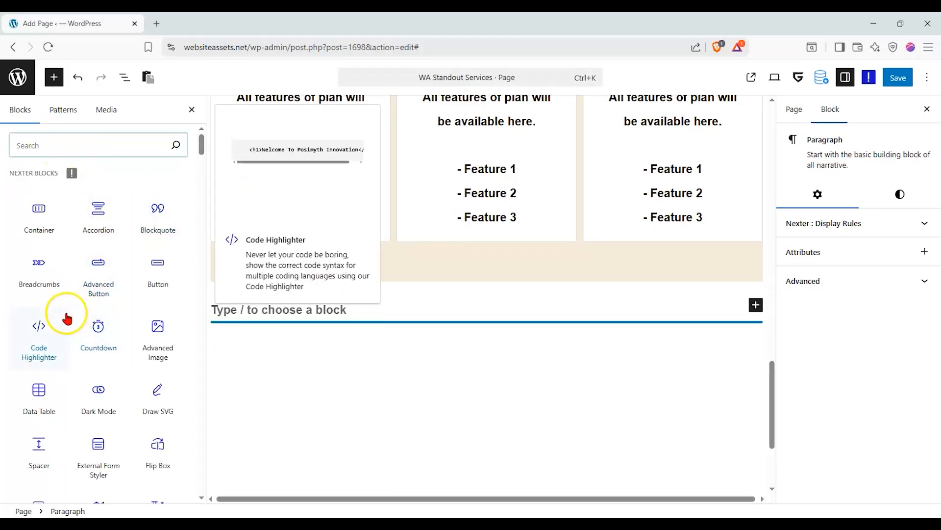
pyautogui.scroll(-1, 87, 251)
# Add a two-row flexbox Nexter Container and put Advanced Image blocks in its top two boxes.
pyautogui.moveTo(37, 164); pyautogui.dragTo(485, 325)
pyautogui.click(483, 379)
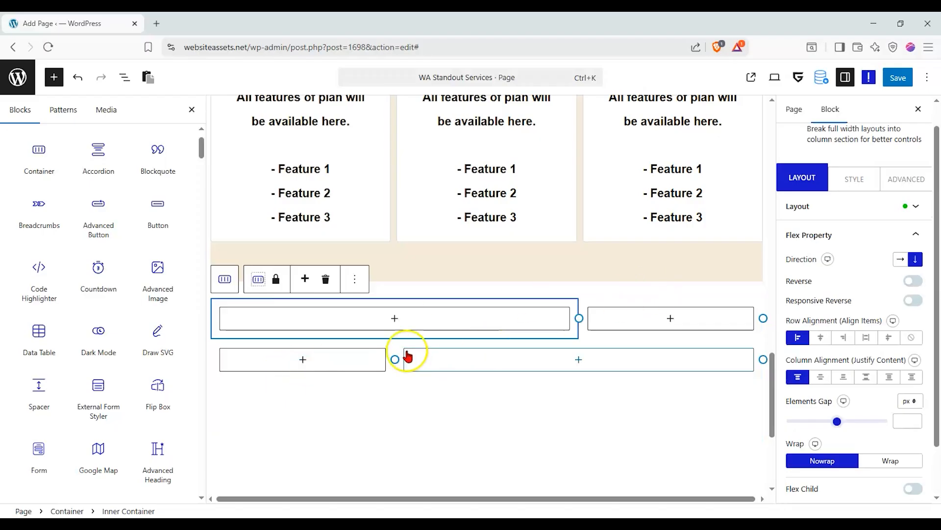
pyautogui.click(366, 314)
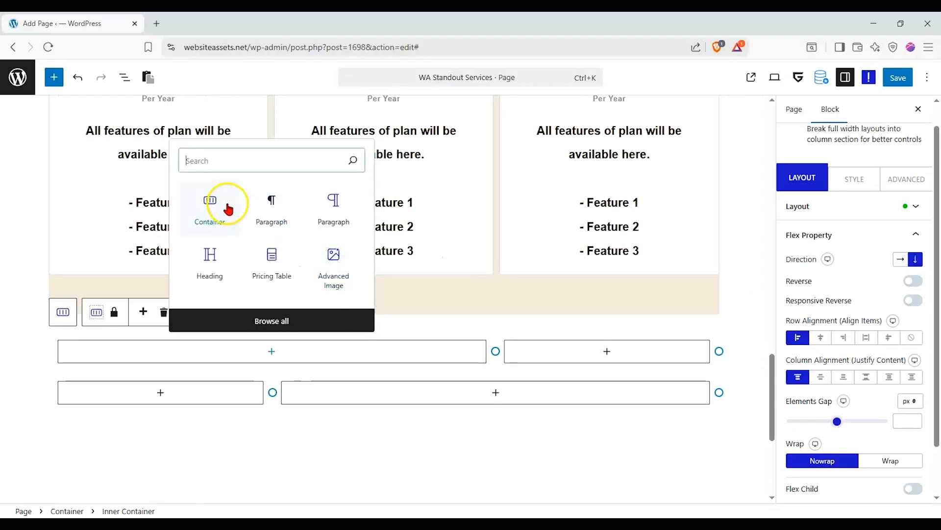
pyautogui.click(322, 252)
pyautogui.click(120, 306)
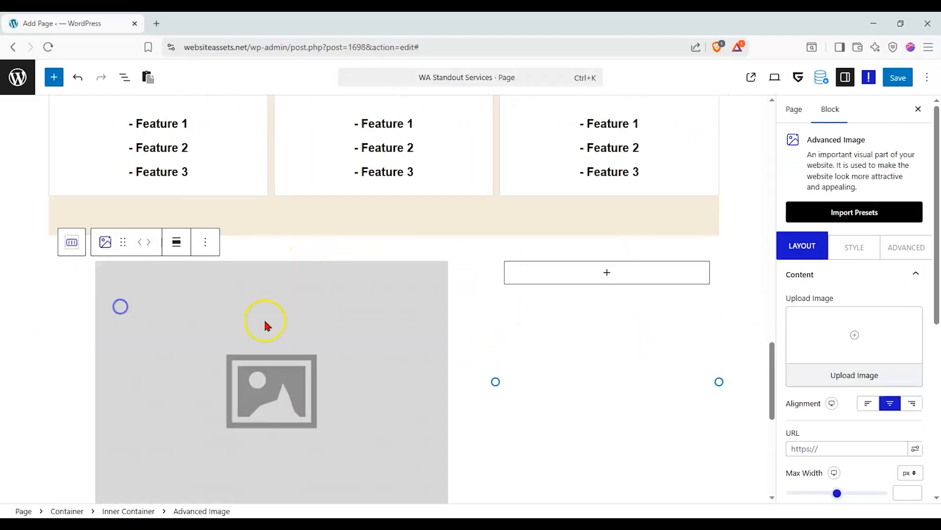
pyautogui.click(578, 282)
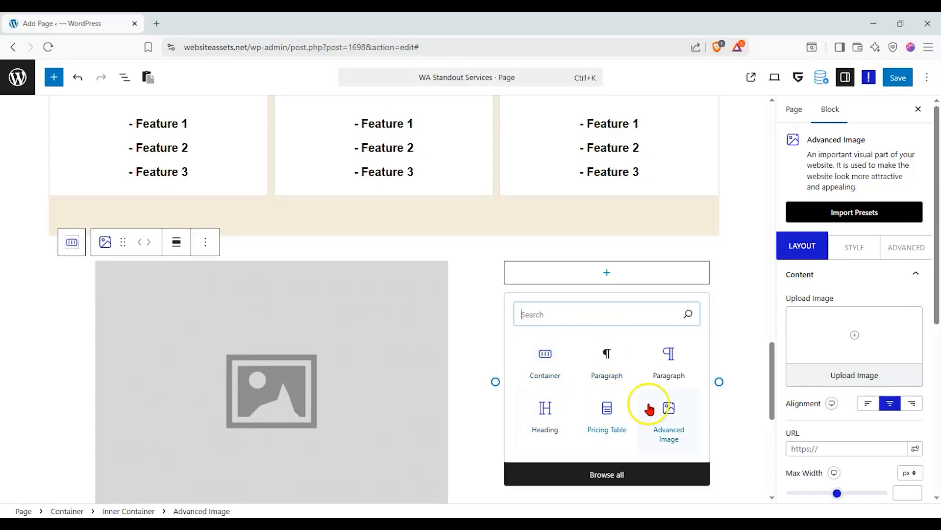
pyautogui.click(668, 414)
pyautogui.click(556, 315)
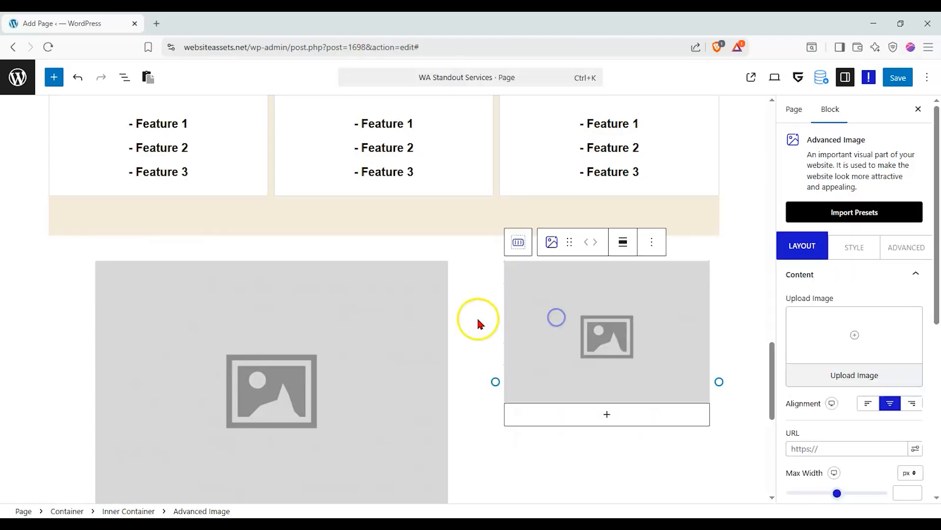
# Add Advanced Image blocks, designed from scratch, to the bottom-right and bottom-left boxes.
pyautogui.scroll(-3, 476, 316)
pyautogui.click(530, 354)
pyautogui.scroll(-1, 495, 426)
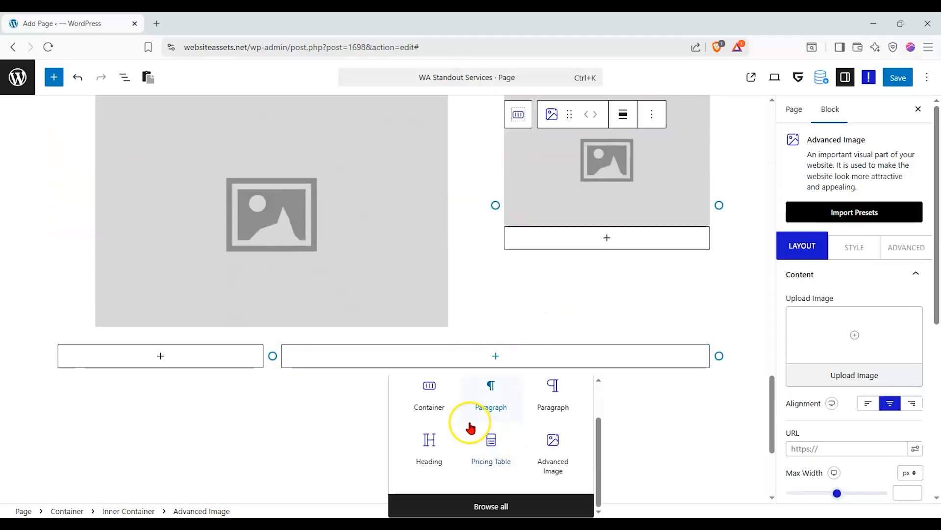
pyautogui.click(553, 448)
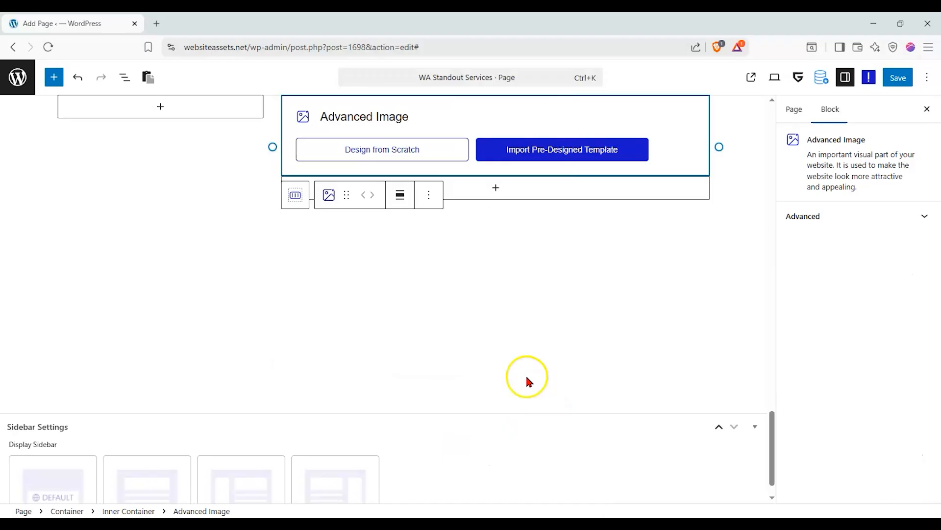
pyautogui.click(444, 162)
pyautogui.scroll(3, 181, 246)
pyautogui.click(175, 287)
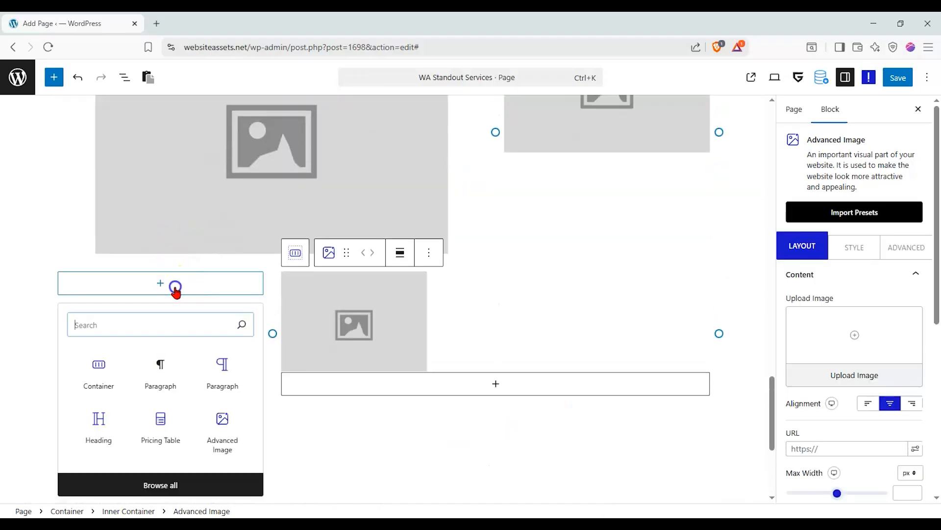
pyautogui.click(239, 436)
pyautogui.click(109, 336)
# Adjust the bottom-left and bottom-right image blocks on the canvas.
pyautogui.click(172, 341)
pyautogui.moveTo(126, 253); pyautogui.dragTo(175, 295)
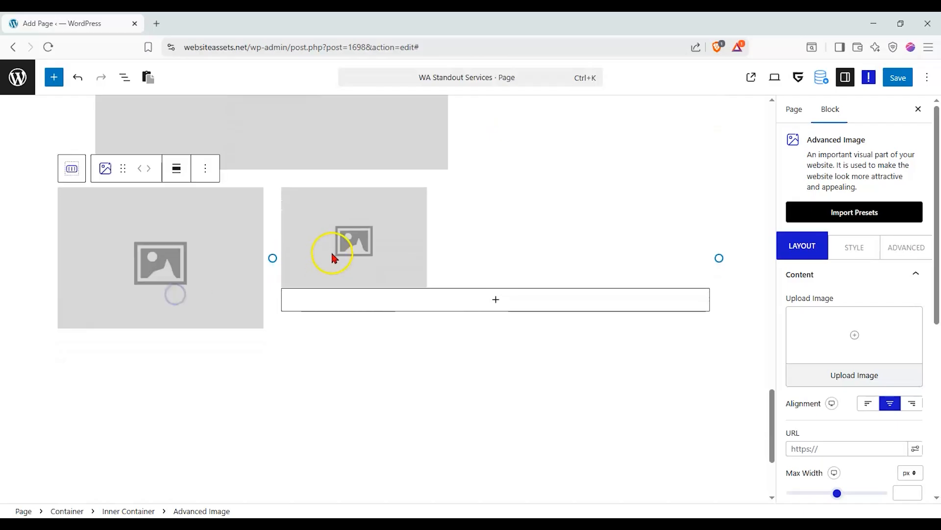
pyautogui.click(333, 257)
pyautogui.moveTo(348, 172); pyautogui.dragTo(470, 244)
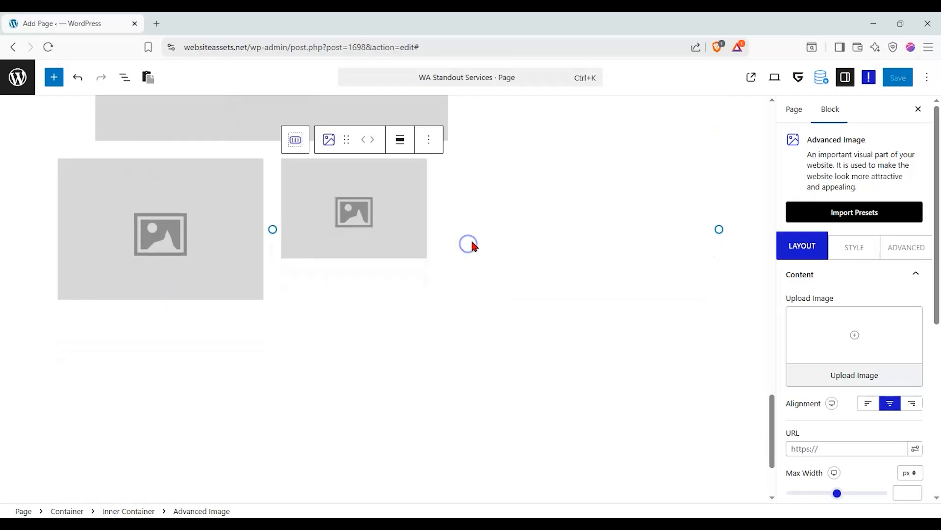
pyautogui.scroll(3, 470, 244)
pyautogui.scroll(4, 387, 374)
pyautogui.click(368, 295)
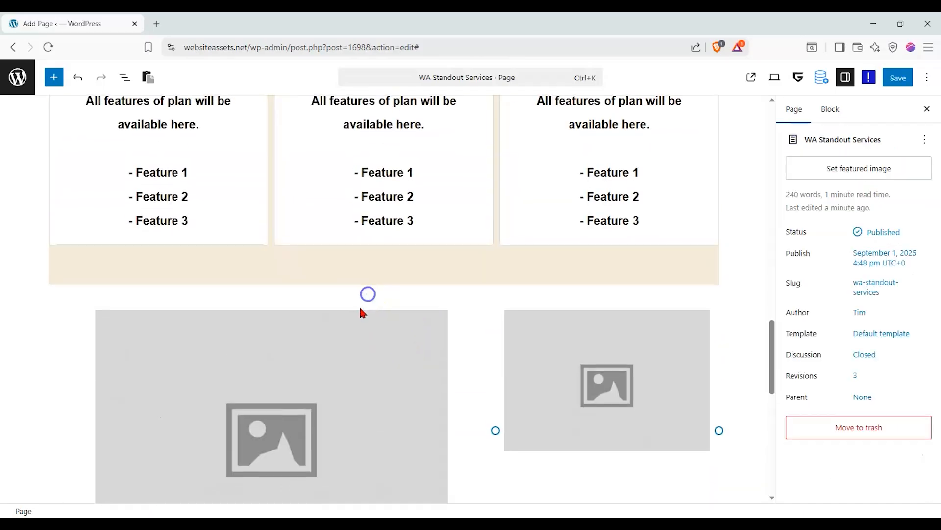
pyautogui.scroll(-2, 362, 305)
pyautogui.click(370, 300)
# Set the top-left image block to the yoga class photo from the Media Library.
pyautogui.click(839, 381)
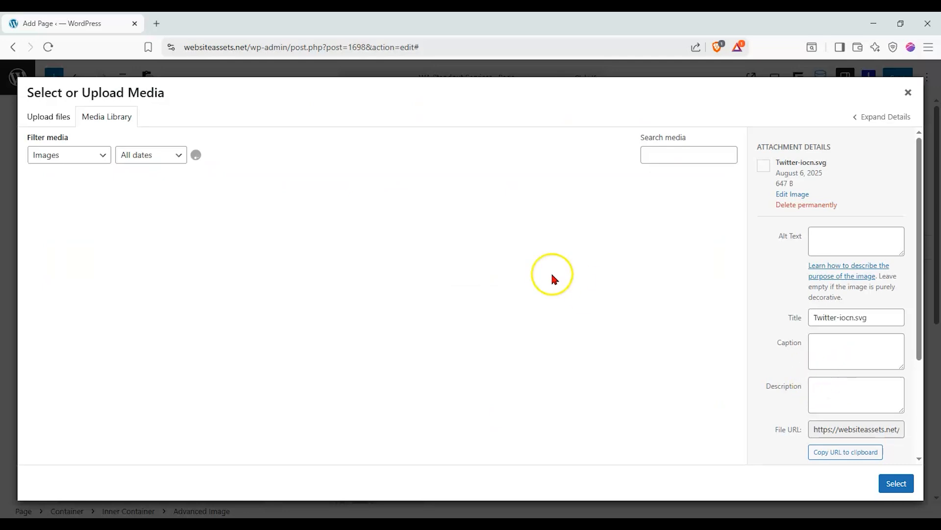
pyautogui.scroll(-10, 466, 284)
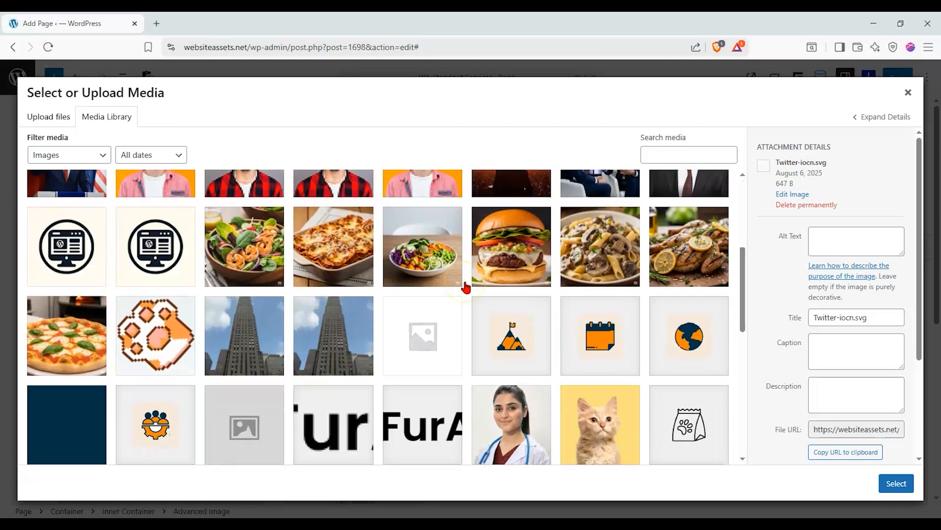
pyautogui.click(427, 324)
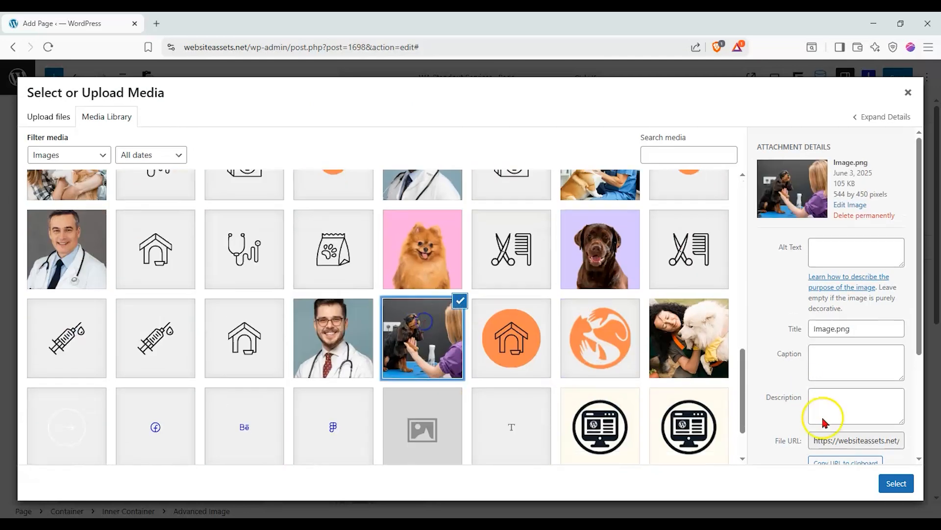
pyautogui.scroll(-2, 640, 357)
pyautogui.click(402, 447)
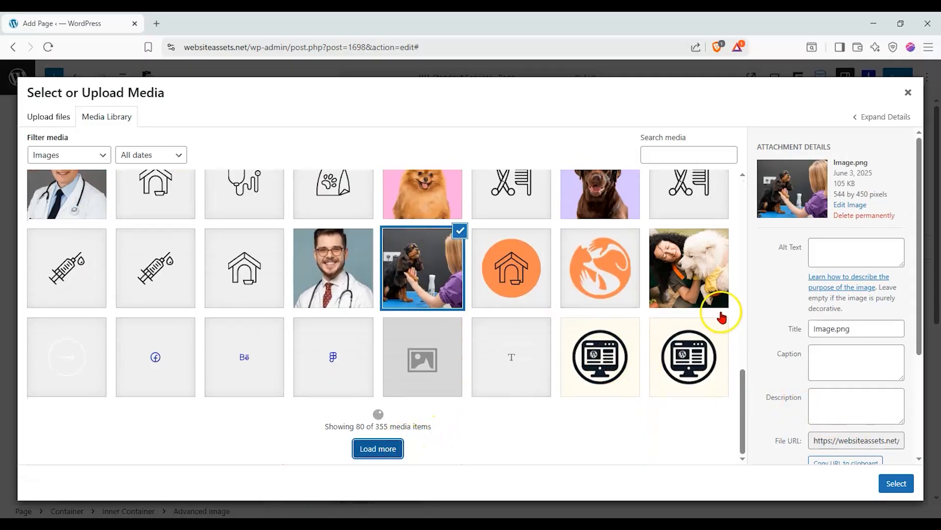
pyautogui.scroll(-5, 546, 357)
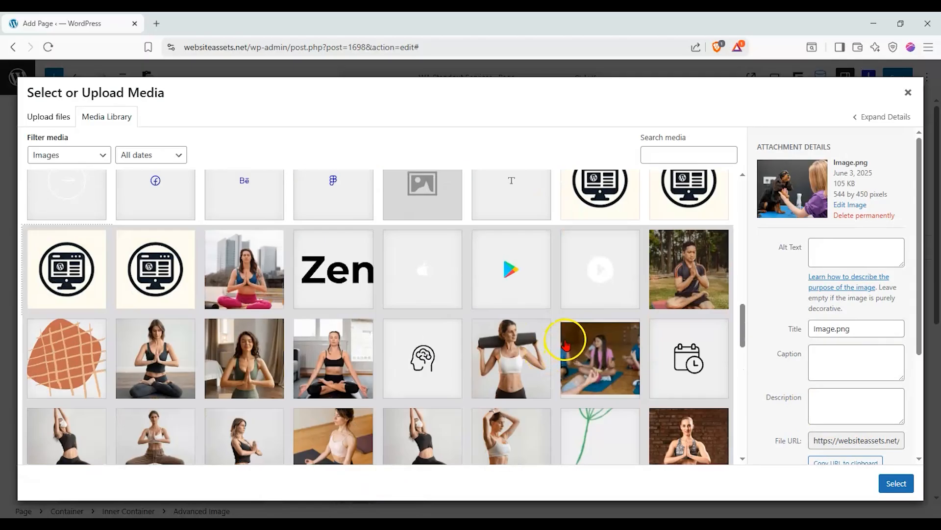
pyautogui.click(604, 321)
pyautogui.click(897, 483)
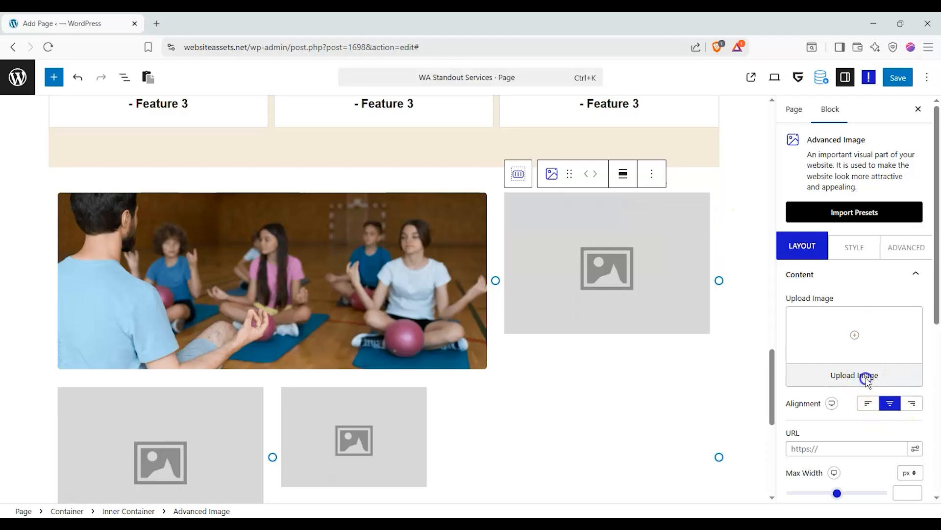
# Set the top-right image block to the business interview photo.
pyautogui.click(865, 376)
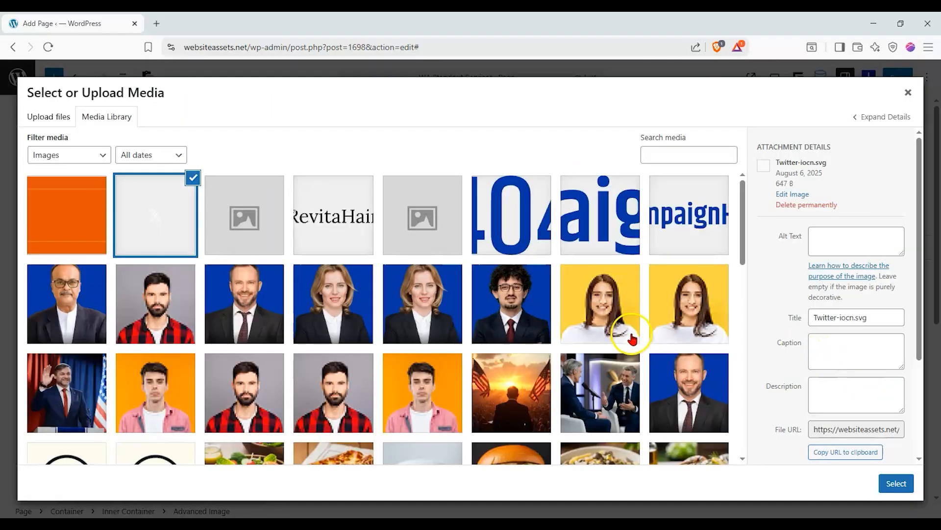
pyautogui.scroll(-5, 625, 294)
pyautogui.click(611, 190)
pyautogui.click(896, 483)
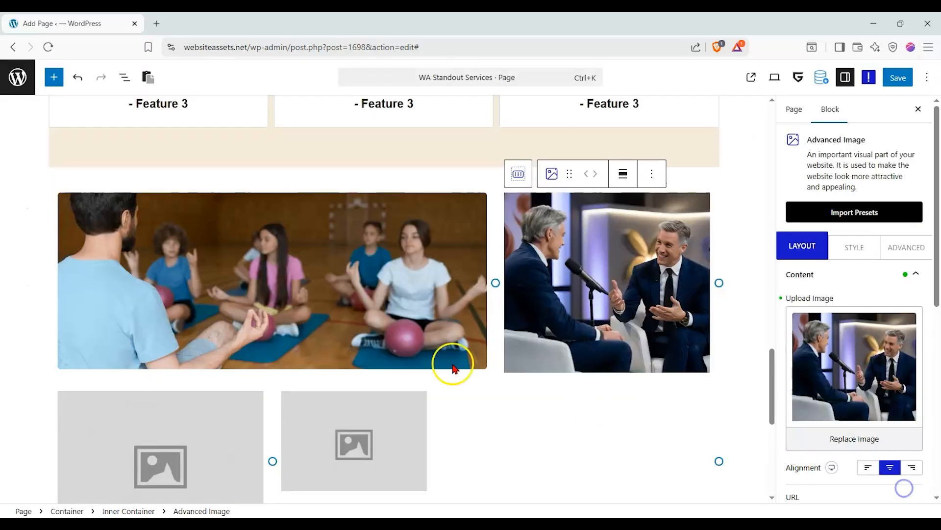
# Set the bottom-right image block to the conference-room photo.
pyautogui.scroll(-3, 451, 362)
pyautogui.click(369, 245)
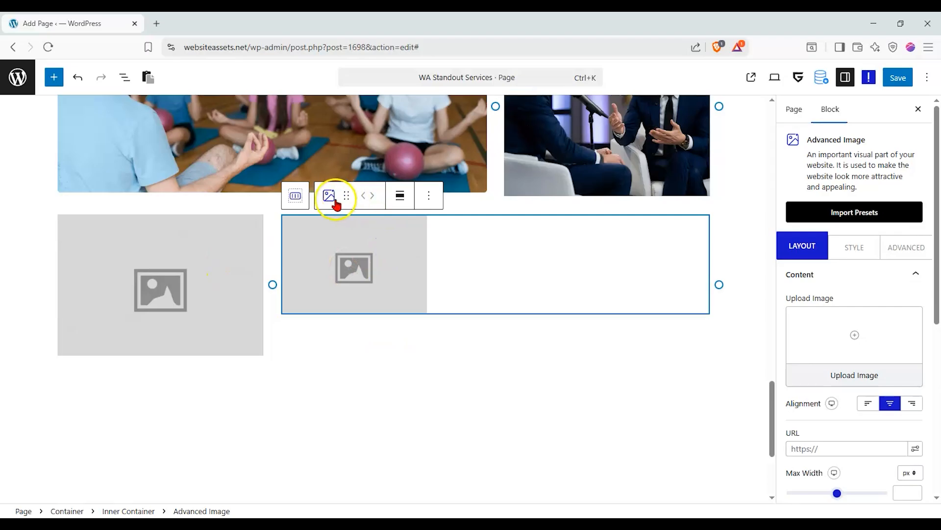
pyautogui.click(874, 383)
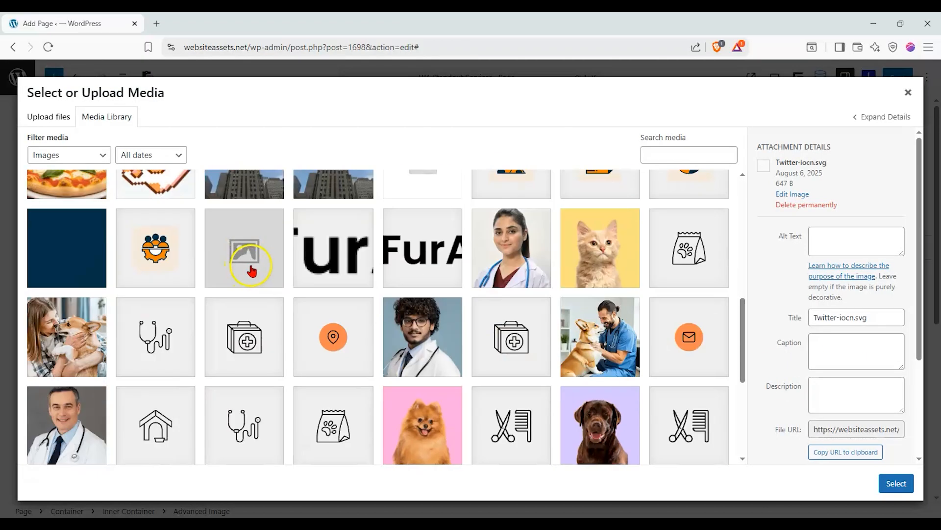
pyautogui.scroll(6, 252, 271)
pyautogui.scroll(-8, 250, 274)
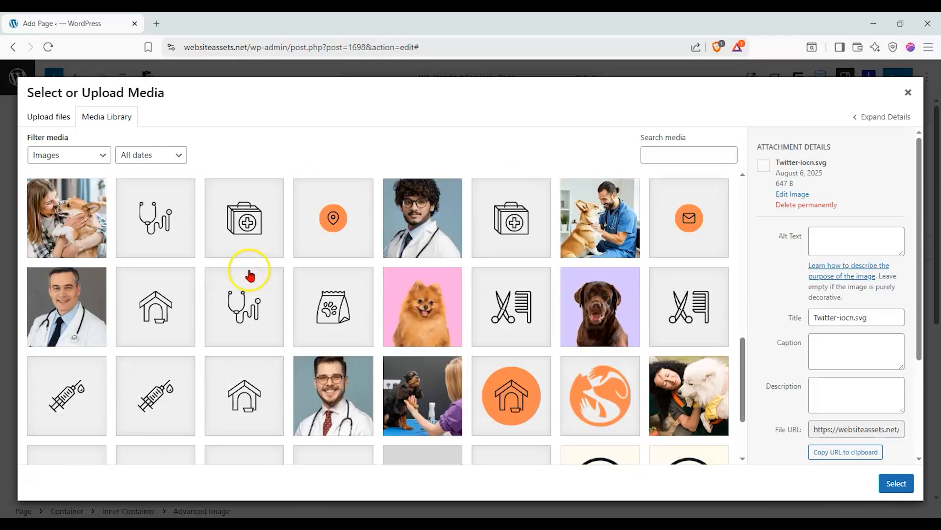
pyautogui.scroll(-3, 250, 274)
pyautogui.scroll(13, 303, 346)
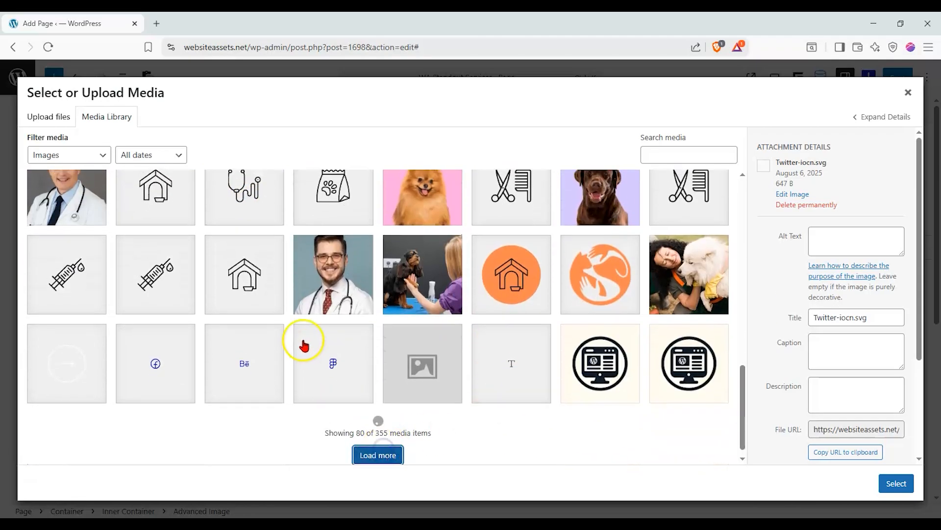
pyautogui.scroll(-4, 277, 320)
pyautogui.scroll(-15, 277, 317)
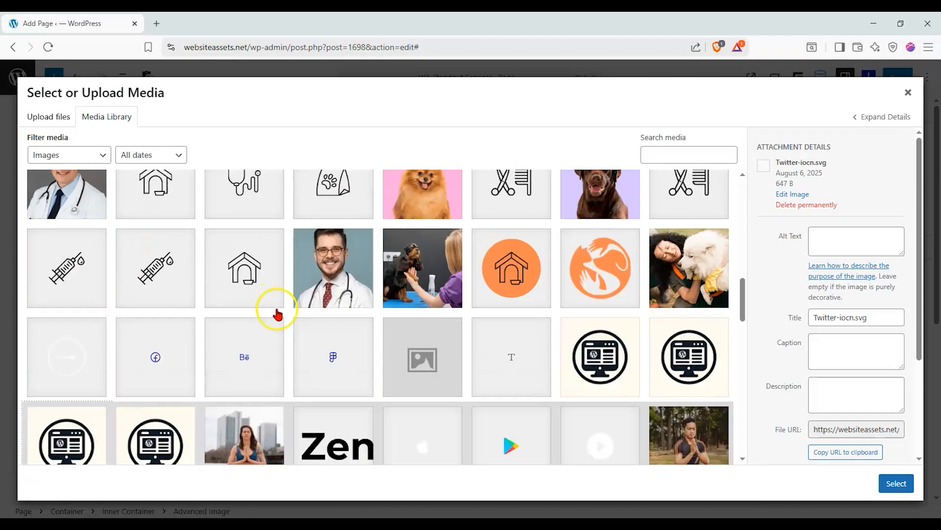
pyautogui.scroll(-4, 278, 314)
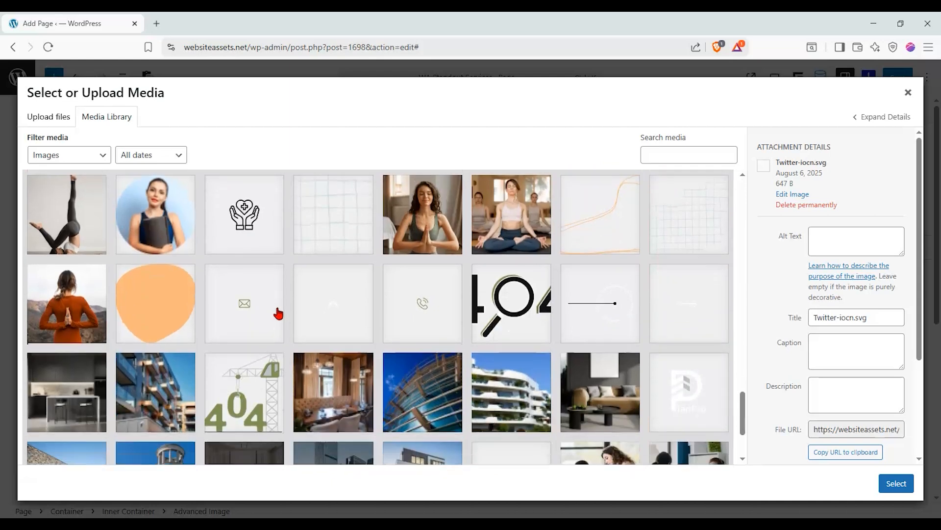
pyautogui.click(277, 324)
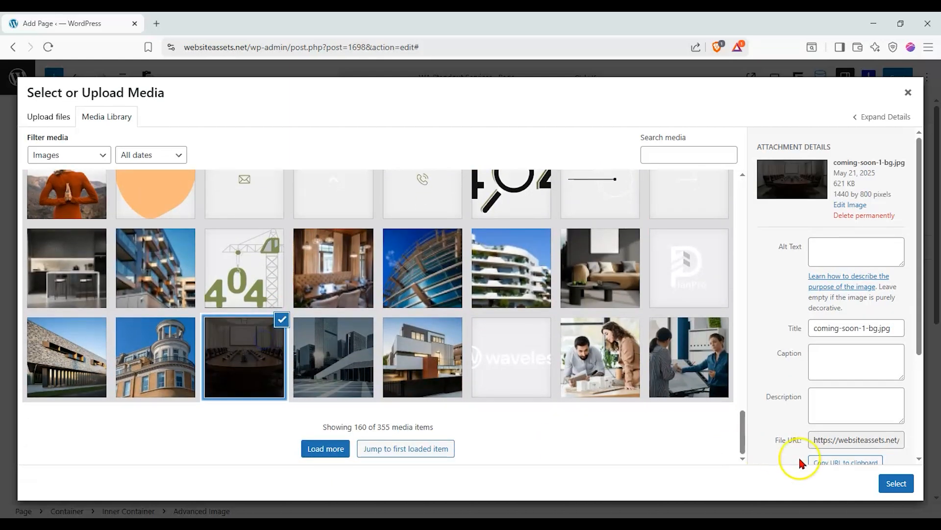
pyautogui.click(896, 483)
# Try the conference-room image at 1536x1536 and floated right and left, then restore Full size.
pyautogui.scroll(-1, 880, 380)
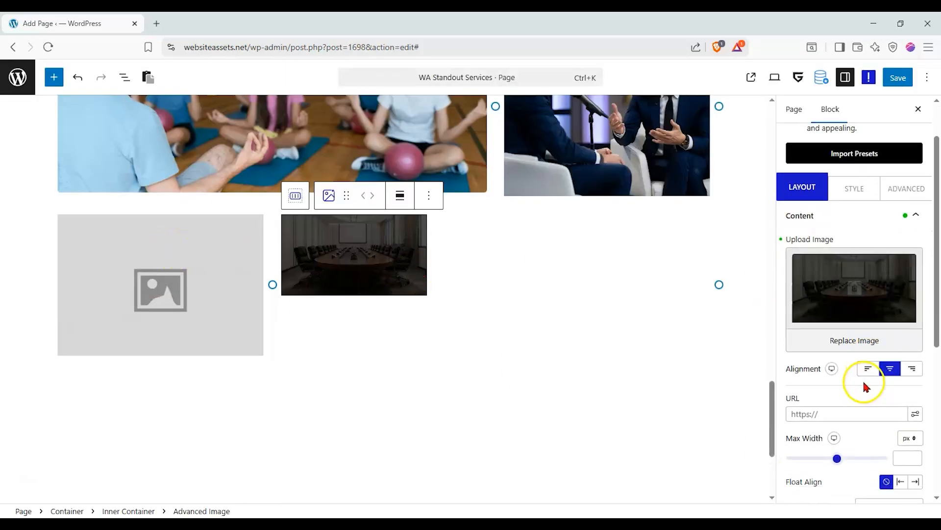
pyautogui.click(354, 272)
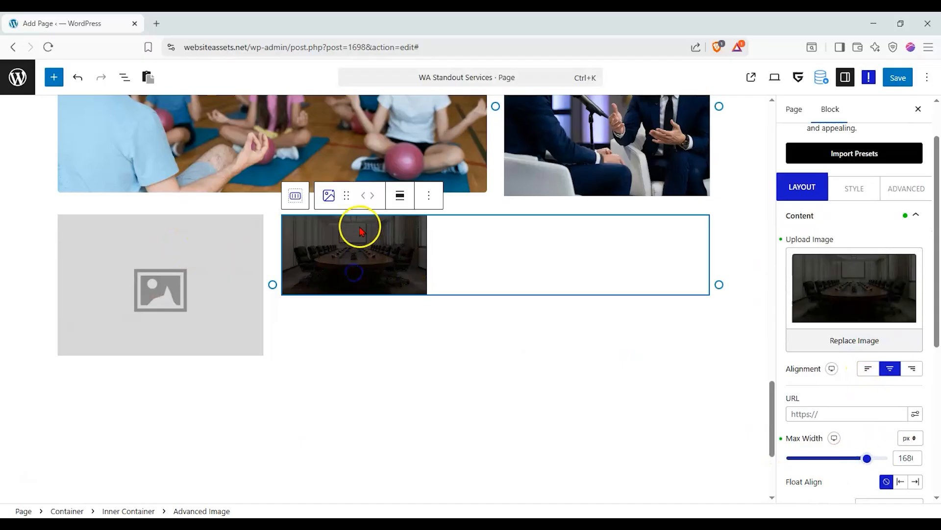
pyautogui.click(855, 187)
pyautogui.click(821, 192)
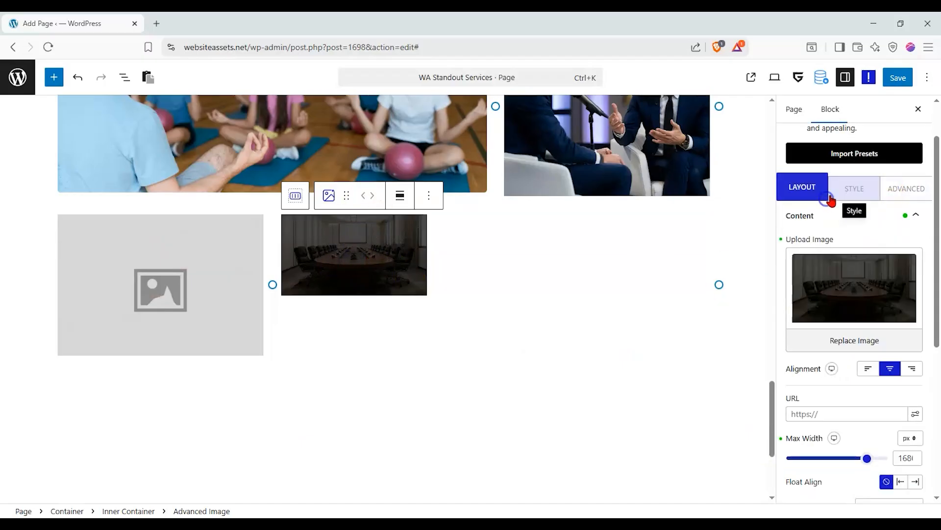
pyautogui.scroll(-1, 860, 308)
pyautogui.click(899, 448)
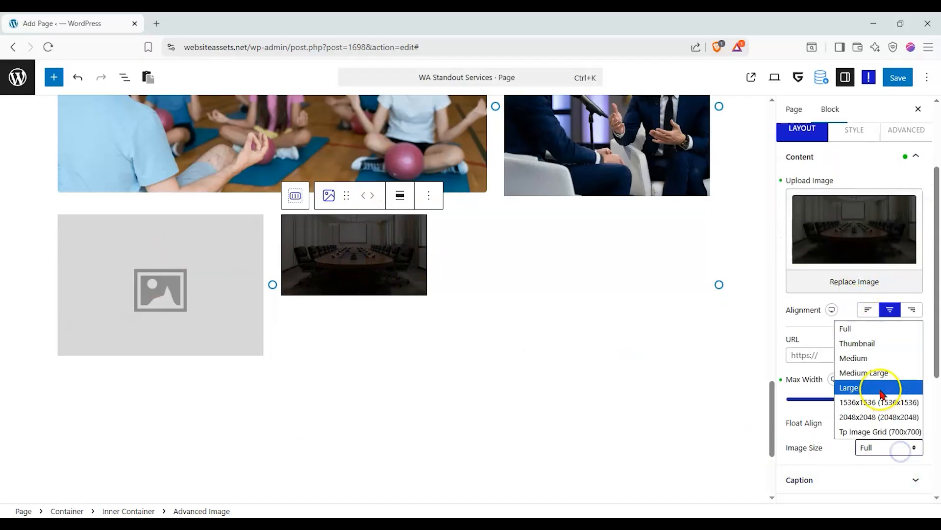
pyautogui.click(878, 404)
pyautogui.click(870, 447)
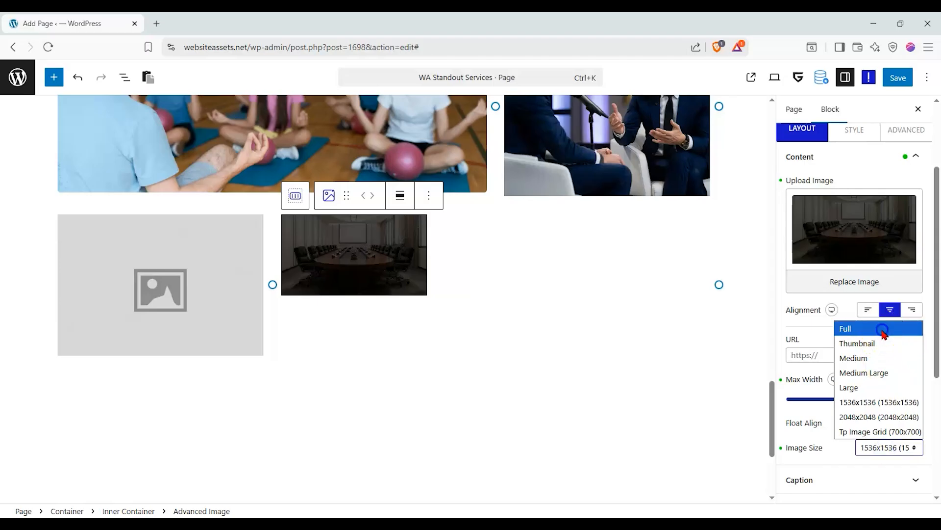
pyautogui.click(885, 328)
pyautogui.click(915, 423)
pyautogui.click(901, 422)
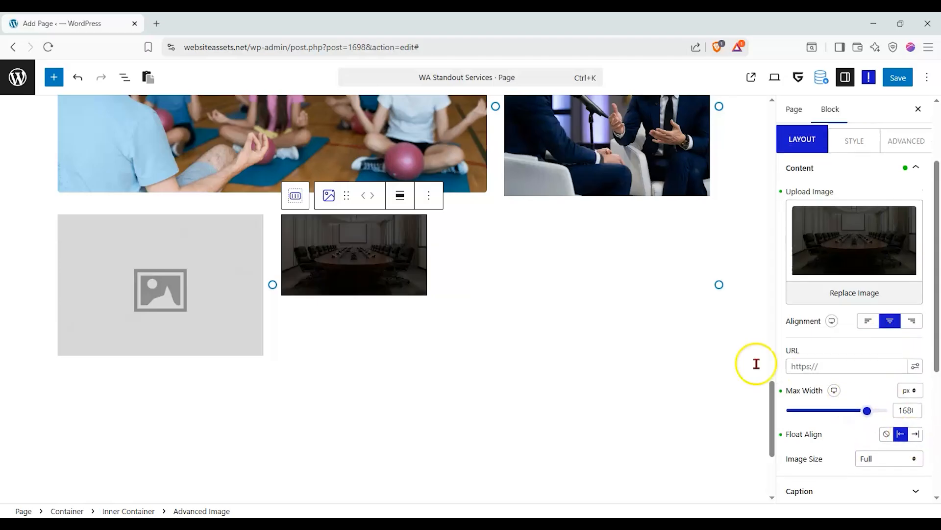
# Set the Inner Container's Row and Column Alignment to center and centre the conference-room image.
pyautogui.click(357, 243)
pyautogui.click(296, 195)
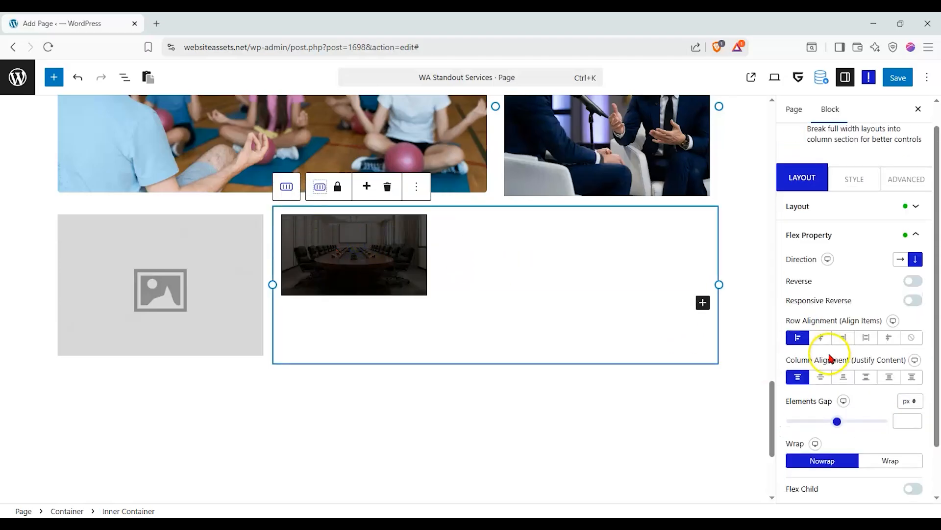
pyautogui.click(820, 337)
pyautogui.click(821, 377)
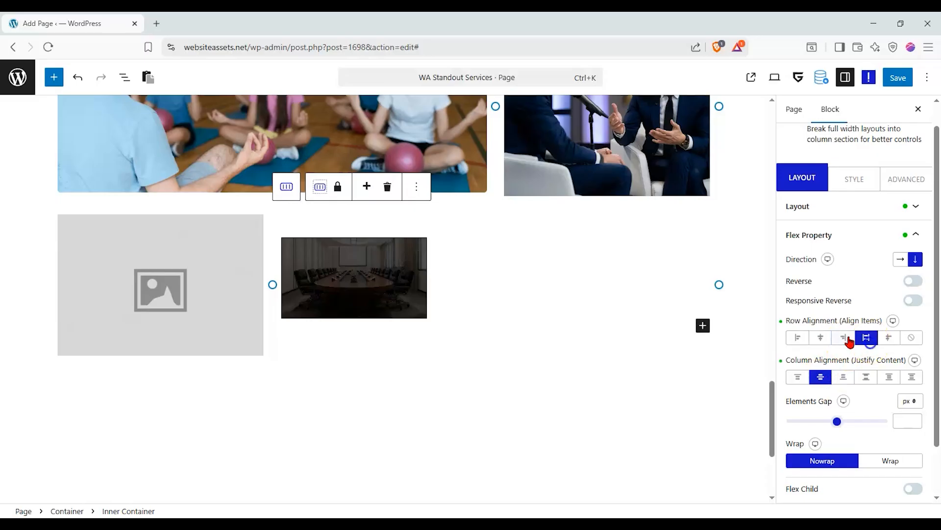
pyautogui.click(357, 259)
pyautogui.click(868, 401)
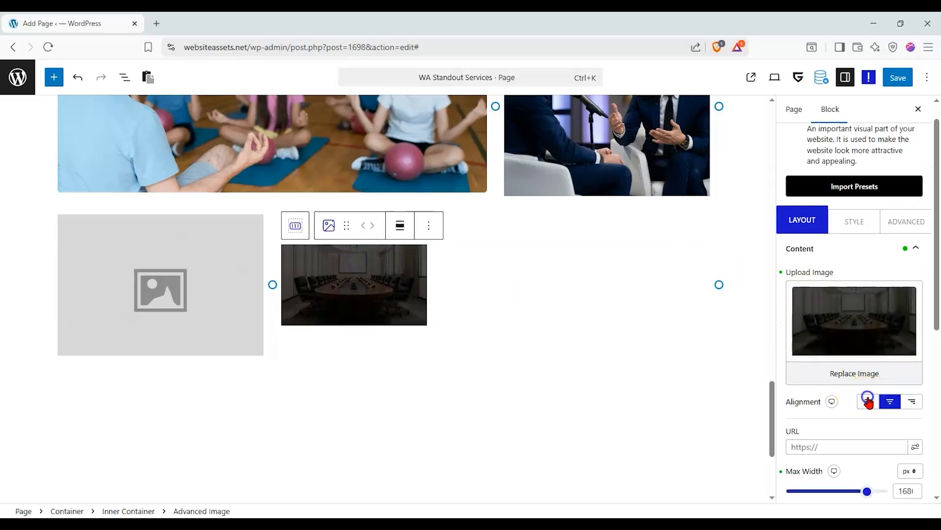
pyautogui.click(892, 403)
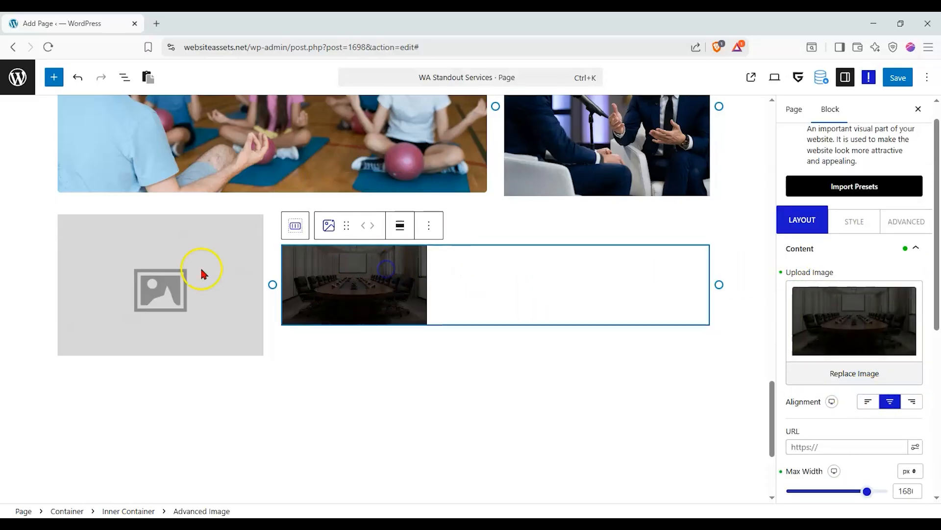
pyautogui.moveTo(347, 225); pyautogui.dragTo(515, 269)
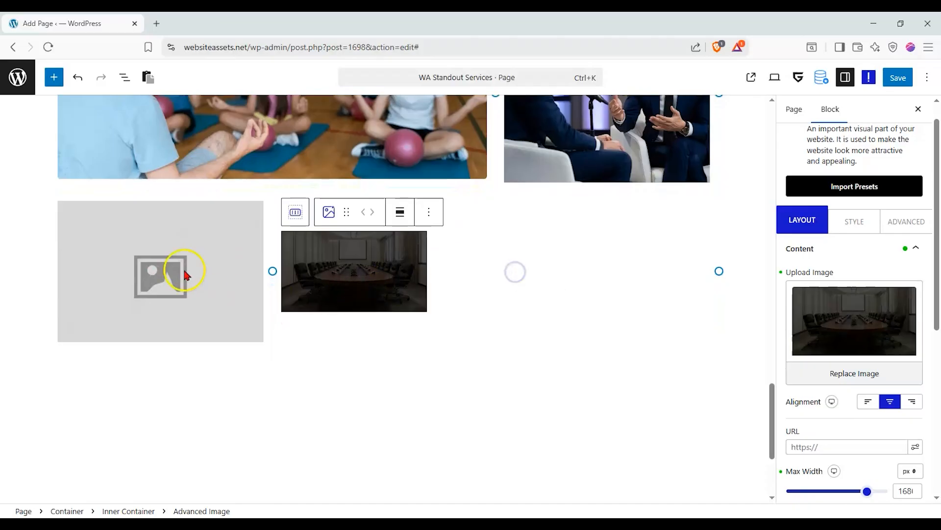
pyautogui.click(184, 271)
# Fill the grey placeholder with Hero-section.png from the Media Library.
pyautogui.click(846, 348)
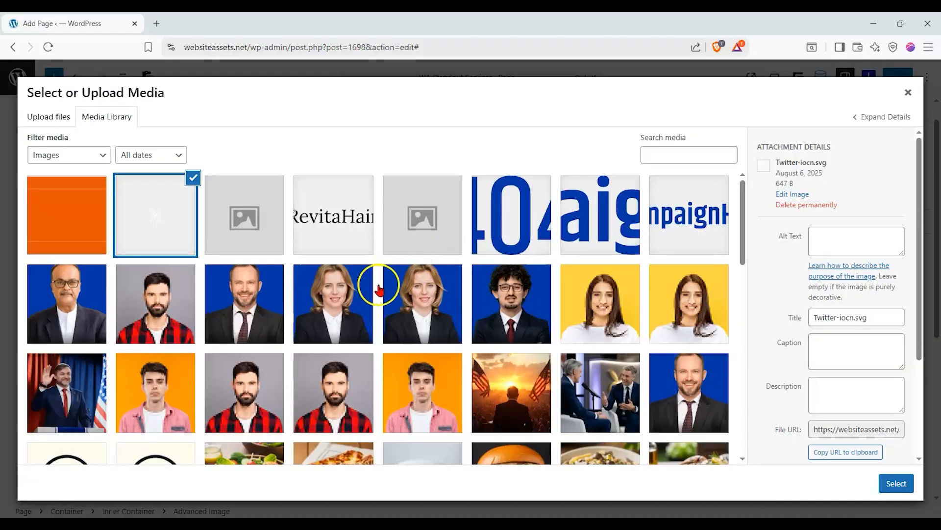
pyautogui.scroll(-4, 373, 275)
pyautogui.scroll(1, 55, 254)
pyautogui.click(55, 254)
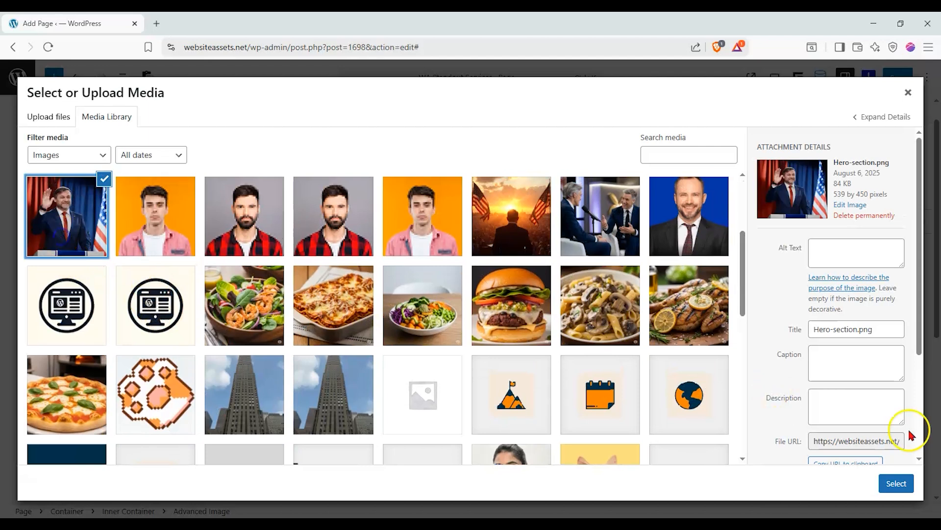
pyautogui.click(896, 485)
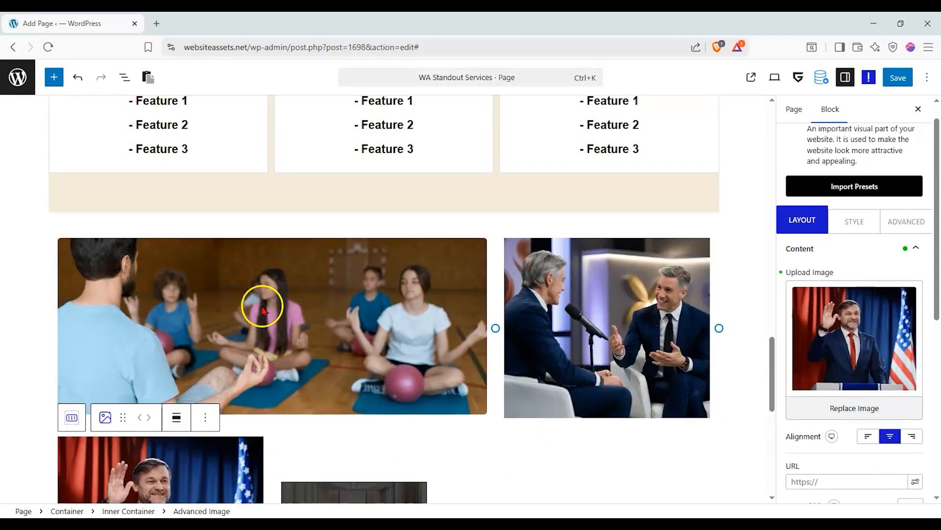
# Delete the conference-room image block through its options menu.
pyautogui.click(372, 332)
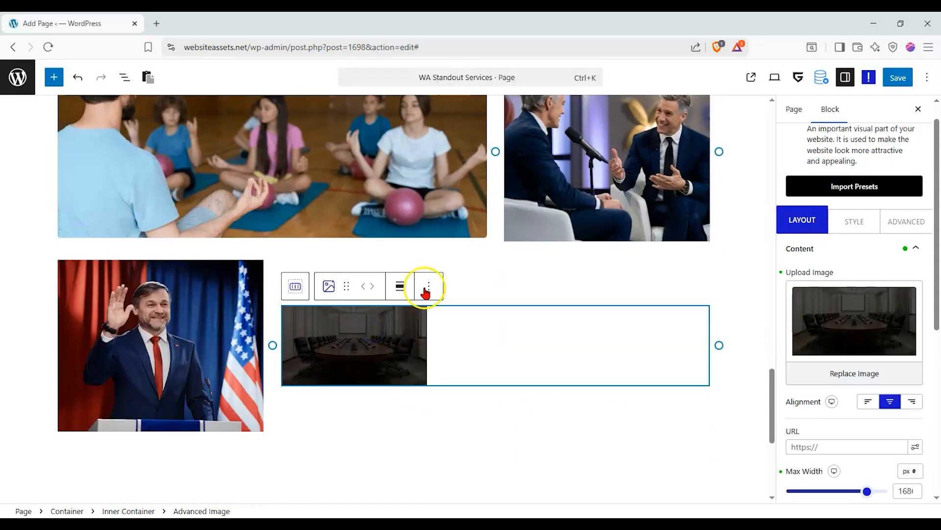
pyautogui.click(430, 288)
pyautogui.scroll(-3, 437, 407)
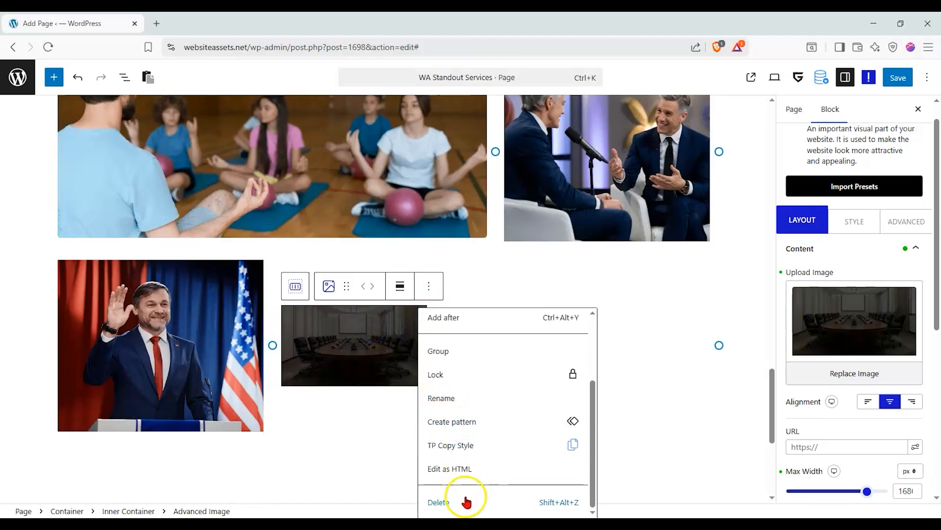
pyautogui.click(466, 498)
# Drag a Blockquote into the empty container and give it the grey second style.
pyautogui.click(54, 77)
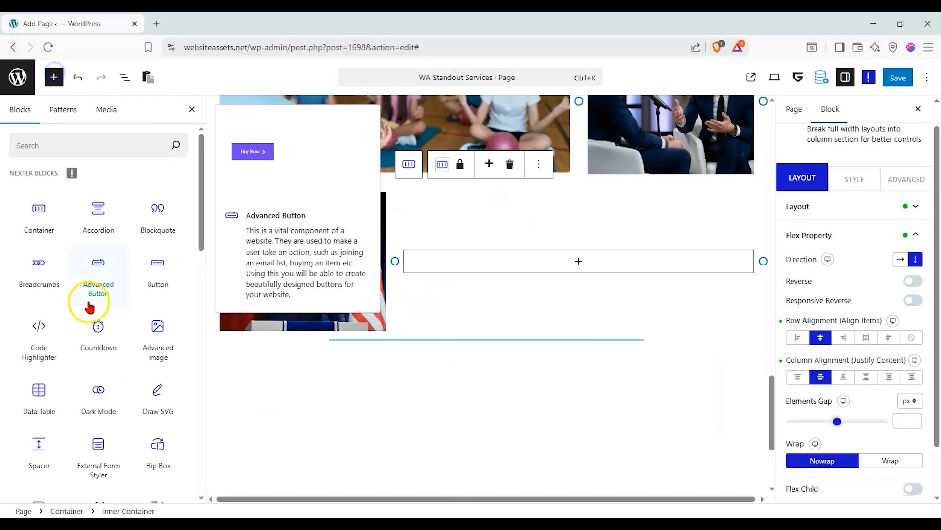
pyautogui.moveTo(167, 233); pyautogui.dragTo(544, 257)
pyautogui.click(507, 269)
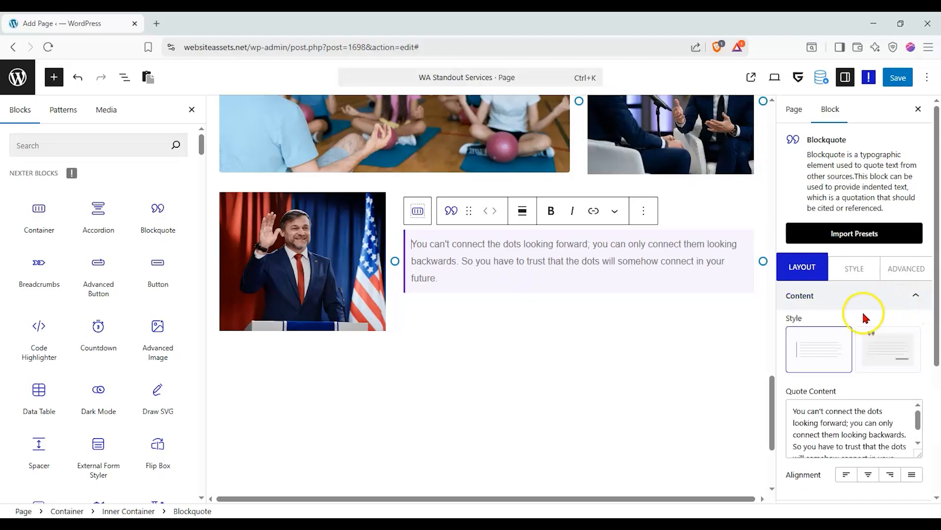
pyautogui.click(883, 365)
# Change the quote to "Let's Learn Together." by Website Assets, centre-aligned.
pyautogui.tripleClick(824, 429)
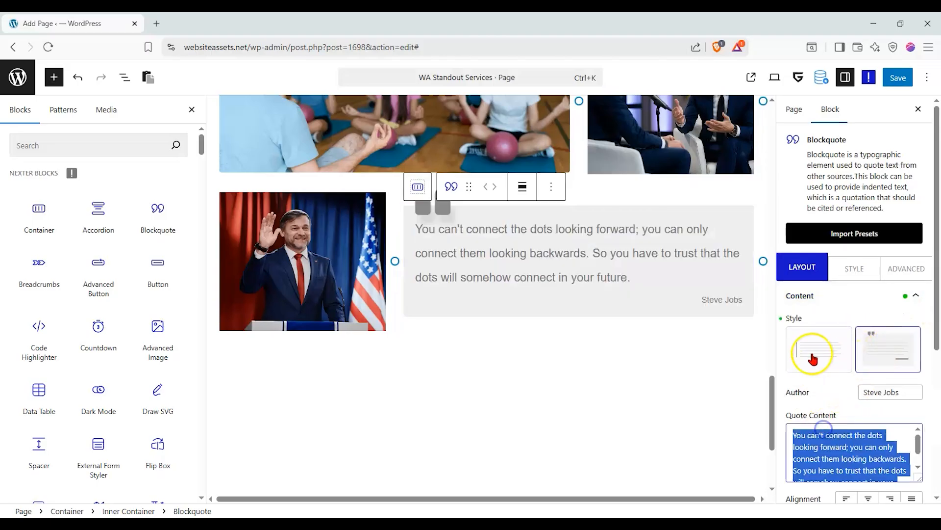
pyautogui.write('LE')
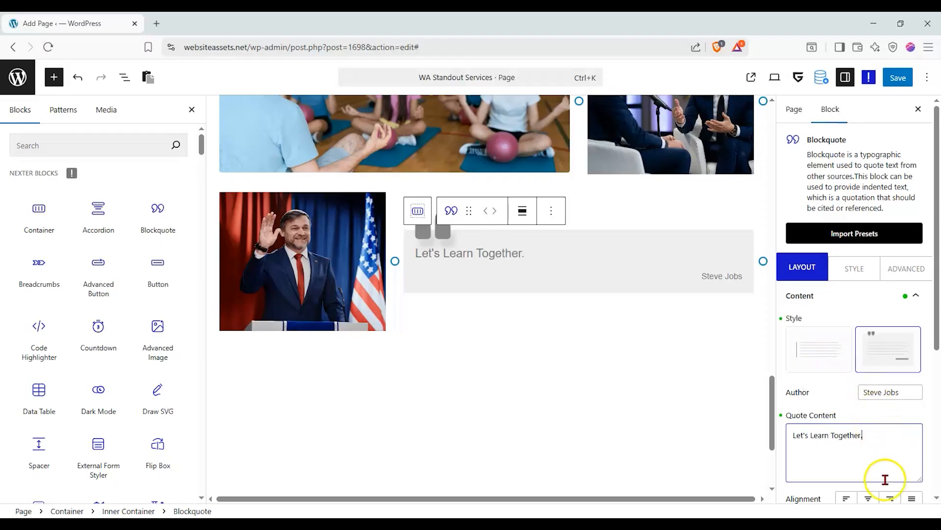
pyautogui.click(891, 499)
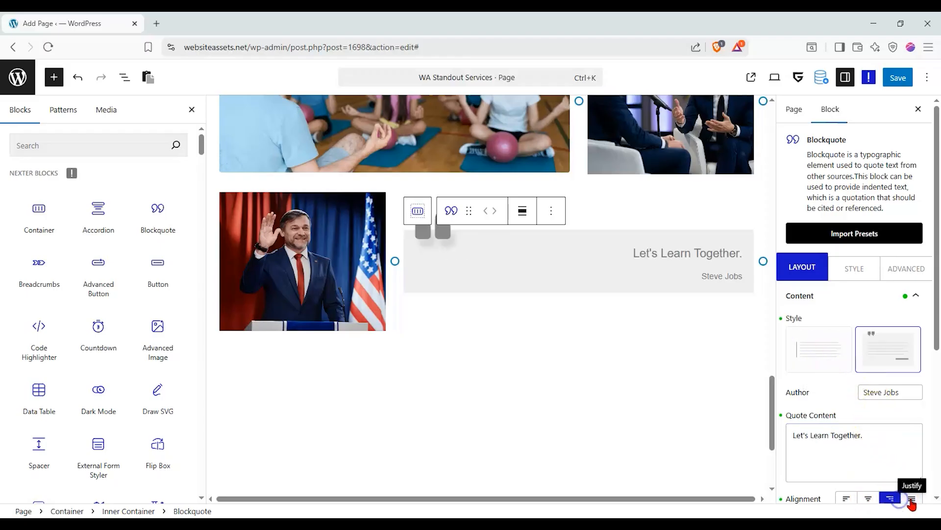
pyautogui.click(847, 500)
pyautogui.click(869, 499)
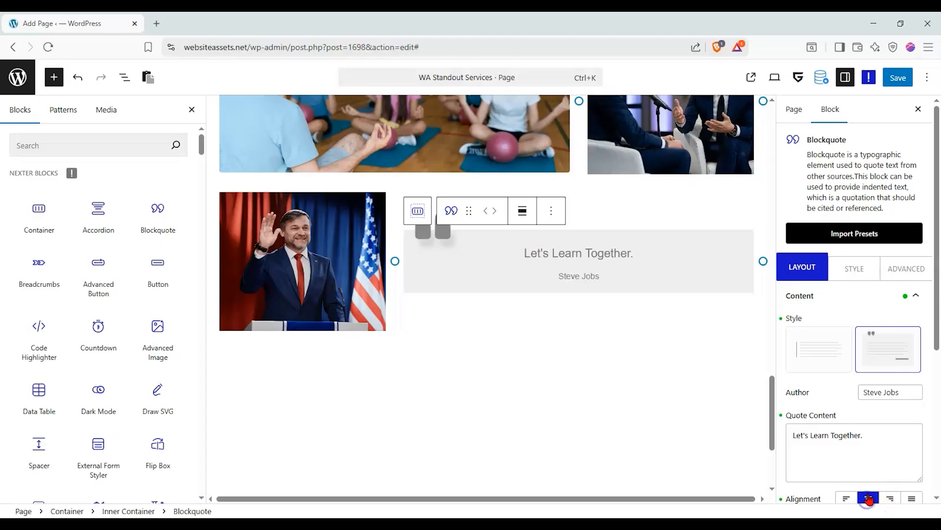
pyautogui.moveTo(910, 391); pyautogui.dragTo(794, 393)
pyautogui.write('Website Assets')
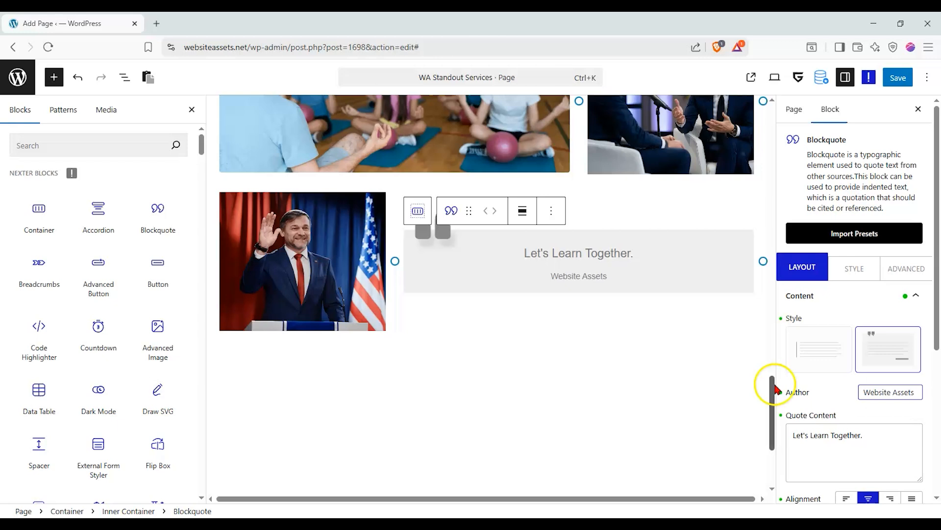
pyautogui.scroll(10, 423, 326)
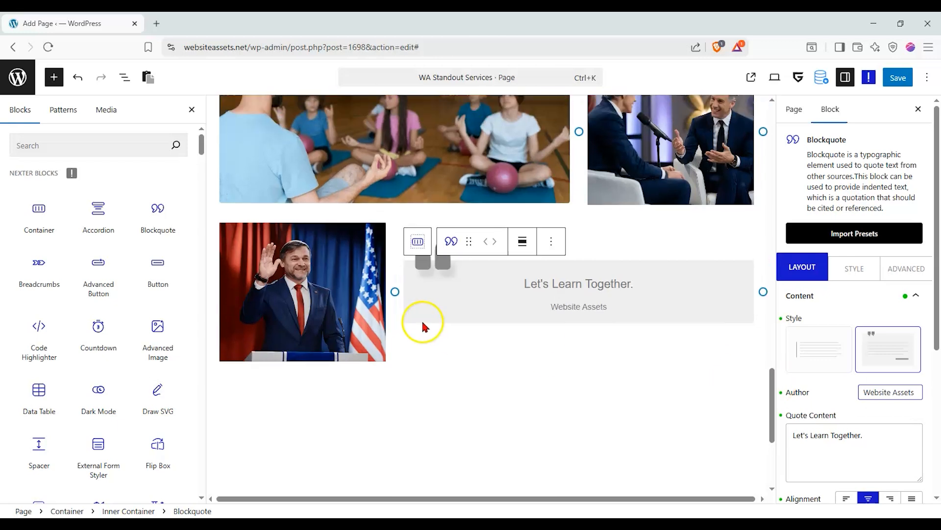
# Save the WA Standout Services page and review it in the editor.
pyautogui.click(889, 79)
pyautogui.scroll(10, 624, 244)
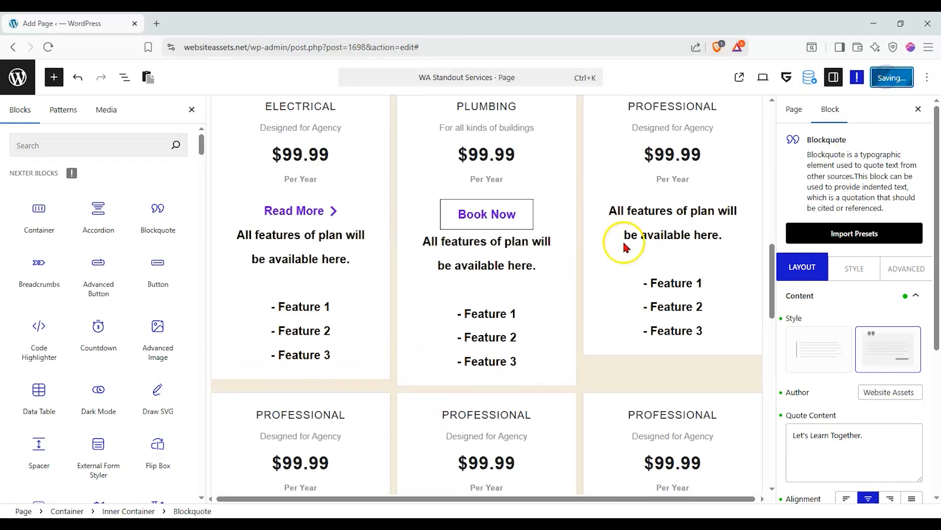
pyautogui.scroll(-4, 540, 240)
pyautogui.scroll(9, 498, 232)
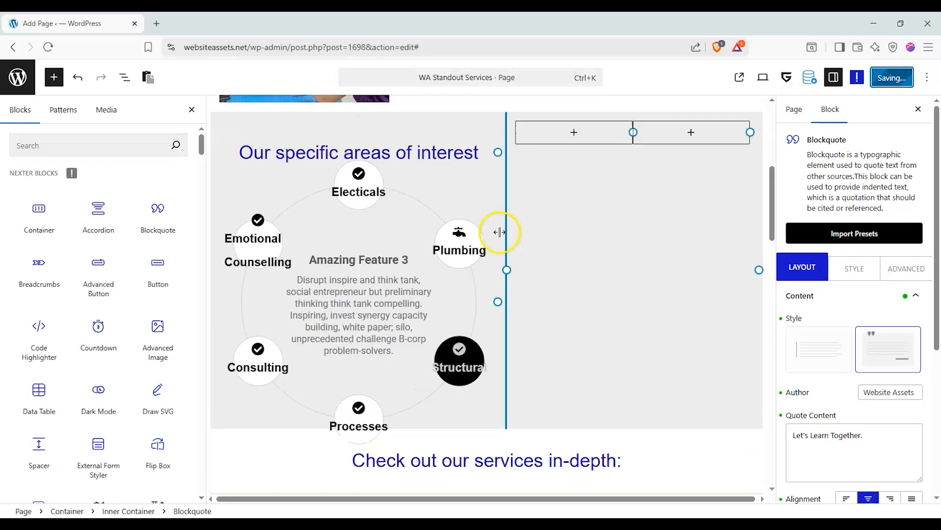
pyautogui.scroll(-8, 496, 235)
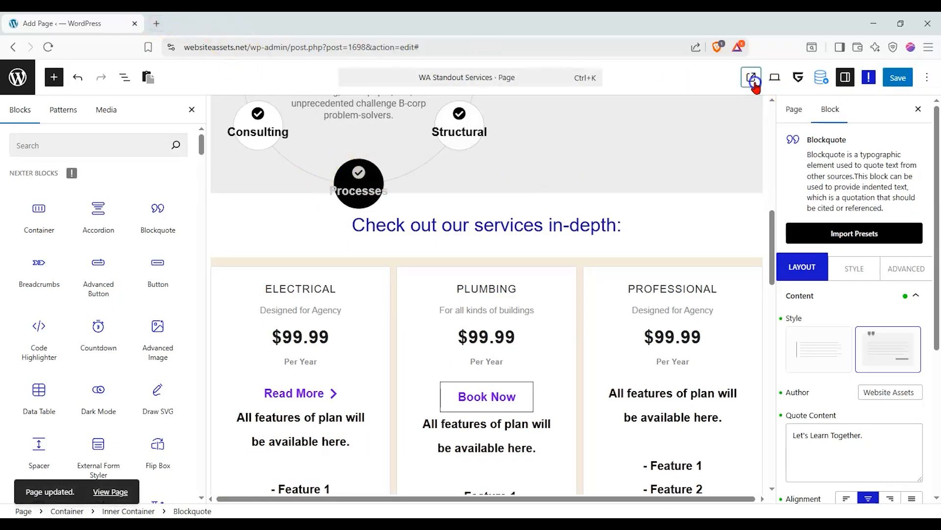
# View the live page in a new tab and use Delete Cache to reload it fresh.
pyautogui.click(753, 81)
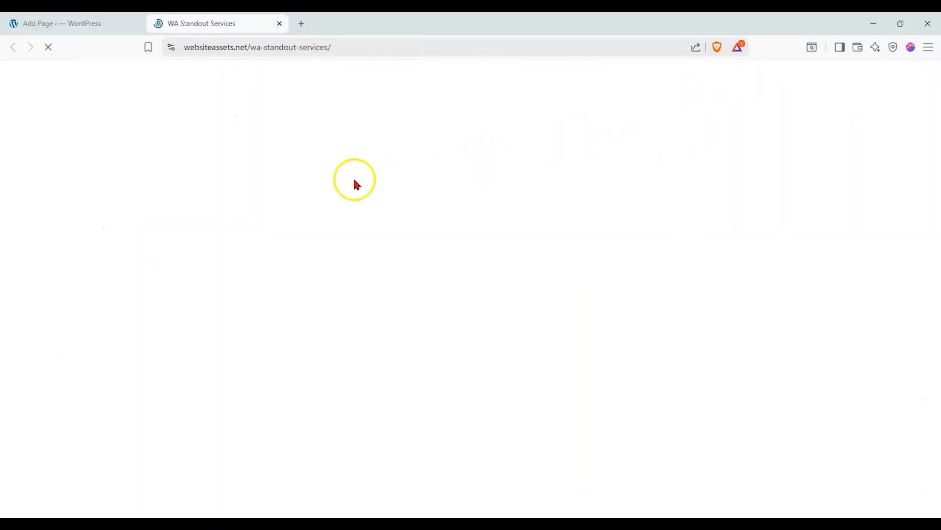
pyautogui.scroll(-8, 252, 189)
pyautogui.scroll(4, 574, 324)
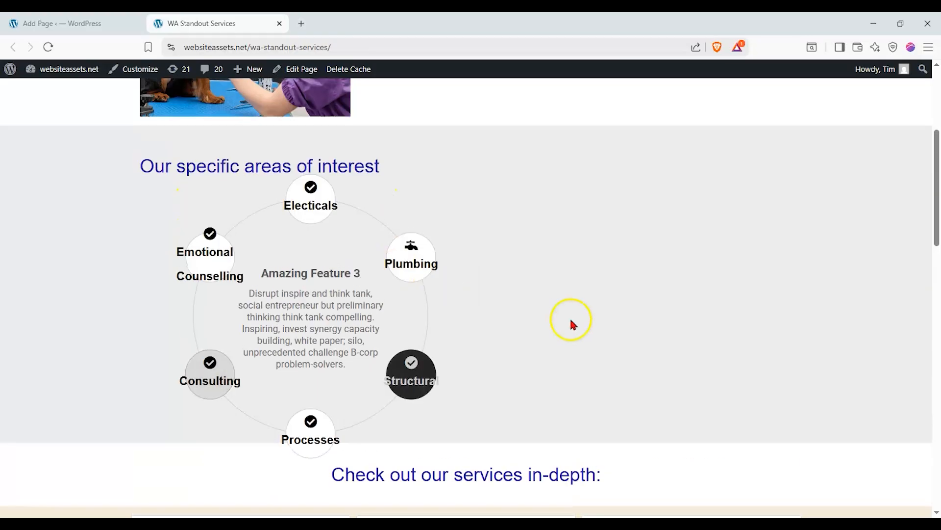
pyautogui.scroll(-15, 601, 250)
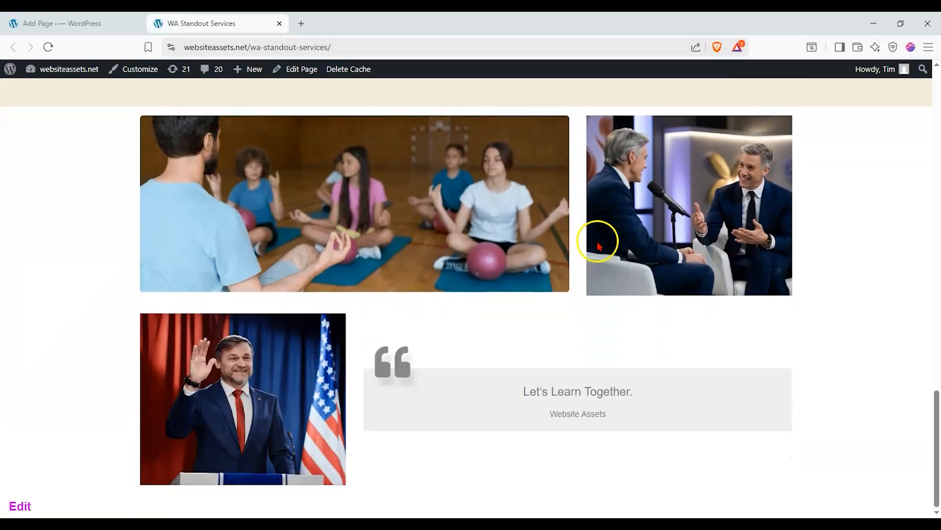
pyautogui.scroll(15, 599, 240)
pyautogui.click(347, 69)
# Back in the editor, inspect the empty columns beside the areas-of-interest diagram.
pyautogui.click(73, 23)
pyautogui.scroll(11, 554, 288)
pyautogui.scroll(-4, 579, 295)
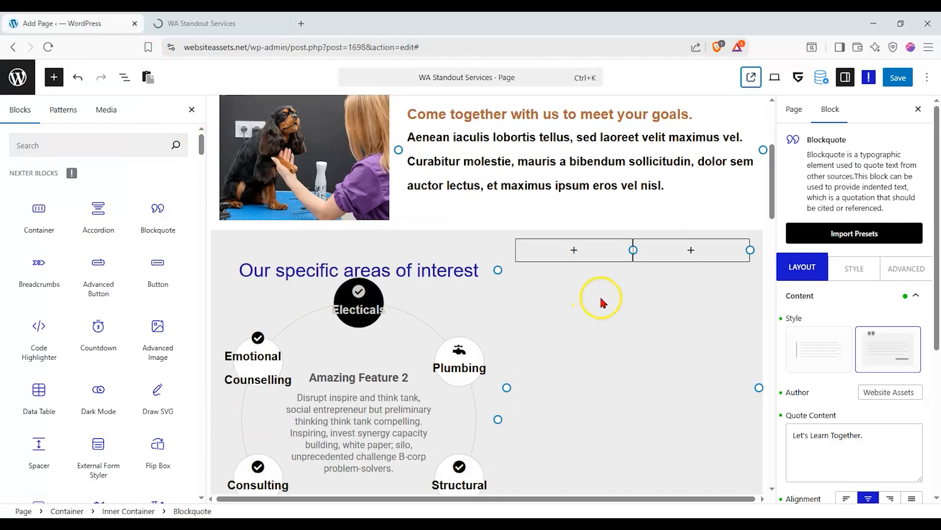
pyautogui.click(603, 260)
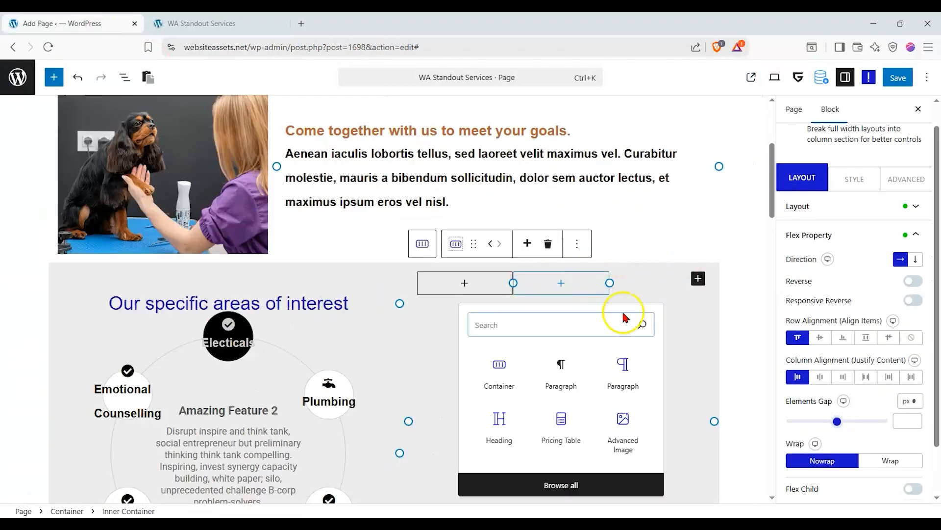
pyautogui.click(689, 250)
pyautogui.click(523, 304)
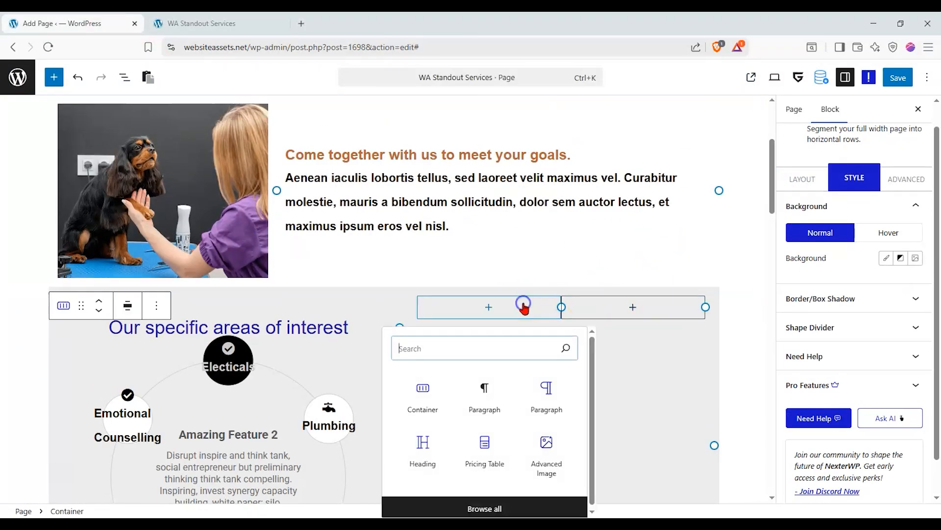
pyautogui.click(594, 250)
pyautogui.click(570, 319)
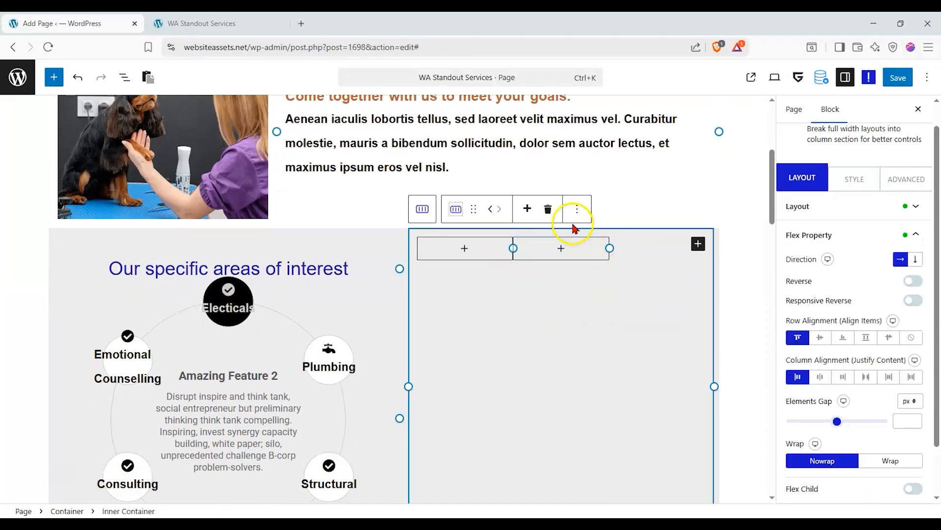
pyautogui.click(554, 248)
pyautogui.scroll(3, 346, 240)
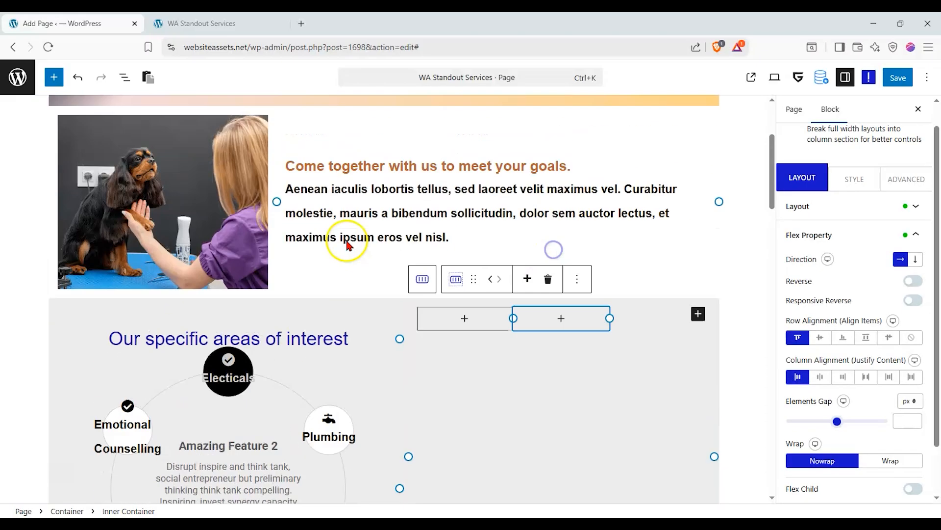
# Duplicate the 'Come together with us to meet your goals.' paragraph and move the copy beside the diagram.
pyautogui.click(347, 239)
pyautogui.click(526, 184)
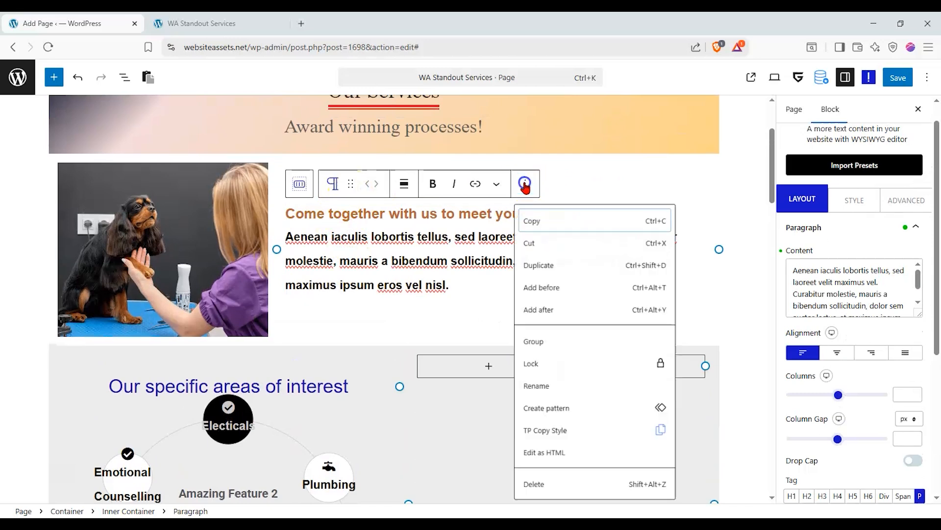
pyautogui.click(557, 270)
pyautogui.moveTo(345, 239); pyautogui.dragTo(575, 265)
# Restore the accidentally deleted copied paragraph with Ctrl+Z.
pyautogui.click(613, 261)
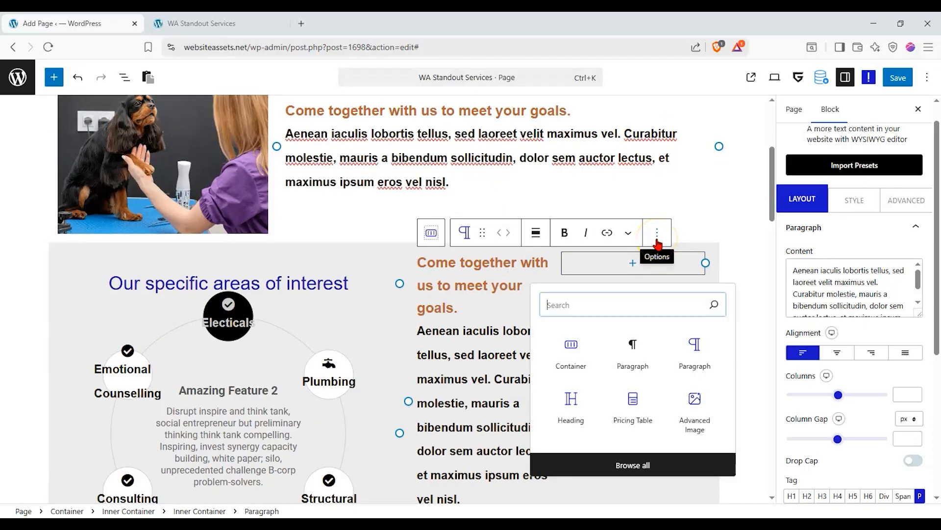
pyautogui.click(657, 235)
pyautogui.scroll(-2, 689, 487)
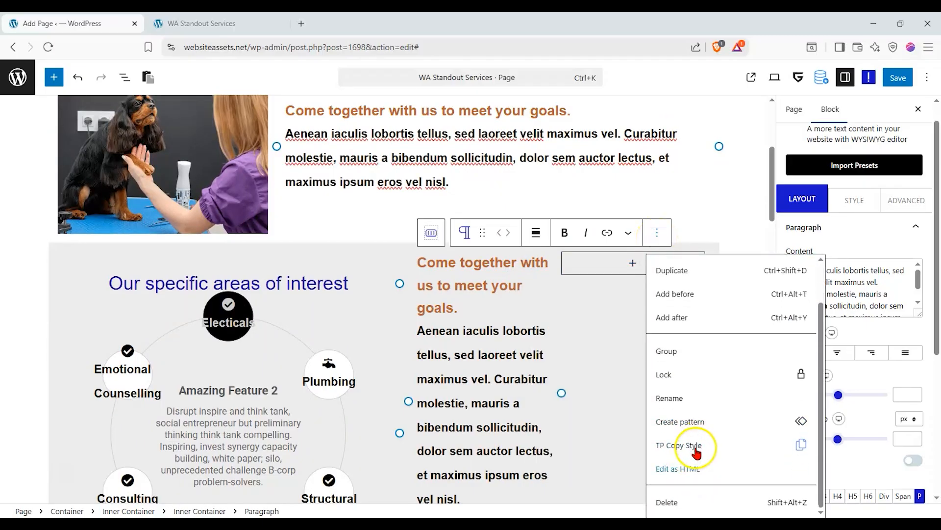
pyautogui.click(678, 501)
pyautogui.hotkey('ctrl', 'z')
pyautogui.click(659, 266)
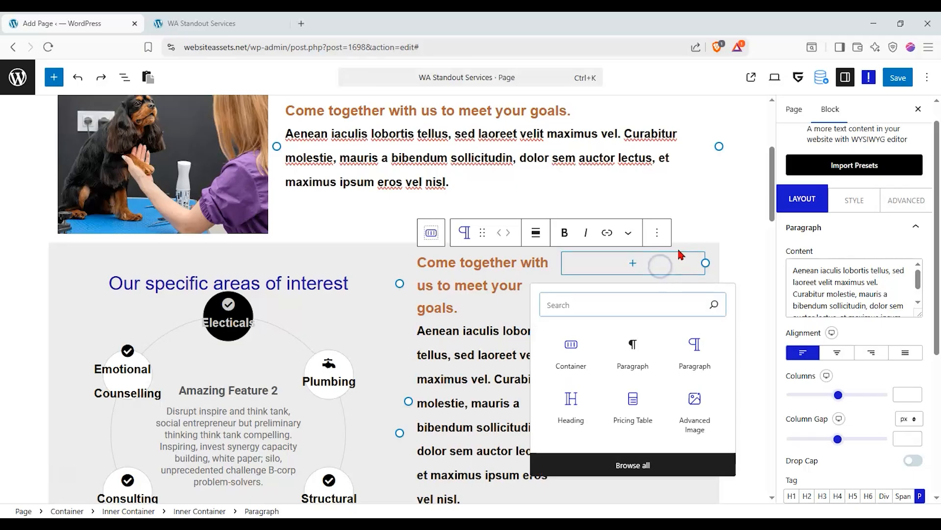
pyautogui.click(659, 233)
pyautogui.click(124, 77)
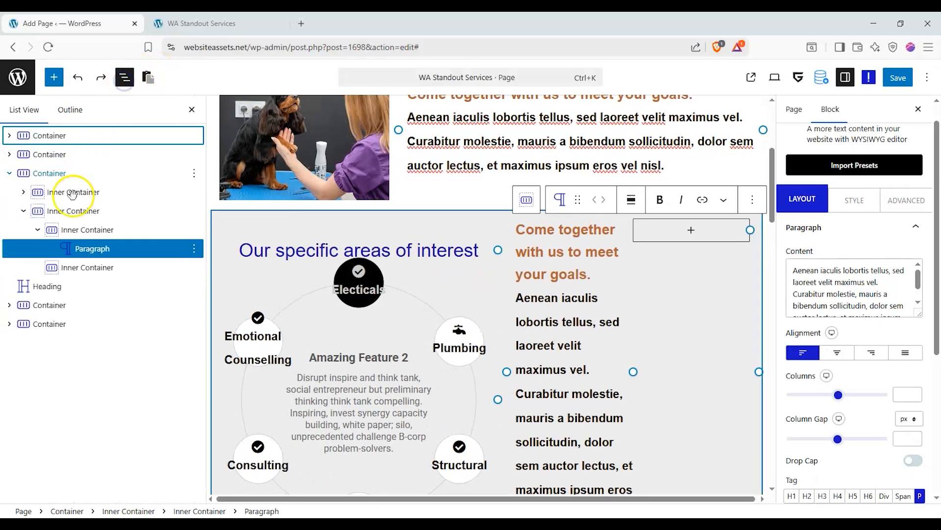
# Delete the empty Inner Container and set the column's Row and Column Alignment to center.
pyautogui.click(86, 267)
pyautogui.rightClick(168, 267)
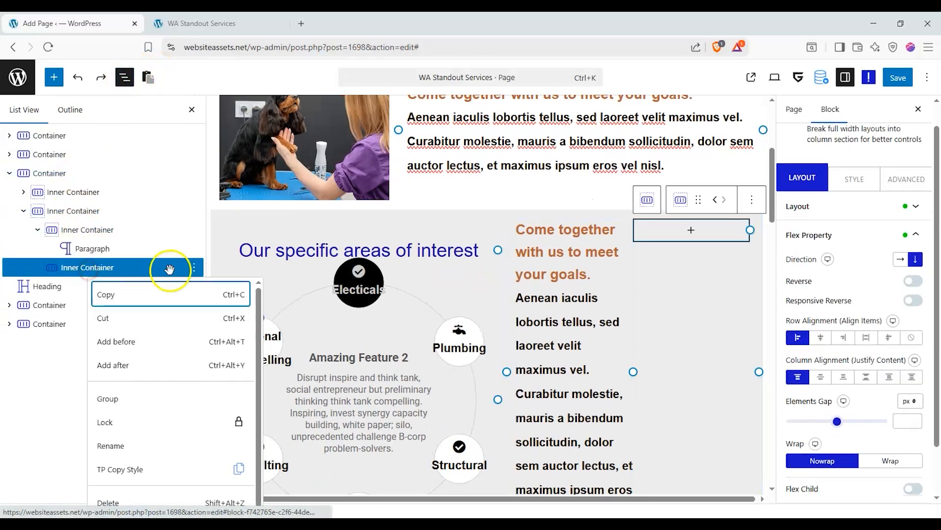
pyautogui.click(136, 502)
pyautogui.scroll(-3, 552, 309)
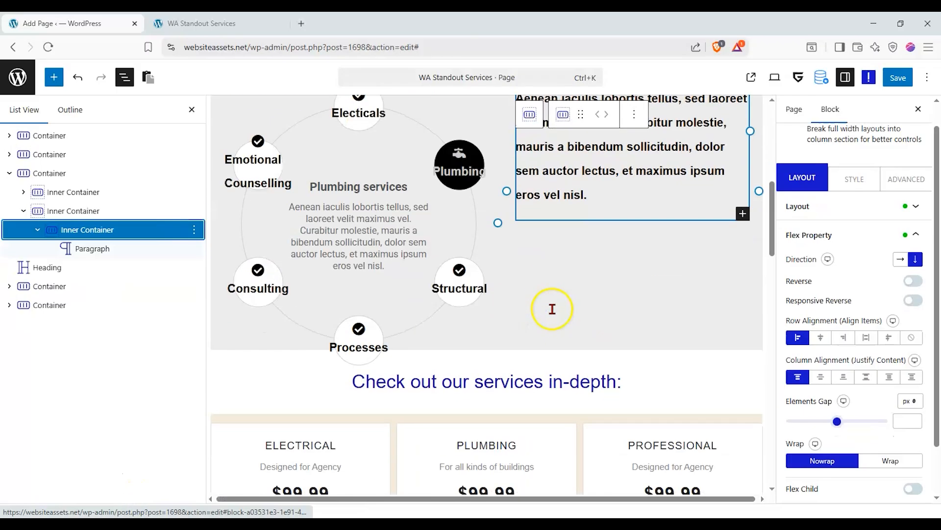
pyautogui.click(812, 335)
pyautogui.click(821, 377)
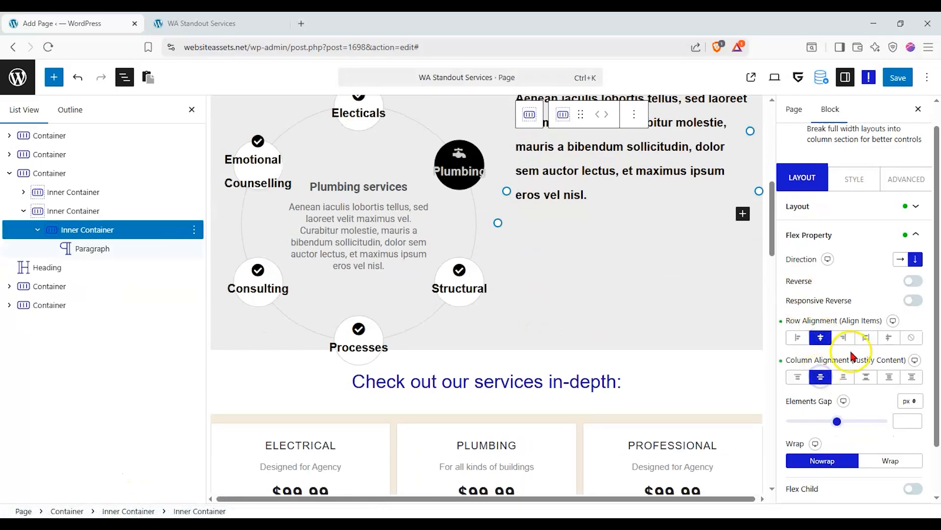
# Centre-align the copied goals paragraph text.
pyautogui.scroll(1, 852, 357)
pyautogui.scroll(1, 719, 249)
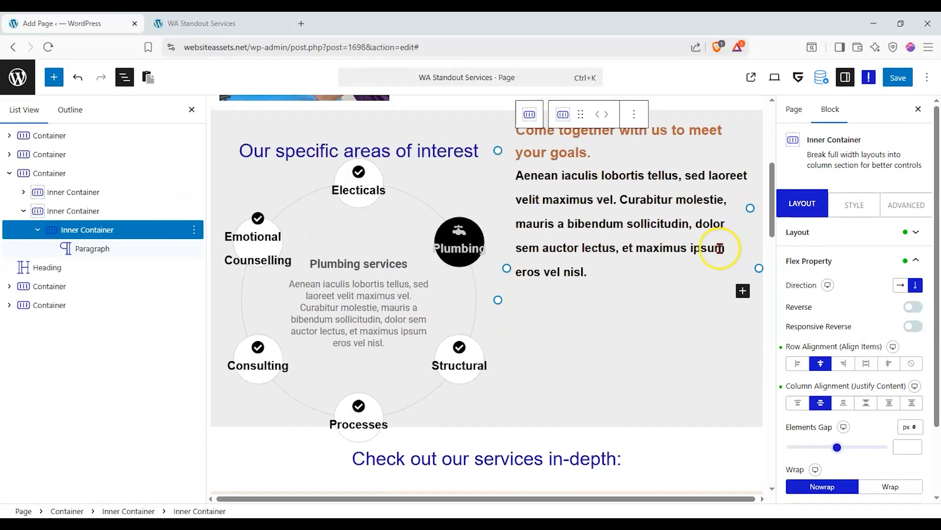
pyautogui.click(719, 249)
pyautogui.click(839, 378)
pyautogui.scroll(3, 691, 340)
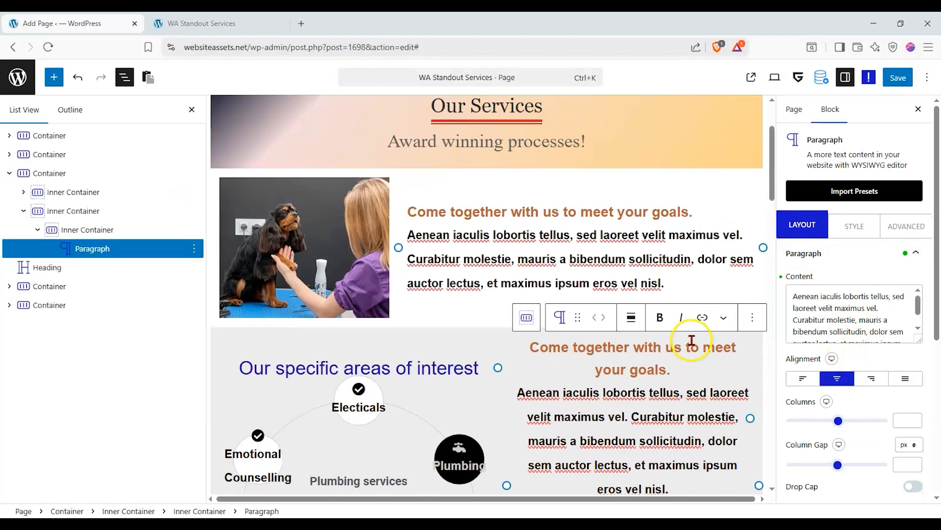
pyautogui.scroll(-3, 539, 338)
pyautogui.click(84, 304)
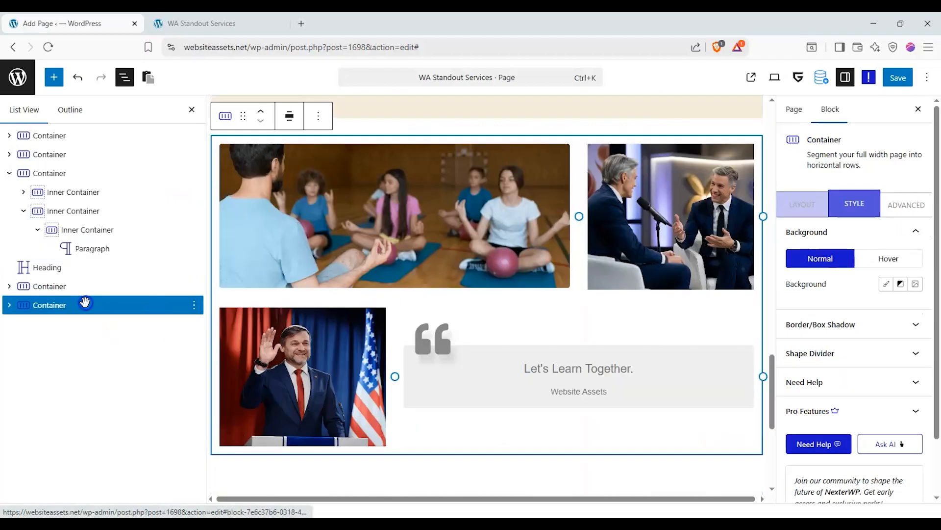
pyautogui.click(84, 287)
# Save the page and scroll the live WA Standout Services page to check the goals text beside the diagram.
pyautogui.click(895, 77)
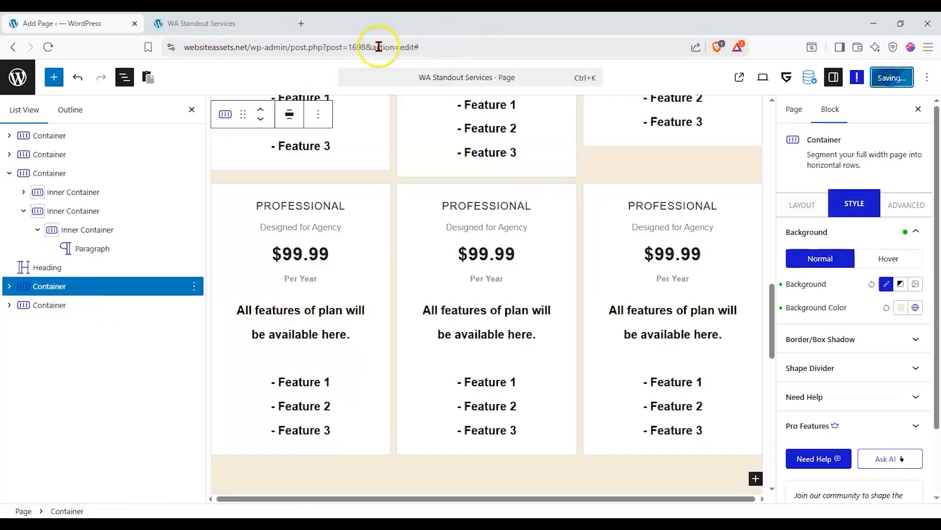
pyautogui.click(233, 25)
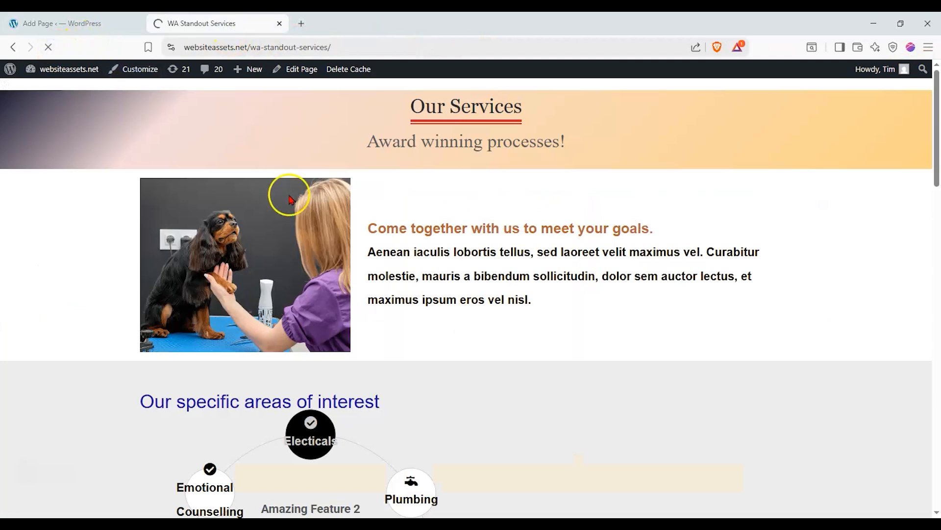
pyautogui.scroll(-10, 137, 187)
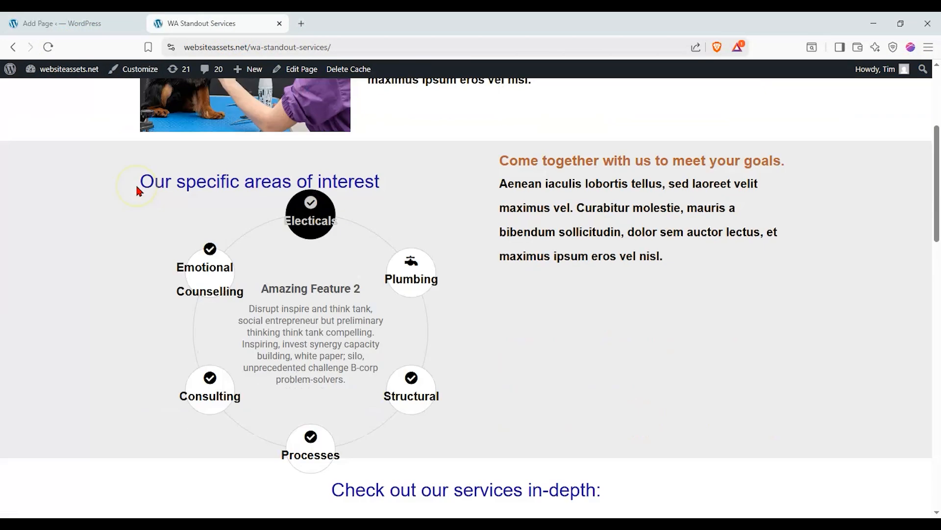
pyautogui.scroll(-10, 136, 188)
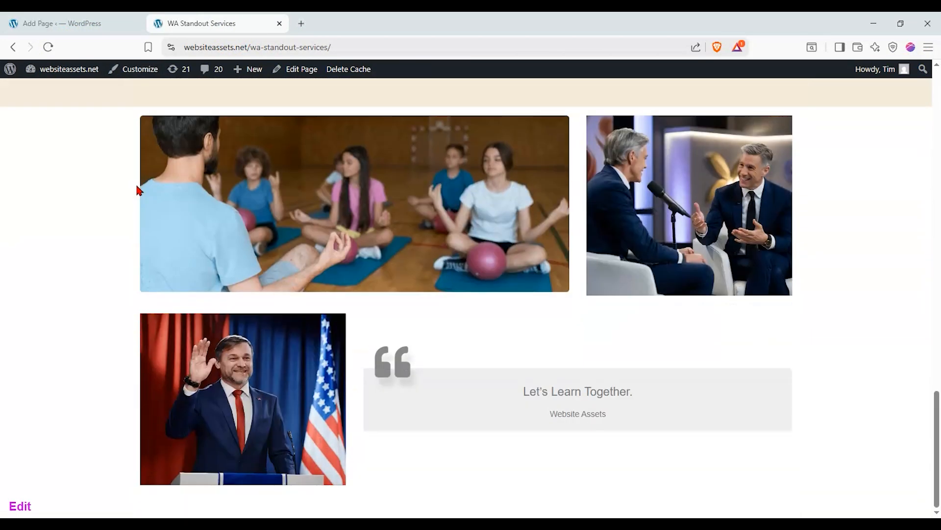
pyautogui.scroll(15, 137, 187)
pyautogui.scroll(9, 137, 191)
pyautogui.scroll(-4, 138, 192)
pyautogui.scroll(-12, 138, 192)
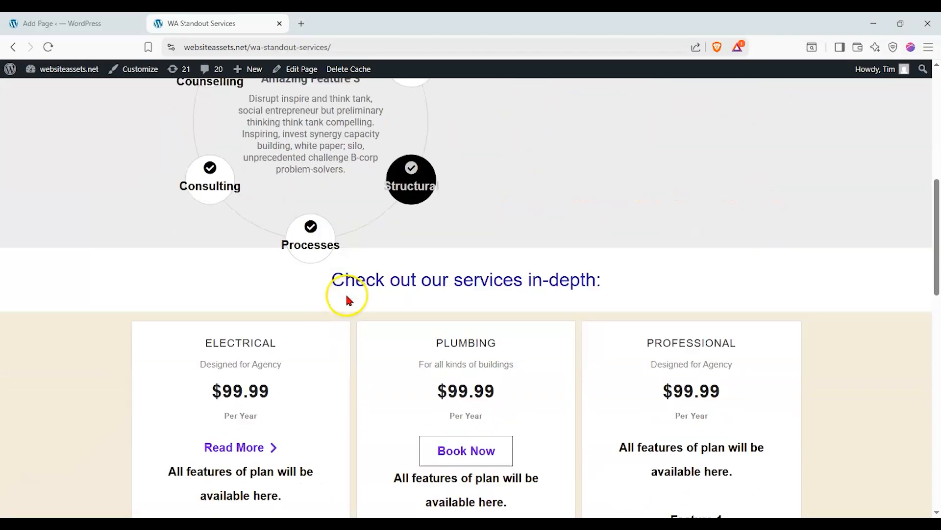
pyautogui.scroll(-8, 298, 196)
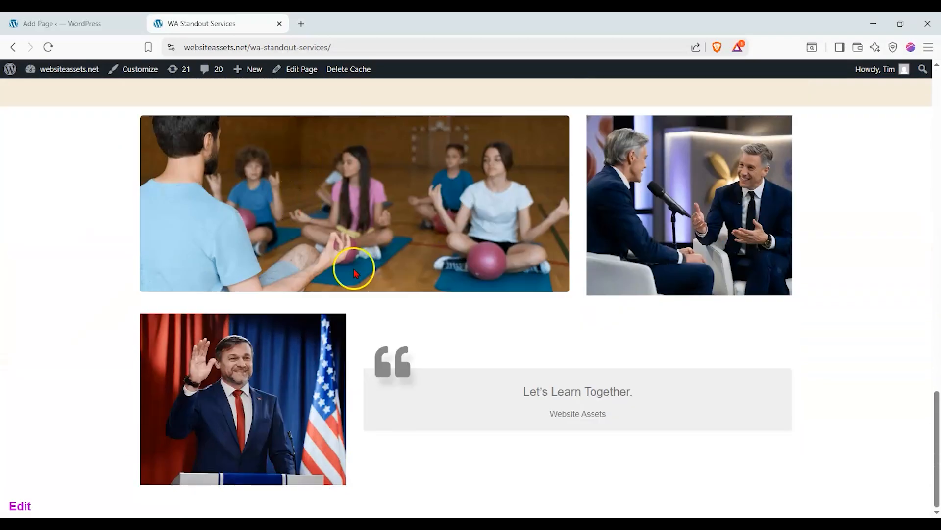
# In List View, drag the photo-and-quote Container above the services Heading row.
pyautogui.scroll(-7, 222, 337)
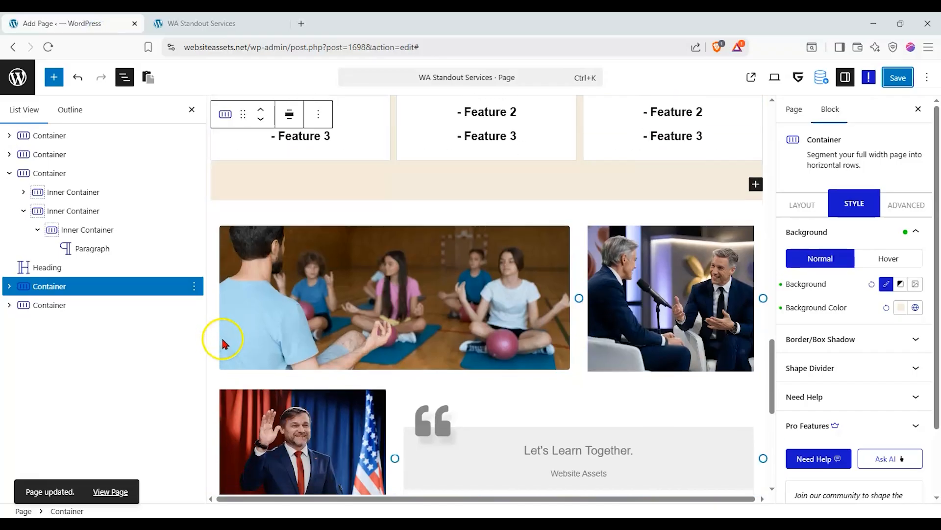
pyautogui.click(64, 304)
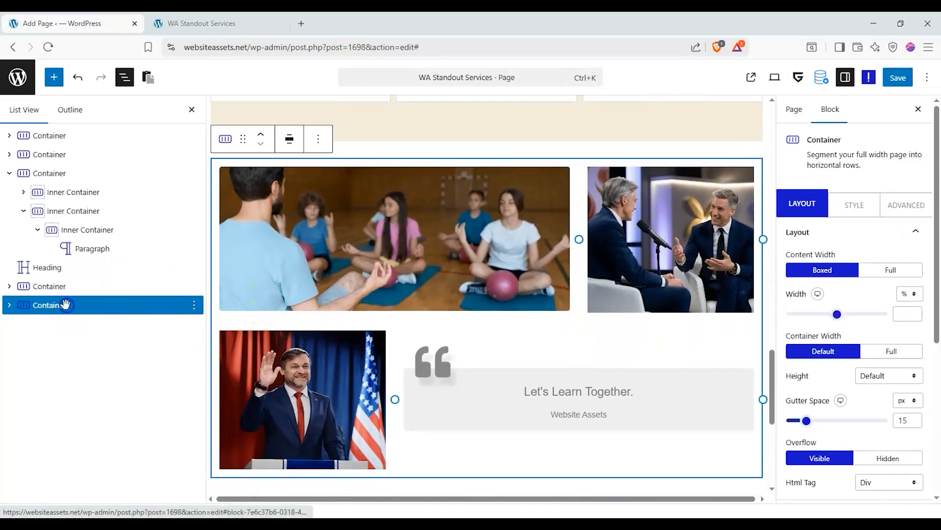
pyautogui.moveTo(57, 306); pyautogui.dragTo(49, 268)
pyautogui.scroll(-15, 351, 321)
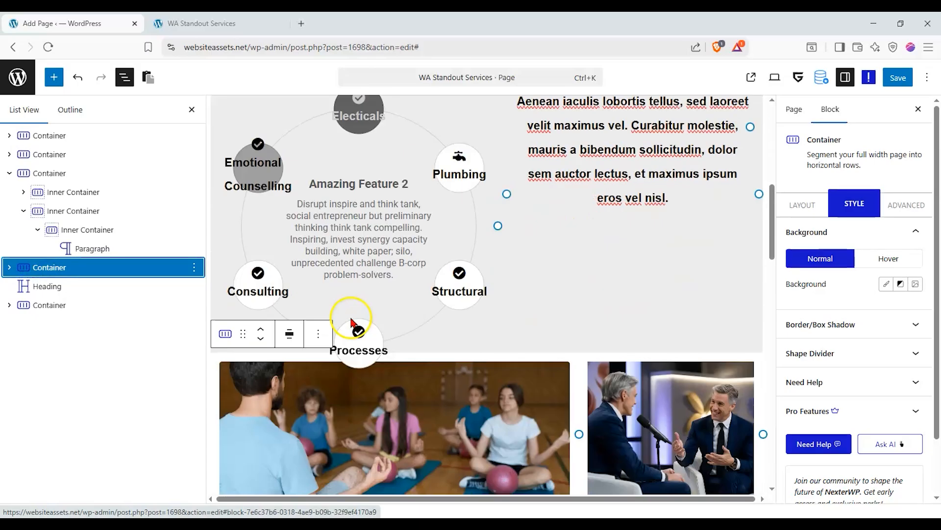
pyautogui.scroll(-5, 351, 314)
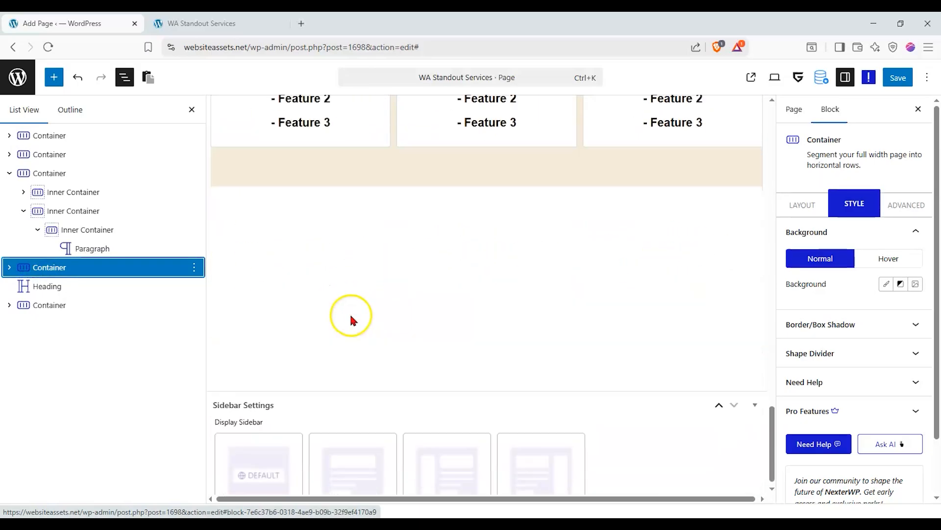
pyautogui.scroll(2, 354, 299)
pyautogui.click(90, 311)
pyautogui.scroll(-5, 437, 336)
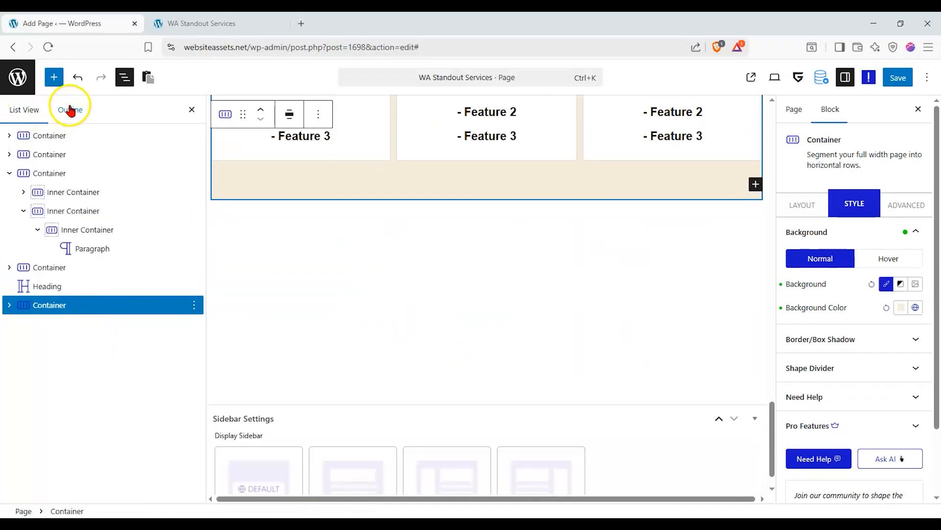
# Add a container at the page end with a two-row grid layout and drop a heading into it.
pyautogui.click(54, 77)
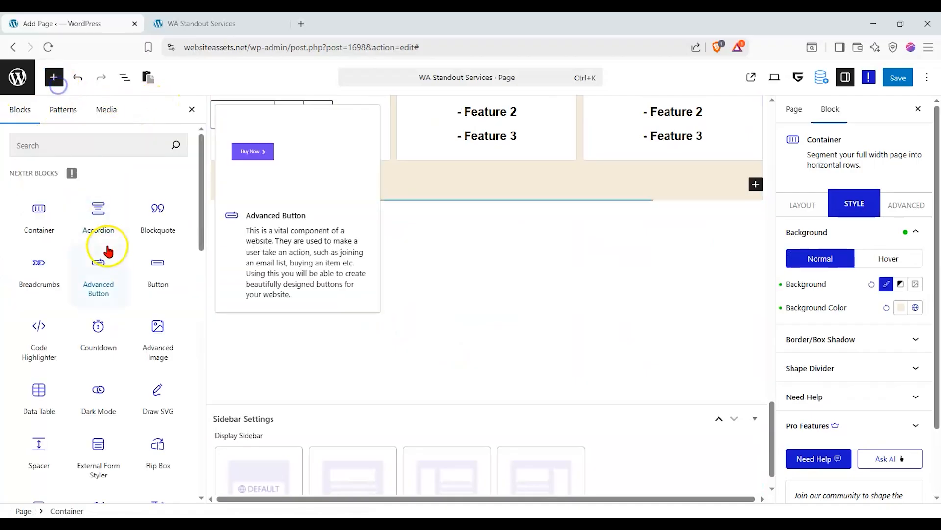
pyautogui.click(43, 209)
pyautogui.click(461, 297)
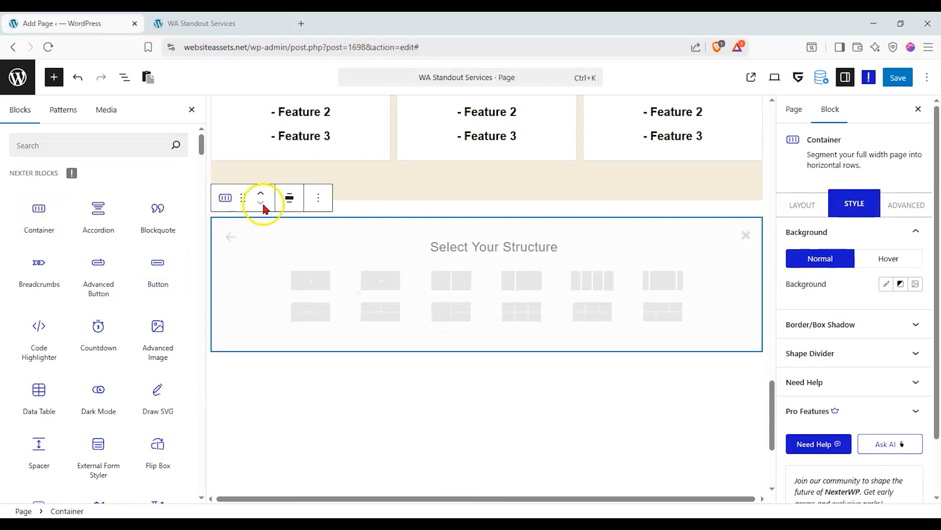
pyautogui.click(230, 237)
pyautogui.click(526, 295)
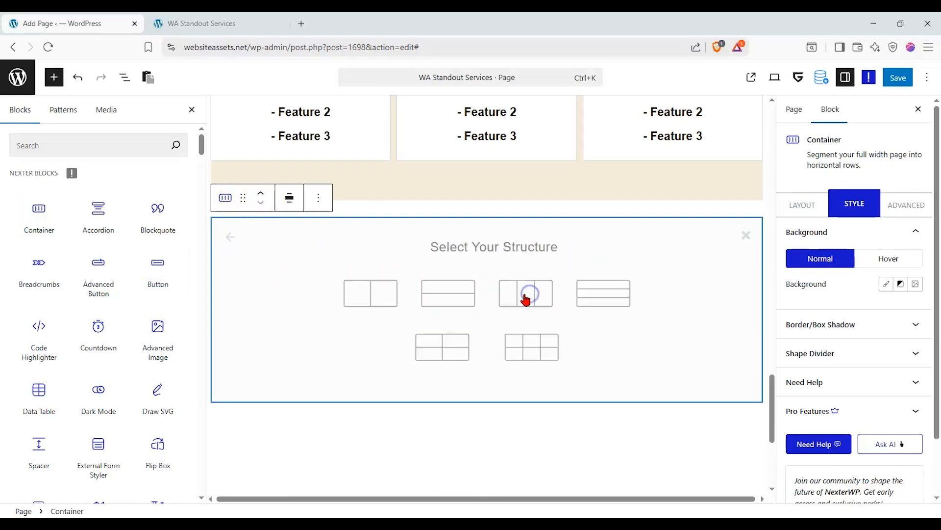
pyautogui.click(459, 303)
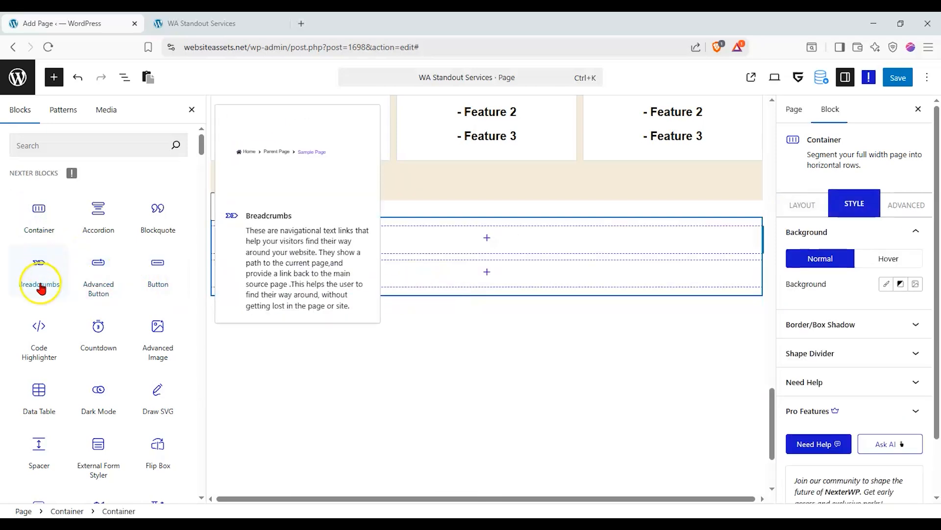
pyautogui.scroll(-4, 74, 358)
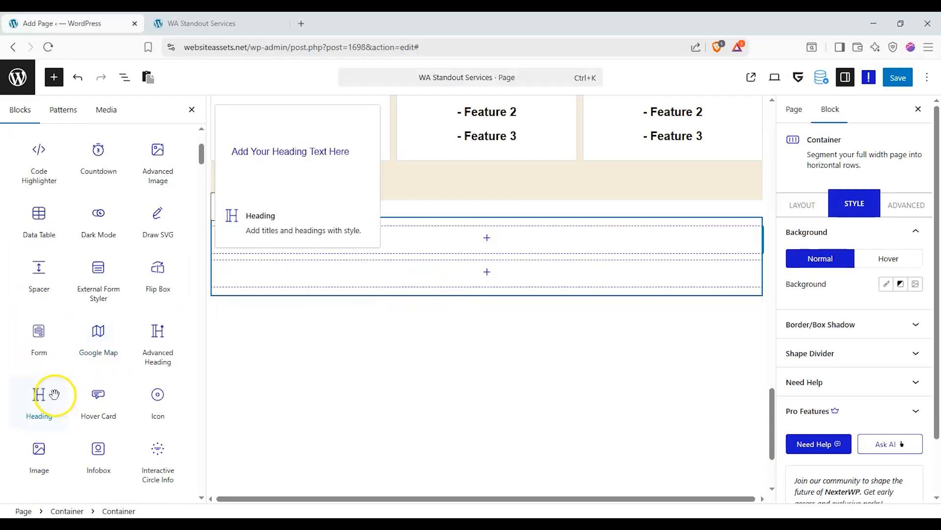
pyautogui.moveTo(51, 405); pyautogui.dragTo(23, 399)
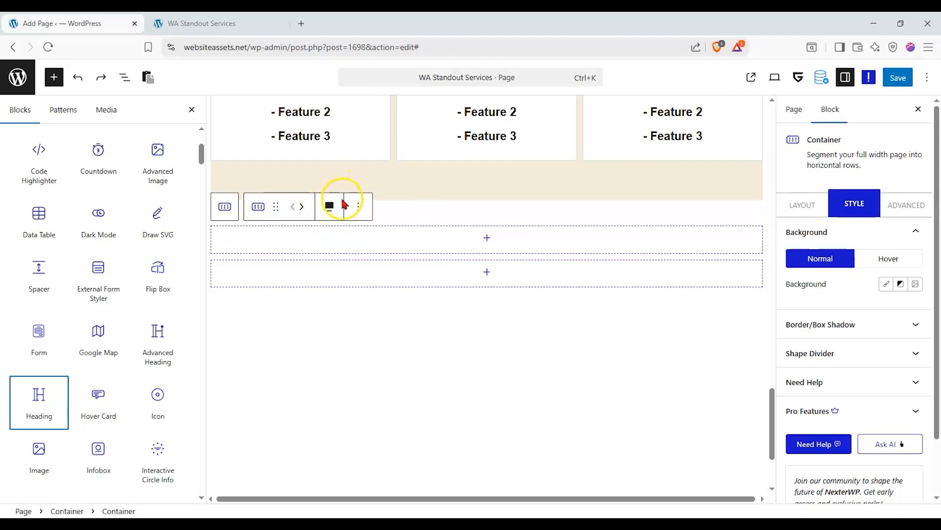
# Undo the stray paragraph and nested container, then delete the empty container.
pyautogui.click(353, 376)
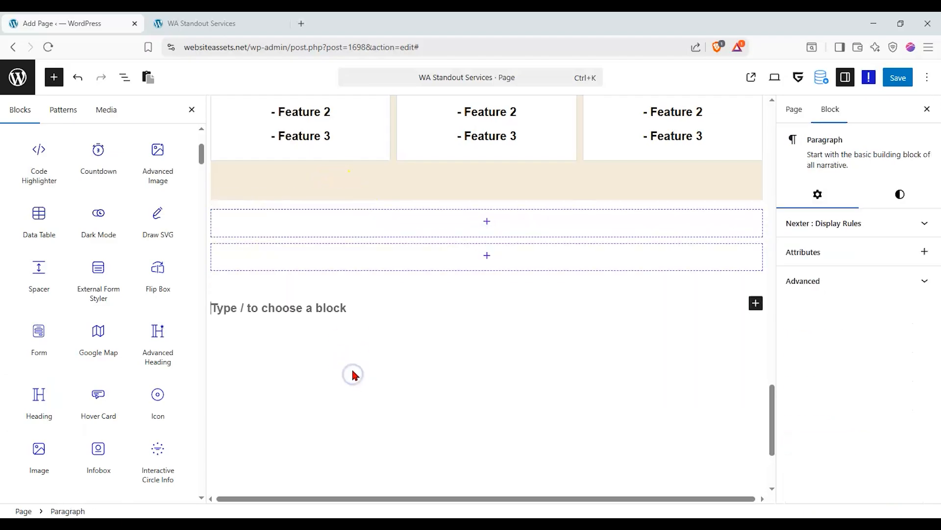
pyautogui.hotkey('ctrl', 'z')
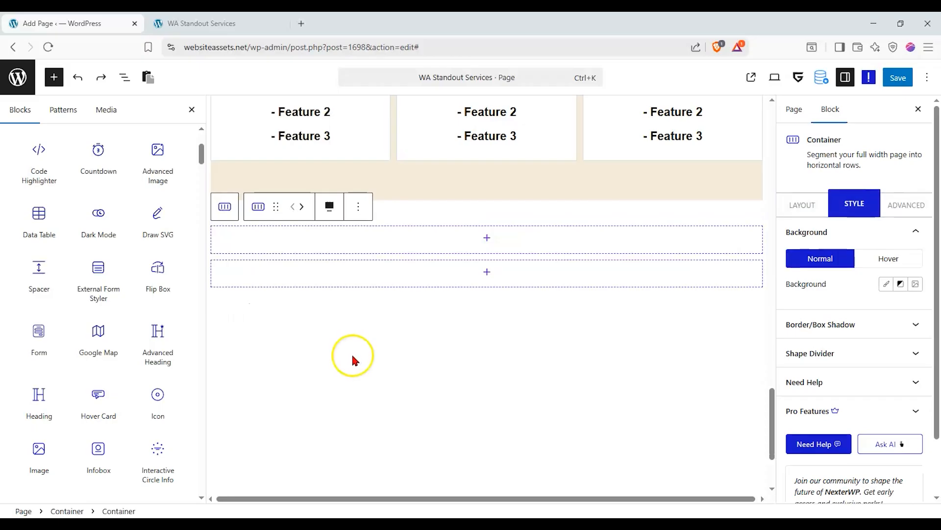
pyautogui.hotkey('ctrl', 'z')
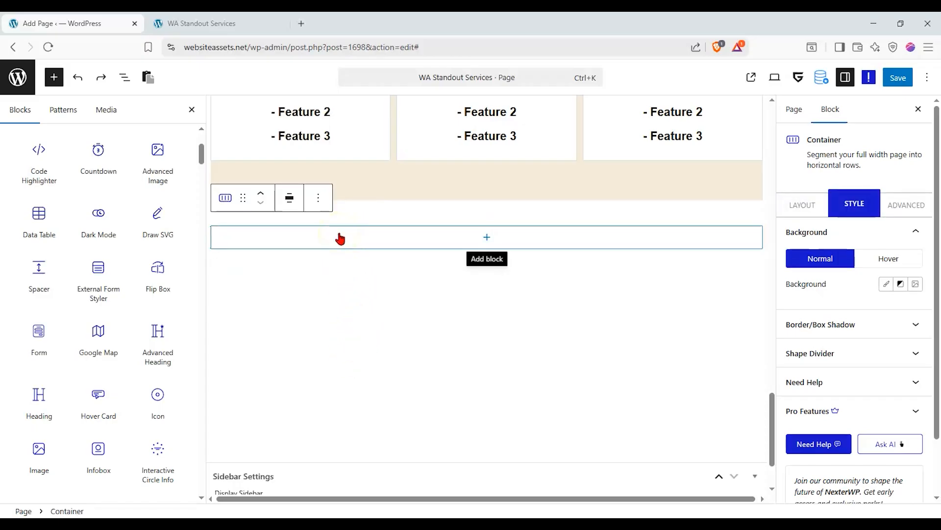
pyautogui.click(318, 198)
pyautogui.click(338, 494)
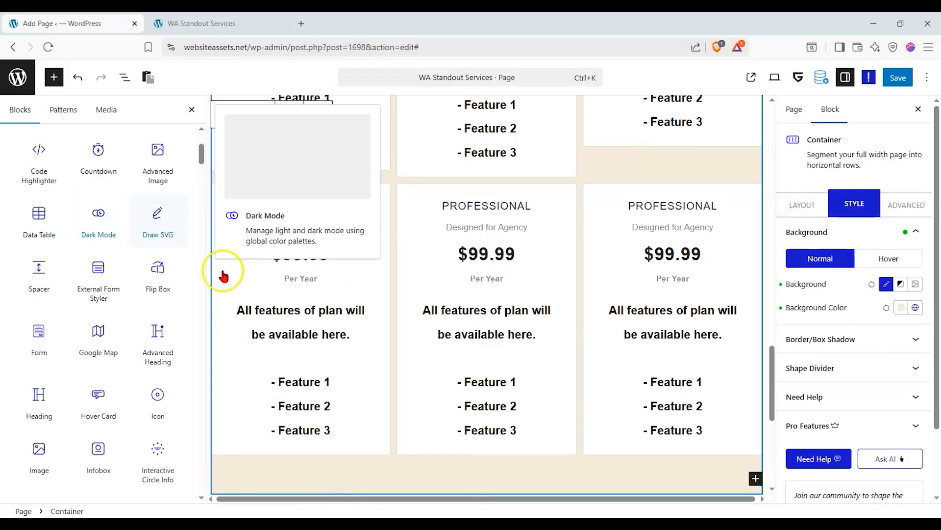
pyautogui.scroll(4, 38, 216)
# Place a flexbox Container with a three-column structure below the pricing cards.
pyautogui.moveTo(39, 216); pyautogui.dragTo(438, 214)
pyautogui.click(461, 248)
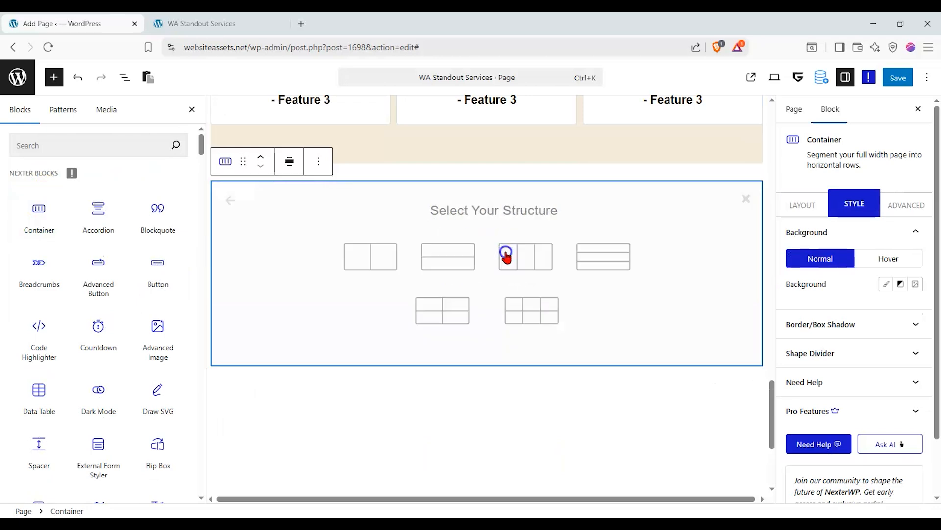
pyautogui.click(511, 263)
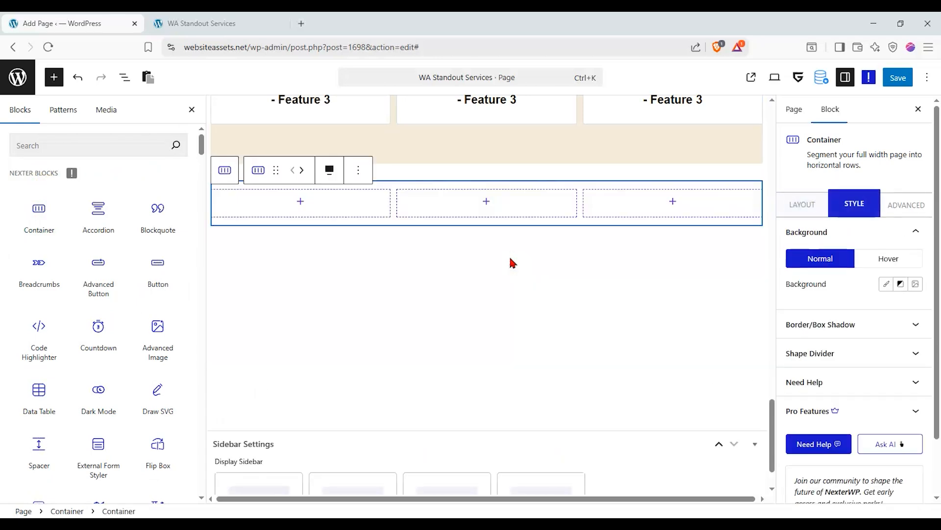
pyautogui.scroll(-1, 59, 419)
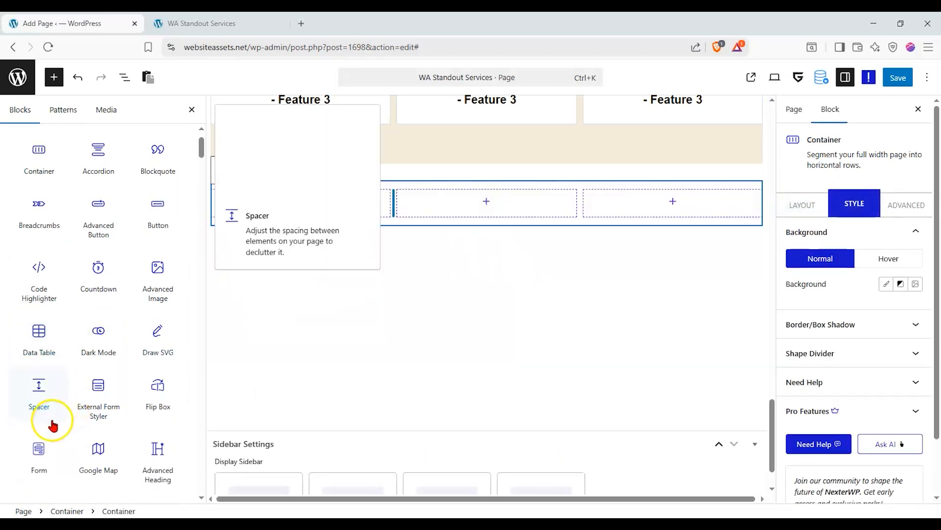
pyautogui.scroll(-1, 44, 422)
# Add a centred heading reading 'Contact Us if you have any questions!' above the columns.
pyautogui.moveTo(43, 448); pyautogui.dragTo(458, 172)
pyautogui.tripleClick(878, 264)
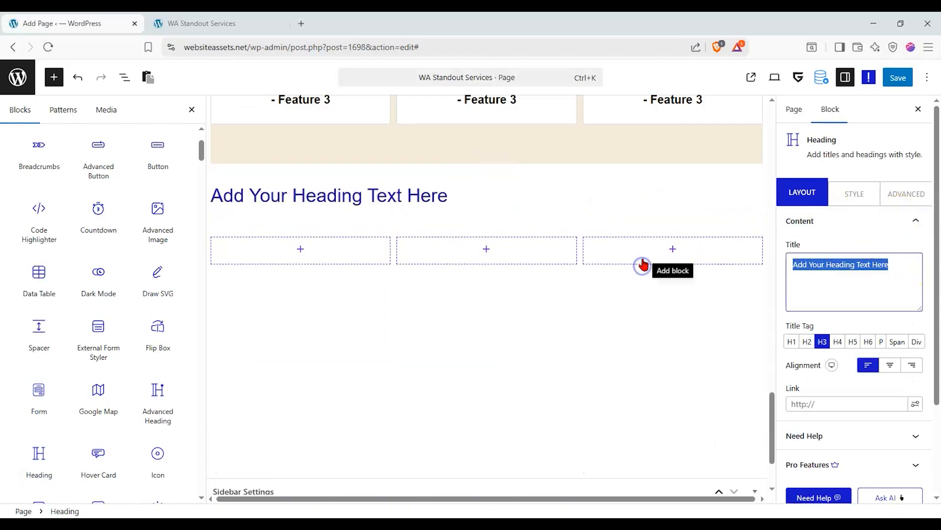
pyautogui.write('Con')
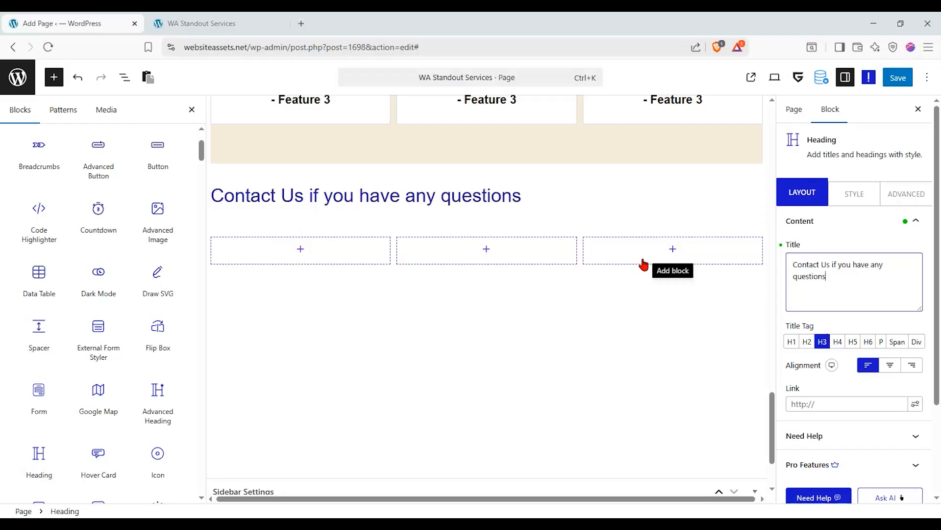
pyautogui.click(900, 362)
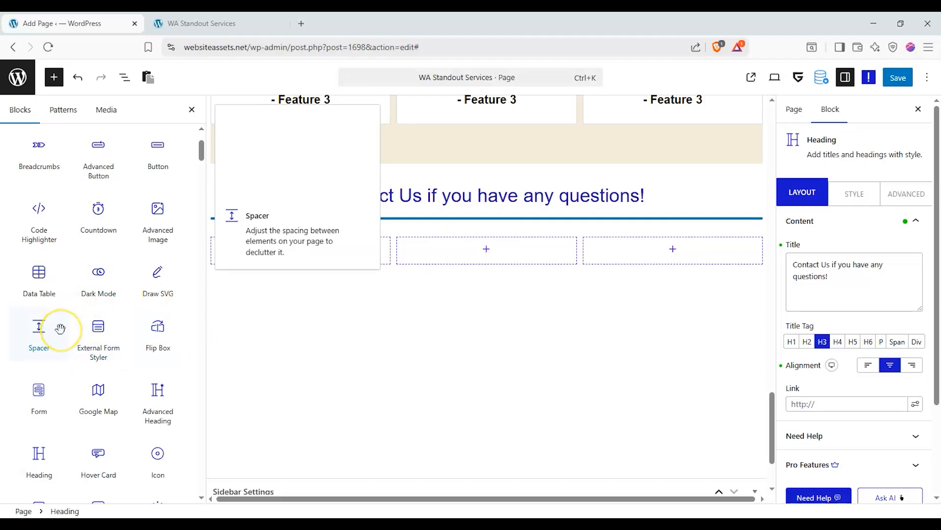
pyautogui.scroll(2, 60, 328)
pyautogui.scroll(-10, 123, 278)
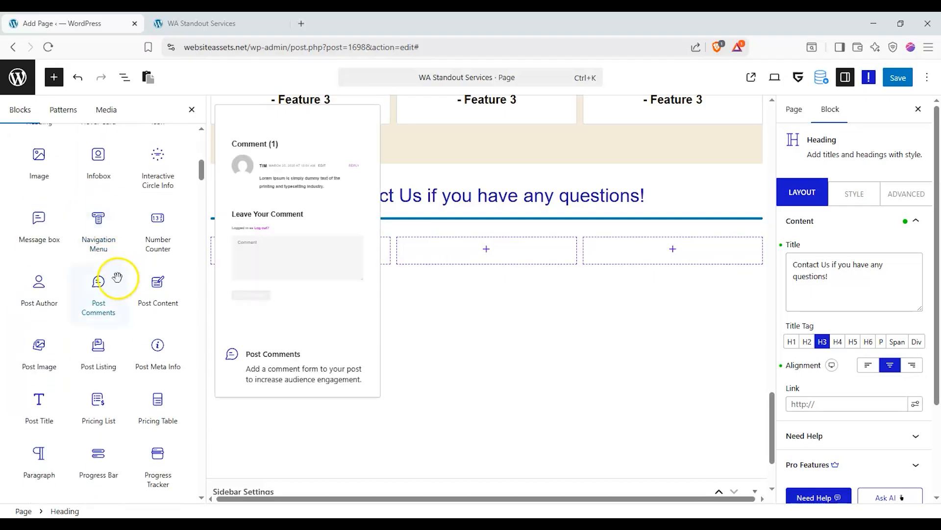
pyautogui.click(325, 263)
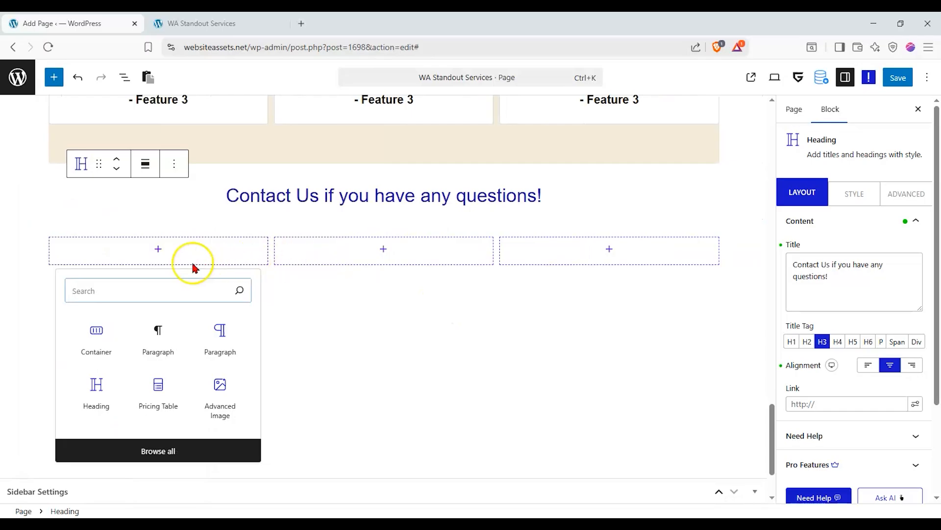
# Select the three-column container under Contact Us in List View and inspect its grid settings.
pyautogui.click(51, 87)
pyautogui.click(220, 241)
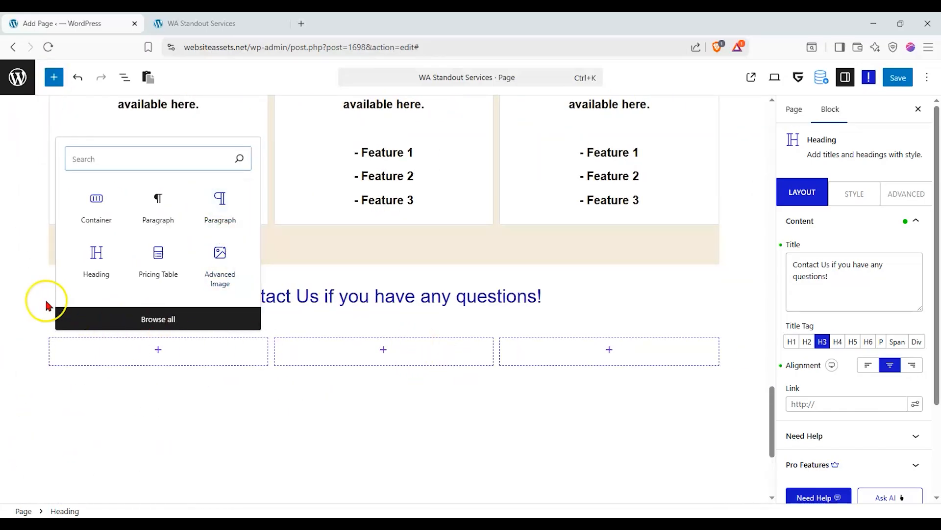
pyautogui.click(53, 77)
pyautogui.click(126, 77)
pyautogui.click(44, 271)
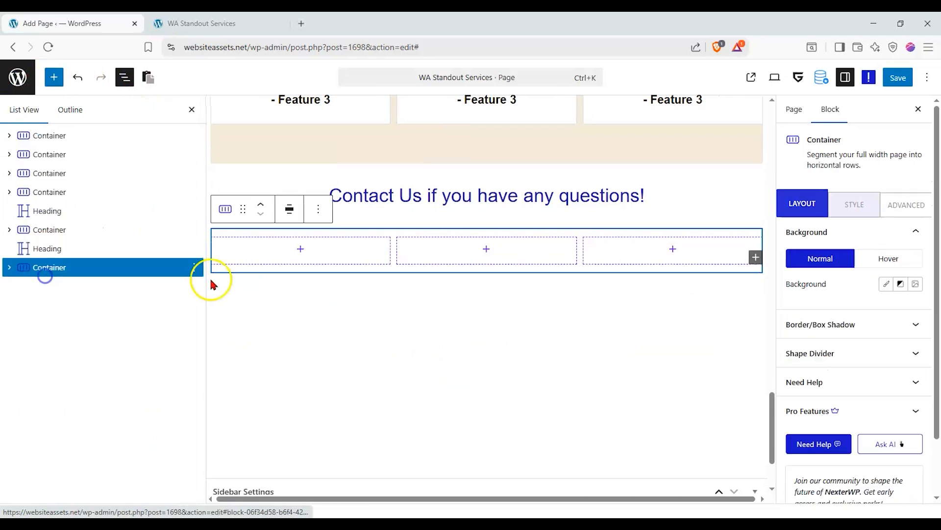
pyautogui.click(807, 209)
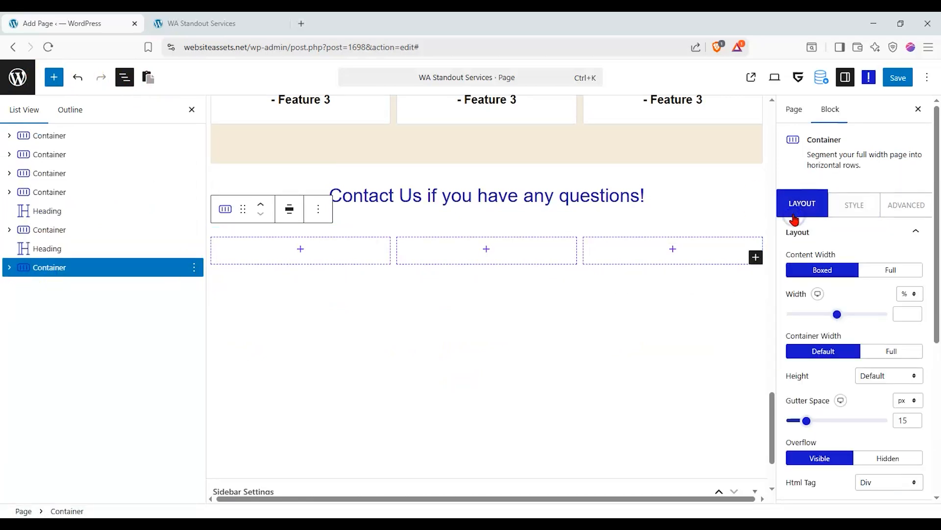
pyautogui.scroll(-3, 832, 396)
pyautogui.click(852, 344)
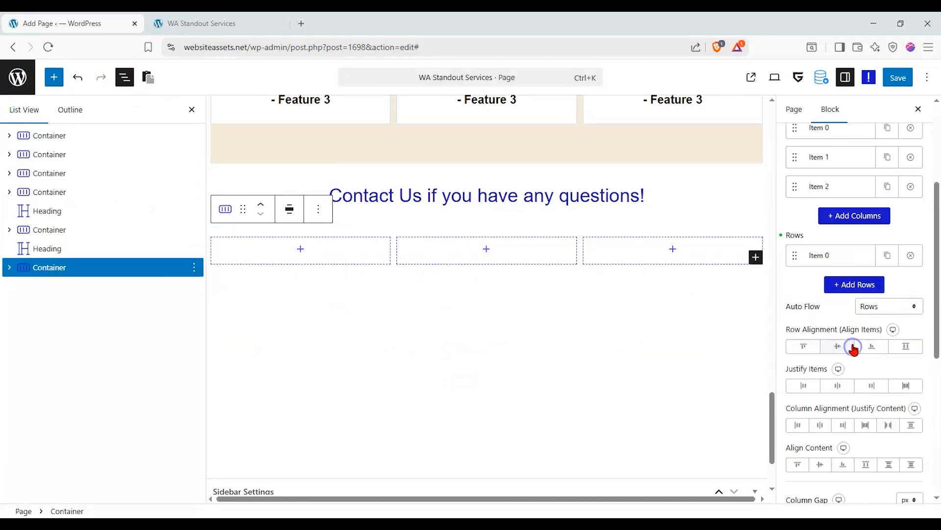
pyautogui.scroll(2, 834, 300)
pyautogui.click(847, 411)
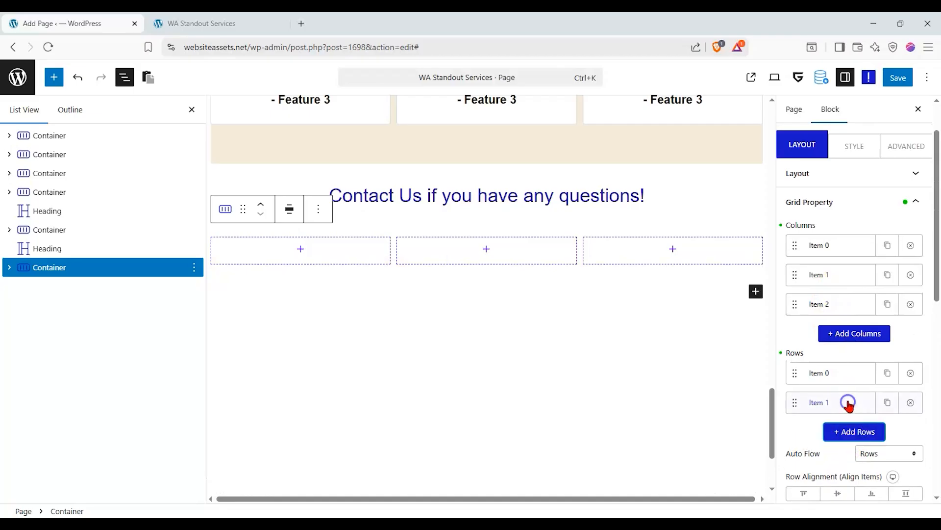
pyautogui.click(848, 403)
pyautogui.click(840, 378)
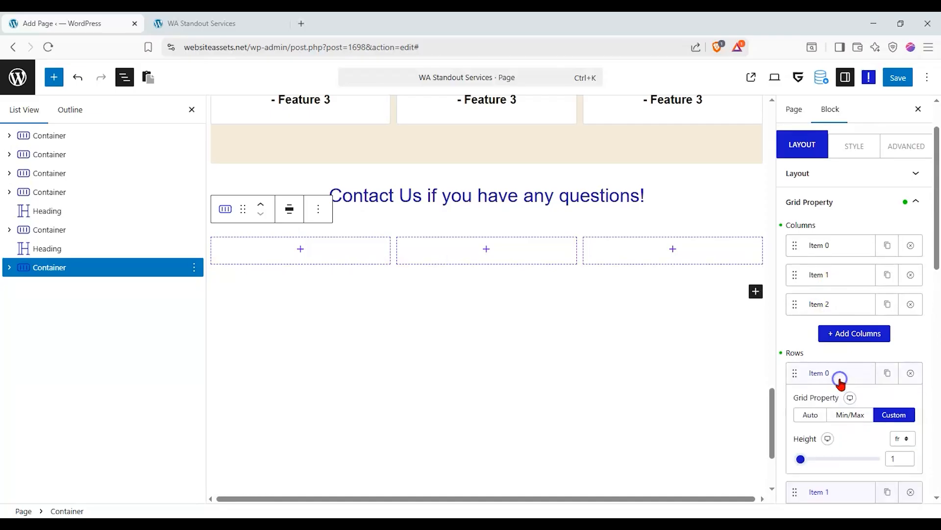
# Delete the three-column container and drag a new Container below the Contact Us heading.
pyautogui.rightClick(79, 271)
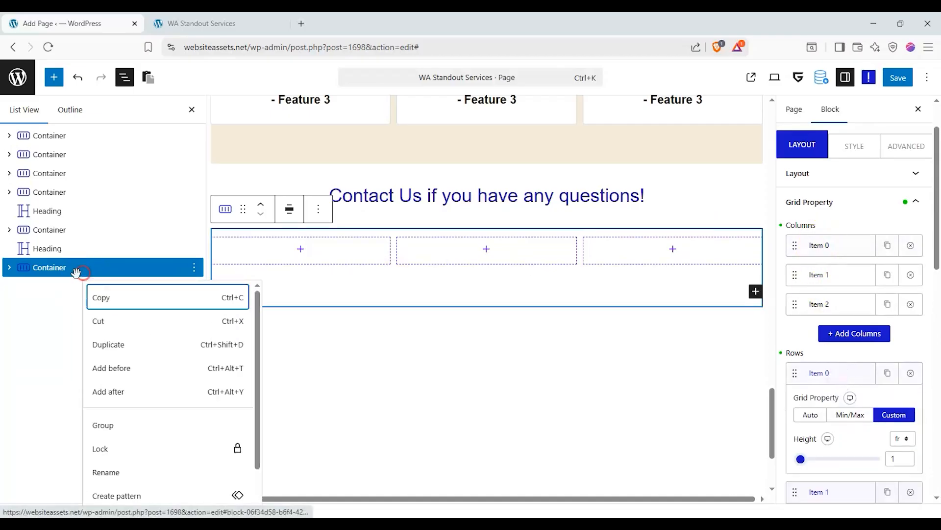
pyautogui.click(192, 268)
pyautogui.click(194, 268)
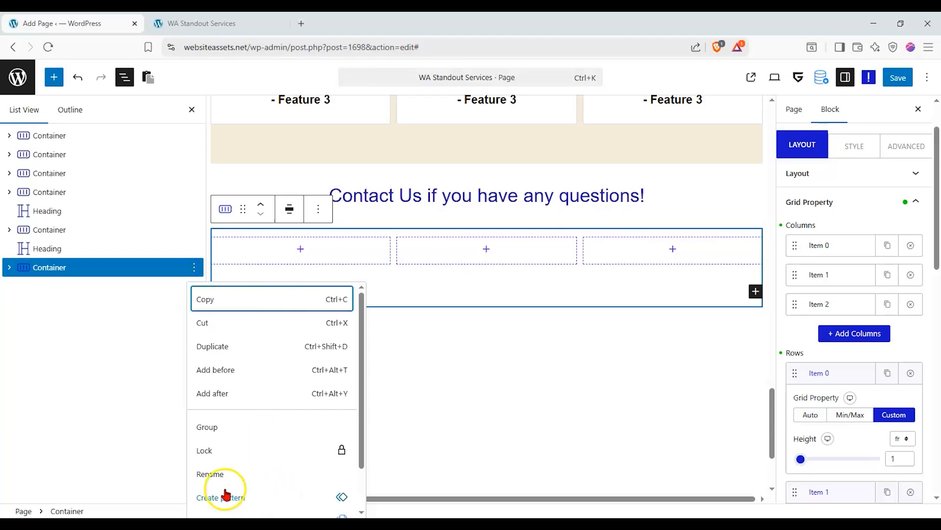
pyautogui.scroll(-2, 225, 490)
pyautogui.click(214, 500)
pyautogui.click(54, 77)
pyautogui.moveTo(39, 216); pyautogui.dragTo(310, 222)
# Give the new container a Grid layout of three columns by two rows.
pyautogui.click(510, 293)
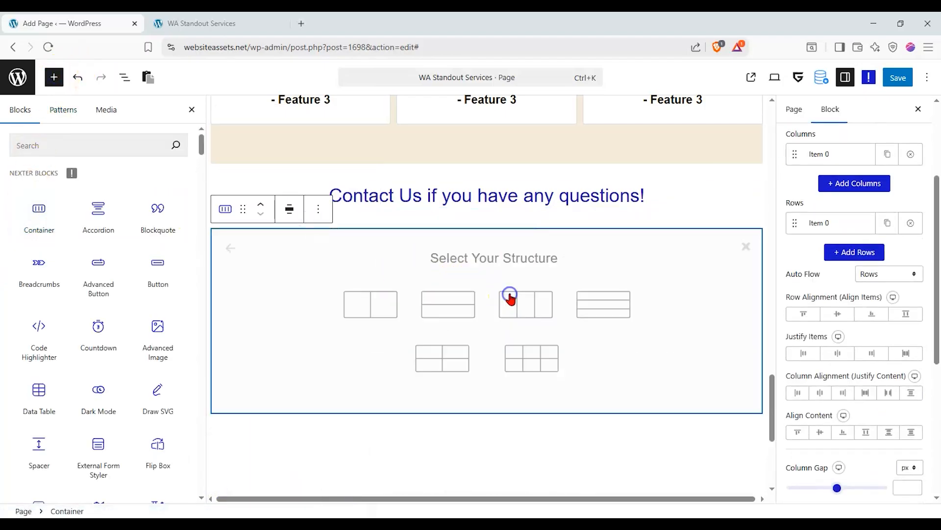
pyautogui.click(510, 353)
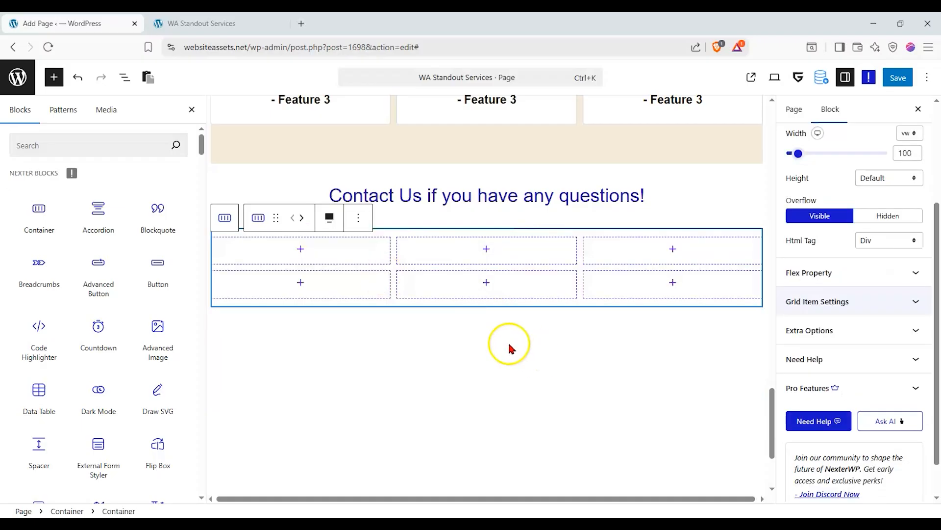
pyautogui.scroll(-3, 76, 333)
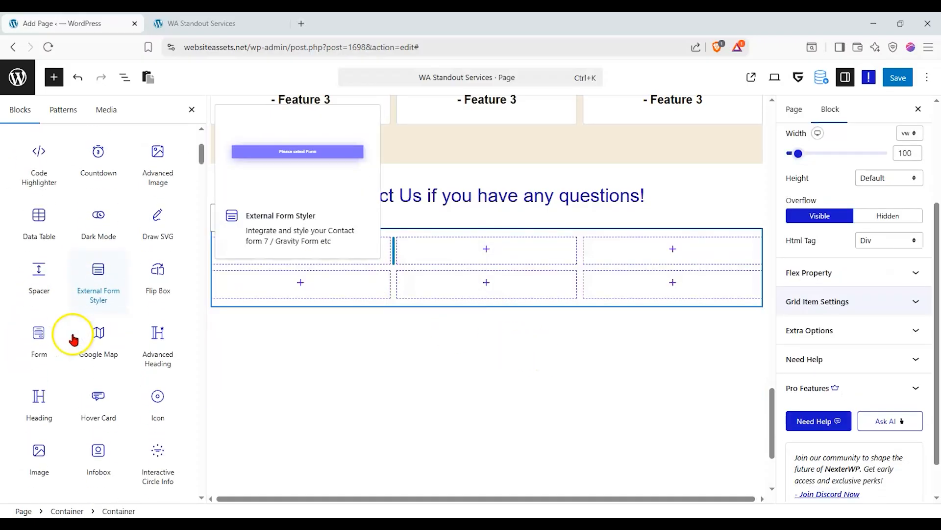
# Add headings to the first and middle grid cells and centre the first heading.
pyautogui.moveTo(53, 393); pyautogui.dragTo(310, 256)
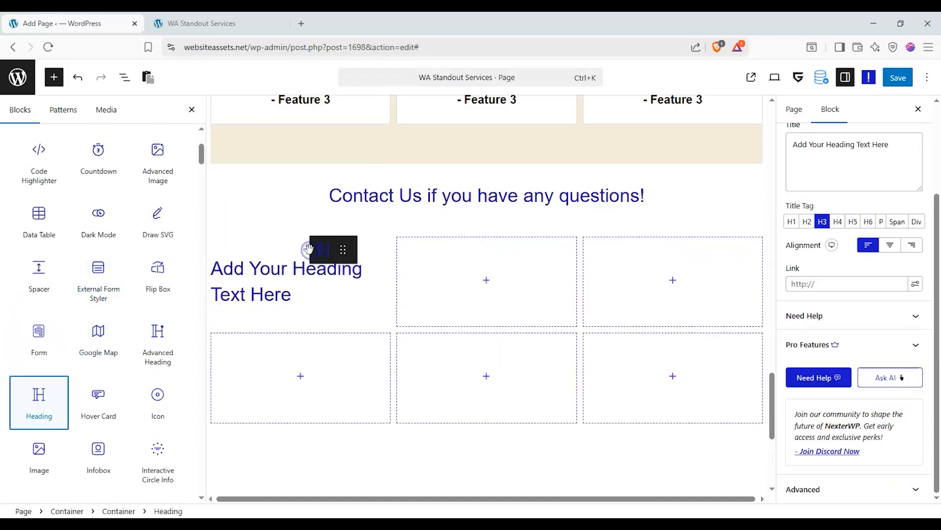
pyautogui.moveTo(42, 395); pyautogui.dragTo(691, 285)
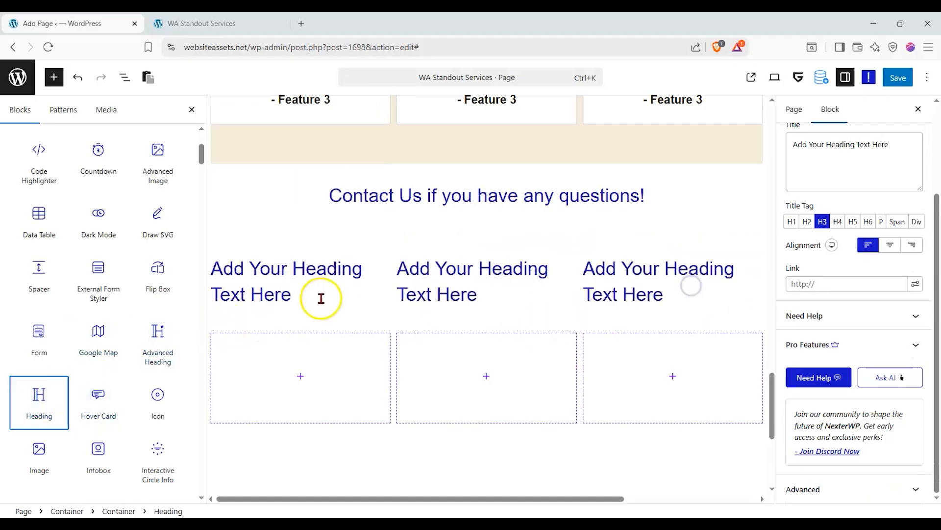
pyautogui.click(321, 298)
pyautogui.click(889, 245)
# Title the three headings Phone Numbers, E-mails and Physical Locations.
pyautogui.moveTo(903, 151); pyautogui.dragTo(761, 150)
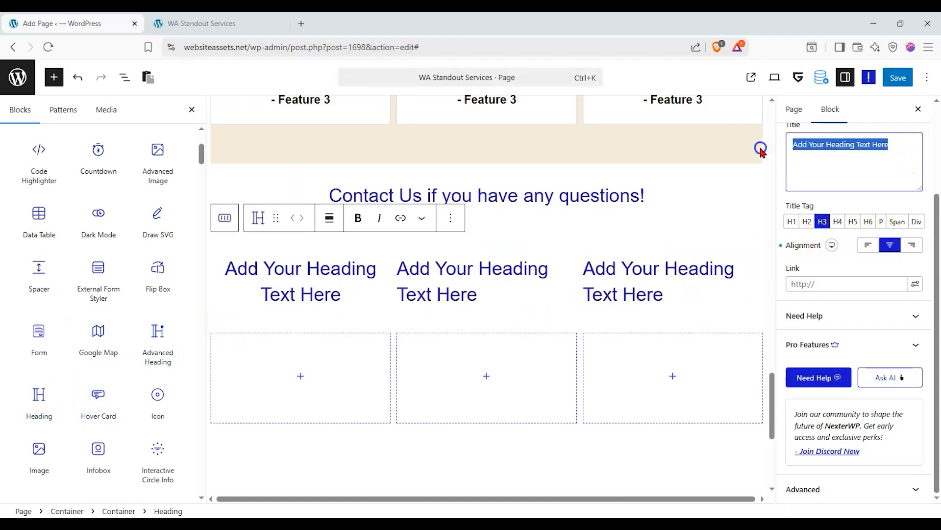
pyautogui.write('Phone Numbers')
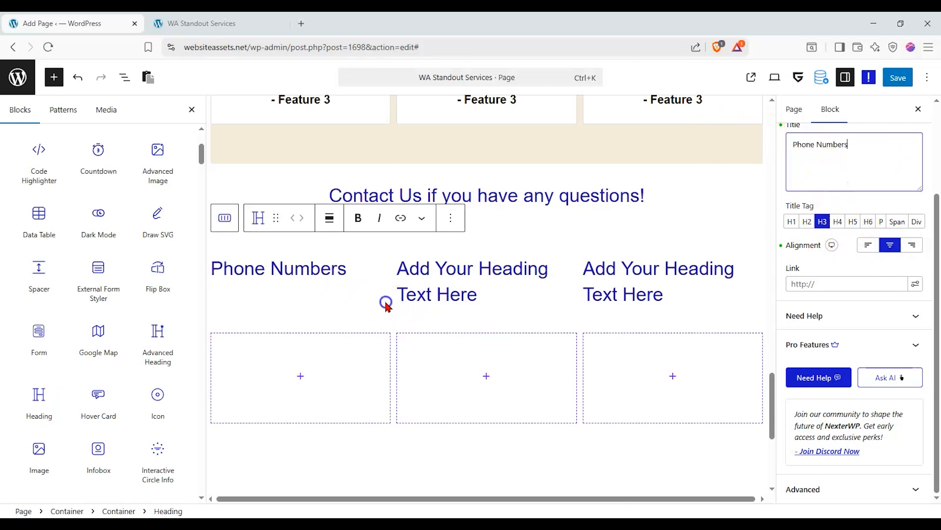
pyautogui.click(386, 303)
pyautogui.click(445, 281)
pyautogui.moveTo(907, 153); pyautogui.dragTo(689, 134)
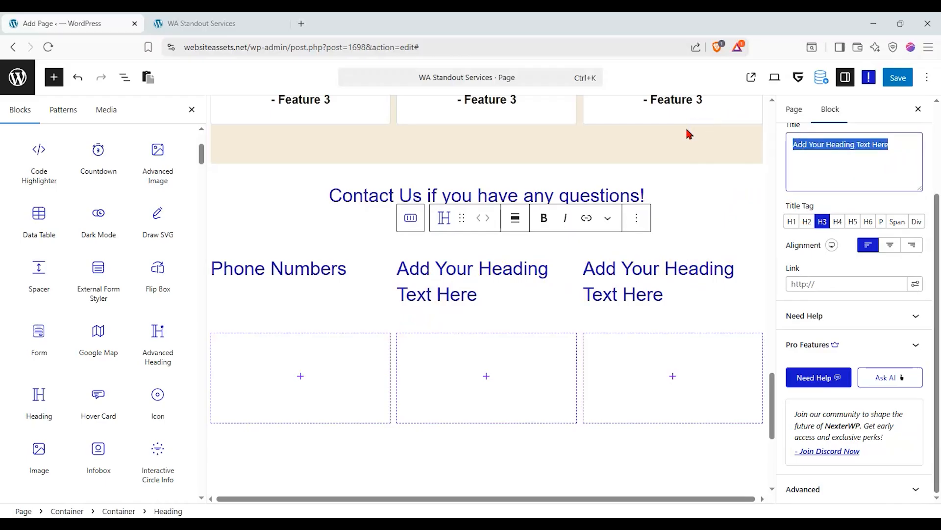
pyautogui.write('E-mails')
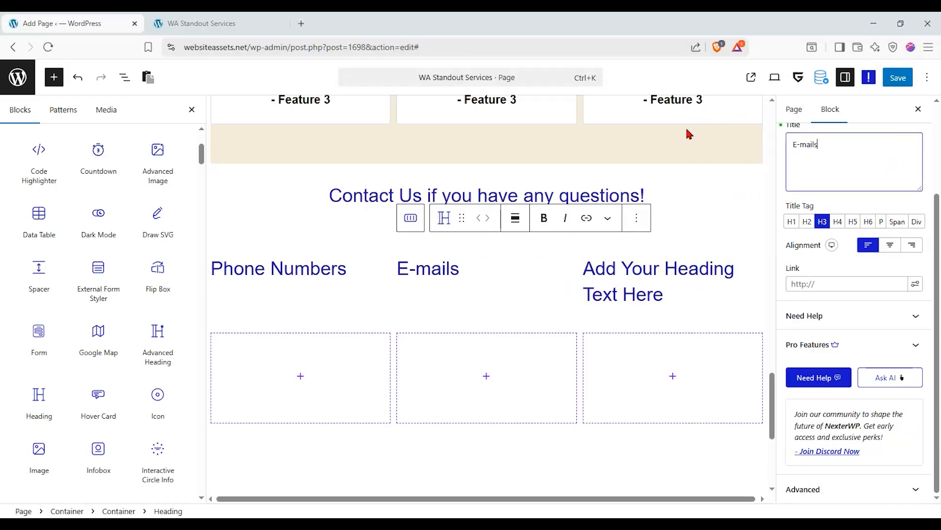
pyautogui.click(654, 268)
pyautogui.moveTo(915, 153); pyautogui.dragTo(758, 155)
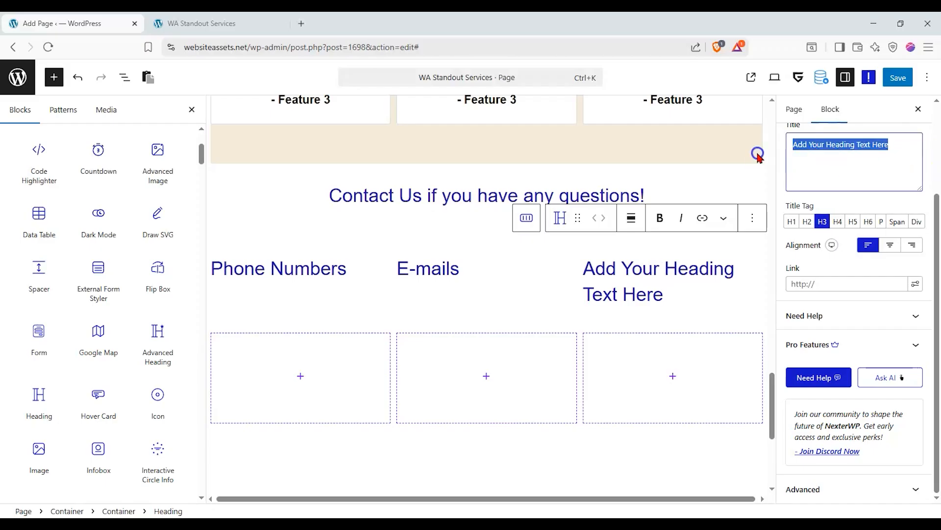
pyautogui.write('Physical Locations')
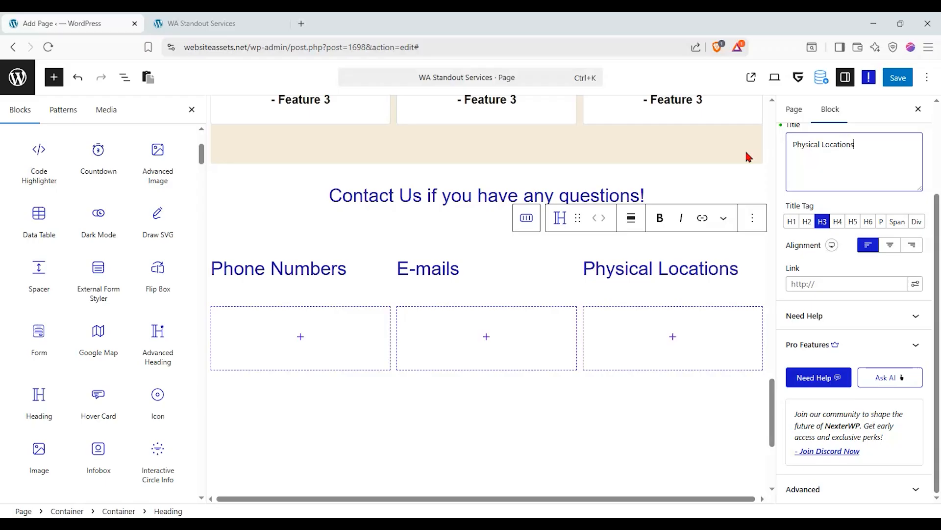
# Show the List View outline and select the outer grid container, then the third column's container.
pyautogui.scroll(2, 805, 212)
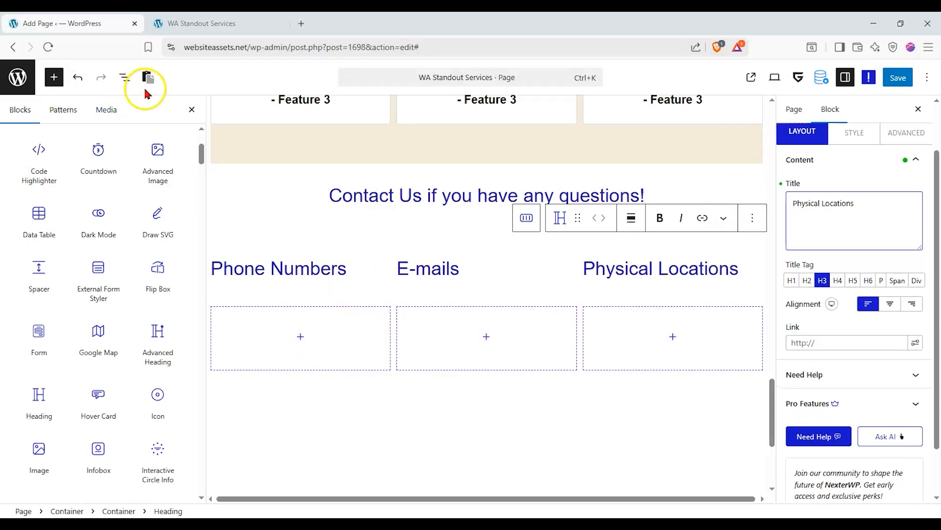
pyautogui.click(120, 80)
pyautogui.click(31, 267)
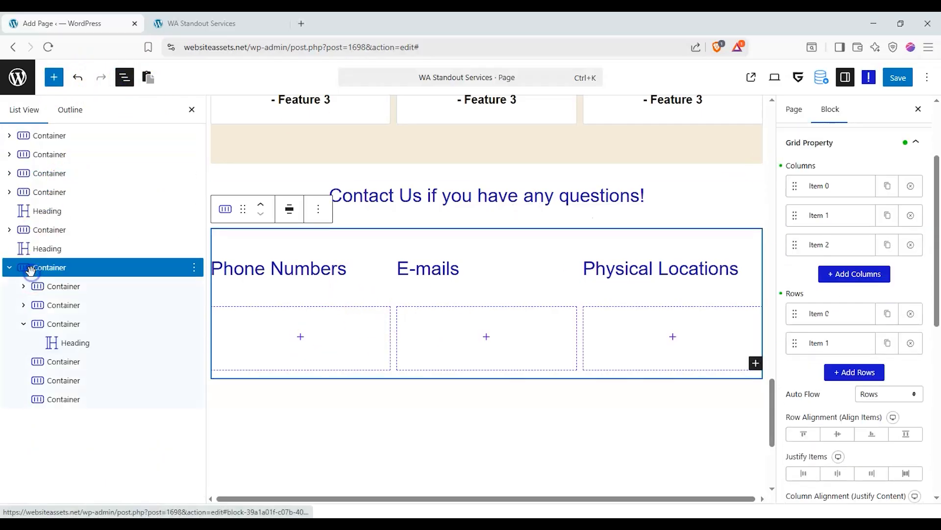
pyautogui.click(61, 323)
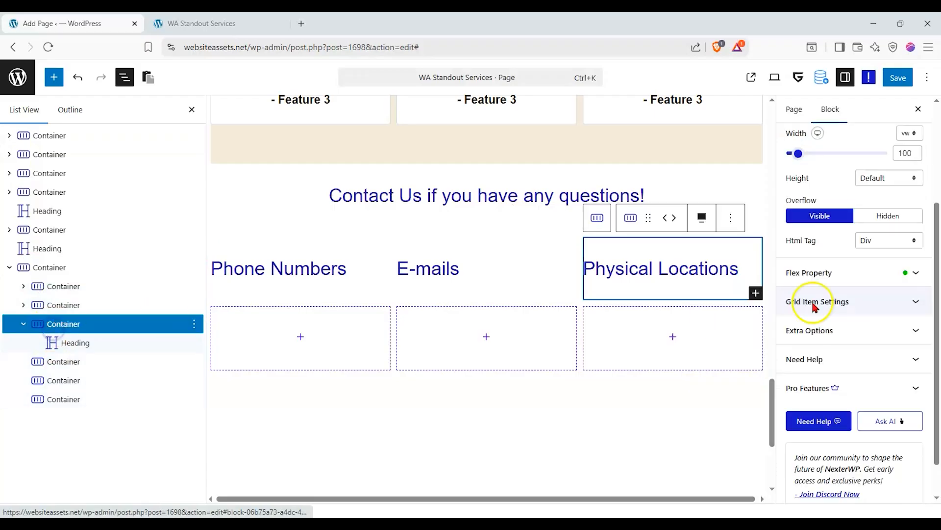
pyautogui.click(829, 273)
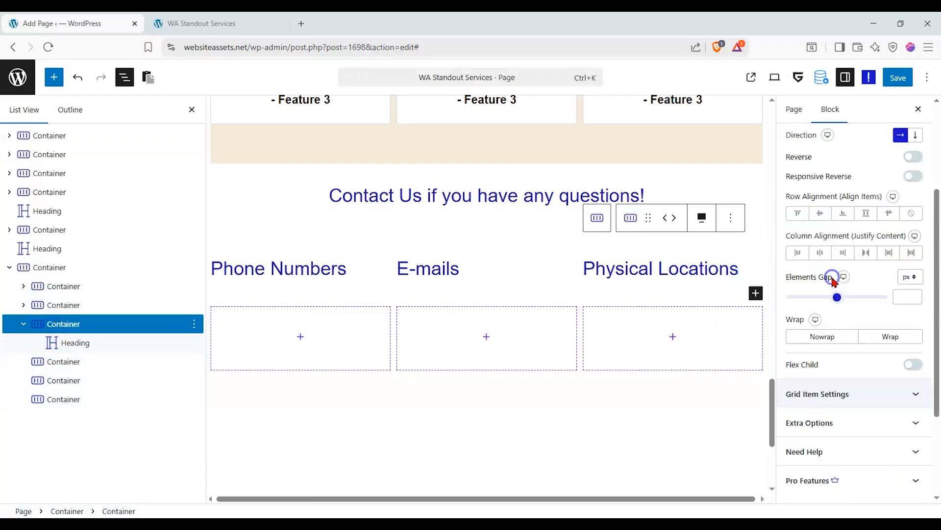
# Select the outer grid container and set its Row Alignment to center.
pyautogui.click(46, 267)
pyautogui.click(855, 368)
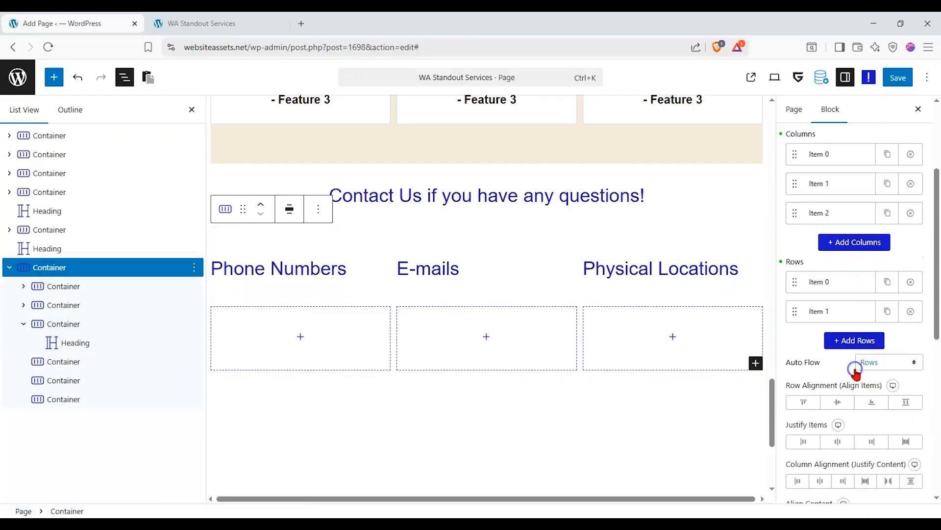
pyautogui.click(815, 400)
pyautogui.click(837, 440)
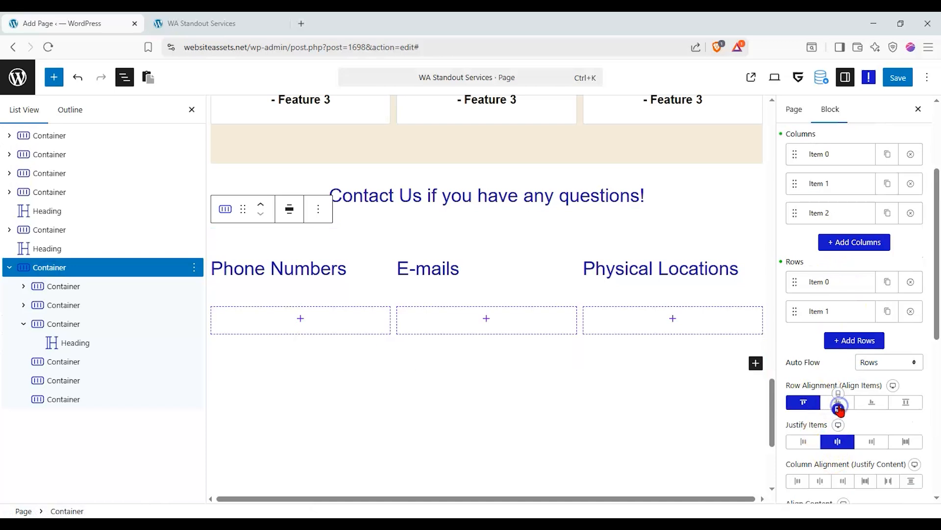
pyautogui.click(837, 402)
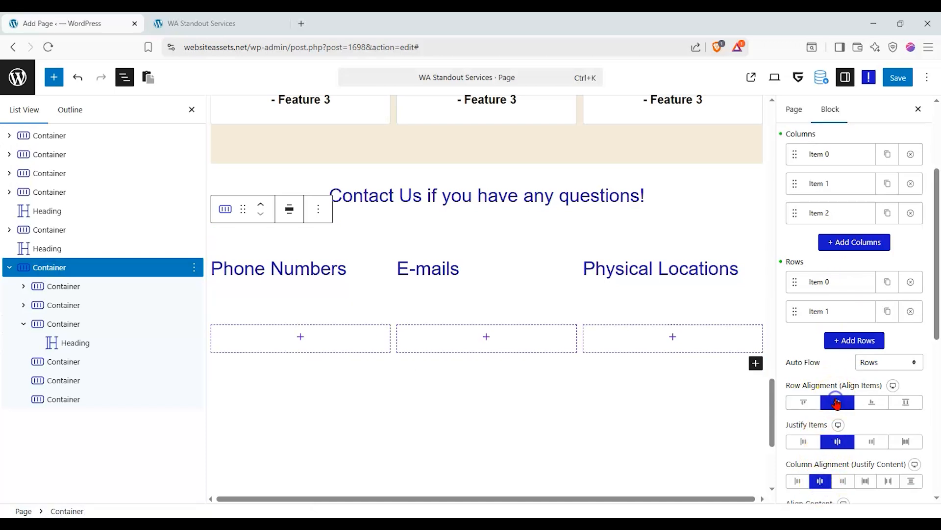
pyautogui.click(860, 409)
pyautogui.click(837, 403)
# Set Align Content and Column Alignment to center and Justify Items to stretch.
pyautogui.scroll(-2, 831, 407)
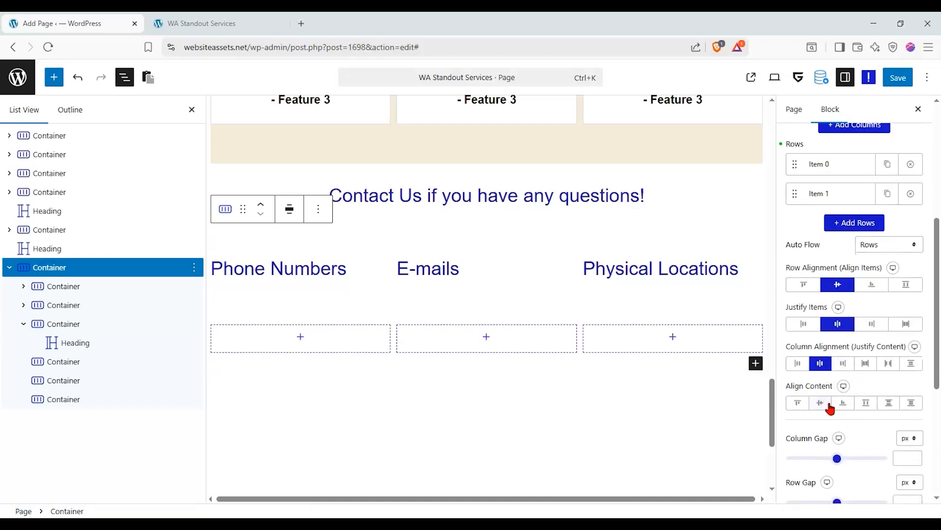
pyautogui.click(839, 403)
pyautogui.click(839, 364)
pyautogui.click(825, 364)
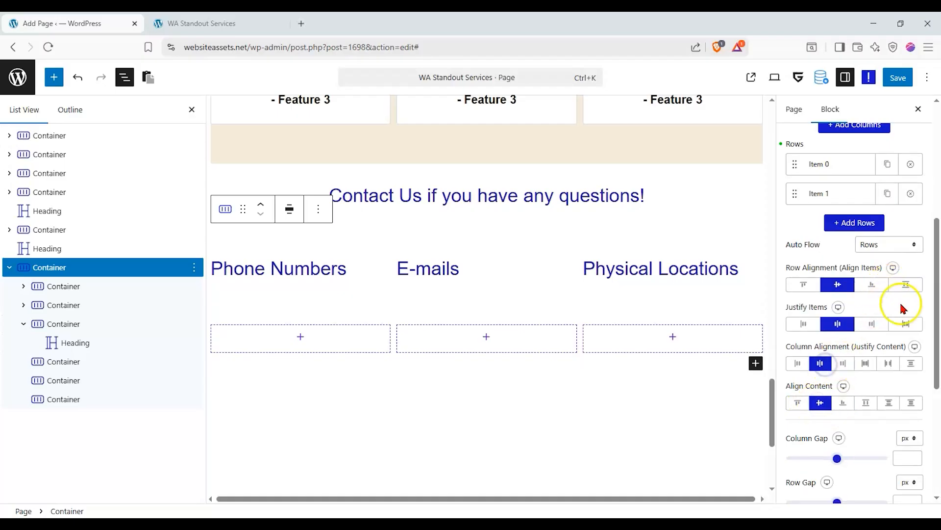
pyautogui.click(905, 324)
pyautogui.click(902, 282)
pyautogui.click(849, 286)
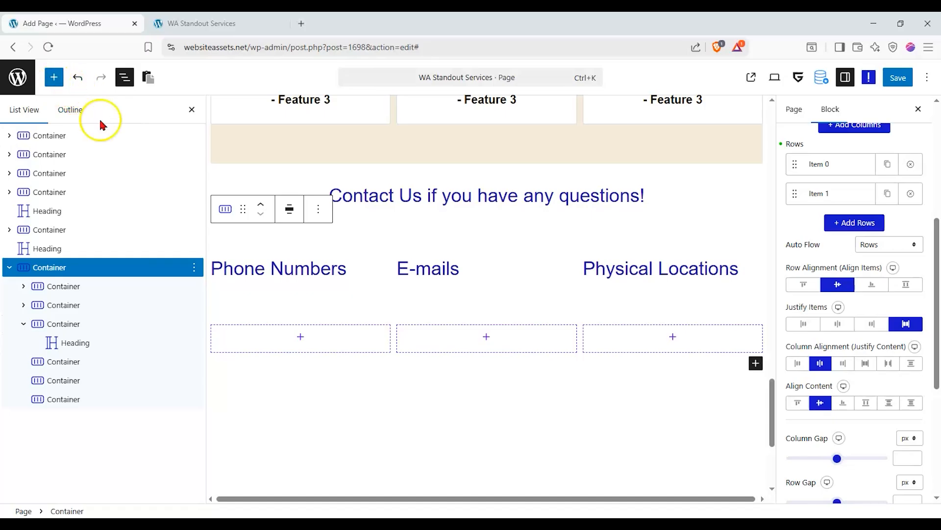
pyautogui.click(54, 79)
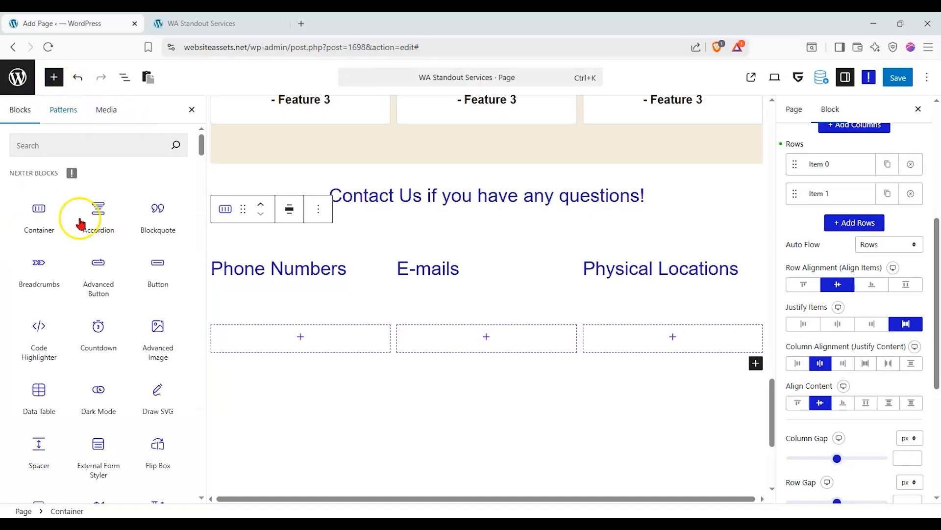
# Add a Stylish List from scratch under each of Phone Numbers, E-mails and Physical Locations.
pyautogui.scroll(-10, 68, 304)
pyautogui.scroll(-5, 105, 387)
pyautogui.moveTo(44, 345); pyautogui.dragTo(326, 342)
pyautogui.click(357, 387)
pyautogui.moveTo(62, 342); pyautogui.dragTo(486, 369)
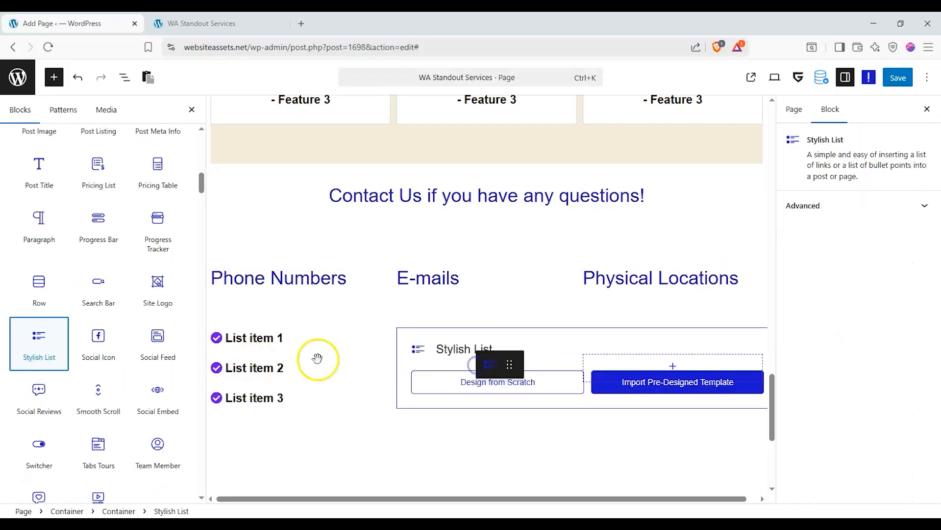
pyautogui.click(554, 383)
pyautogui.moveTo(12, 331); pyautogui.dragTo(609, 358)
pyautogui.click(643, 387)
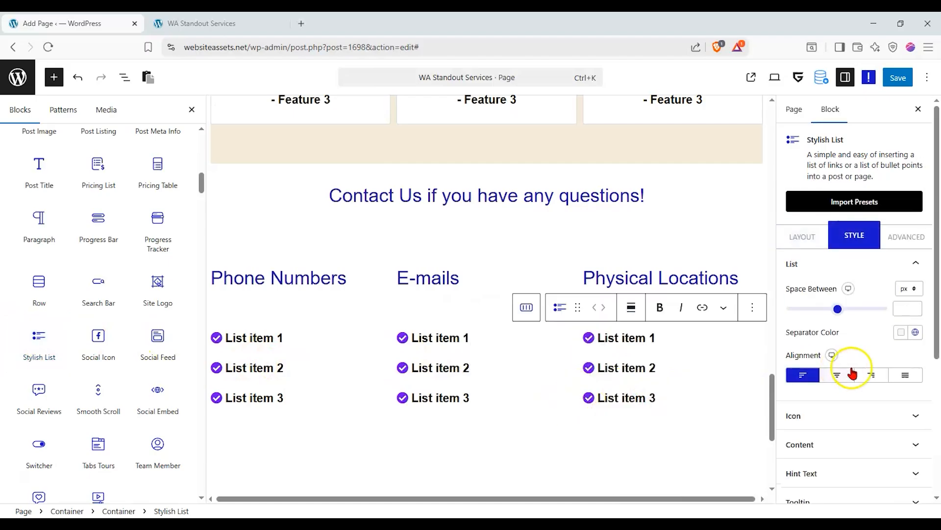
pyautogui.click(803, 235)
pyautogui.click(820, 345)
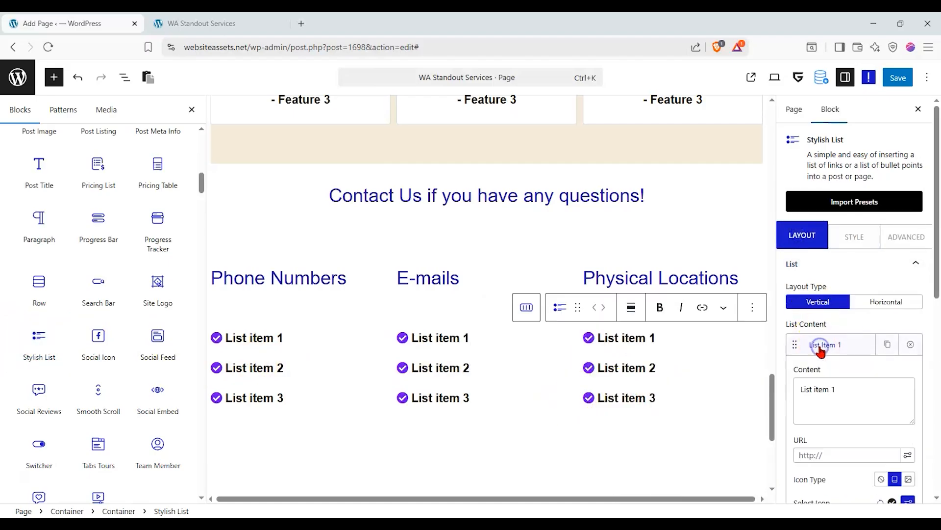
# Replace the first two Phone Numbers list items with sample phone numbers.
pyautogui.click(291, 334)
pyautogui.click(251, 339)
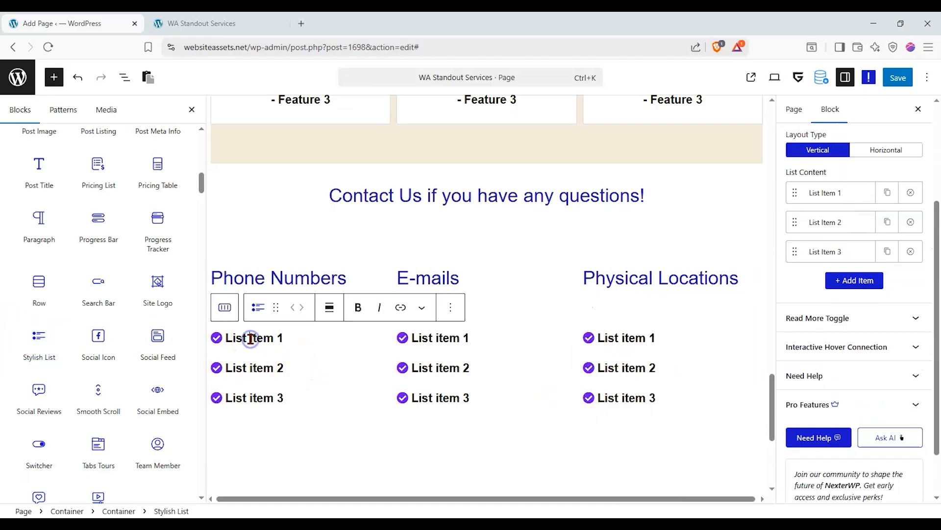
pyautogui.click(816, 196)
pyautogui.moveTo(849, 267); pyautogui.dragTo(723, 247)
pyautogui.click(274, 368)
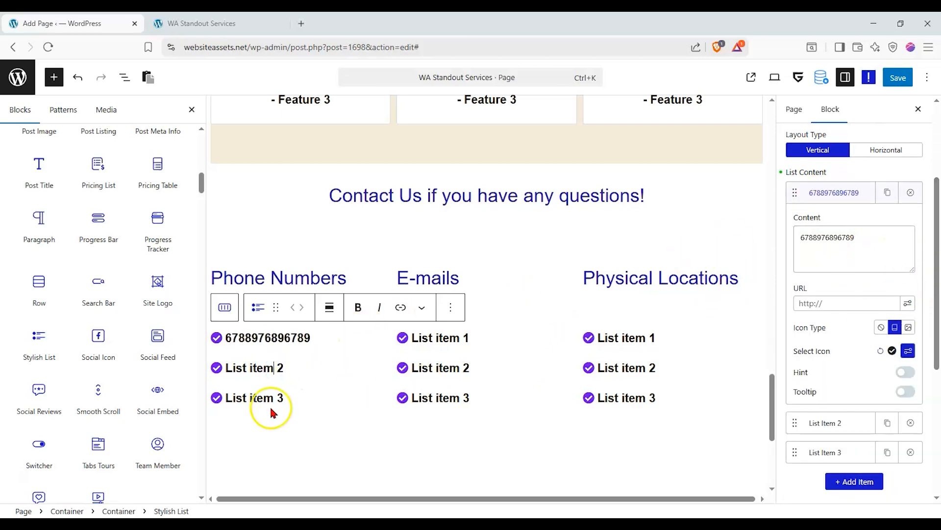
pyautogui.click(812, 427)
pyautogui.moveTo(845, 468); pyautogui.dragTo(782, 463)
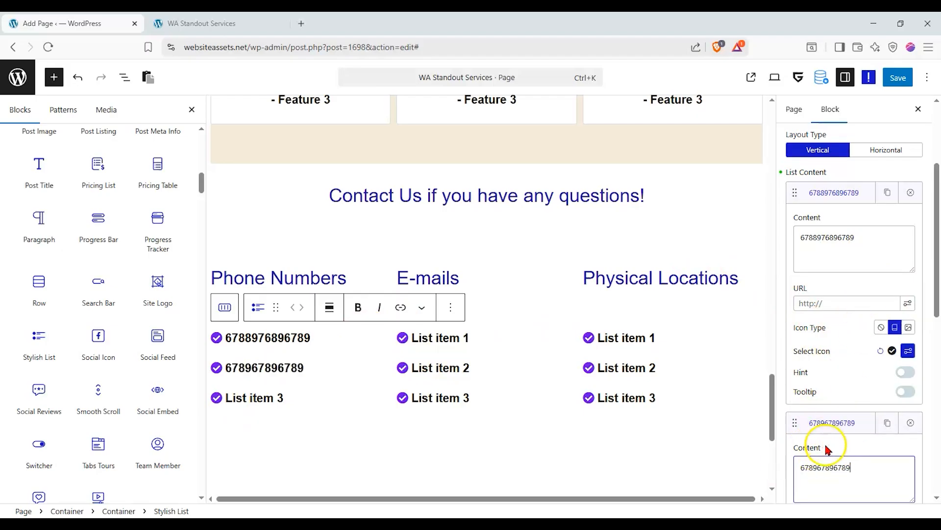
# Enter a phone number in the third item and give the second item an ID-card icon.
pyautogui.scroll(-1, 829, 451)
pyautogui.scroll(-3, 824, 442)
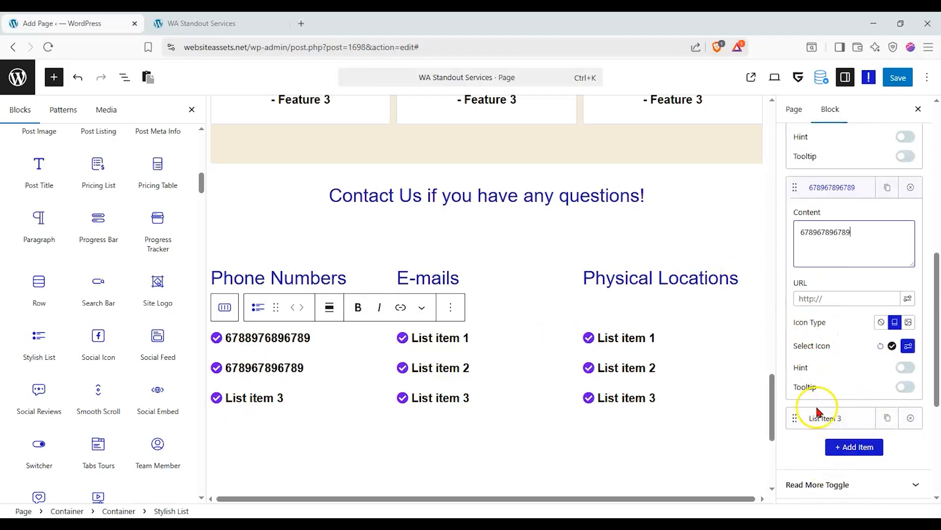
pyautogui.click(817, 418)
pyautogui.tripleClick(815, 462)
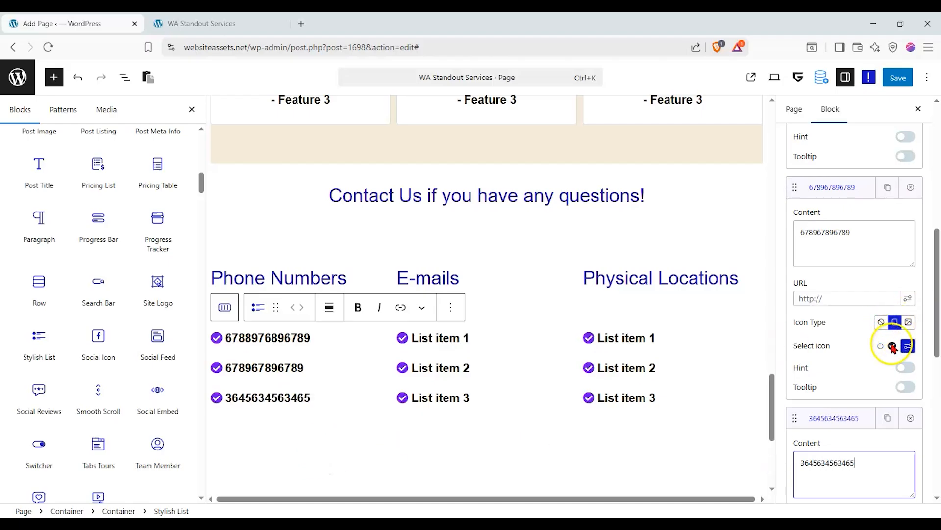
pyautogui.click(893, 346)
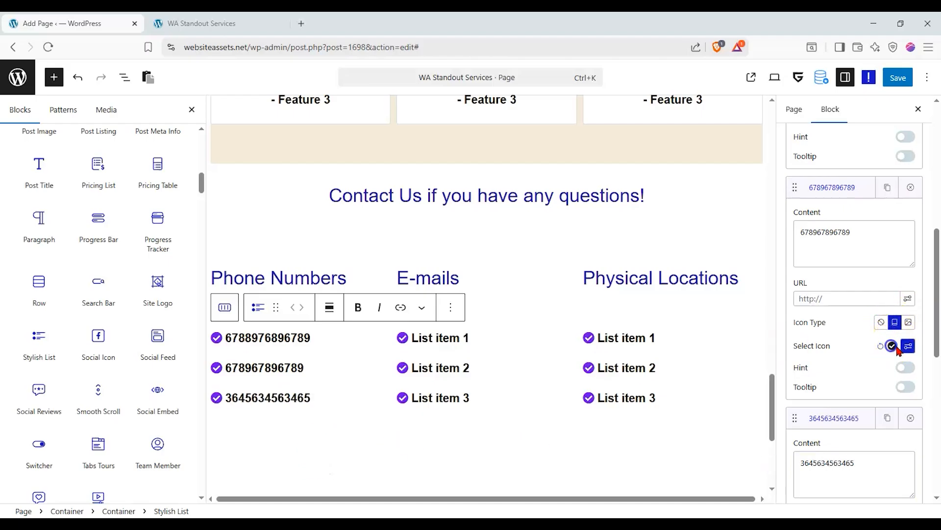
pyautogui.click(907, 347)
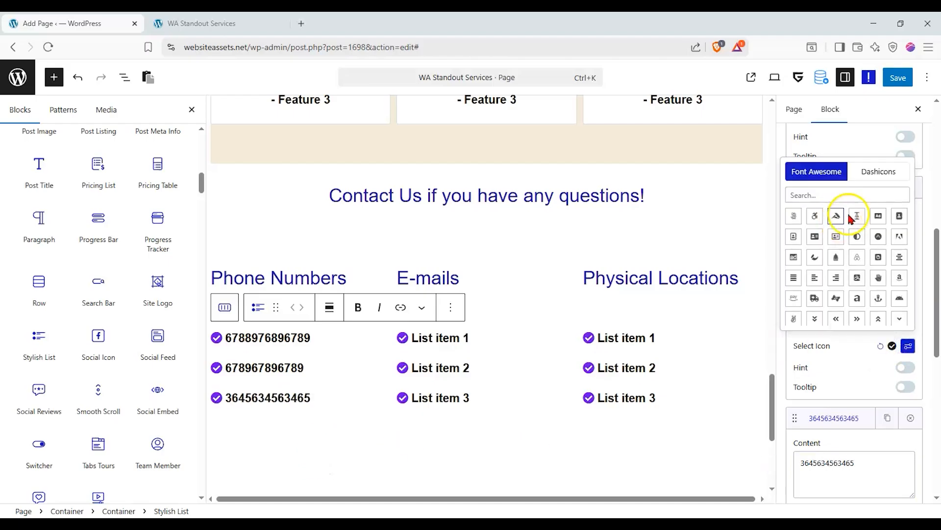
pyautogui.click(829, 238)
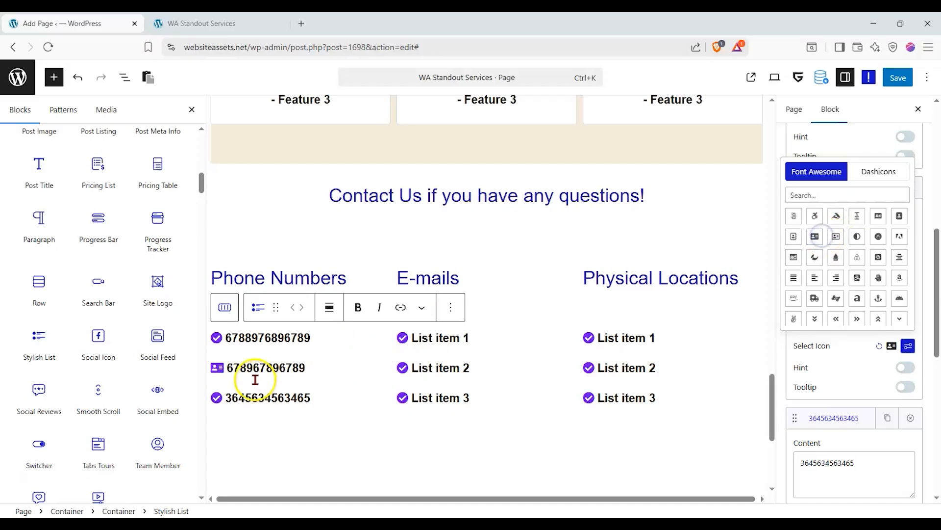
# Close the block inserter and save the page until the 'Page updated' notice appears.
pyautogui.click(396, 374)
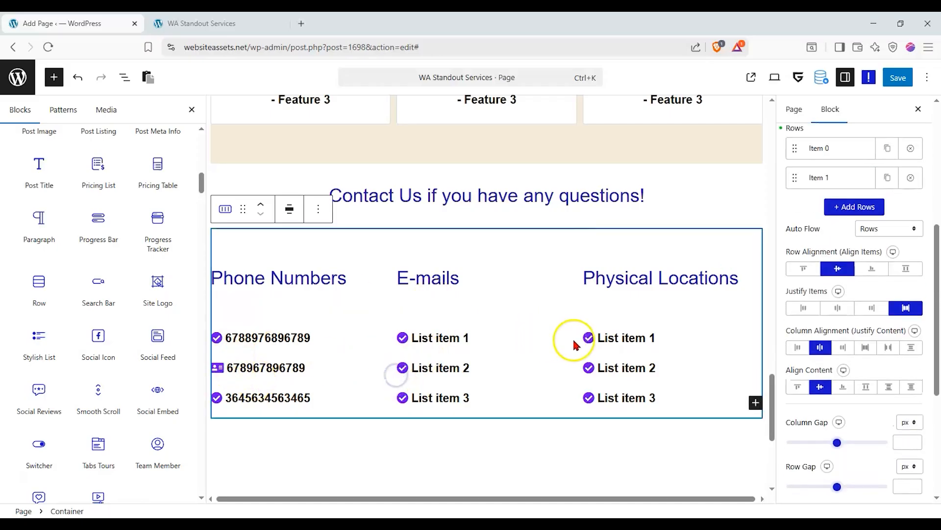
pyautogui.scroll(7, 525, 368)
pyautogui.scroll(10, 525, 357)
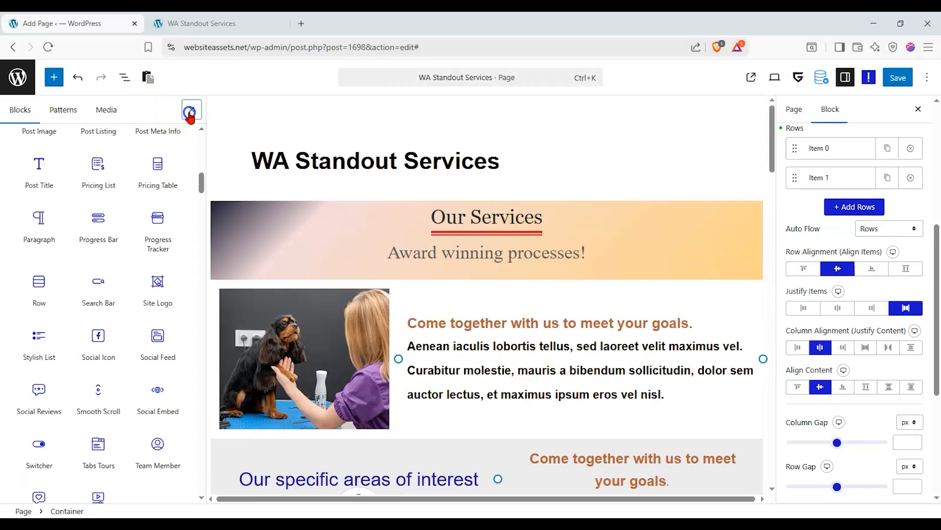
pyautogui.click(190, 111)
pyautogui.click(898, 79)
pyautogui.scroll(-10, 558, 226)
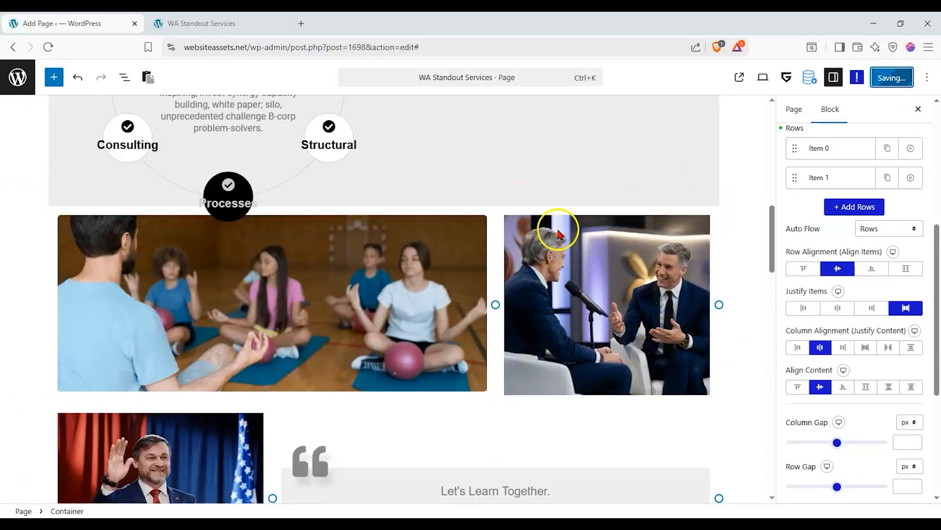
pyautogui.scroll(-15, 558, 230)
pyautogui.scroll(15, 557, 223)
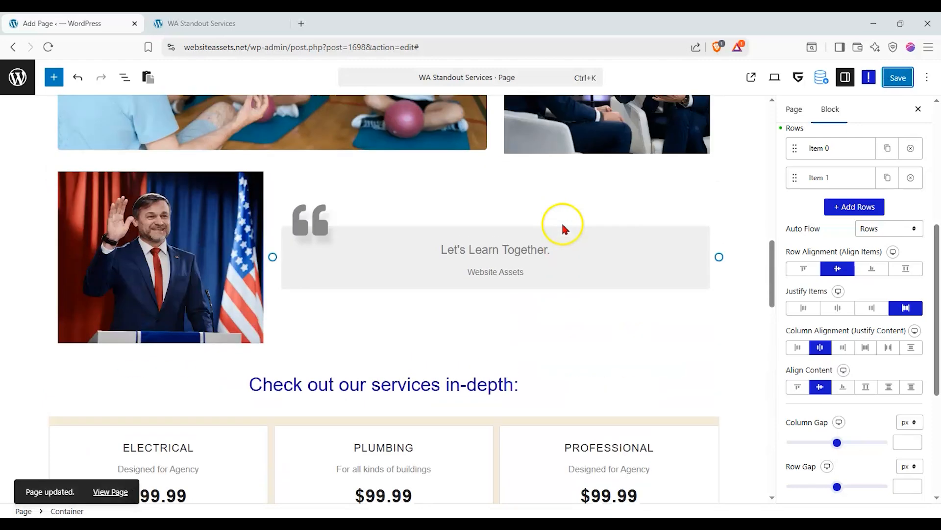
pyautogui.scroll(5, 561, 226)
# Reload the live WA Standout Services tab and scroll through its ELECTRICAL and PLUMBING pricing cards.
pyautogui.click(211, 25)
pyautogui.scroll(10, 193, 179)
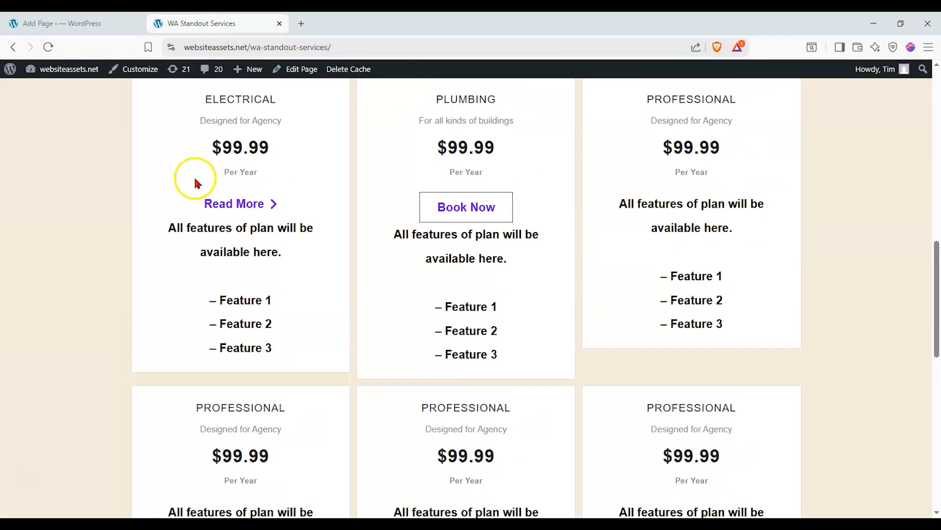
pyautogui.click(48, 47)
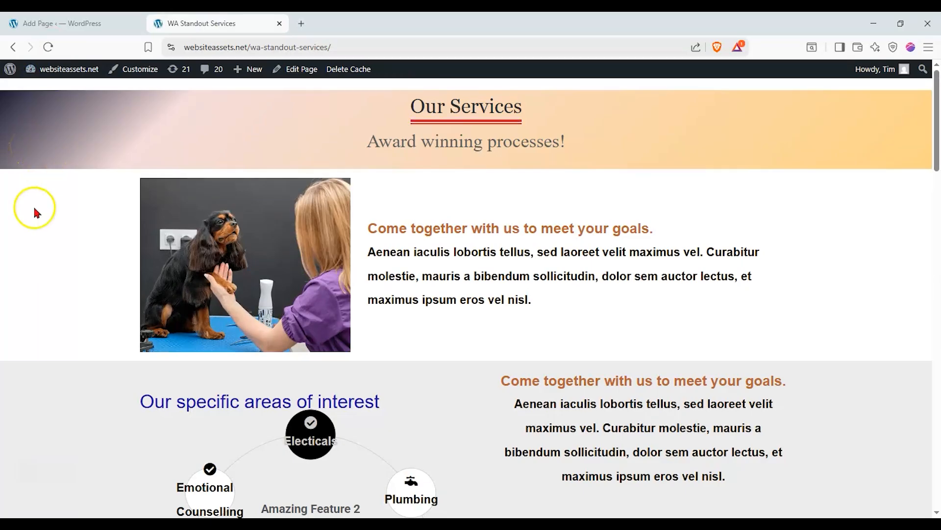
pyautogui.scroll(-5, 33, 205)
pyautogui.scroll(1, 58, 215)
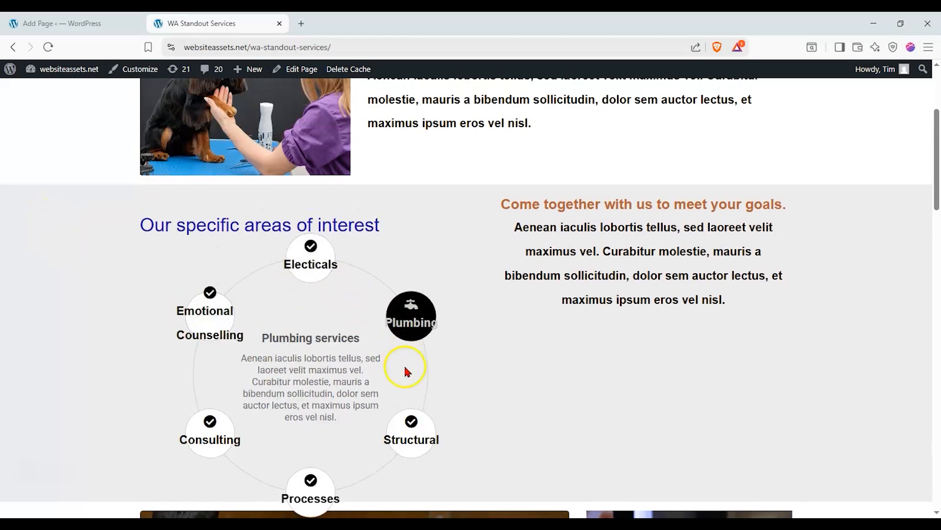
pyautogui.scroll(-1, 408, 375)
pyautogui.scroll(1, 158, 347)
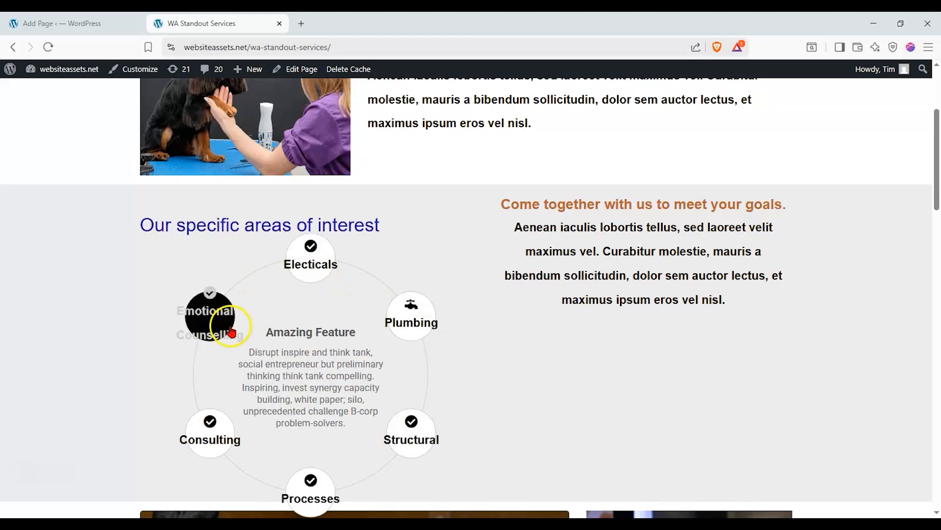
pyautogui.scroll(-3, 215, 432)
pyautogui.scroll(-4, 240, 407)
pyautogui.scroll(6, 230, 405)
pyautogui.scroll(5, 120, 396)
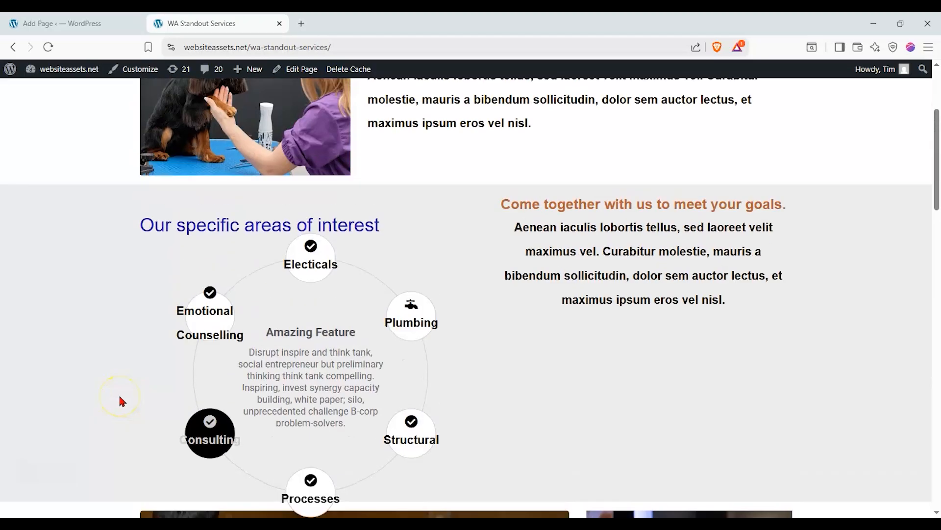
pyautogui.scroll(-6, 120, 396)
pyautogui.scroll(2, 120, 398)
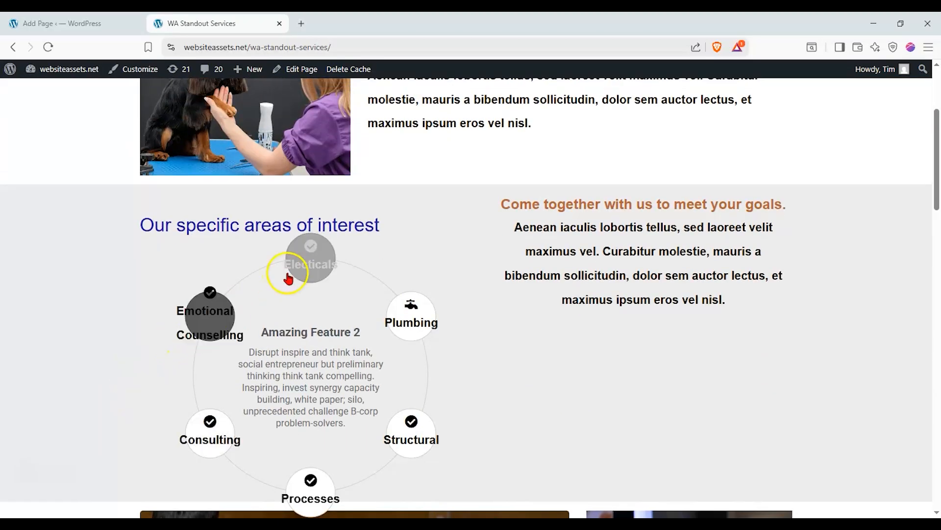
pyautogui.scroll(-3, 426, 370)
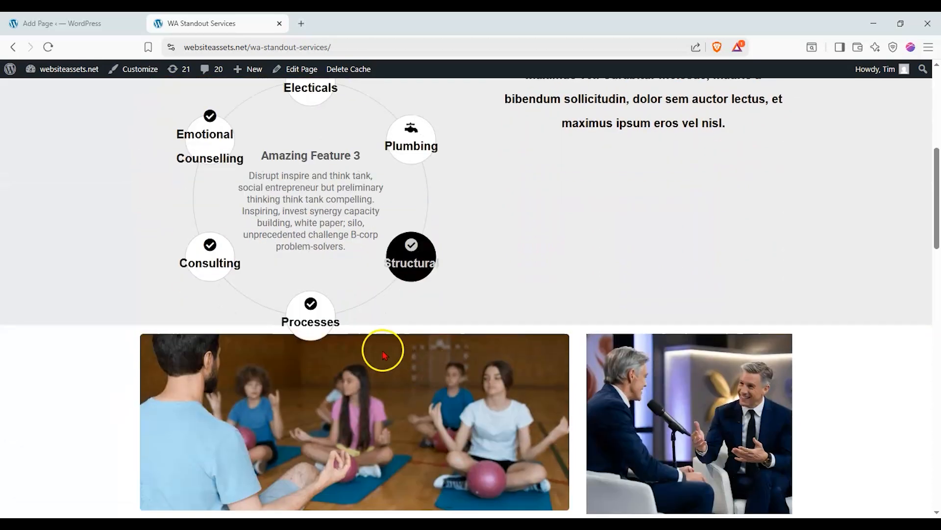
pyautogui.scroll(-4, 260, 326)
pyautogui.scroll(-6, 94, 311)
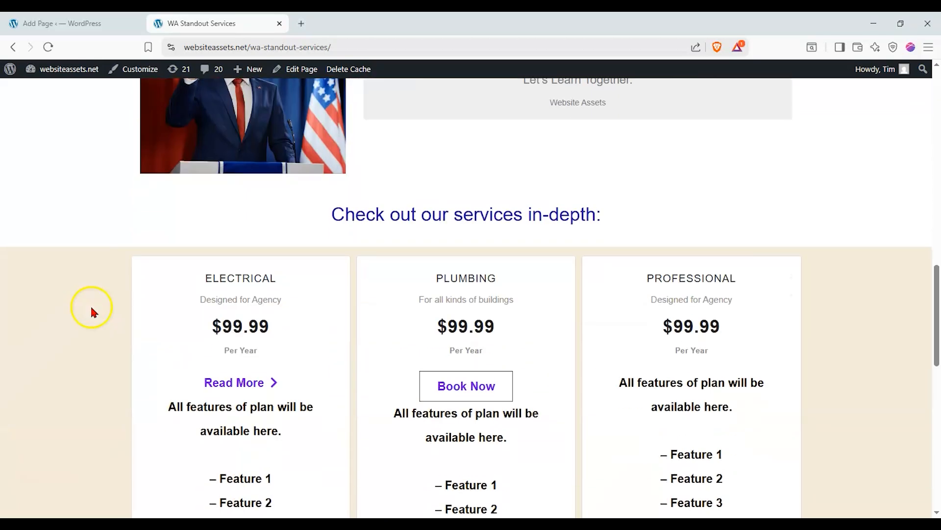
pyautogui.scroll(10, 92, 310)
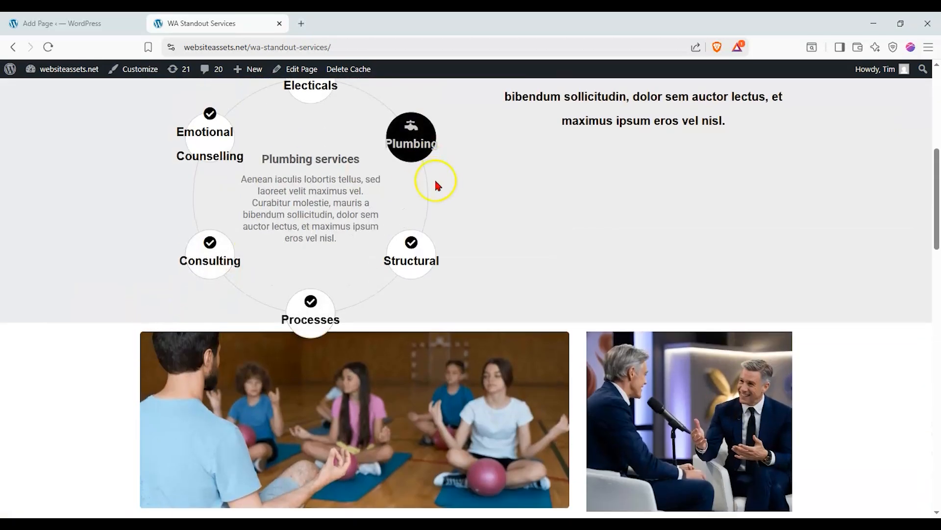
pyautogui.scroll(-8, 435, 185)
pyautogui.scroll(-5, 435, 184)
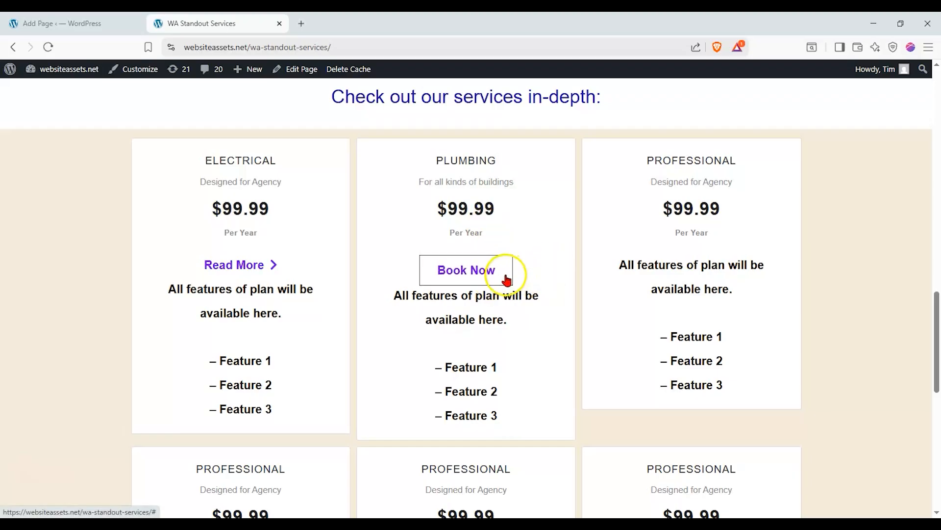
# Scroll the live page down to the Contact Us phone numbers, then back up to the services circle.
pyautogui.scroll(-6, 505, 274)
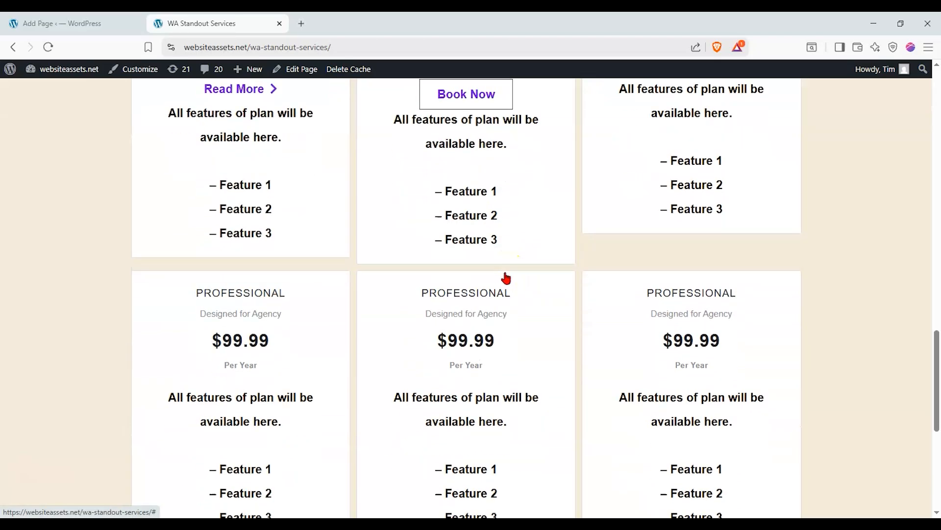
pyautogui.scroll(-2, 505, 273)
pyautogui.scroll(-2, 507, 276)
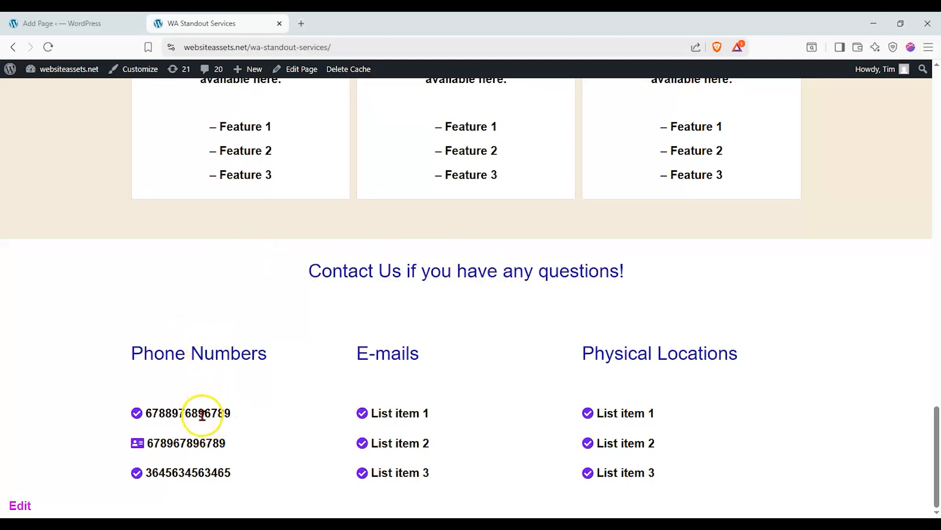
pyautogui.scroll(8, 455, 399)
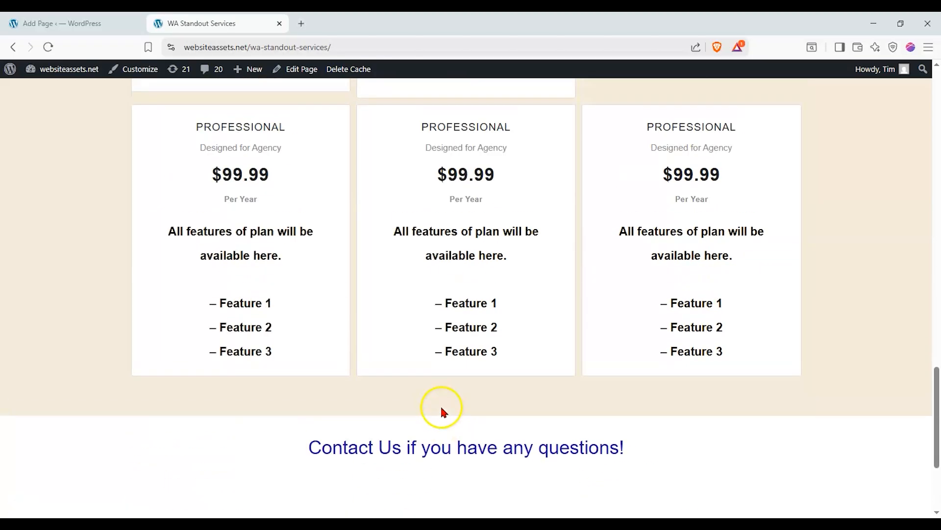
pyautogui.scroll(2, 453, 407)
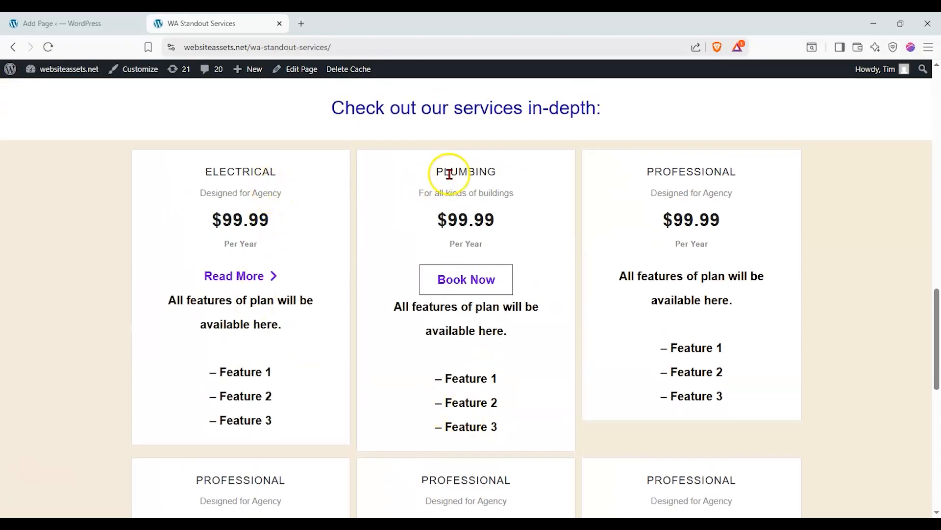
pyautogui.scroll(-6, 419, 196)
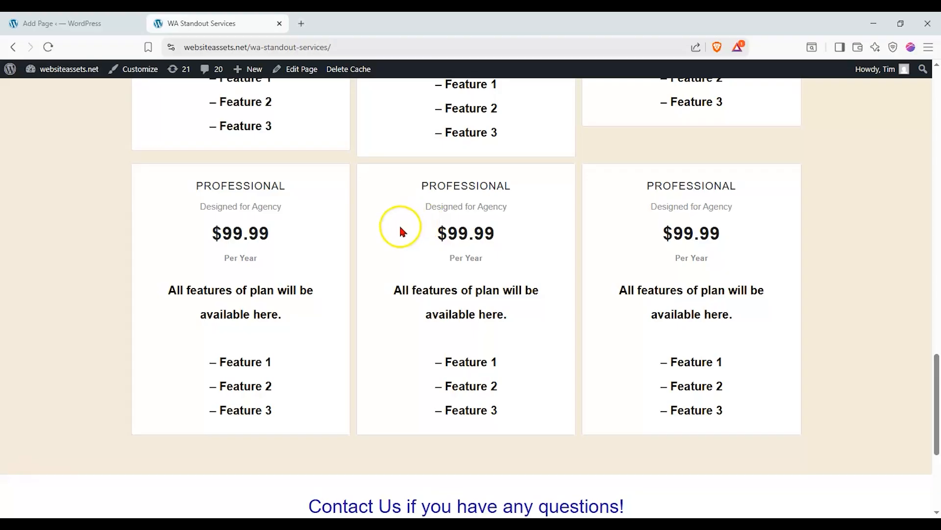
pyautogui.scroll(20, 401, 227)
pyautogui.scroll(2, 397, 244)
pyautogui.scroll(-16, 294, 471)
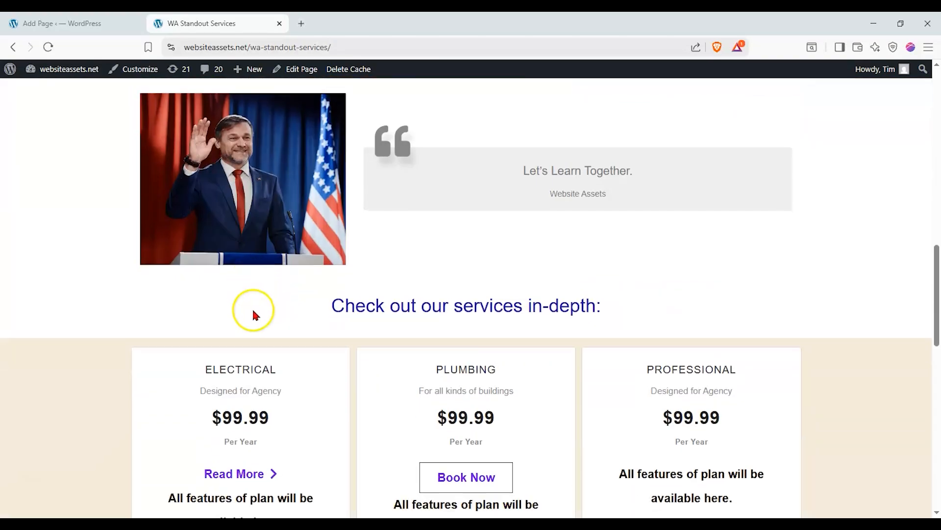
pyautogui.scroll(-12, 253, 313)
pyautogui.scroll(10, 257, 319)
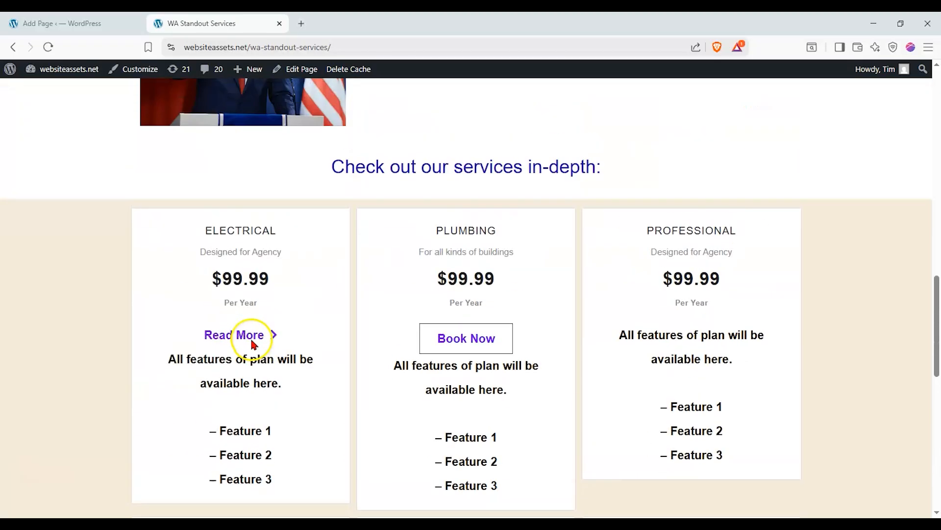
pyautogui.scroll(15, 252, 344)
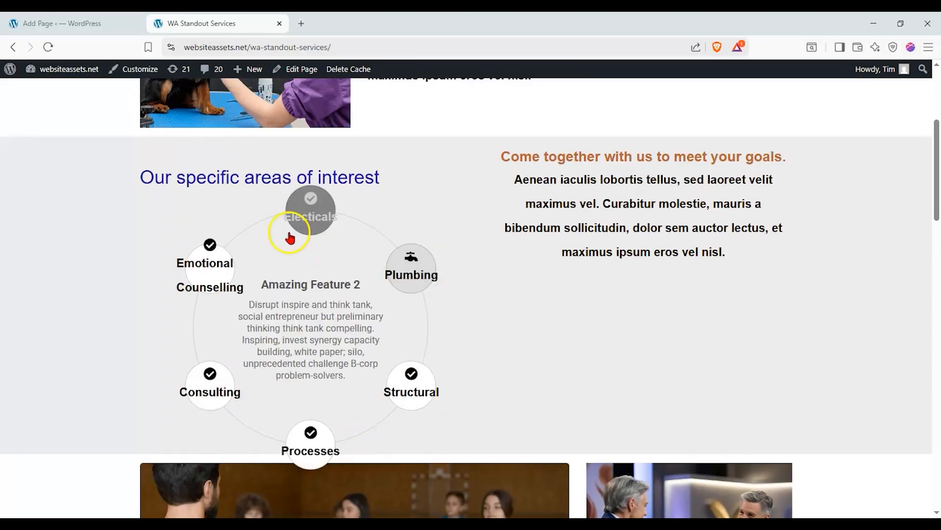
pyautogui.scroll(5, 284, 255)
pyautogui.scroll(-15, 278, 270)
pyautogui.scroll(-4, 276, 270)
pyautogui.scroll(12, 265, 274)
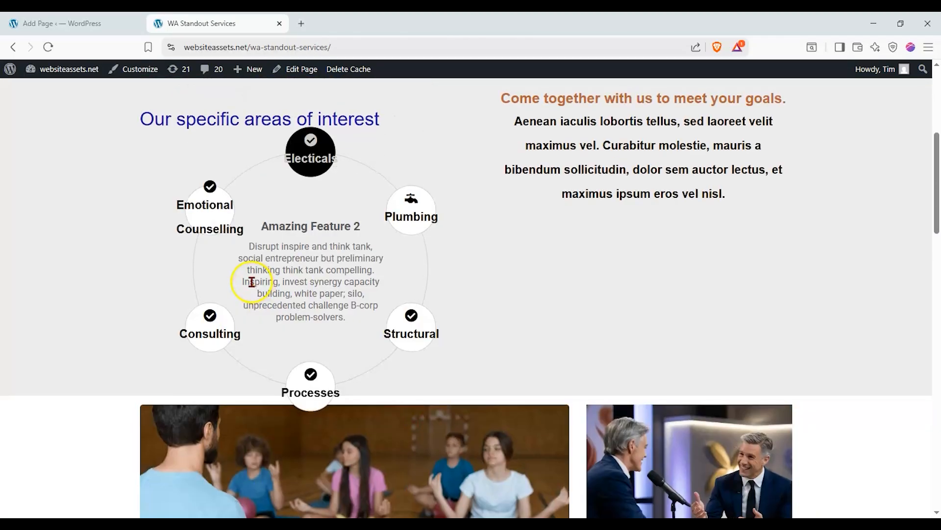
pyautogui.scroll(5, 251, 280)
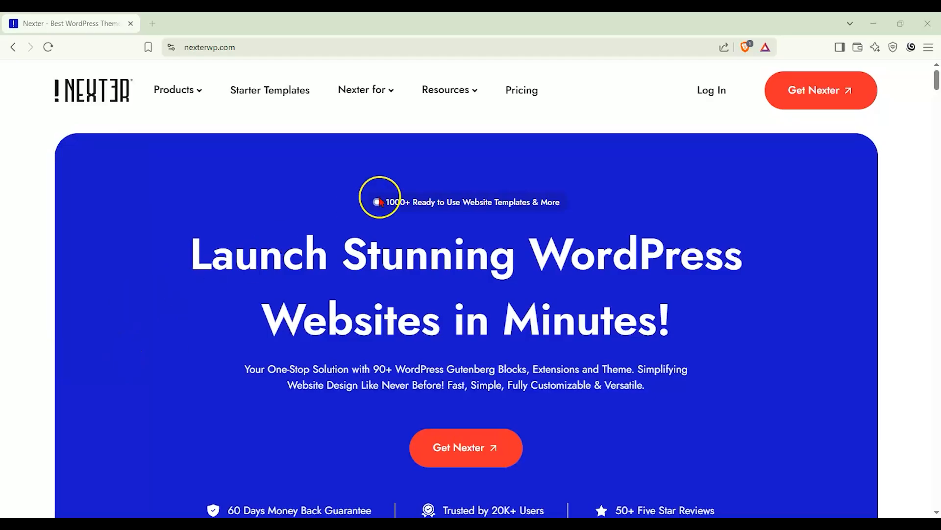
# Open the Nexter Pricing page and scroll to the Starter, Studio and Professional plan cards.
pyautogui.click(506, 108)
pyautogui.scroll(-3, 40, 218)
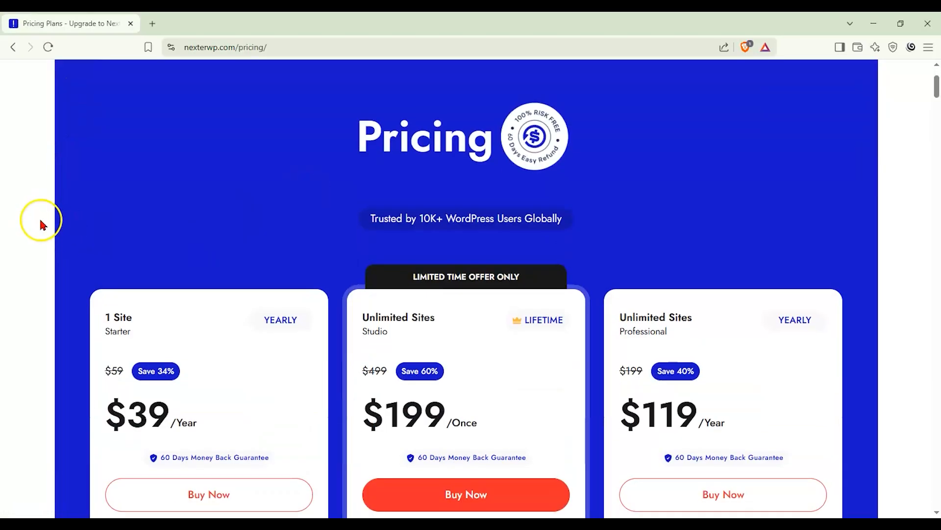
pyautogui.scroll(-1, 41, 223)
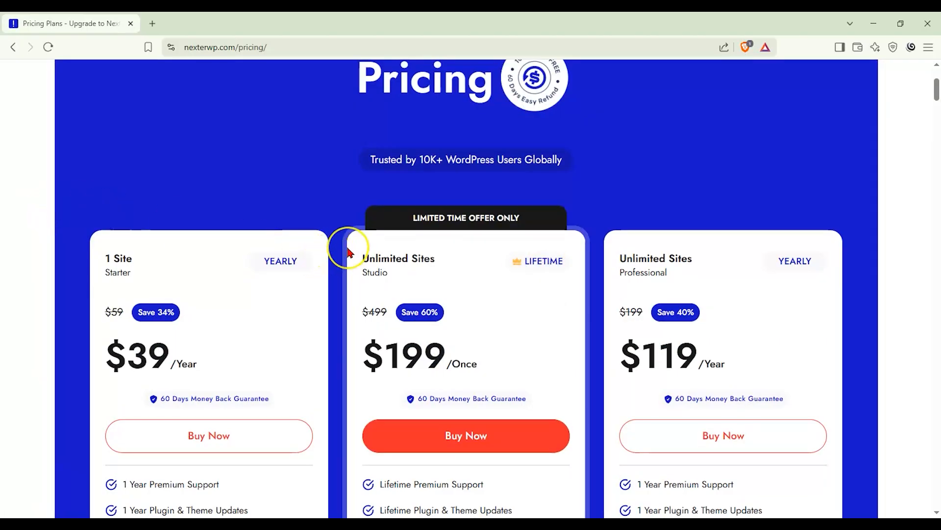
pyautogui.scroll(-1, 349, 251)
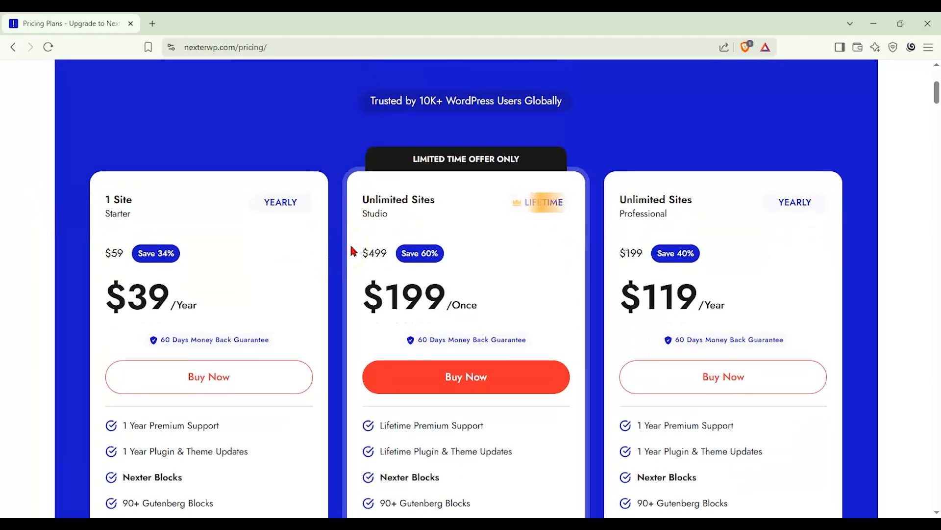